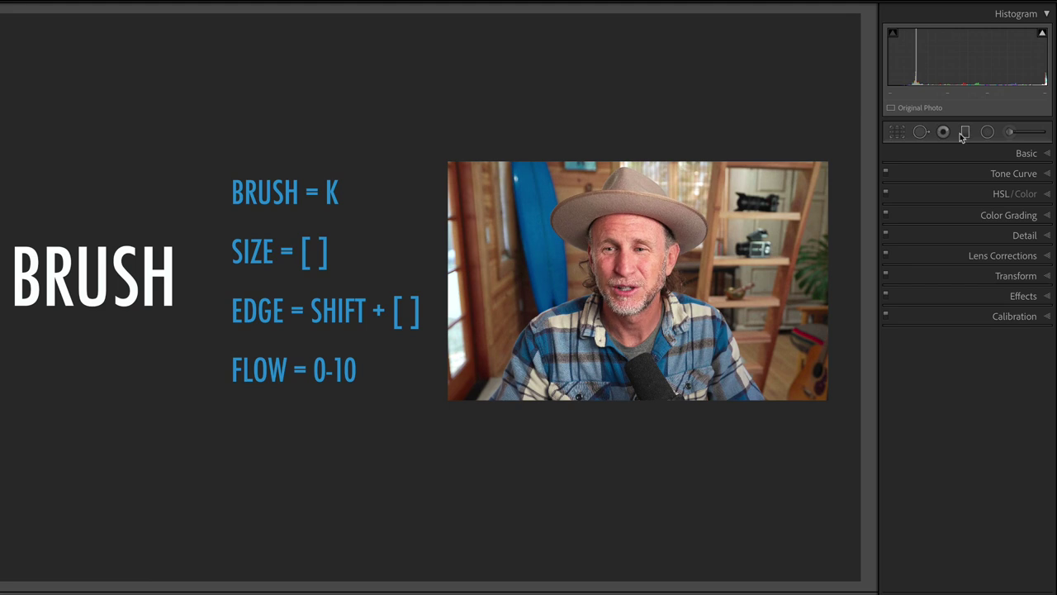
Step: Inspect the settings of the Adjustment Brush, Radial Filter and Graduated Filter, and leave all of these tools closed
click(1010, 133)
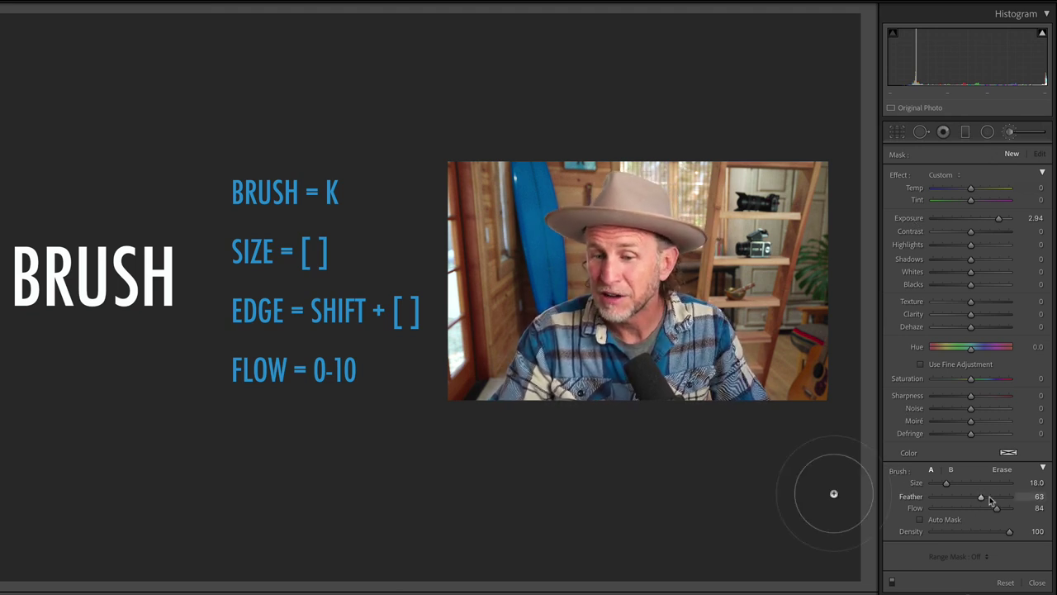
click(988, 133)
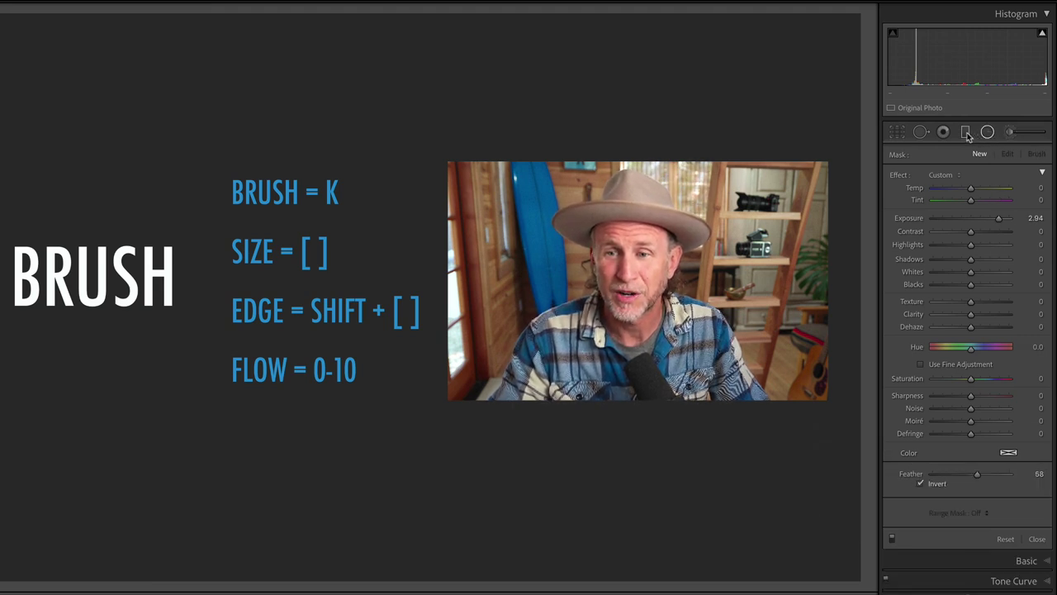
click(966, 134)
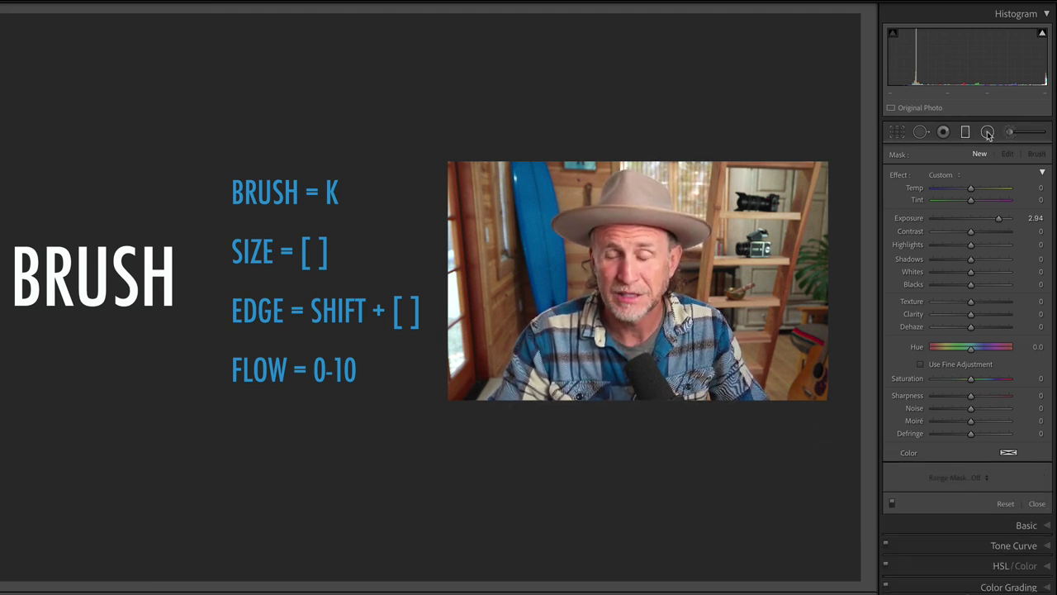
click(988, 133)
click(1012, 133)
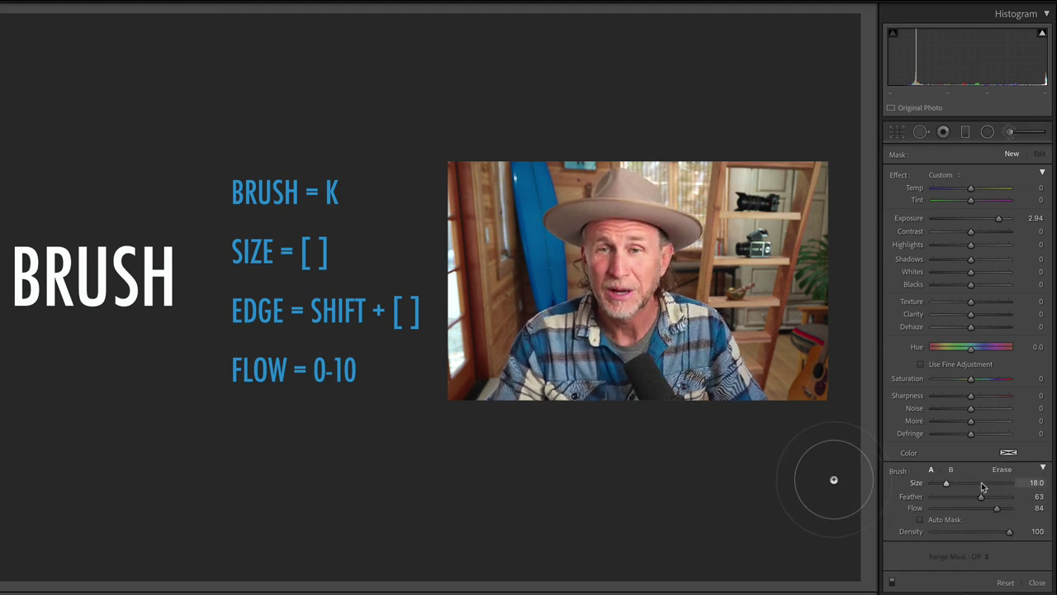
click(1009, 133)
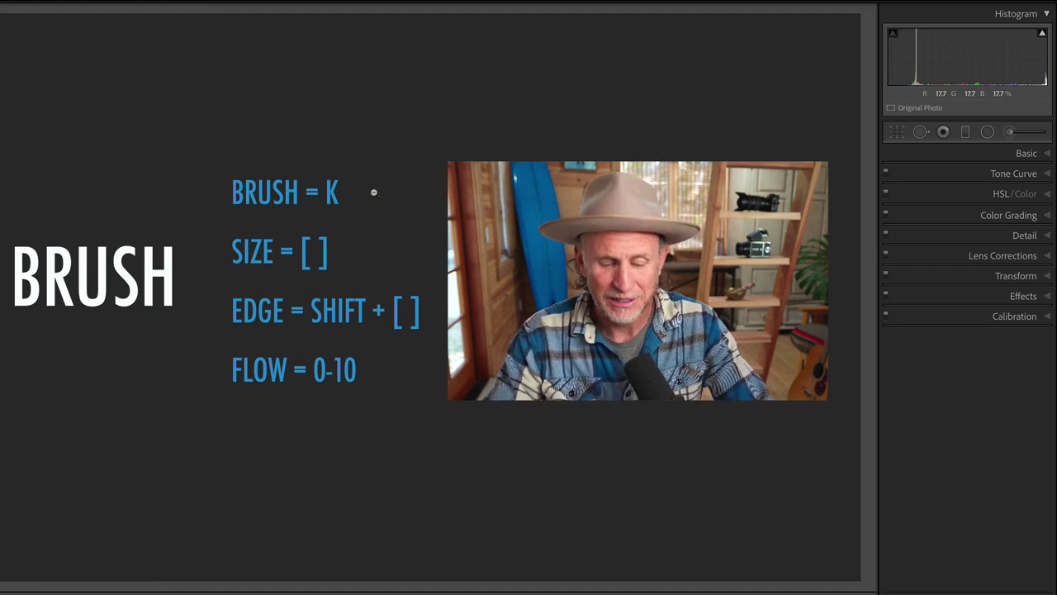
key(k)
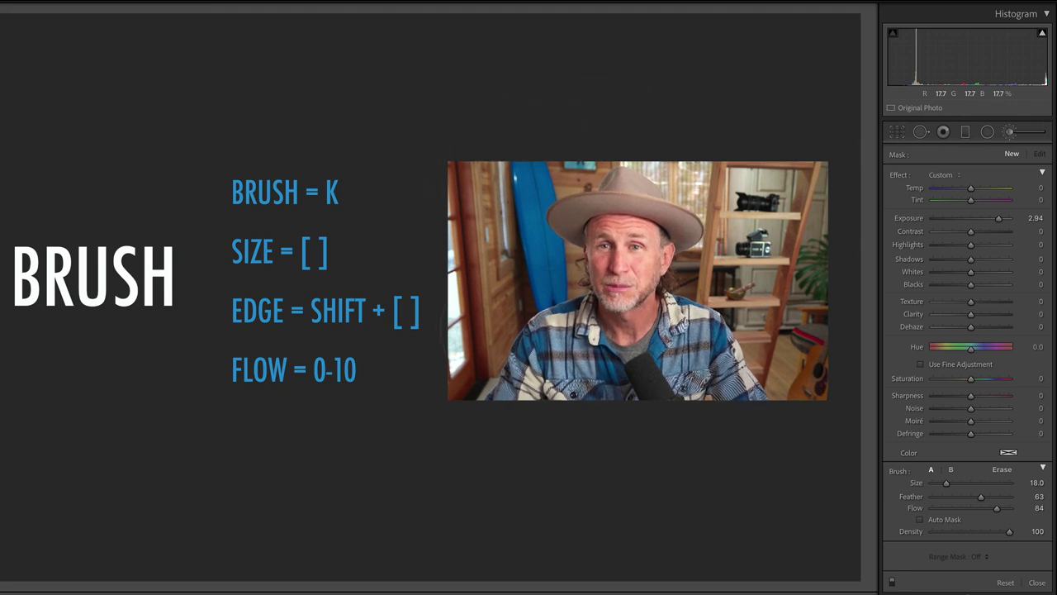
key(k)
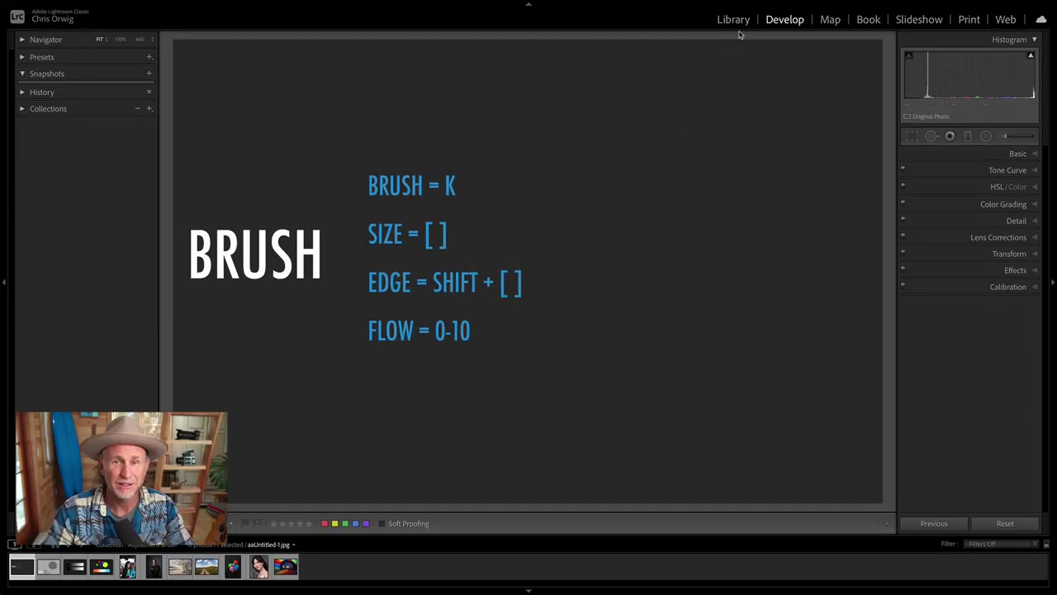
Step: View the Adjustment Brush collection as a thumbnail grid in the Library
click(733, 20)
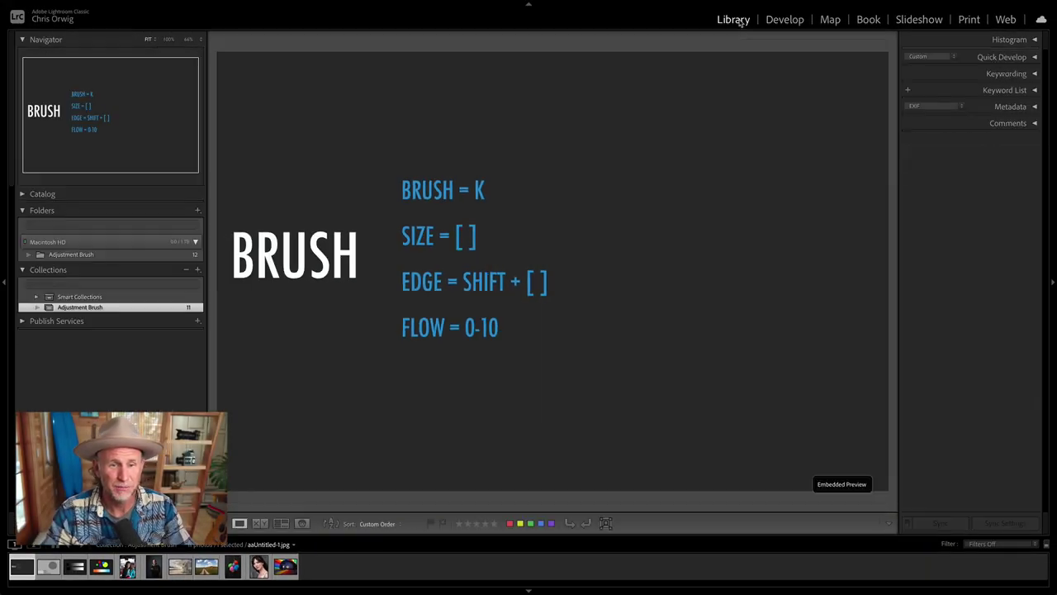
key(g)
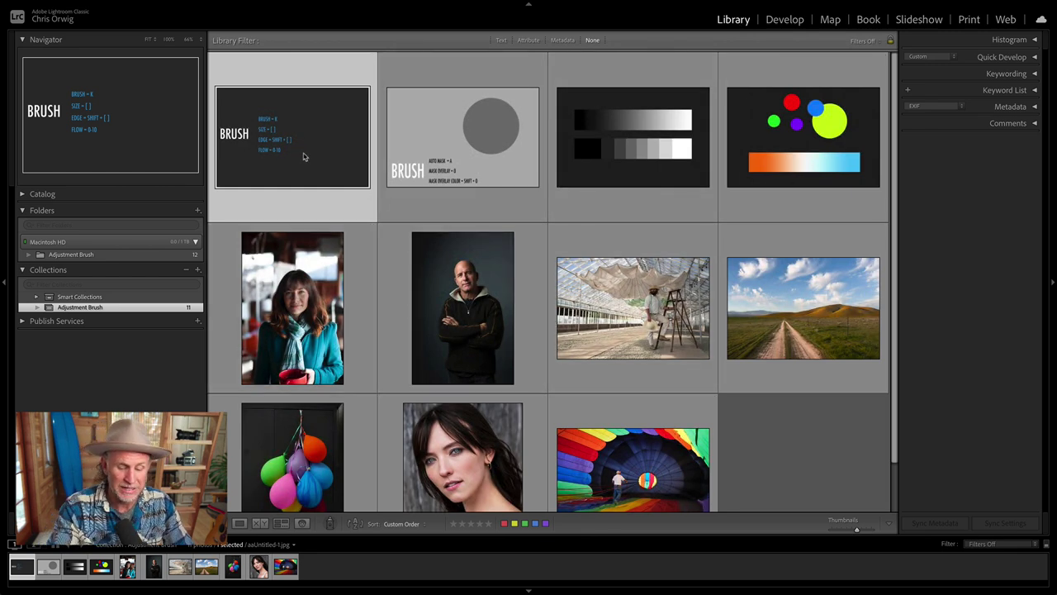
Step: Activate the Adjustment Brush on the first BRUSH slide and set the brush size to 22.5
key(k)
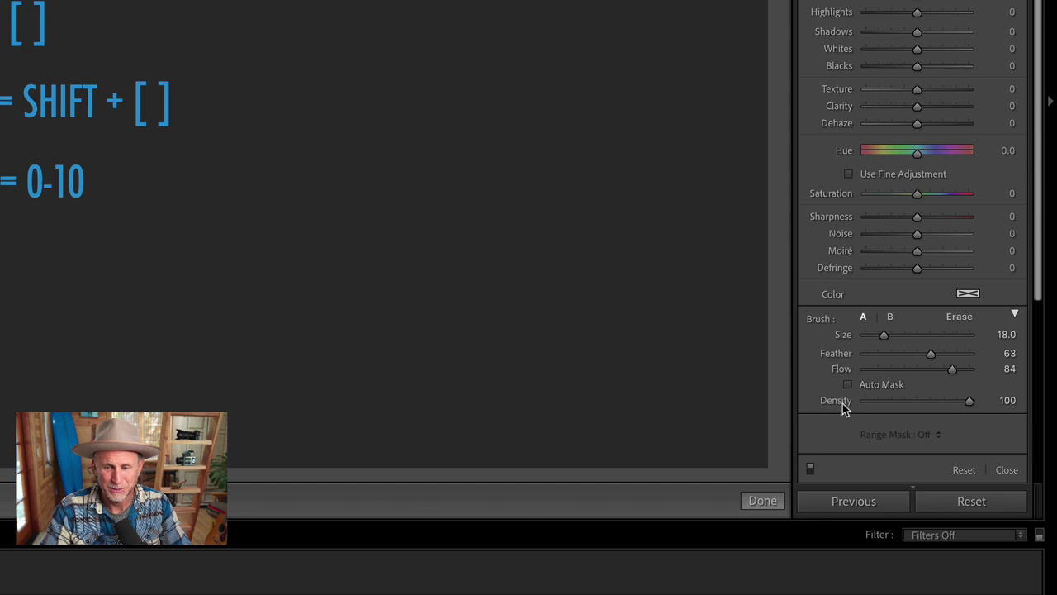
mouse_move(881, 337)
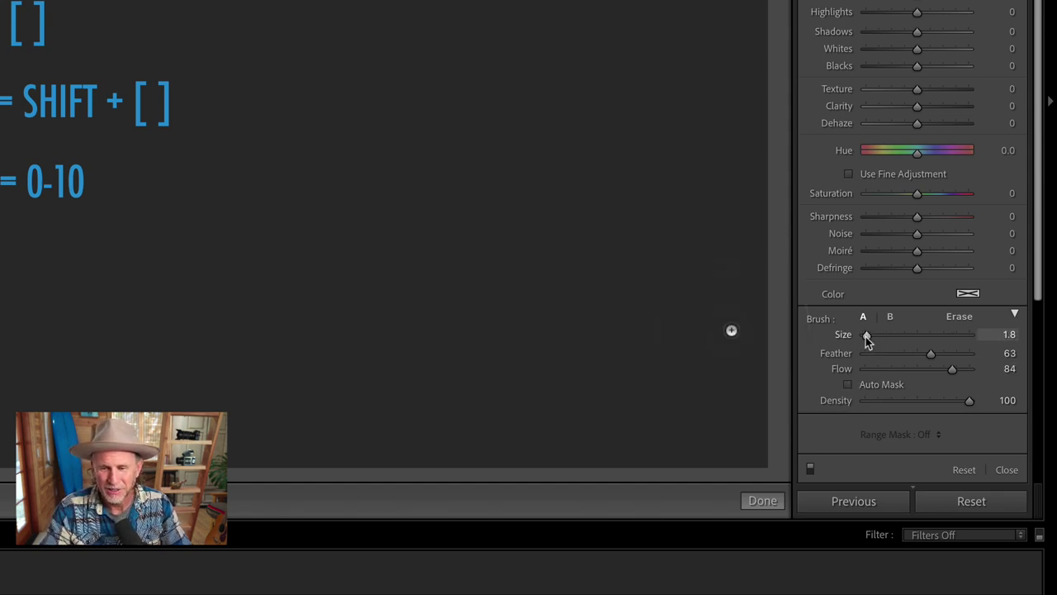
mouse_move(866, 337)
mouse_down()
mouse_move(947, 341)
mouse_move(889, 337)
mouse_up()
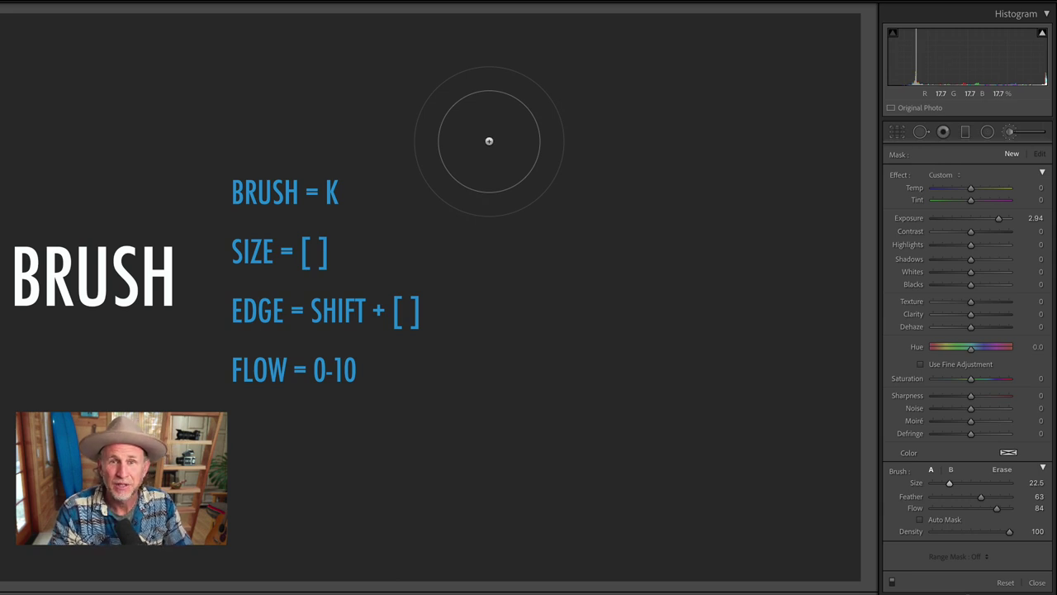
Step: Enlarge the adjustment brush to size 37
key(bracketright)
key(bracketright)
key(bracketright)
key(bracketright)
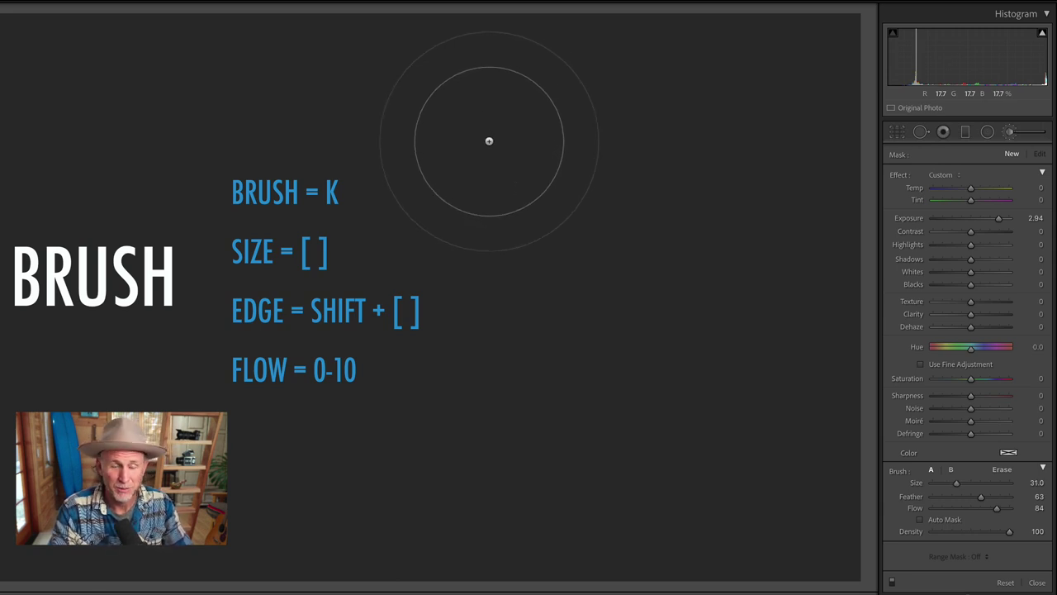
key(bracketright)
key(bracketright)
key(bracketright)
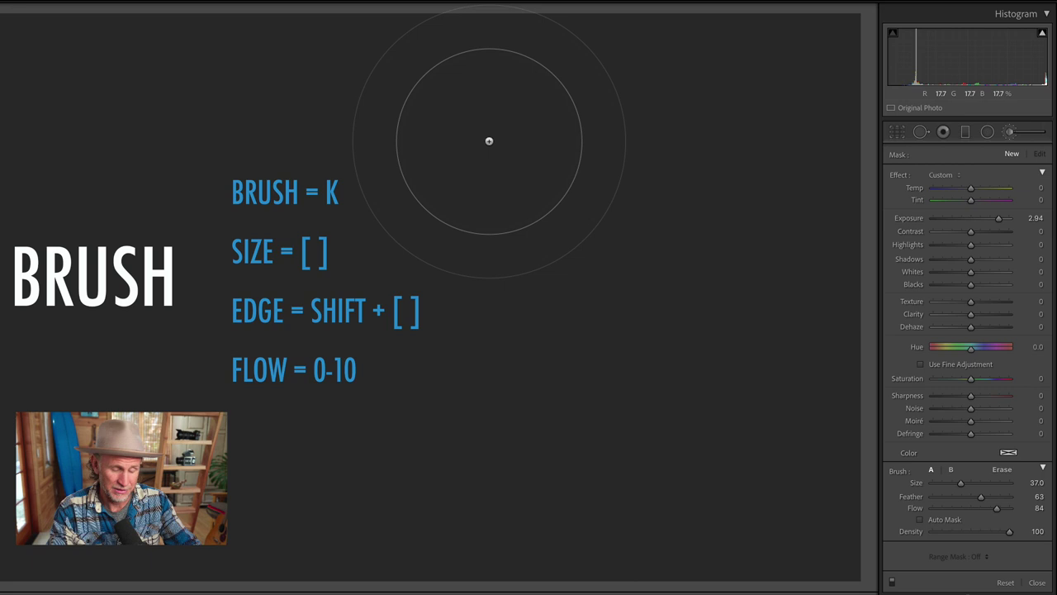
Step: Shrink the adjustment brush to a size of about 19
key(bracketleft)
key(bracketleft)
key(bracketleft)
key(bracketleft)
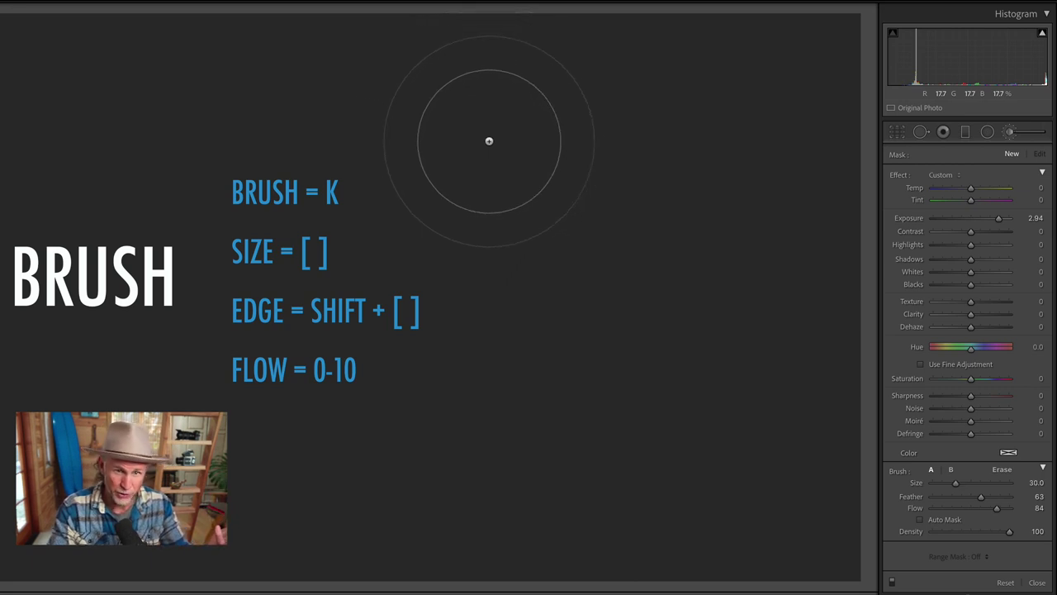
key(bracketleft)
key(bracketleft)
key(bracketleft)
key(bracketleft)
key(bracketleft)
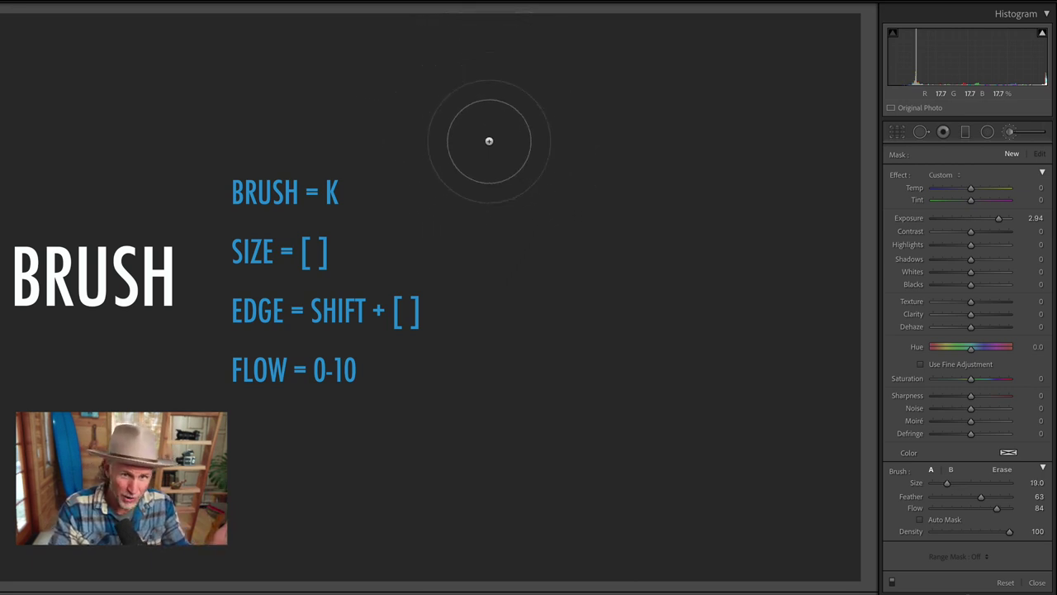
key(bracketleft)
Step: Enlarge the adjustment brush again to size 31
key(bracketright)
key(bracketright)
key(bracketright)
key(bracketright)
key(bracketright)
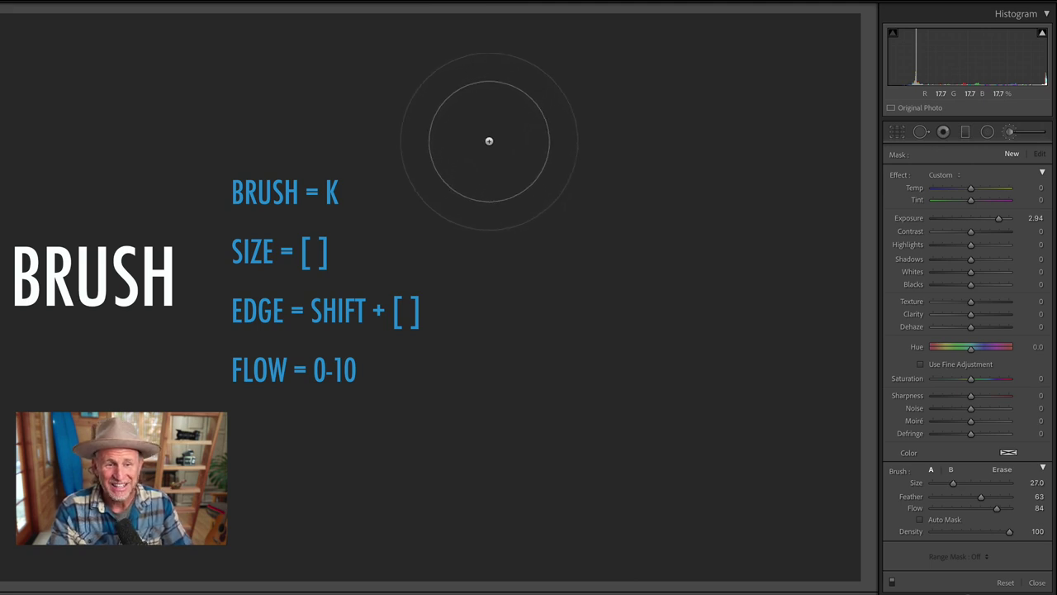
key(bracketright)
key(bracketright)
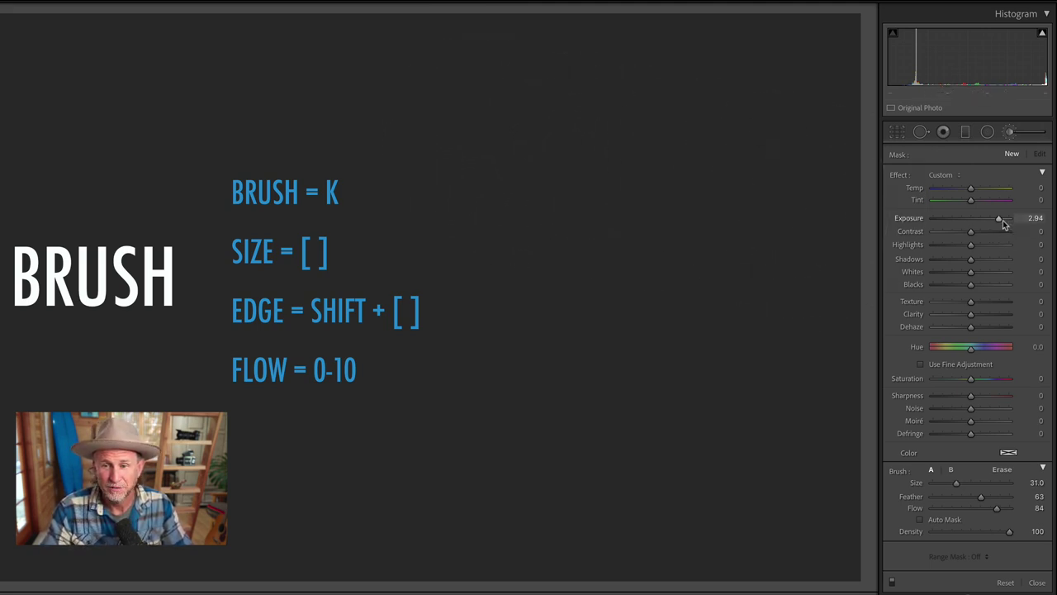
Step: Set the brush effect's exposure to 3.00 and reduce the brush size to 17
mouse_move(1001, 220)
mouse_down()
mouse_move(970, 223)
mouse_move(999, 220)
mouse_up()
key(bracketleft)
key(bracketleft)
key(bracketleft)
key(bracketleft)
key(bracketleft)
key(bracketleft)
key(bracketleft)
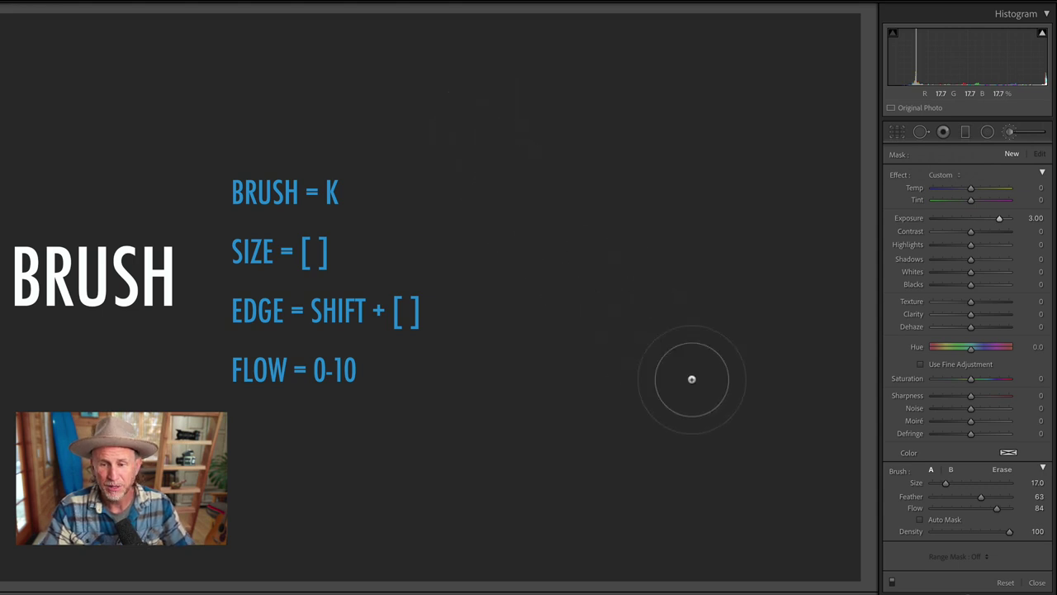
Step: Paint a hard-edged vertical stroke beside the shortcut list with feather 0, and raise its exposure to 3.98
drag(979, 498, 887, 497)
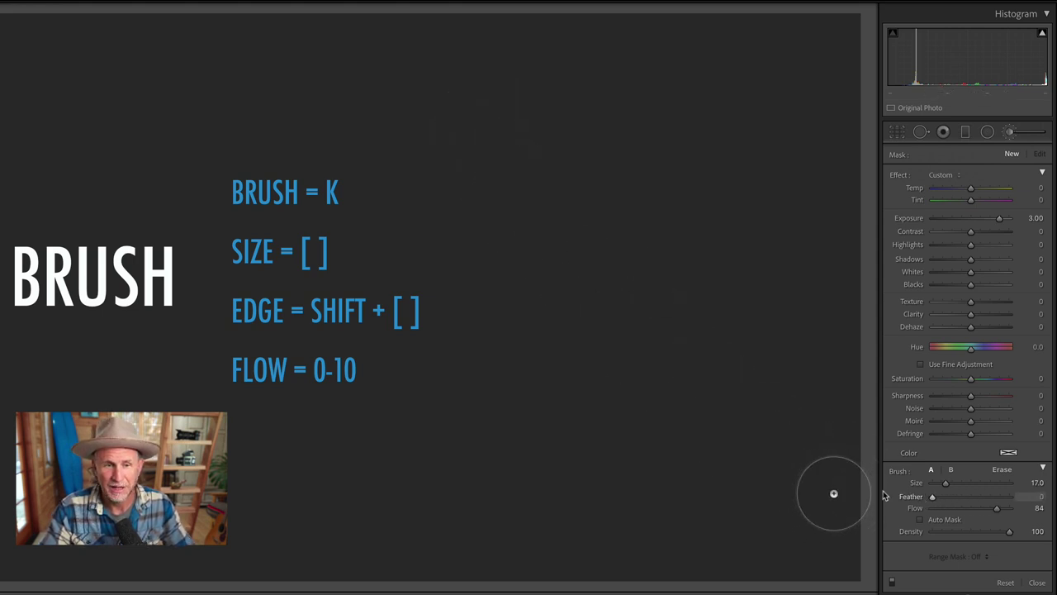
drag(486, 78, 486, 138)
mouse_move(482, 216)
mouse_down()
mouse_move(475, 493)
mouse_move(488, 95)
mouse_move(488, 487)
mouse_up()
mouse_move(999, 218)
mouse_down()
mouse_move(975, 221)
mouse_move(1009, 219)
mouse_up()
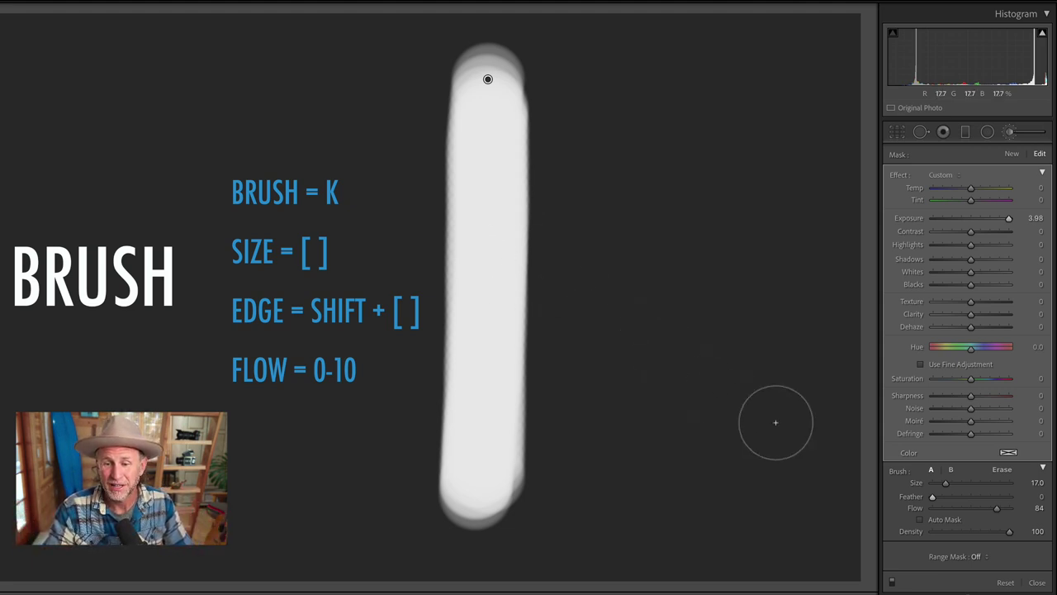
Step: Paint a soft-edged vertical stroke to the right of the first one, using feather 98 and brush size 33
drag(934, 502, 1009, 500)
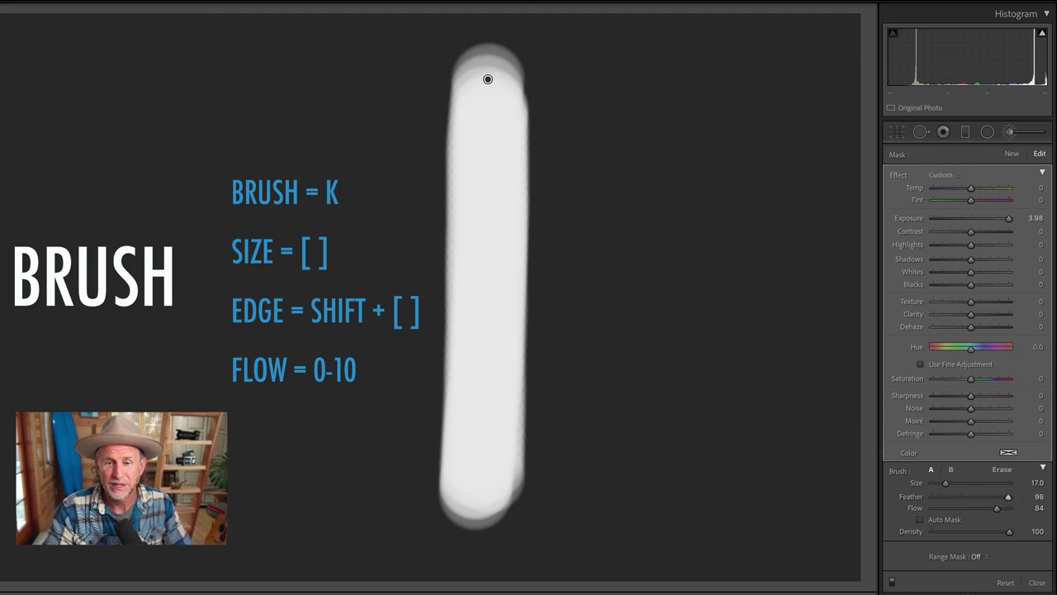
key(bracketright)
key(bracketright)
key(bracketright)
key(bracketright)
key(bracketright)
key(bracketright)
key(bracketright)
key(bracketright)
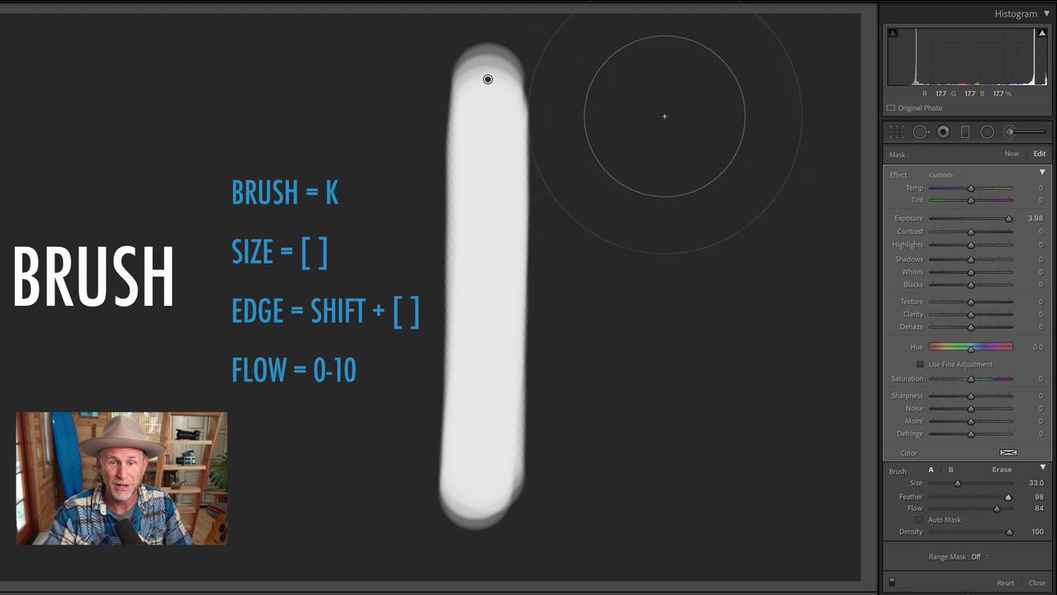
drag(677, 123, 673, 535)
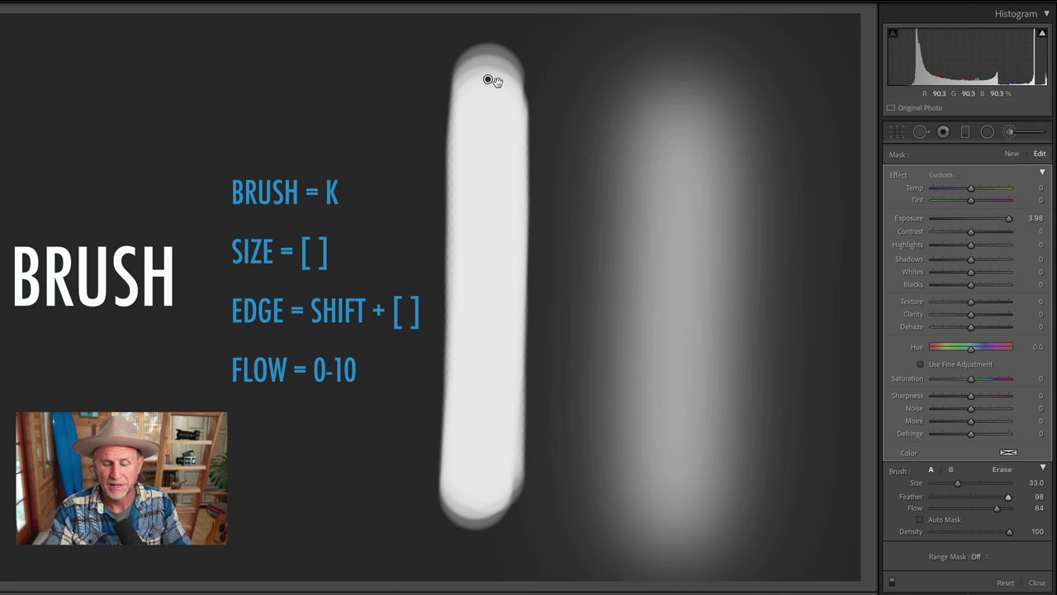
Step: Delete the brush adjustment containing both strokes and enlarge the brush size to 37
key(Delete)
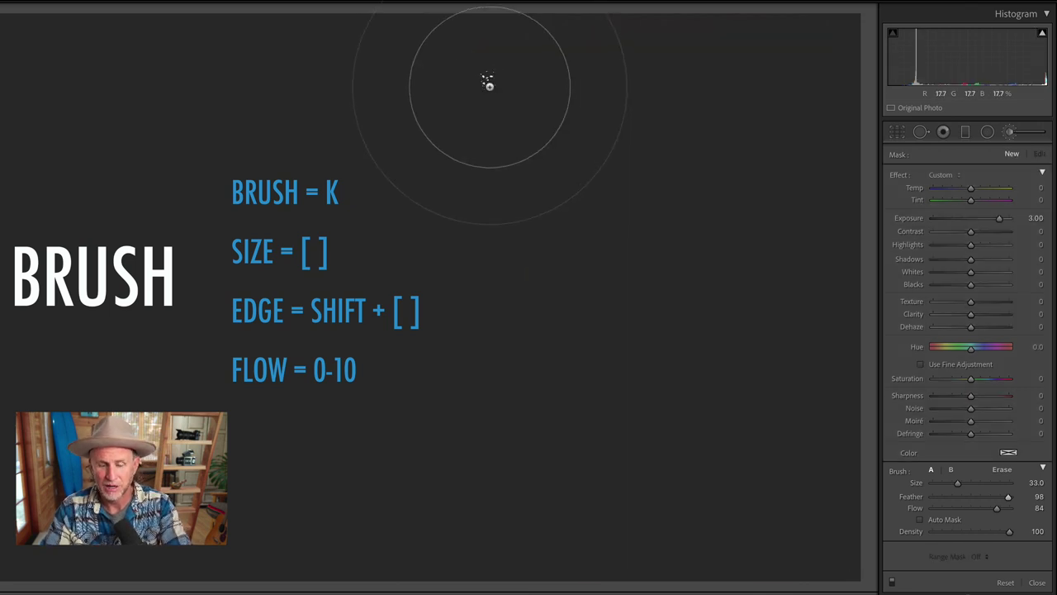
key(bracketright)
key(bracketright)
key(bracketright)
key(bracketright)
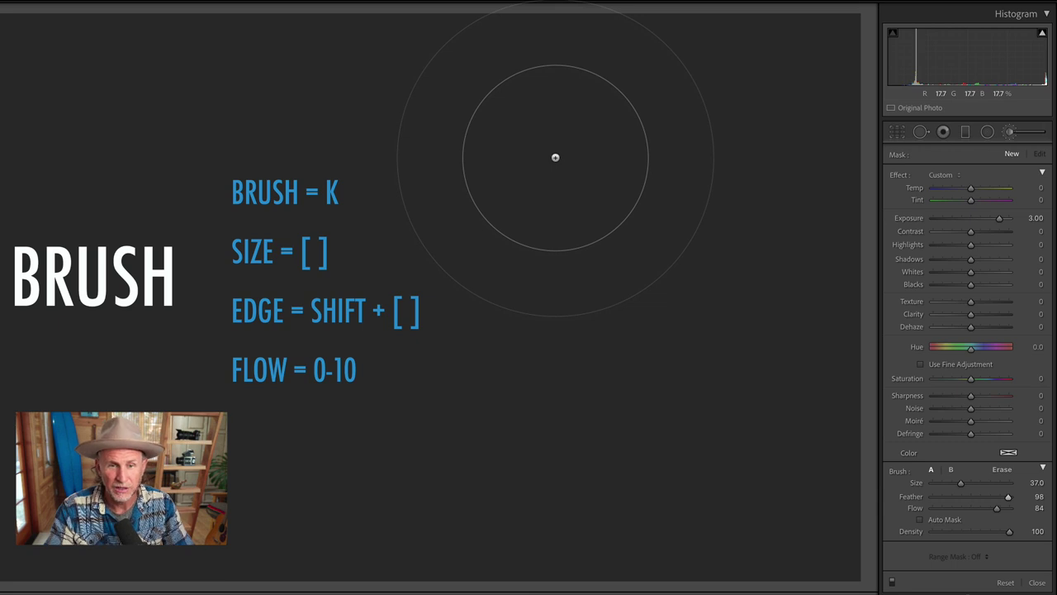
Step: Paint a soft bright patch beside the shortcut list and overlap its right side with a second patch as a new brush adjustment
drag(555, 157, 557, 322)
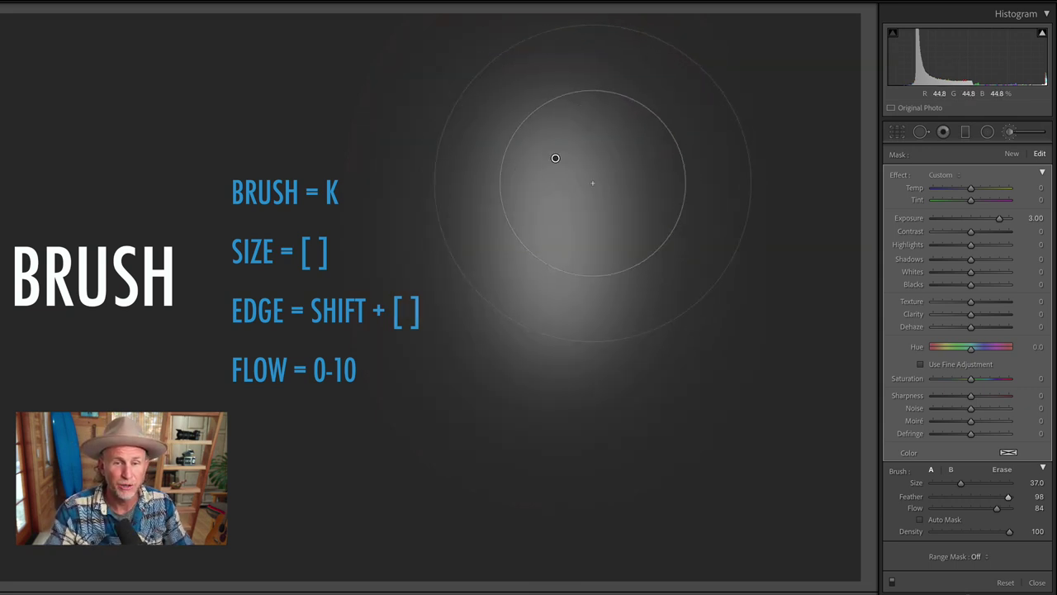
mouse_move(672, 168)
mouse_down()
mouse_move(663, 388)
mouse_move(660, 173)
mouse_move(620, 168)
mouse_move(604, 180)
mouse_move(538, 150)
mouse_up()
click(1021, 158)
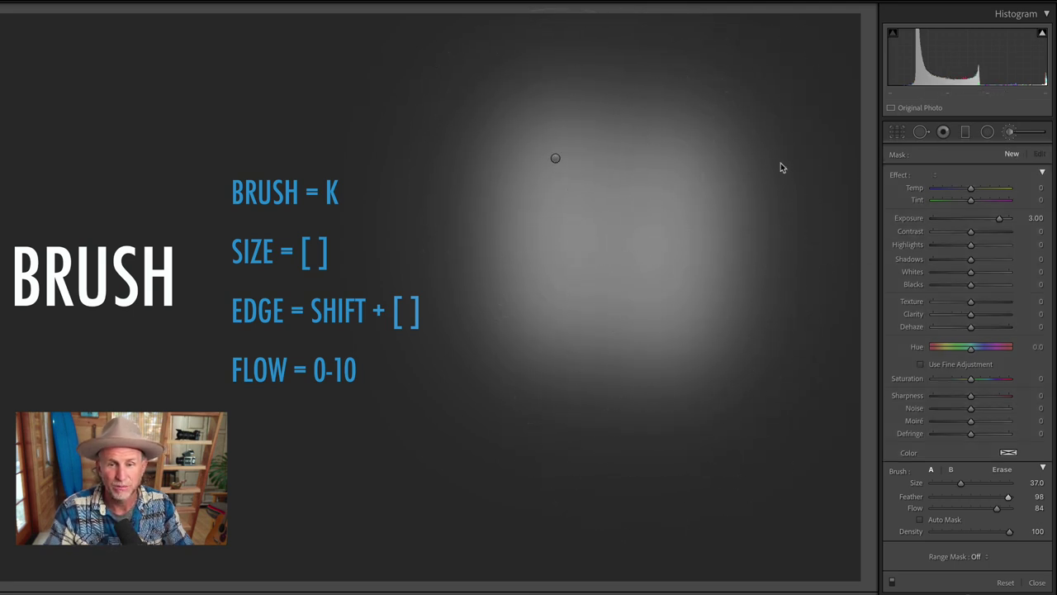
drag(760, 161, 743, 355)
drag(760, 190, 748, 161)
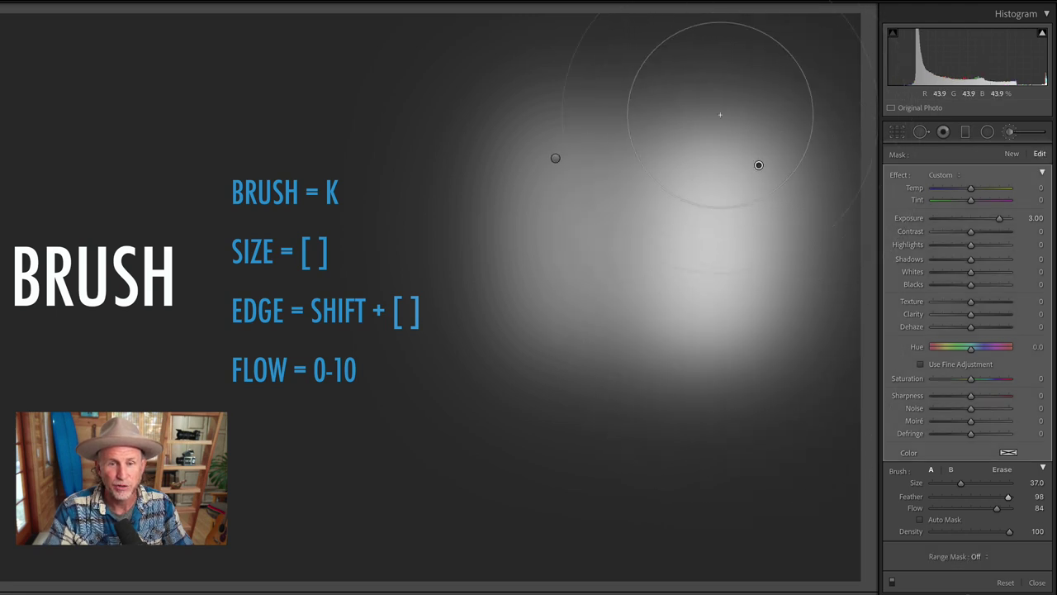
Step: Lower the exposure of the second patch and delete both brush adjustments
drag(993, 218, 980, 218)
click(556, 161)
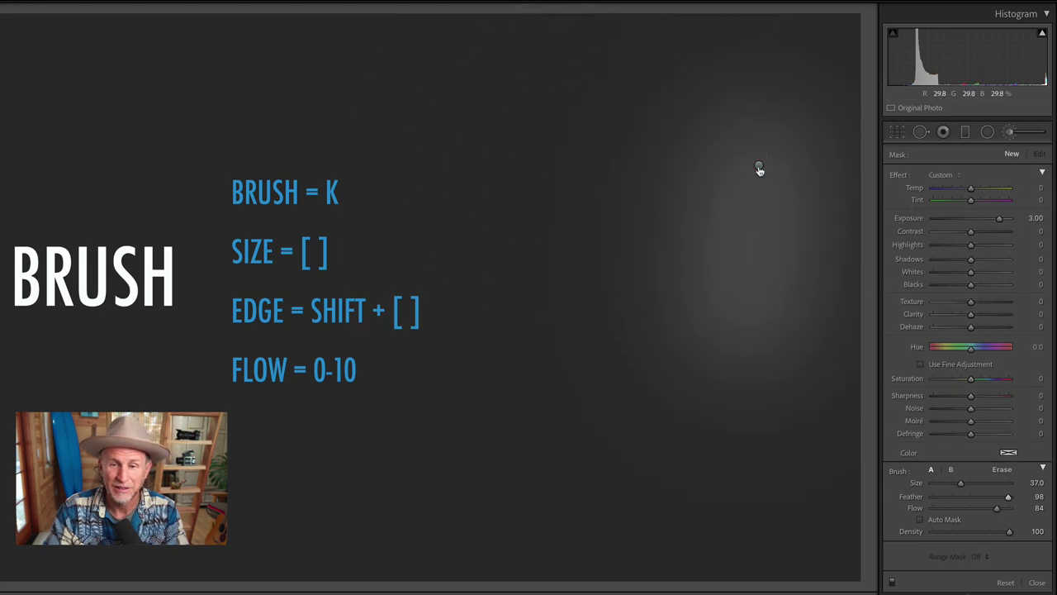
click(759, 165)
key(Delete)
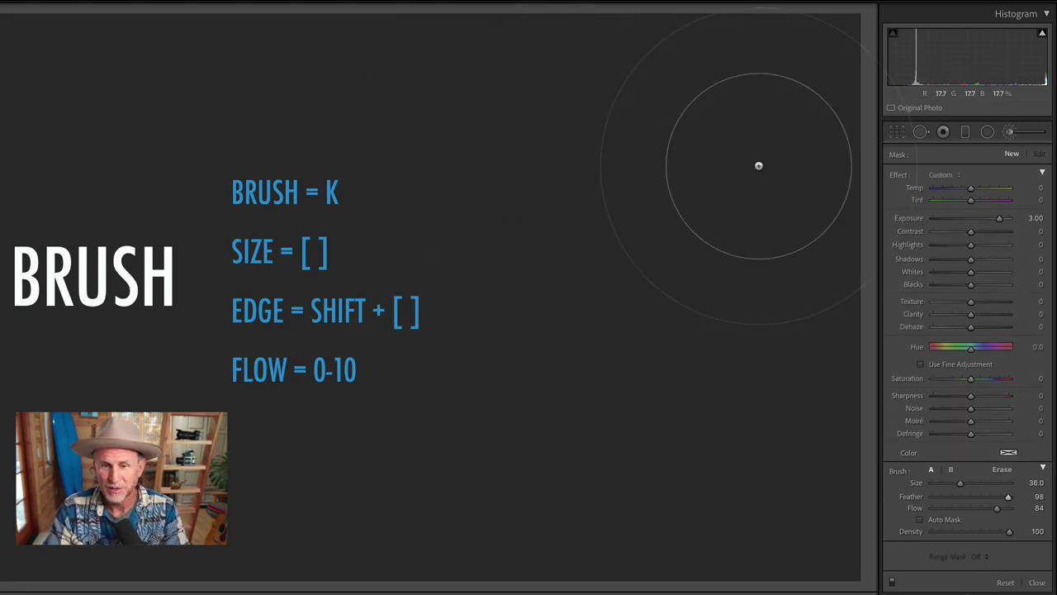
Step: Paint a hard-edged vertical stroke beside the shortcut list, using feather 5 and brush size 17
key(bracketleft)
key(bracketleft)
key(bracketleft)
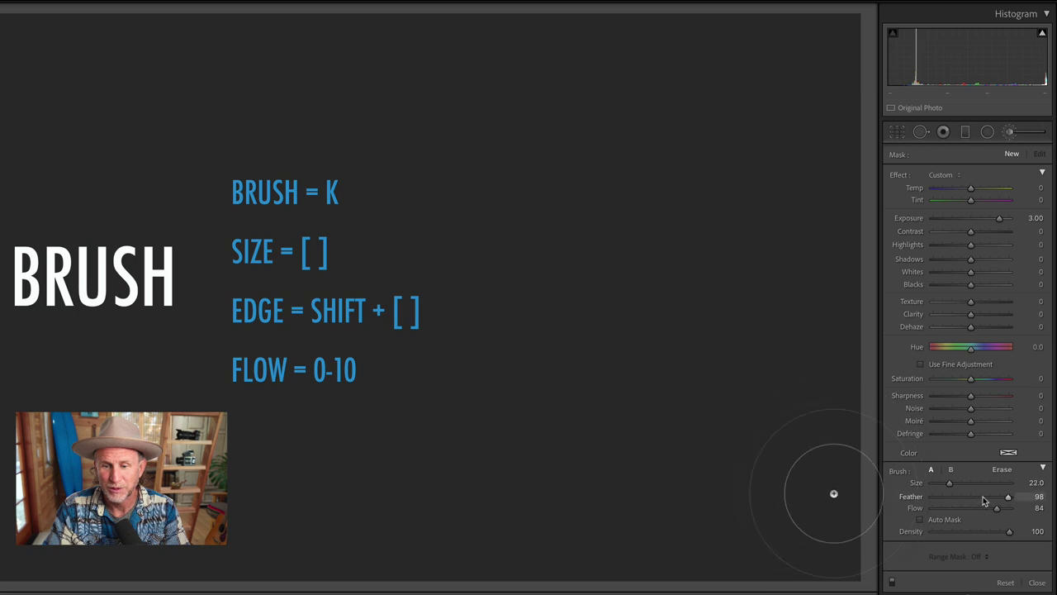
mouse_move(984, 500)
mouse_down()
mouse_move(935, 497)
mouse_move(955, 485)
mouse_up()
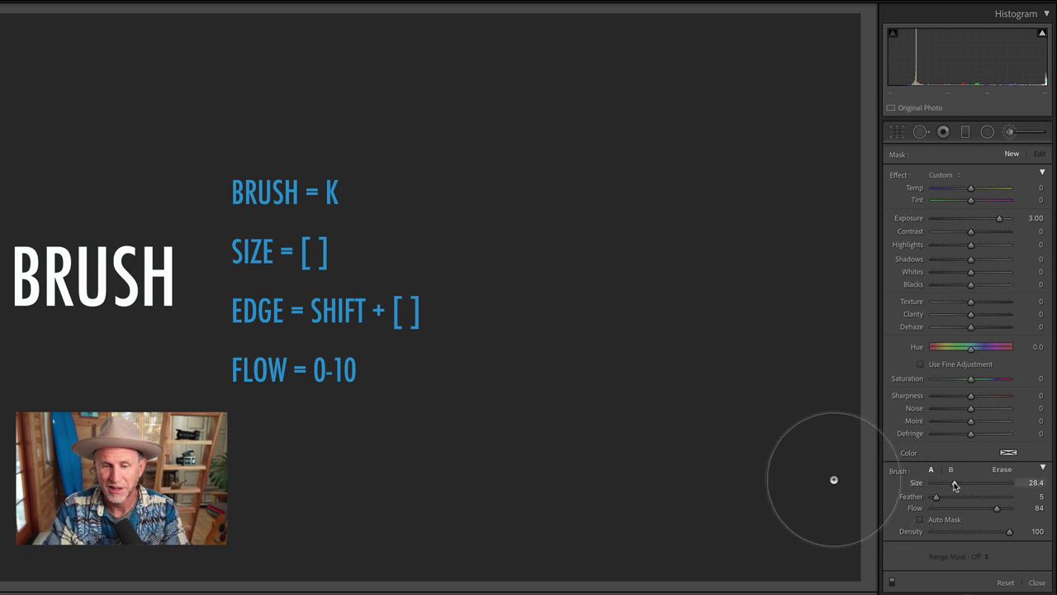
key(bracketleft)
key(bracketleft)
key(bracketleft)
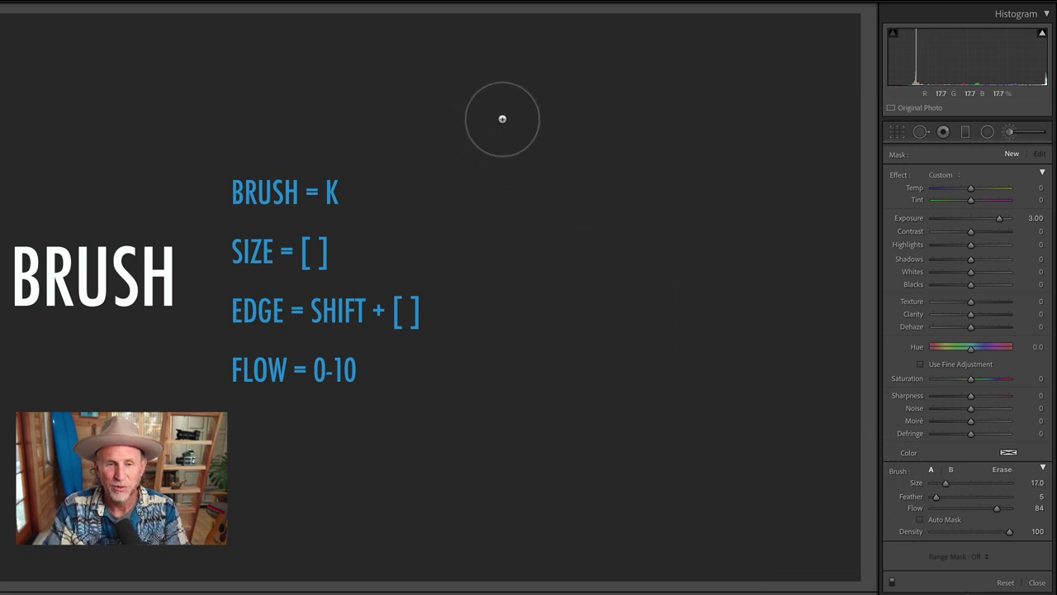
drag(502, 119, 501, 364)
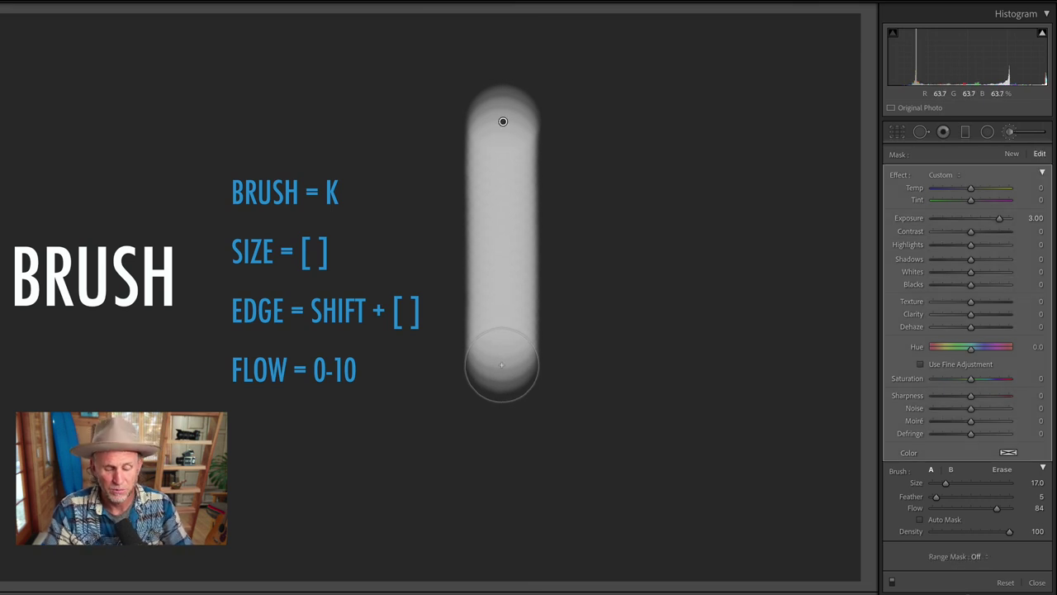
Step: Paint two more vertical strokes beside the existing one, each as its own new brush adjustment
click(1010, 156)
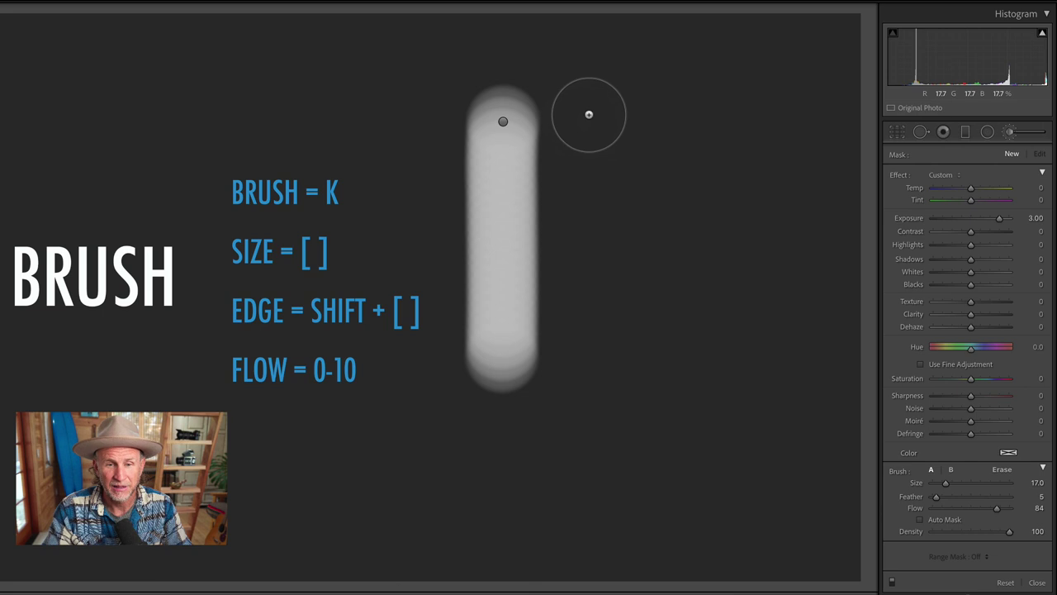
drag(587, 116, 586, 423)
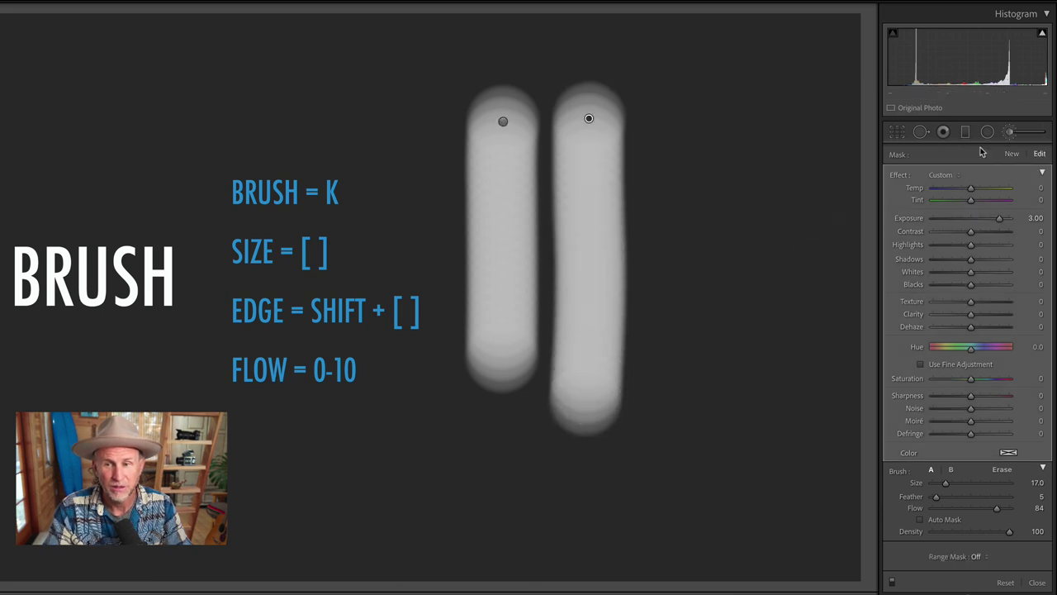
click(1012, 156)
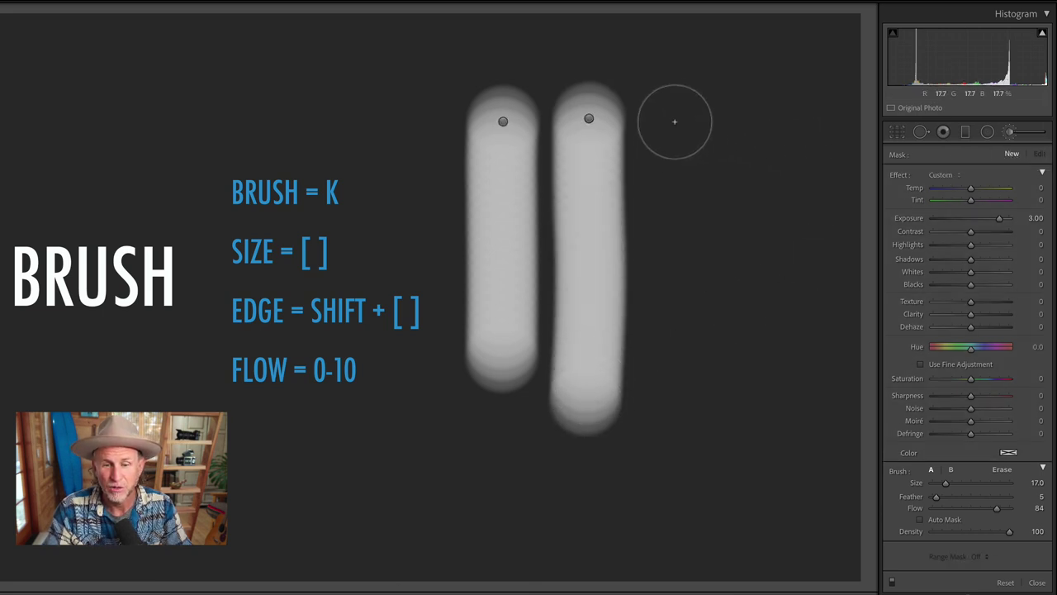
drag(674, 118, 671, 394)
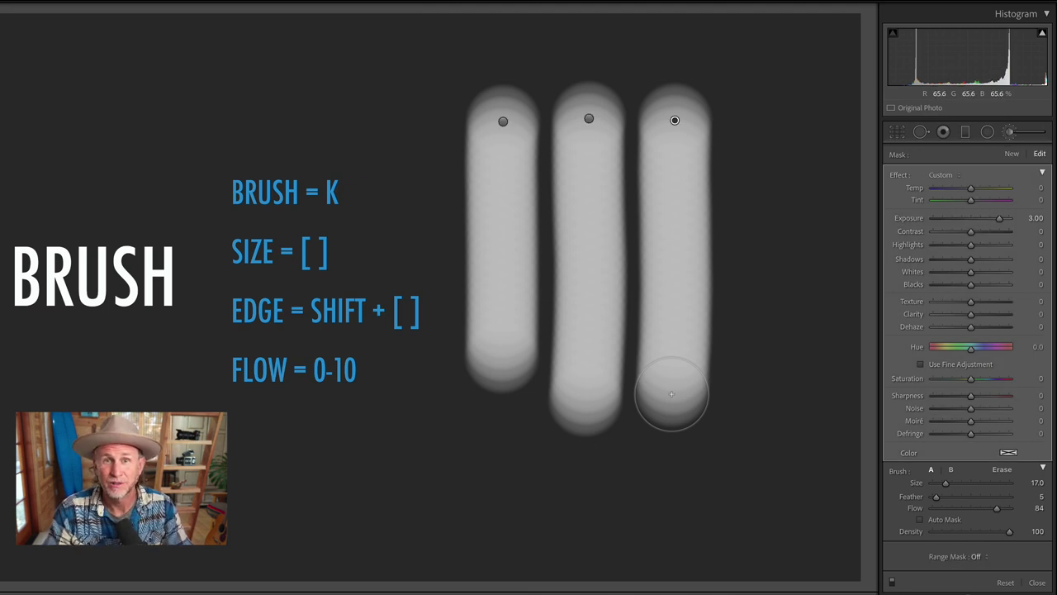
Step: Restart the brush for each new adjustment and paint a fourth vertical stroke and a diagonal stroke crossing all four
key(k)
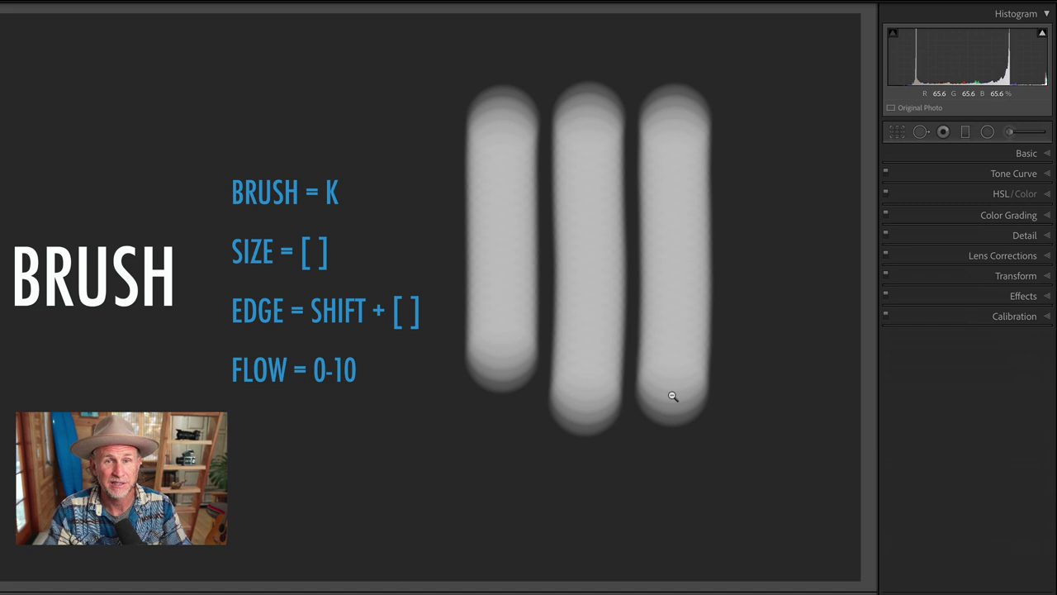
key(k)
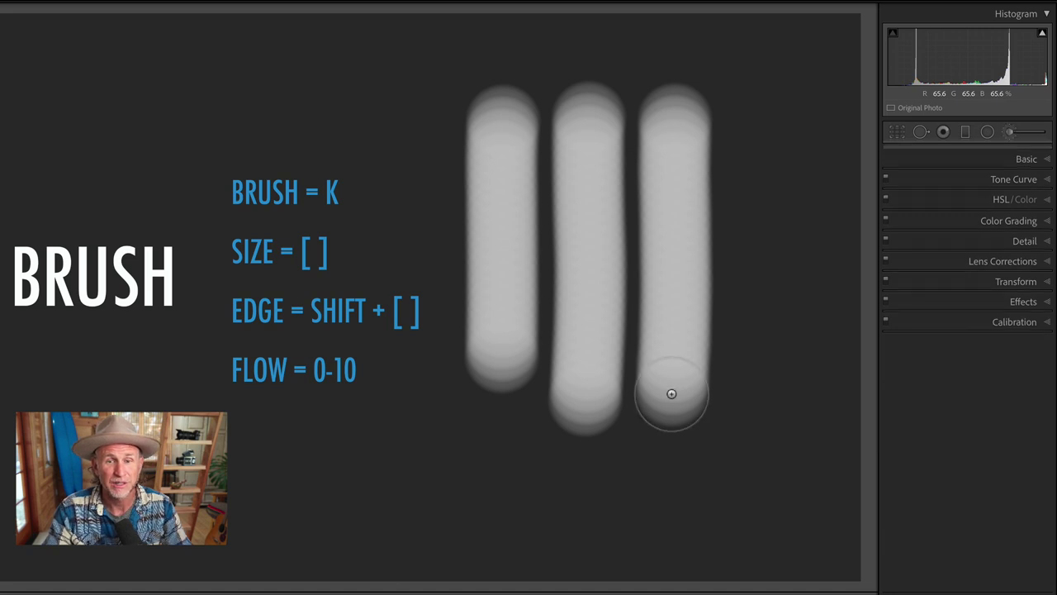
drag(766, 107, 777, 388)
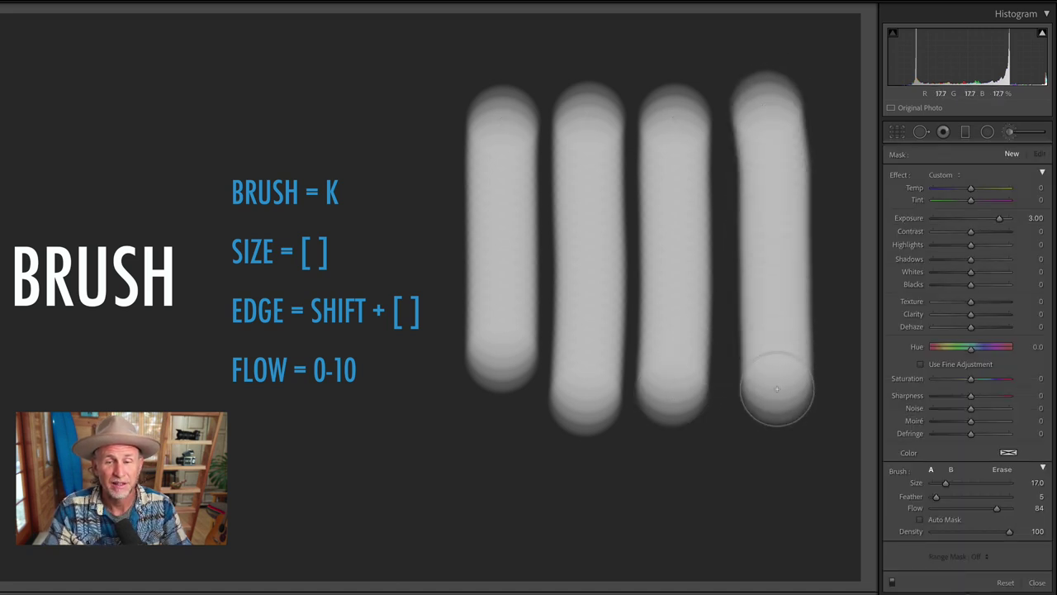
key(k)
key(k)
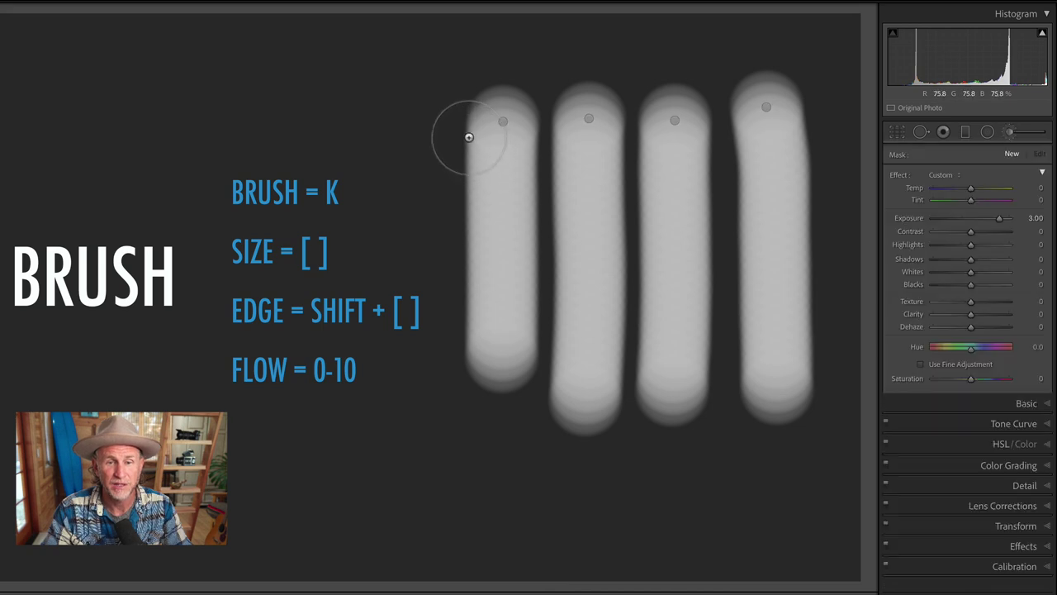
mouse_move(455, 123)
mouse_down()
mouse_move(520, 174)
mouse_move(889, 385)
mouse_move(840, 369)
mouse_up()
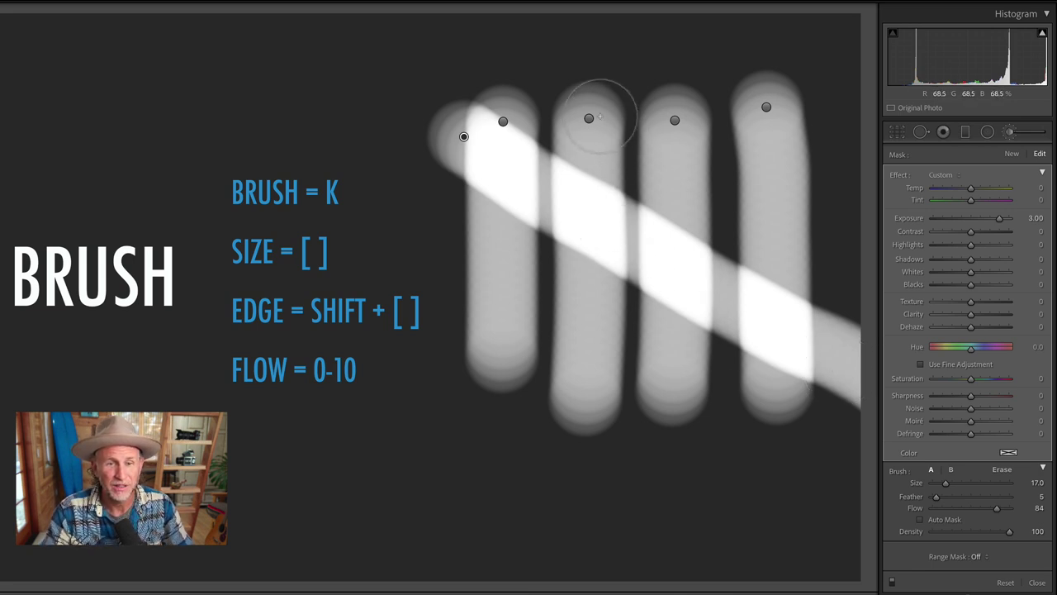
Step: Set the second vertical stroke's exposure to -3.01, and remove that stroke along with all other brush adjustments
click(590, 121)
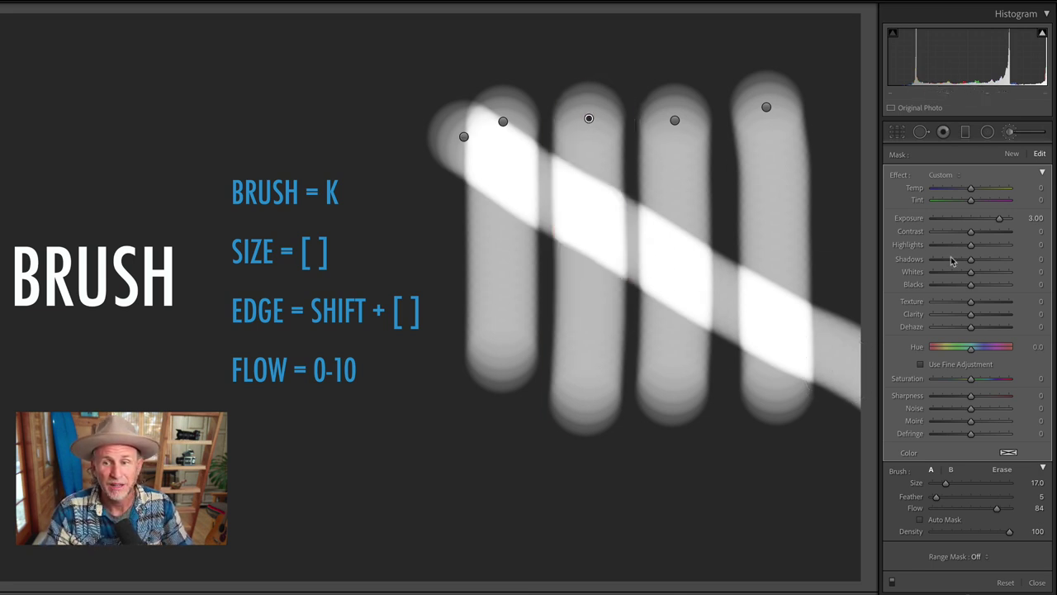
mouse_move(999, 218)
mouse_down()
mouse_move(947, 222)
mouse_move(1012, 225)
mouse_move(943, 222)
mouse_up()
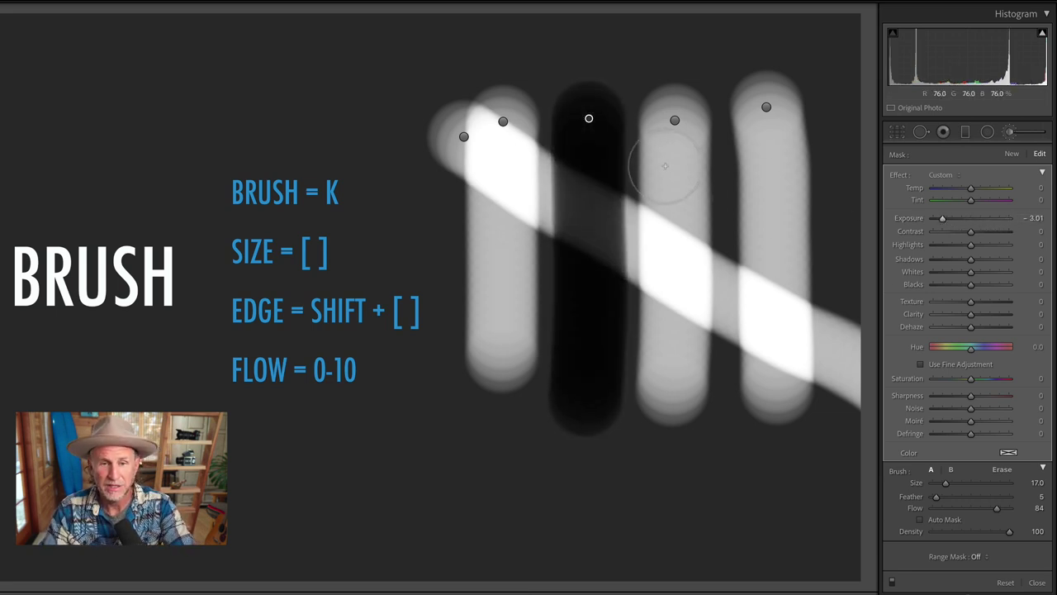
key(Delete)
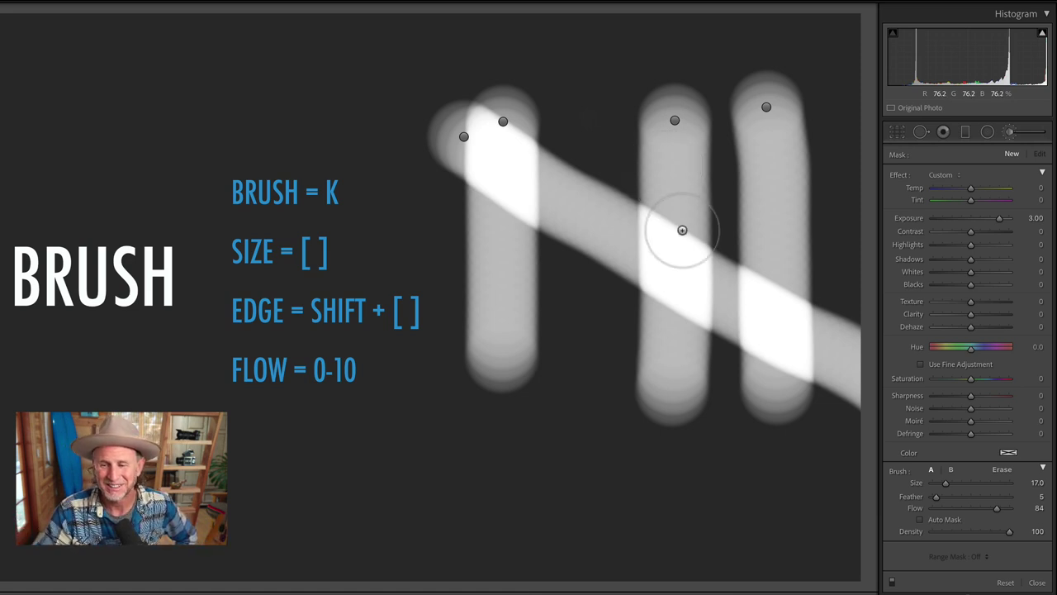
click(1005, 582)
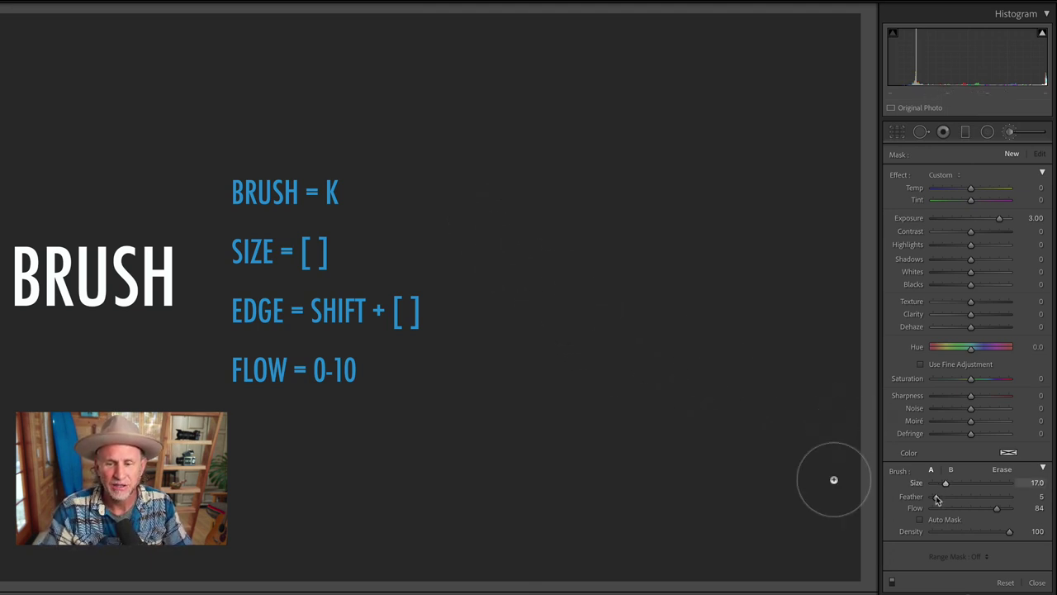
Step: Set the brush feather to 100 and enlarge the brush size to 29
drag(997, 498, 1003, 497)
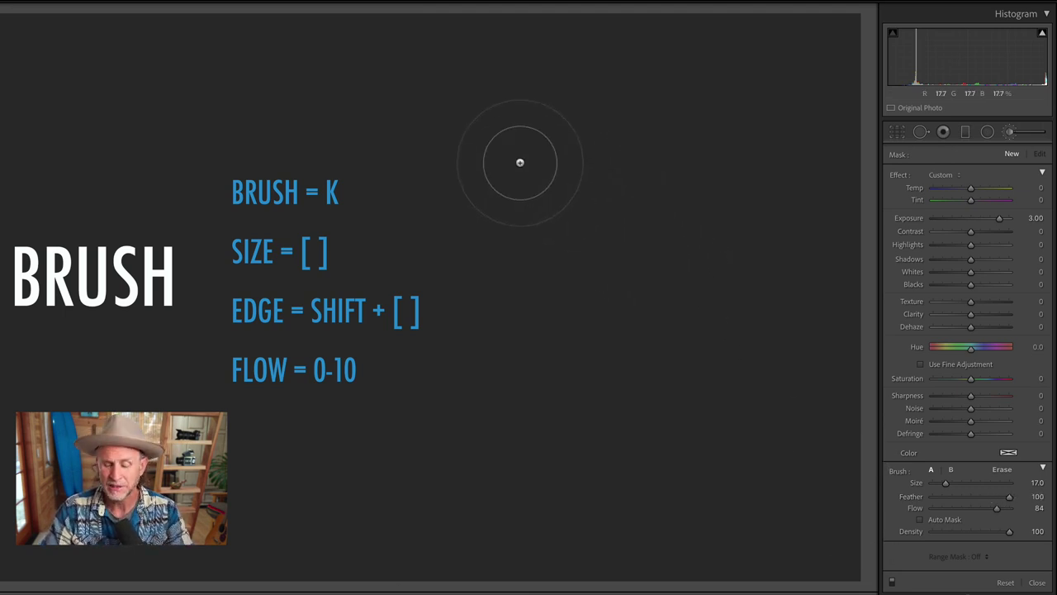
key(bracketright)
key(bracketright)
key(bracketright)
key(bracketright)
key(bracketright)
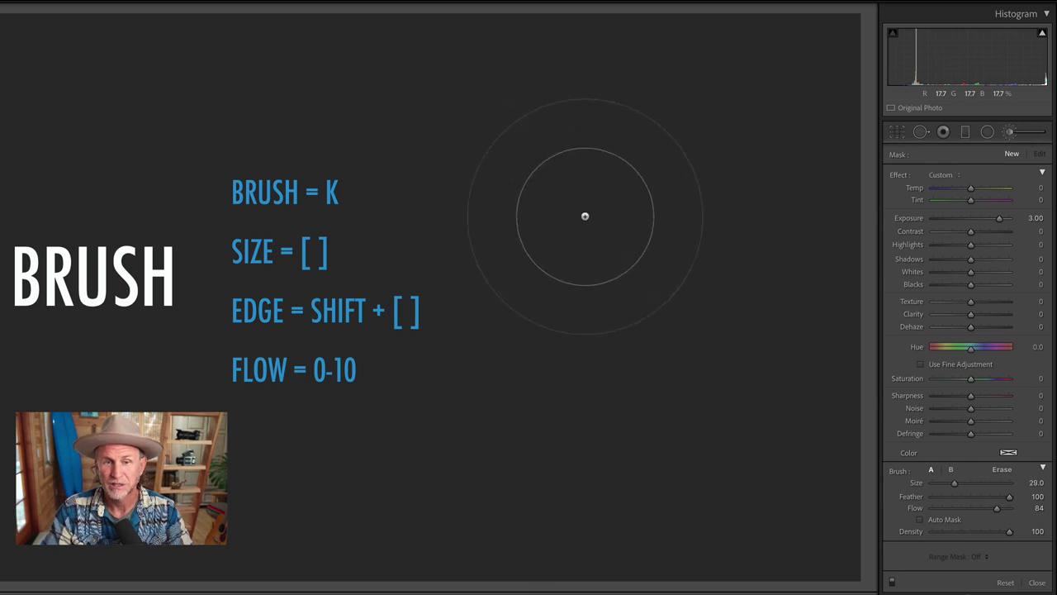
Step: Enlarge the brush size to 37 and reduce the feather to 0 for a hard edge
key(shift+bracketleft)
key(shift+bracketleft)
key(bracketright)
key(bracketright)
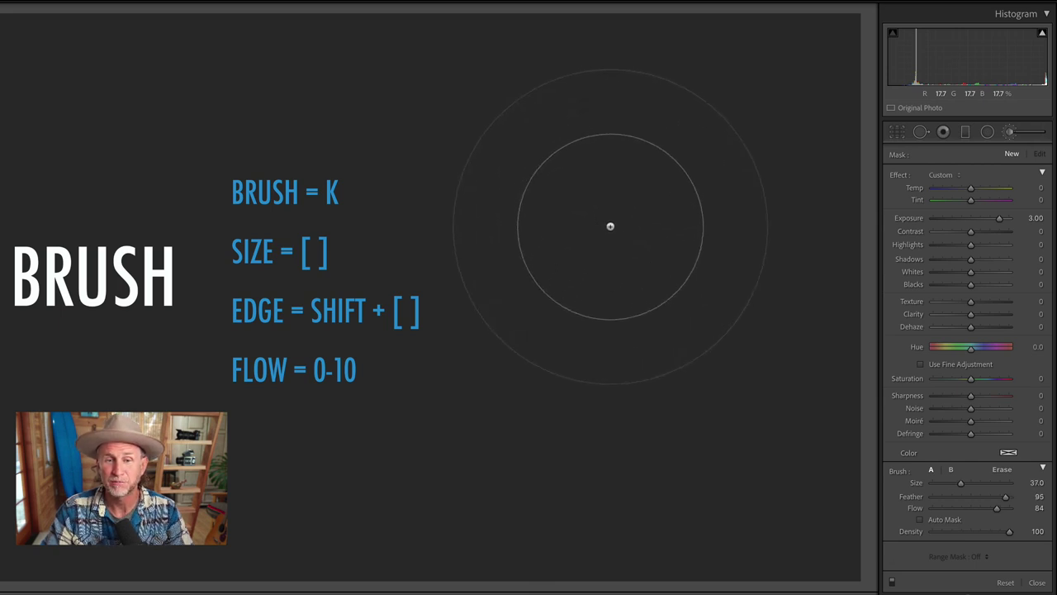
key(shift+bracketleft)
key(shift+bracketleft)
key(shift+bracketleft)
key(shift+bracketleft)
key(shift+bracketleft)
key(shift+bracketleft)
key(shift+bracketleft)
key(shift+bracketleft)
key(shift+bracketleft)
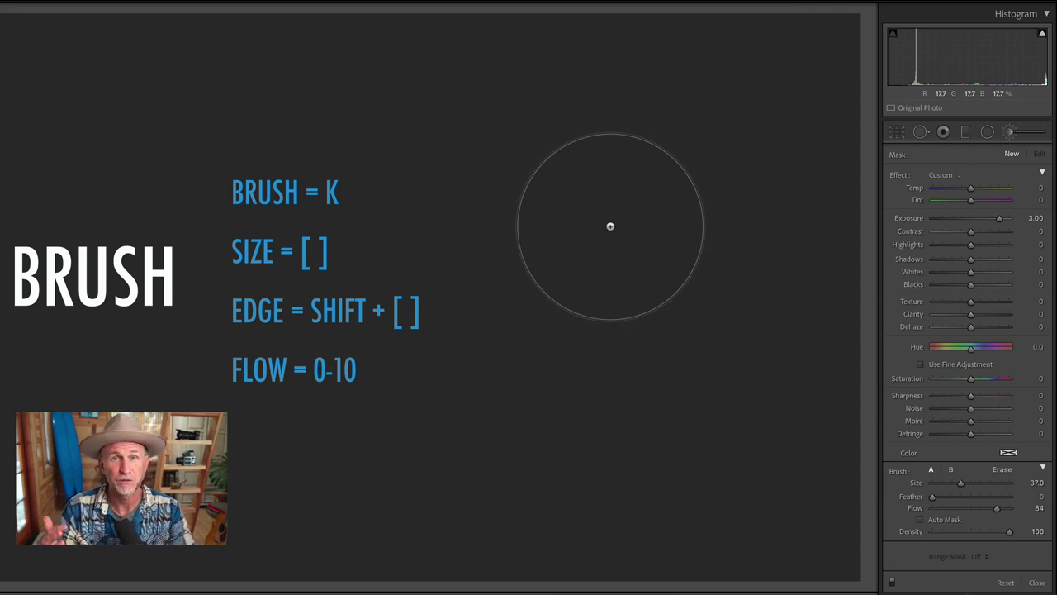
Step: Raise the brush feather back to 100 and shrink the brush size to 27
key(shift+bracketright)
key(shift+bracketright)
key(shift+bracketright)
key(shift+bracketright)
key(shift+bracketright)
key(shift+bracketright)
key(shift+bracketright)
key(shift+bracketright)
key(shift+bracketright)
key(shift+bracketright)
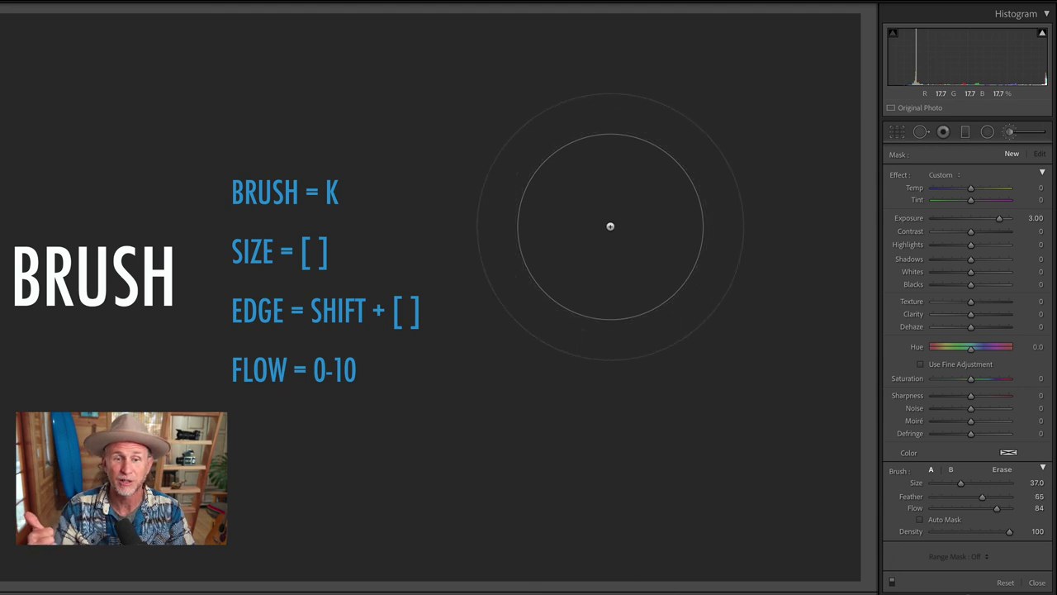
key(bracketleft)
key(bracketleft)
key(bracketleft)
key(bracketleft)
key(bracketleft)
key(bracketleft)
key(bracketleft)
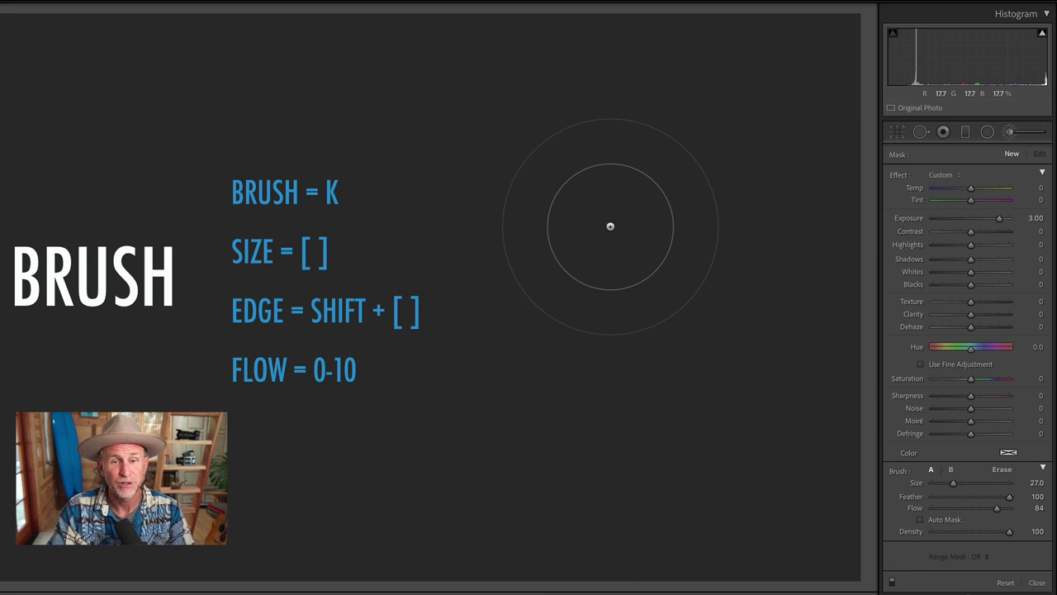
Step: Lower the brush feather to 50 and shrink the brush size to 21
key(shift+bracketleft)
key(shift+bracketleft)
key(shift+bracketleft)
key(shift+bracketleft)
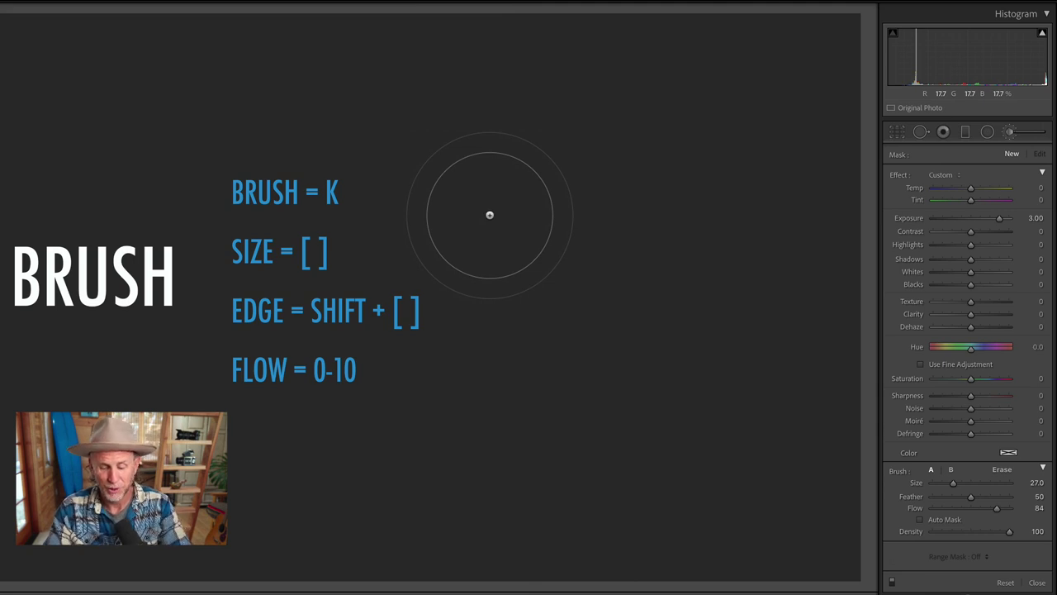
key(bracketleft)
key(bracketleft)
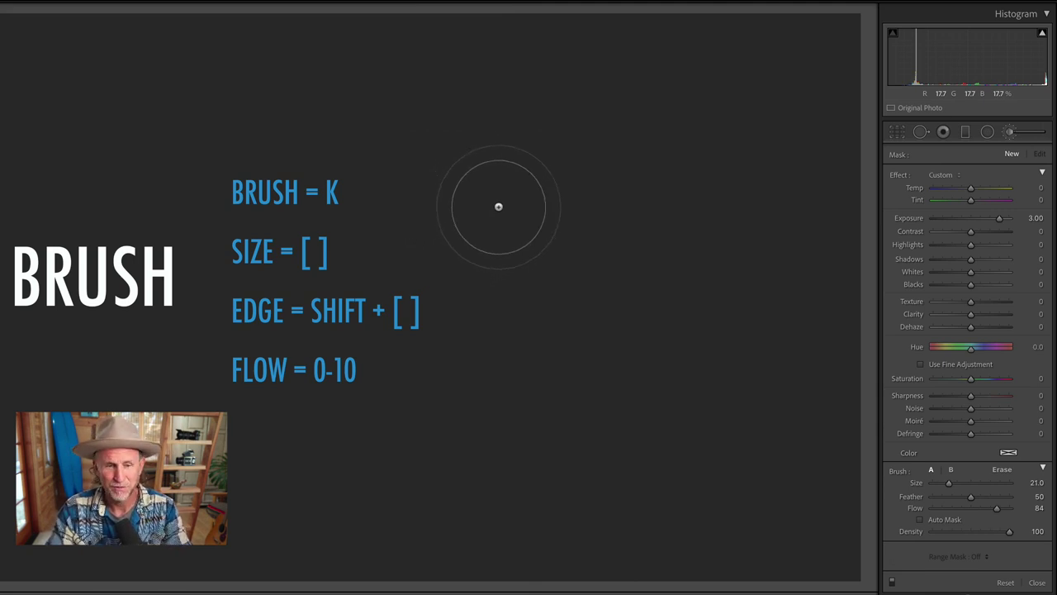
Step: Lower the brush feather to 10 and paint a bright vertical stroke beside the shortcut list at flow 84
key(shift+bracketleft)
key(shift+bracketleft)
key(shift+bracketleft)
key(shift+bracketleft)
click(485, 109)
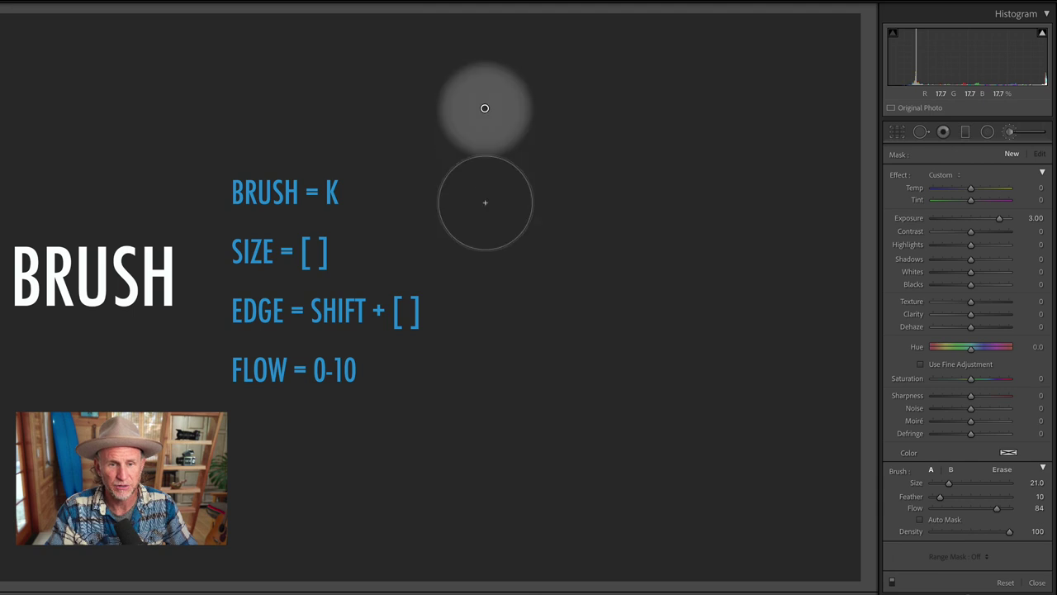
drag(485, 203, 485, 382)
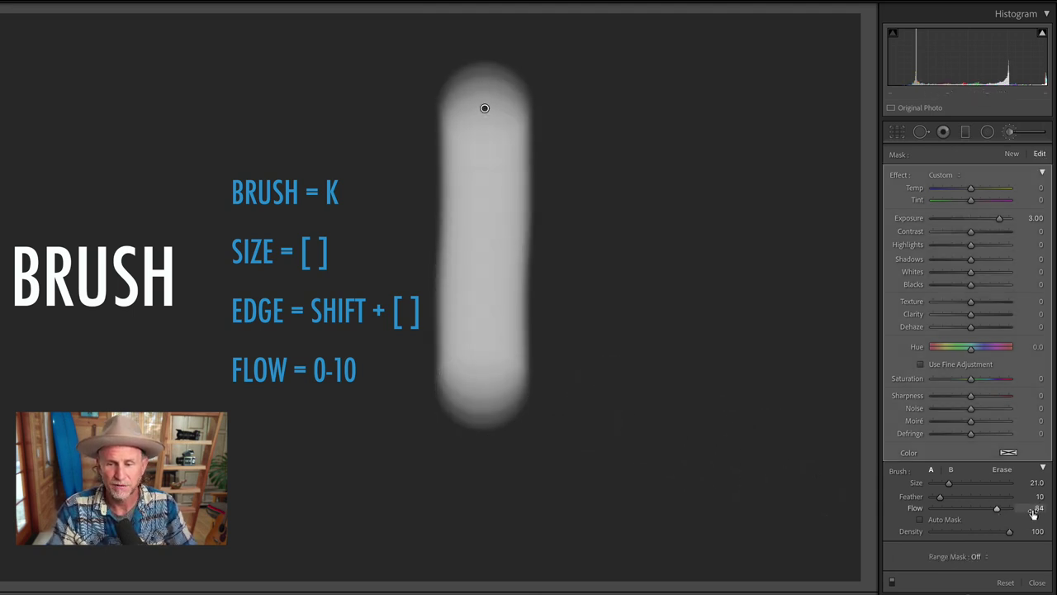
Step: Set the brush flow to 21 and build up a second vertical stroke beside the first with repeated passes
drag(997, 511, 949, 512)
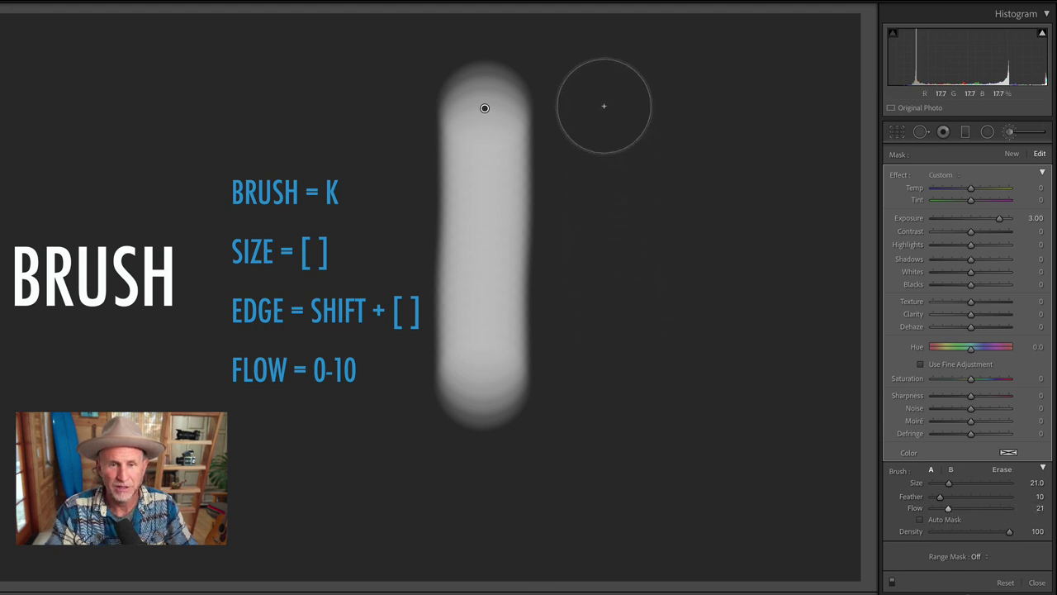
drag(603, 137, 606, 402)
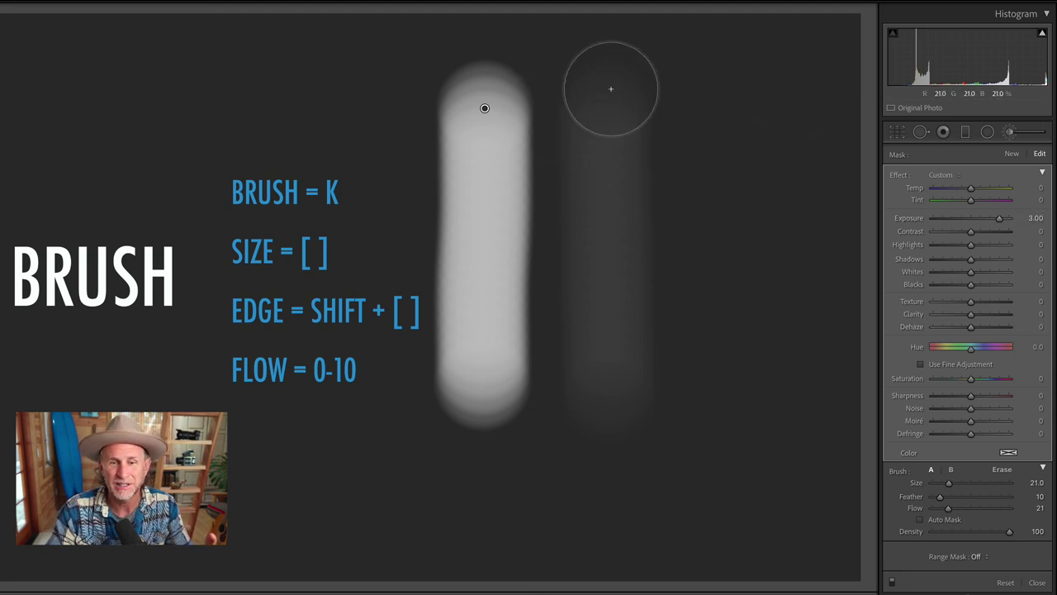
mouse_move(609, 87)
mouse_down()
mouse_move(611, 395)
mouse_move(604, 97)
mouse_move(598, 370)
mouse_up()
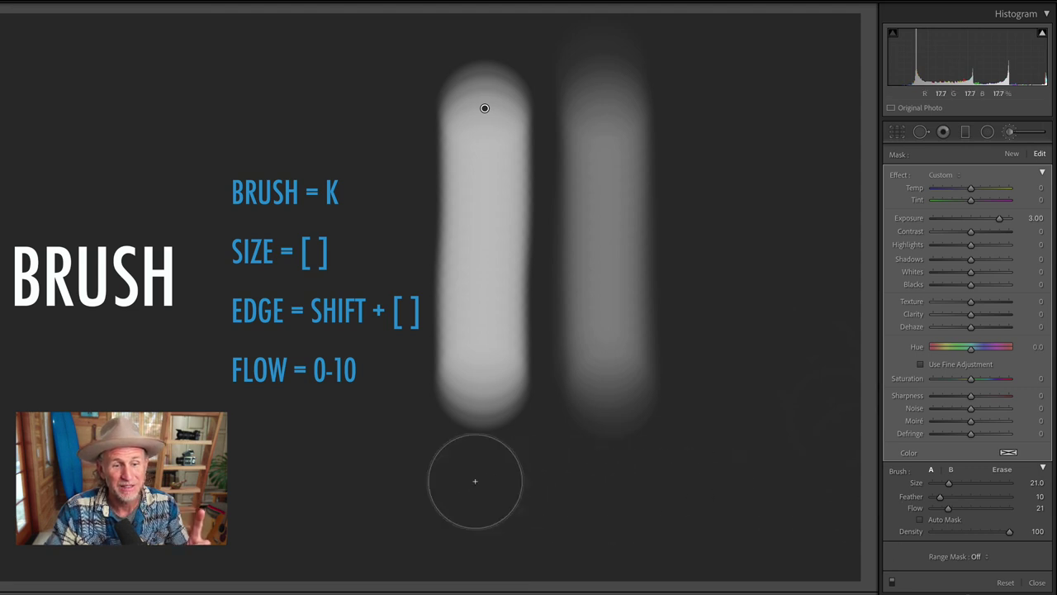
Step: Paint a third vertical stroke beside the other two at flow 30, and raise the brush flow to 40
key(0)
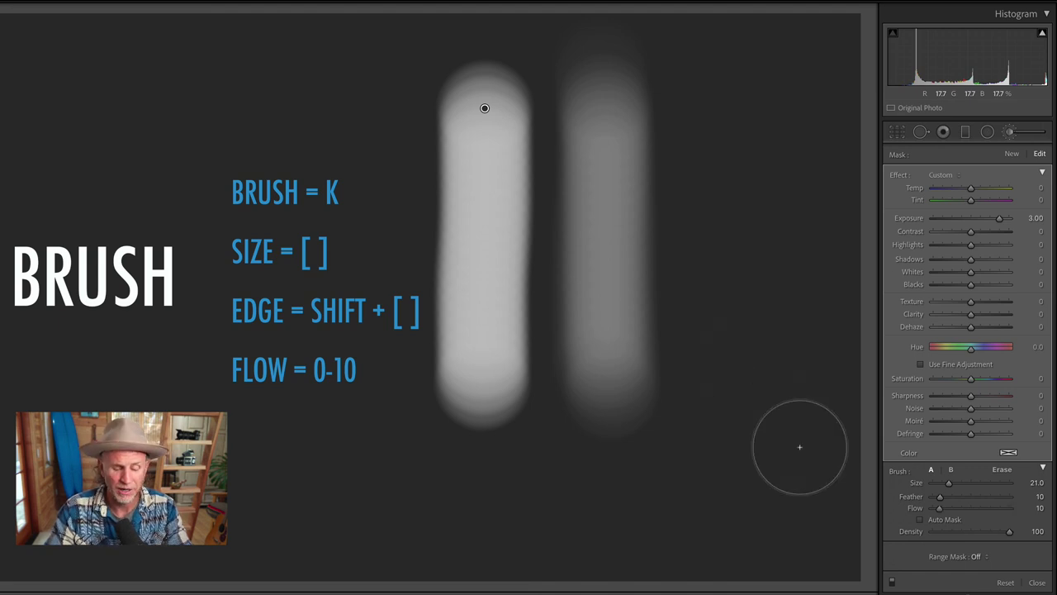
key(3)
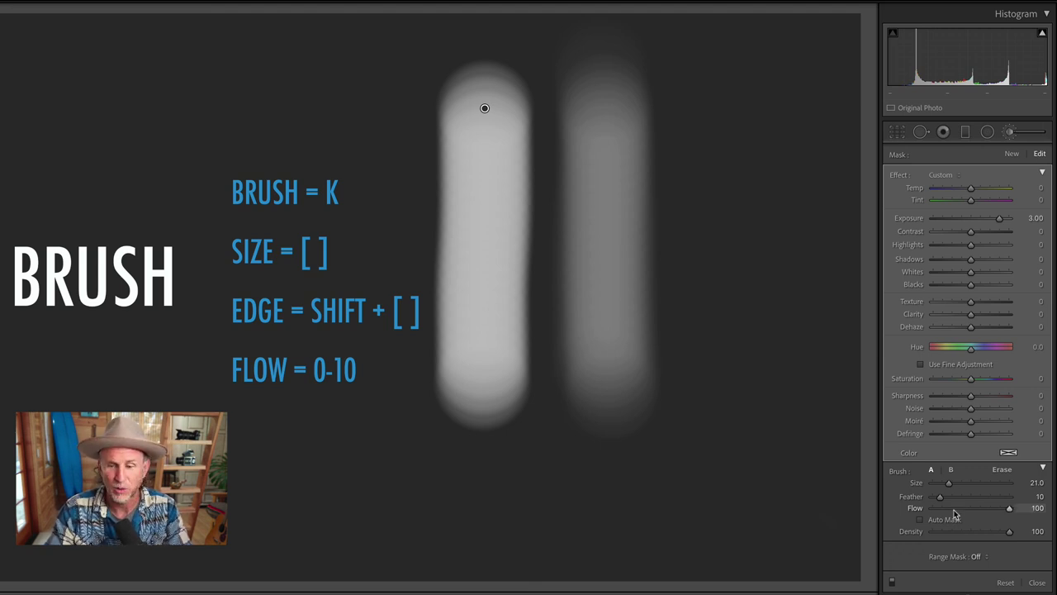
key(3)
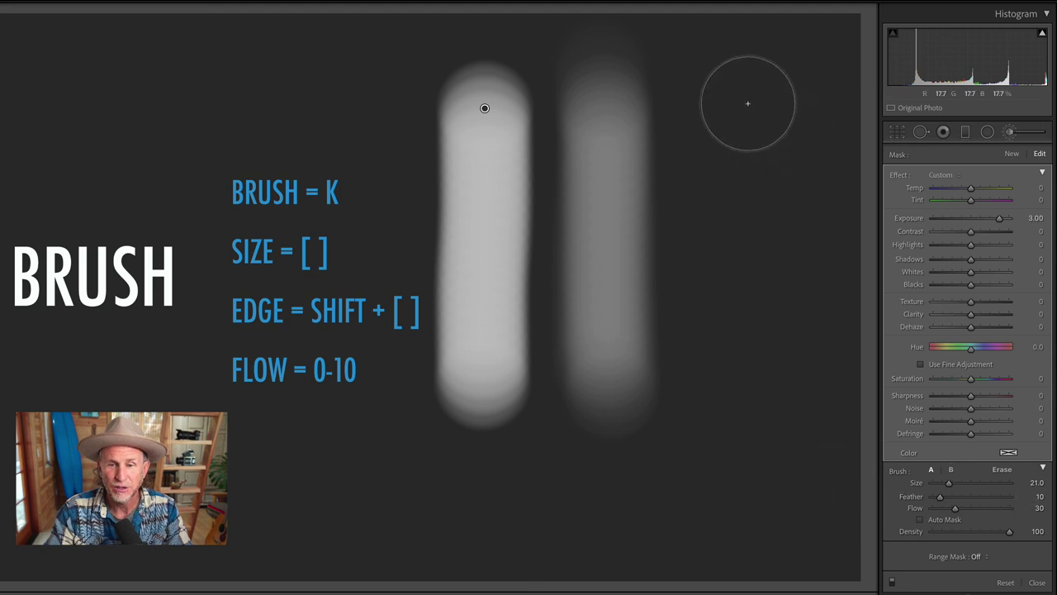
drag(746, 100, 756, 402)
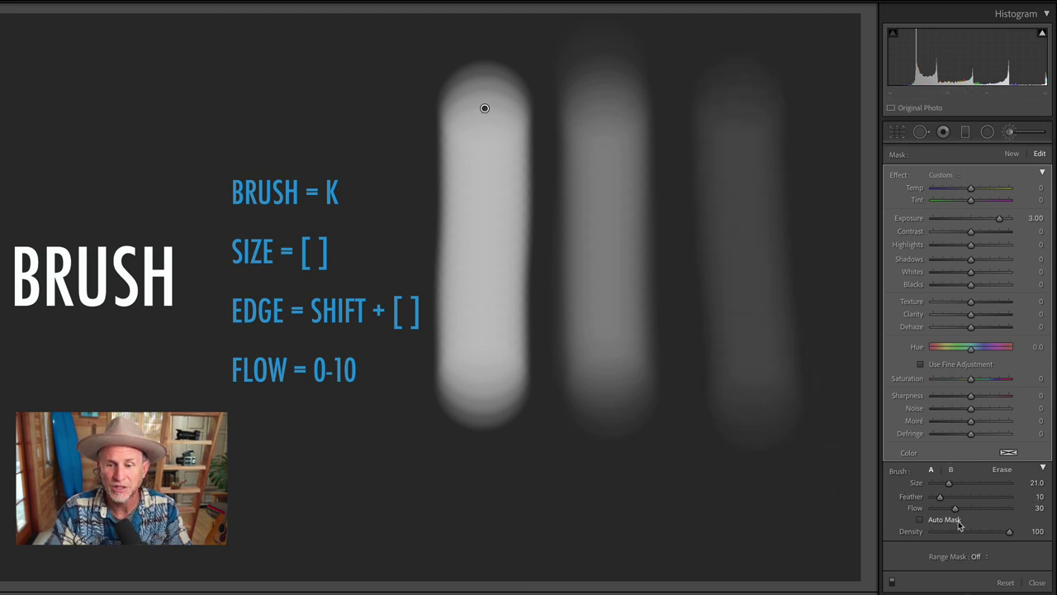
key(5)
key(4)
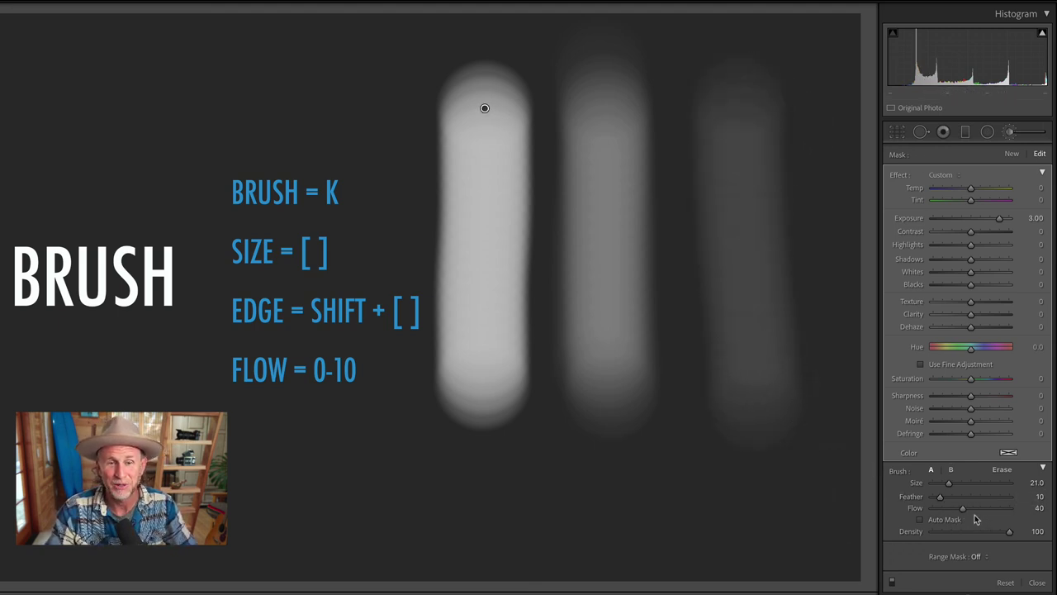
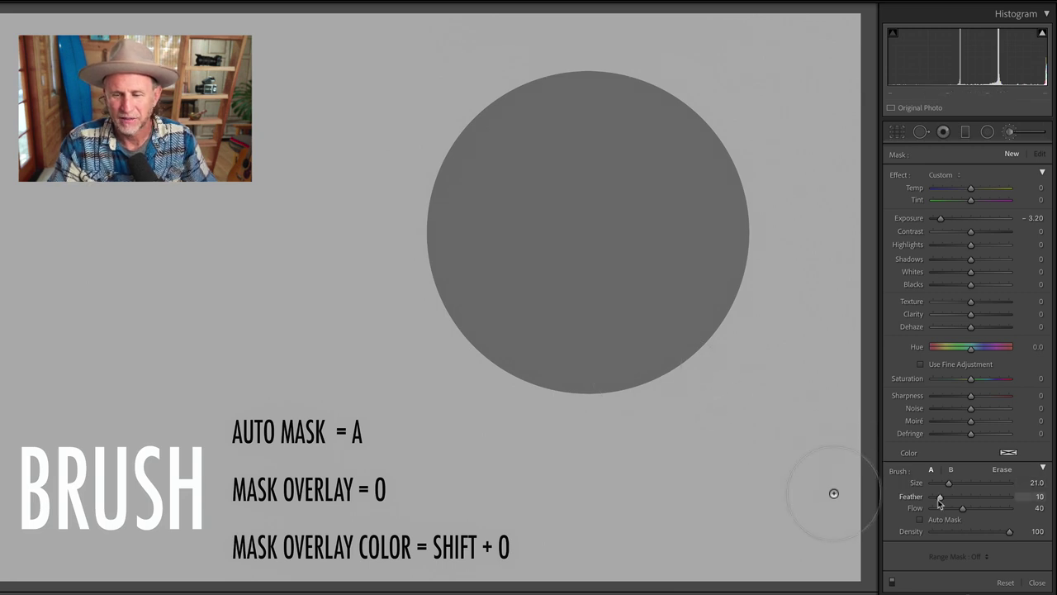
Step: Try painting a dark ring around the grey circle's edge with feather 13 and flow 87, and undo the painting
drag(938, 498, 941, 497)
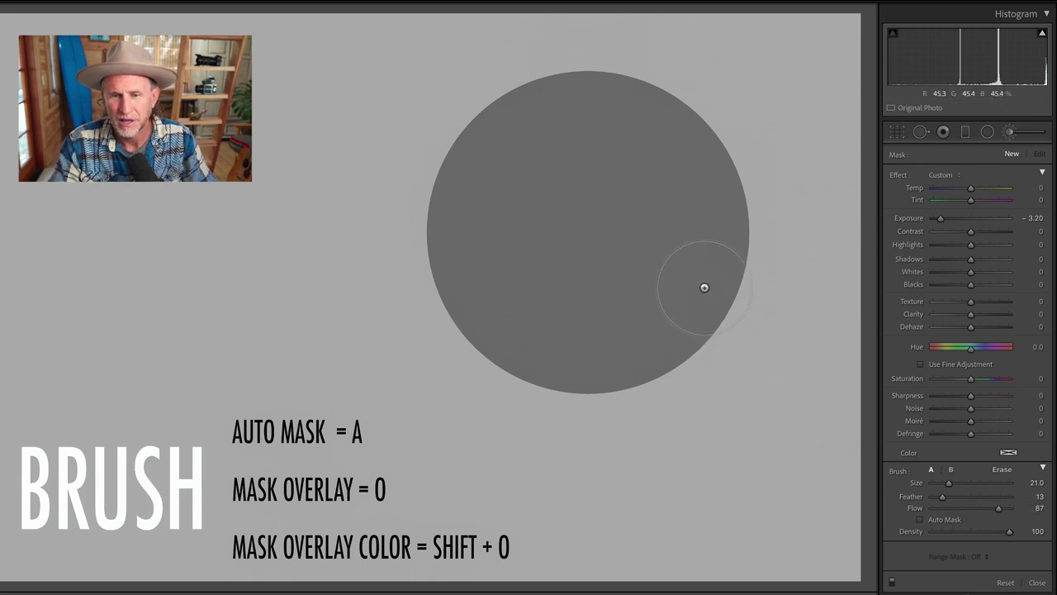
mouse_move(703, 289)
mouse_down()
mouse_move(713, 197)
mouse_move(698, 153)
mouse_move(636, 108)
mouse_move(535, 114)
mouse_move(482, 147)
mouse_move(453, 190)
mouse_move(450, 250)
mouse_move(507, 327)
mouse_move(581, 360)
mouse_move(622, 356)
mouse_move(676, 317)
mouse_move(707, 275)
mouse_move(707, 222)
mouse_up()
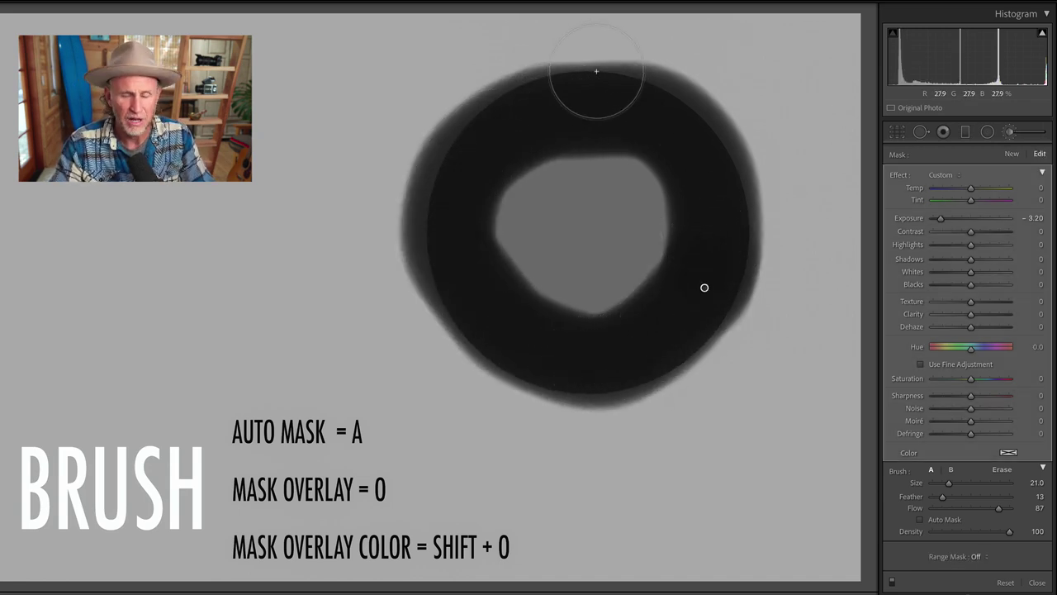
key(ctrl+z)
mouse_move(665, 149)
mouse_down()
mouse_move(578, 118)
mouse_move(535, 131)
mouse_move(502, 163)
mouse_move(501, 298)
mouse_move(514, 321)
mouse_move(591, 359)
mouse_move(670, 329)
mouse_move(712, 281)
mouse_move(731, 207)
mouse_move(695, 151)
mouse_move(624, 112)
mouse_move(560, 110)
mouse_move(473, 157)
mouse_move(447, 260)
mouse_move(507, 394)
mouse_up()
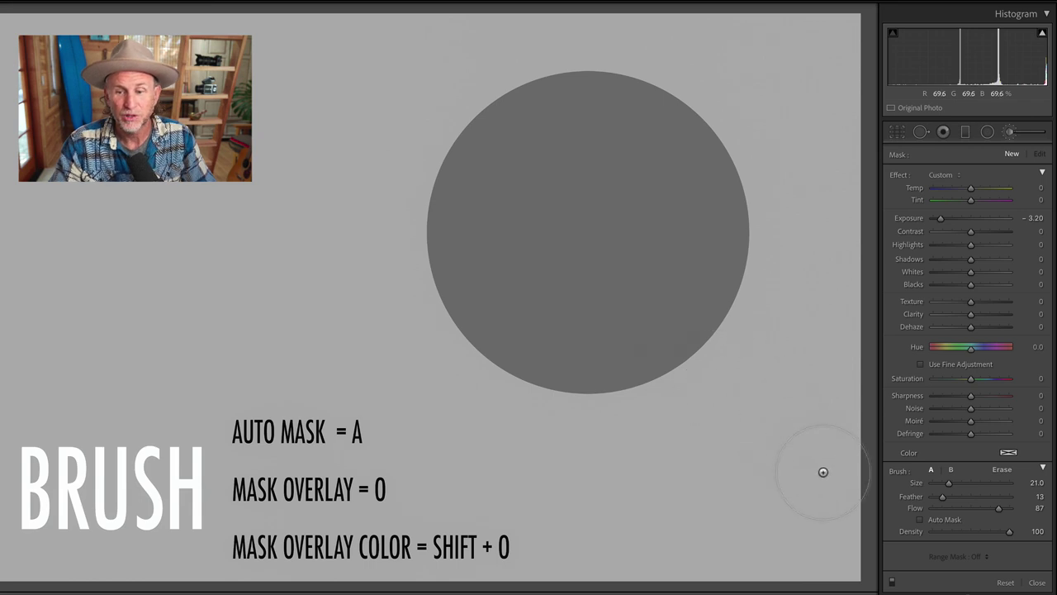
Step: Turn on Auto Mask, paint a dark ring just inside the grey circle's edge at exposure −3.20, and show the mask overlay
click(920, 521)
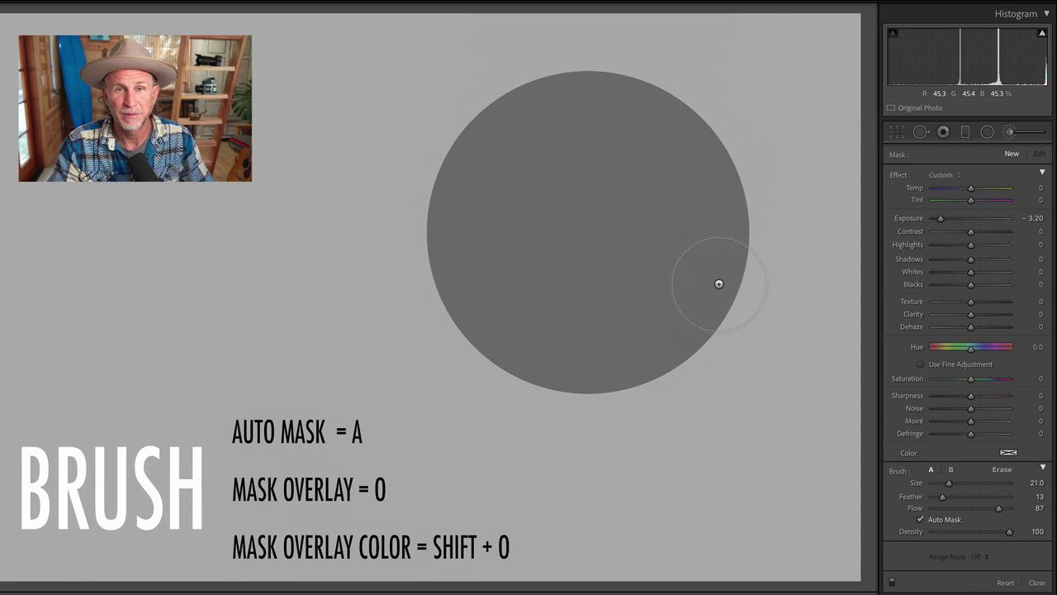
mouse_move(712, 312)
mouse_down()
mouse_move(718, 201)
mouse_move(669, 126)
mouse_move(621, 101)
mouse_move(532, 109)
mouse_move(488, 155)
mouse_move(462, 206)
mouse_move(454, 245)
mouse_move(472, 300)
mouse_move(517, 355)
mouse_move(630, 360)
mouse_move(698, 313)
mouse_move(715, 289)
mouse_up()
key(o)
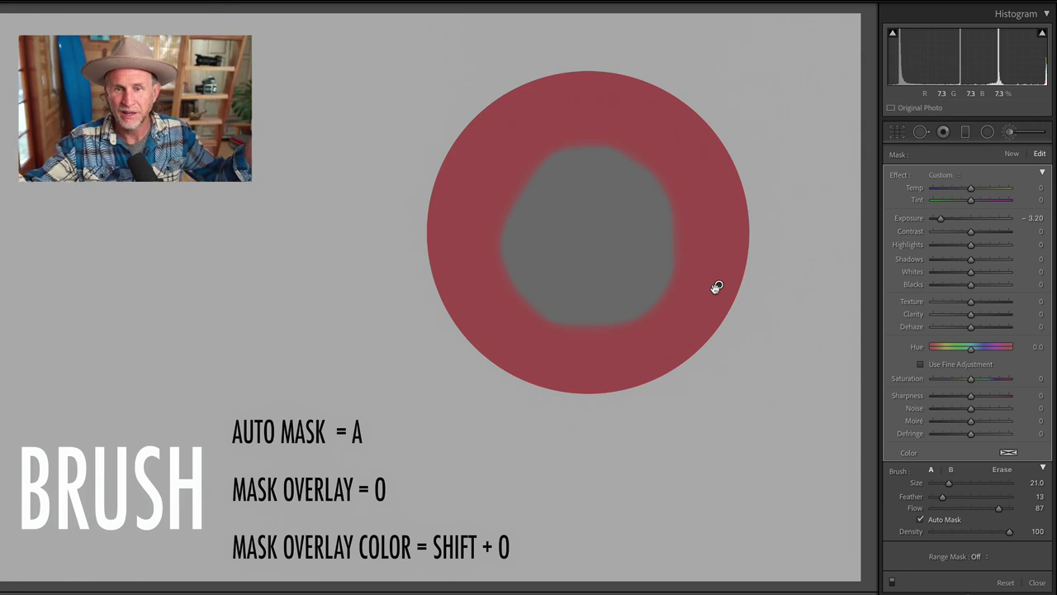
Step: Hide the mask overlay, try filling the circle's unpainted centre with the dark brush, and undo the fill stroke
key(o)
mouse_move(661, 265)
mouse_down()
mouse_move(649, 188)
mouse_move(592, 162)
mouse_move(550, 167)
mouse_move(502, 254)
mouse_move(577, 309)
mouse_move(652, 260)
mouse_move(602, 218)
mouse_move(536, 281)
mouse_move(603, 275)
mouse_move(583, 231)
mouse_up()
drag(622, 270, 621, 270)
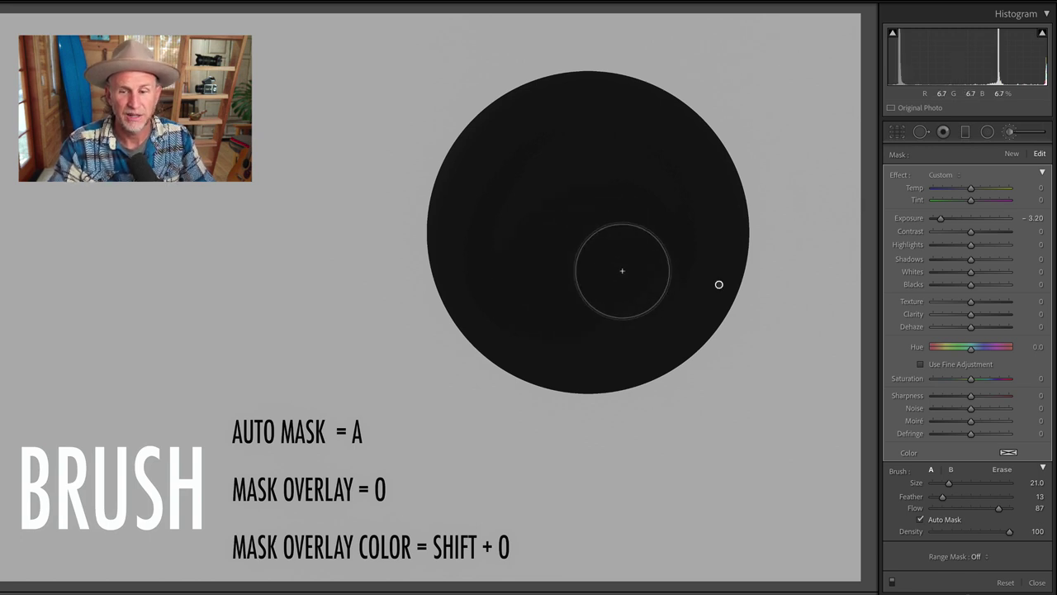
key(ctrl+z)
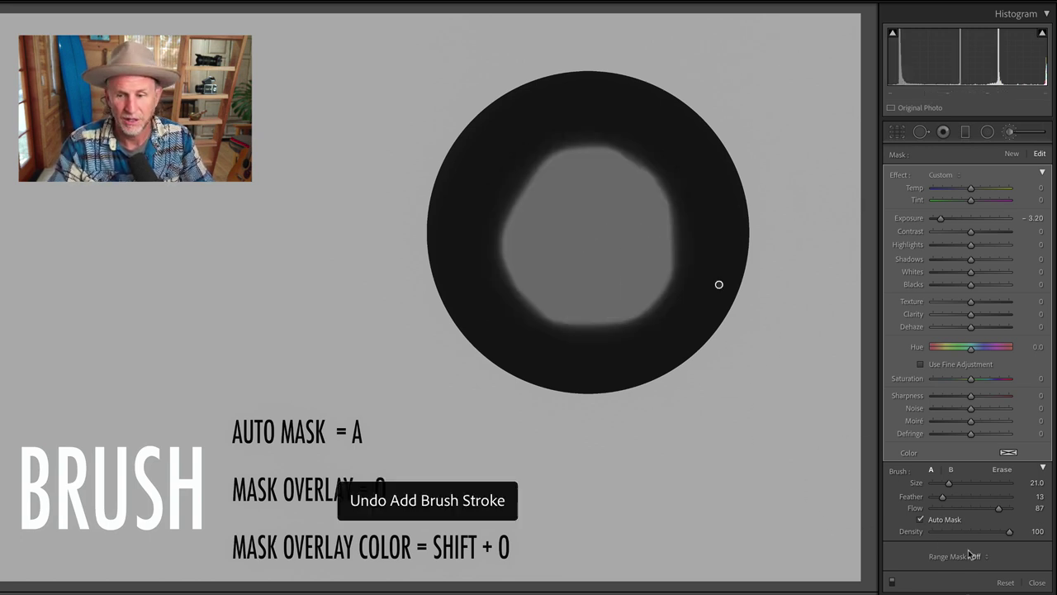
Step: Reset the brush adjustments, try a stroke along the circle's edge with Auto Mask off, and undo it
click(1005, 584)
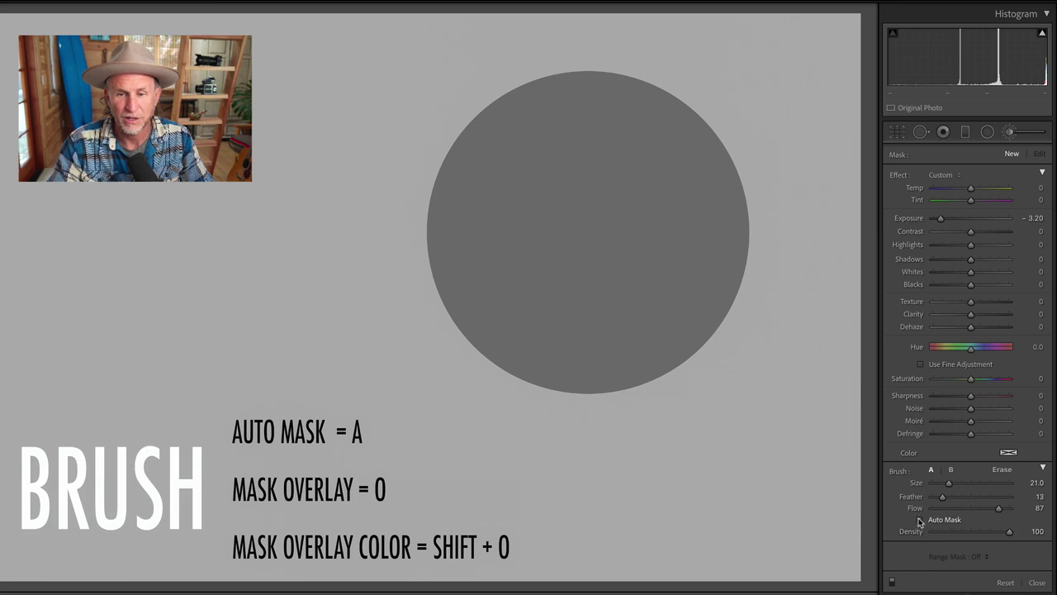
mouse_move(684, 302)
mouse_down()
mouse_move(721, 260)
mouse_move(725, 192)
mouse_move(704, 148)
mouse_move(644, 105)
mouse_move(584, 86)
mouse_move(543, 88)
mouse_move(469, 153)
mouse_move(445, 195)
mouse_move(440, 237)
mouse_move(454, 279)
mouse_move(538, 382)
mouse_up()
key(ctrl+z)
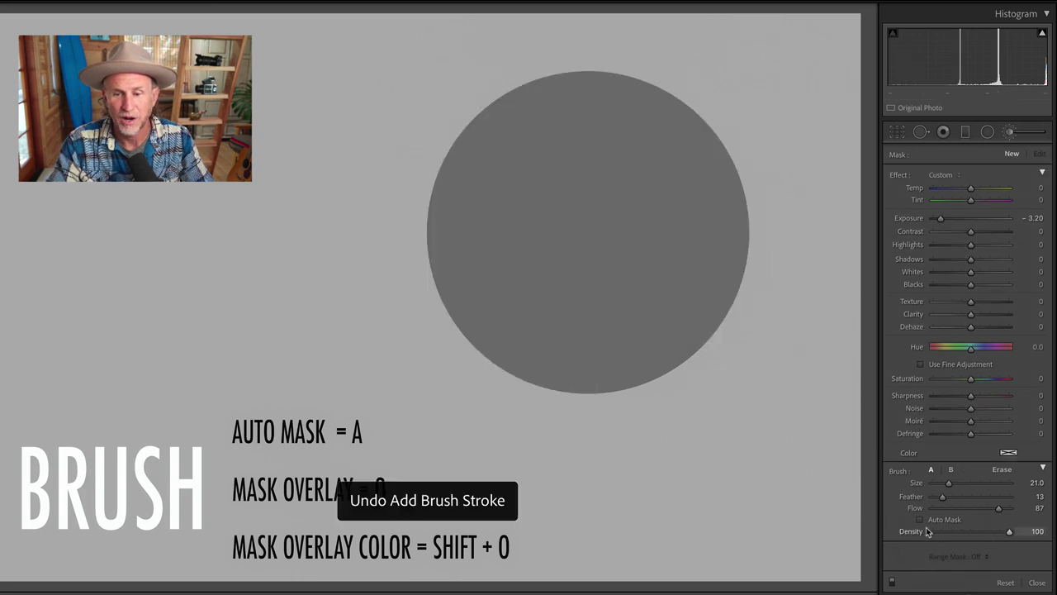
Step: Turn Auto Mask on and darken the whole grey circle at exposure −3.20, closing the Adjustment Brush when done
click(920, 519)
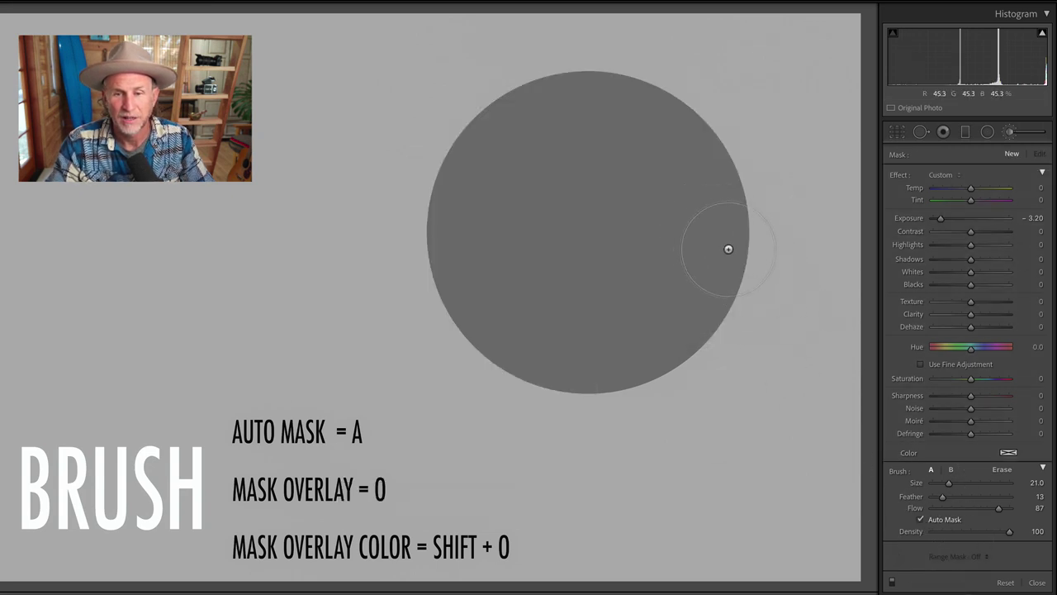
mouse_move(727, 248)
mouse_down()
mouse_move(725, 195)
mouse_move(700, 146)
mouse_move(635, 110)
mouse_move(488, 132)
mouse_move(453, 167)
mouse_move(450, 268)
mouse_move(493, 340)
mouse_move(541, 367)
mouse_move(629, 362)
mouse_move(683, 335)
mouse_move(715, 298)
mouse_move(715, 273)
mouse_move(674, 212)
mouse_move(593, 179)
mouse_move(512, 183)
mouse_move(502, 221)
mouse_move(542, 285)
mouse_move(627, 292)
mouse_move(642, 254)
mouse_move(592, 223)
mouse_move(548, 237)
mouse_move(628, 266)
mouse_move(612, 220)
mouse_move(578, 245)
mouse_up()
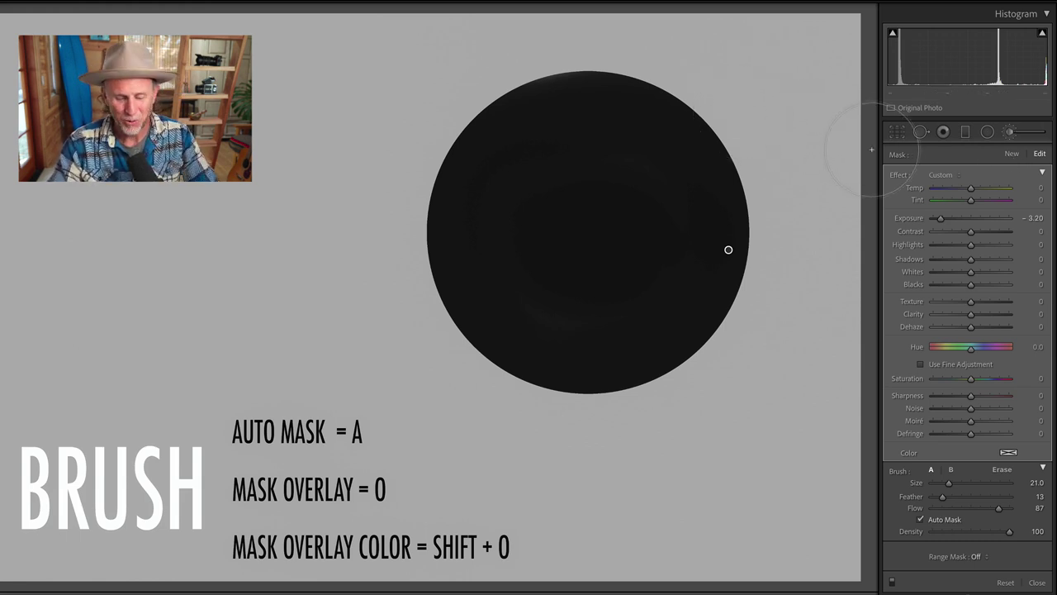
key(k)
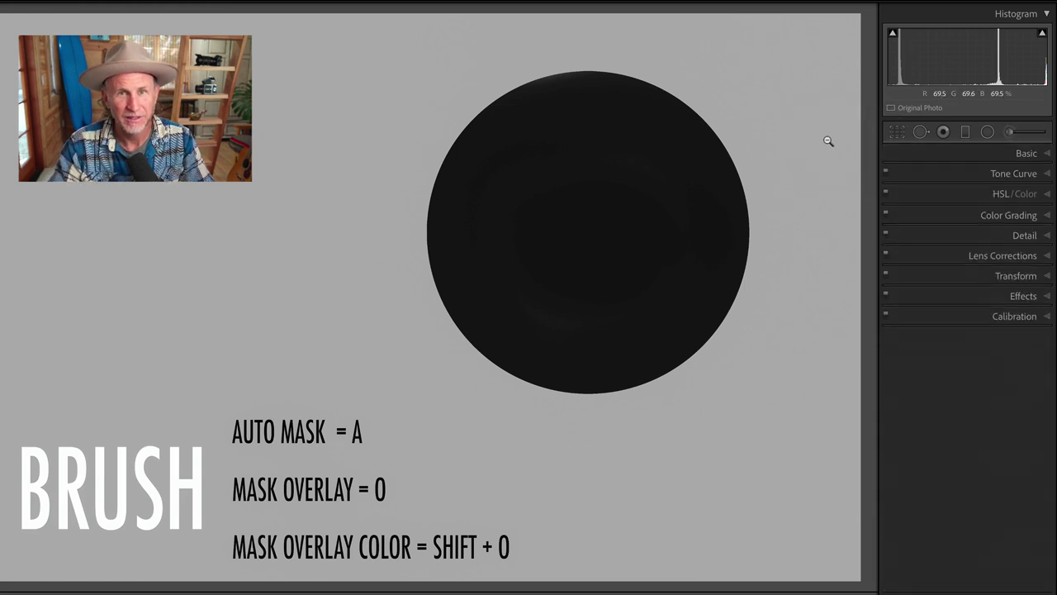
Step: Paint a new adjustment at exposure 3.38 around the outside of the dark circle with Auto Mask on, and reset all brush adjustments
key(k)
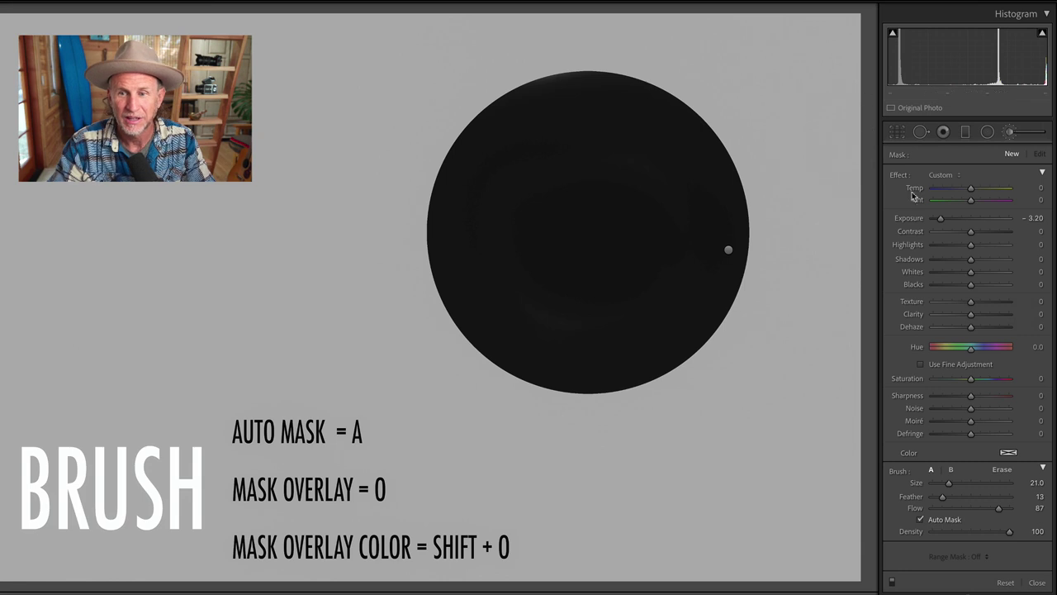
drag(942, 218, 1007, 224)
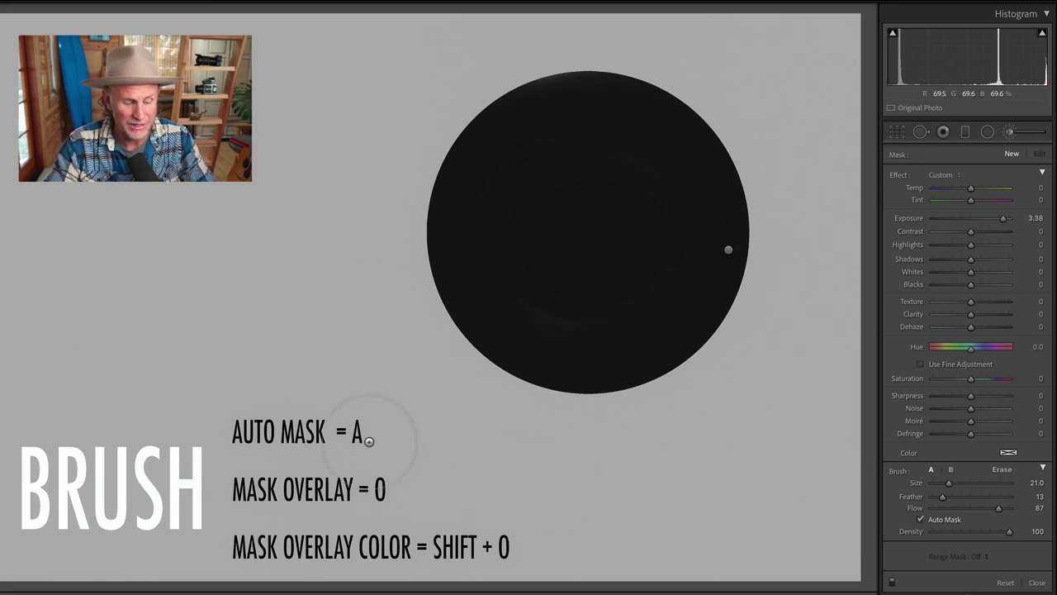
key(a)
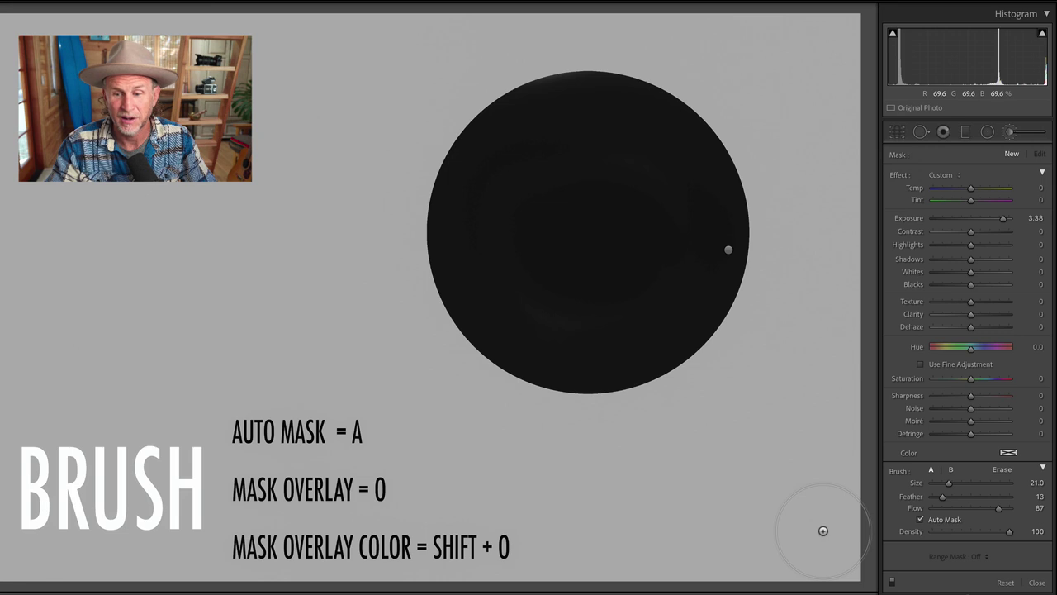
mouse_move(762, 245)
mouse_down()
mouse_move(762, 187)
mouse_move(727, 120)
mouse_move(662, 68)
mouse_move(623, 59)
mouse_move(510, 64)
mouse_move(429, 146)
mouse_move(409, 209)
mouse_move(413, 278)
mouse_move(434, 327)
mouse_move(465, 367)
mouse_move(532, 396)
mouse_move(672, 395)
mouse_move(750, 335)
mouse_move(764, 313)
mouse_move(765, 248)
mouse_up()
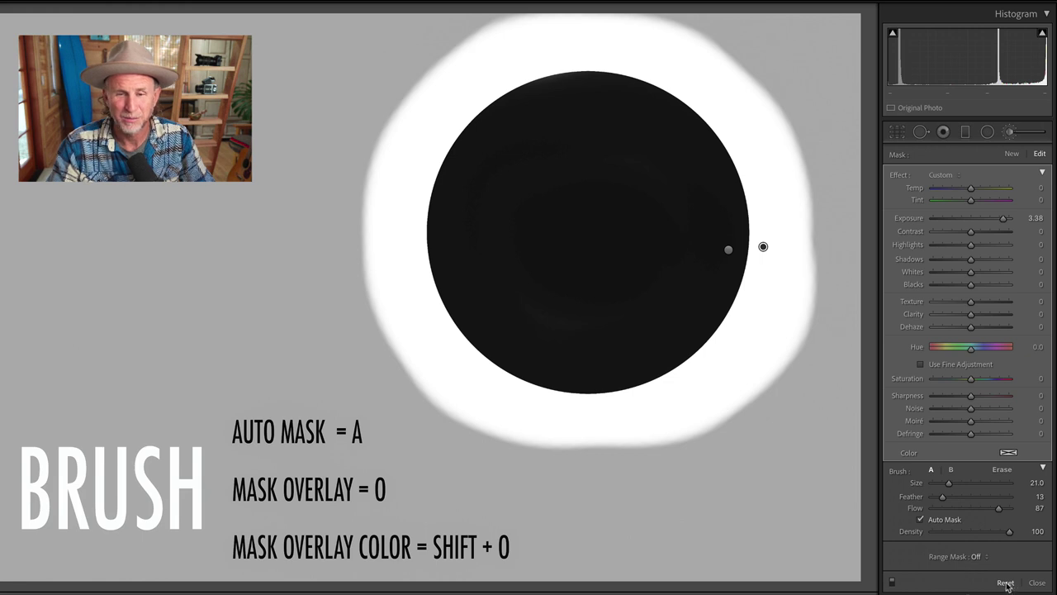
key(Return)
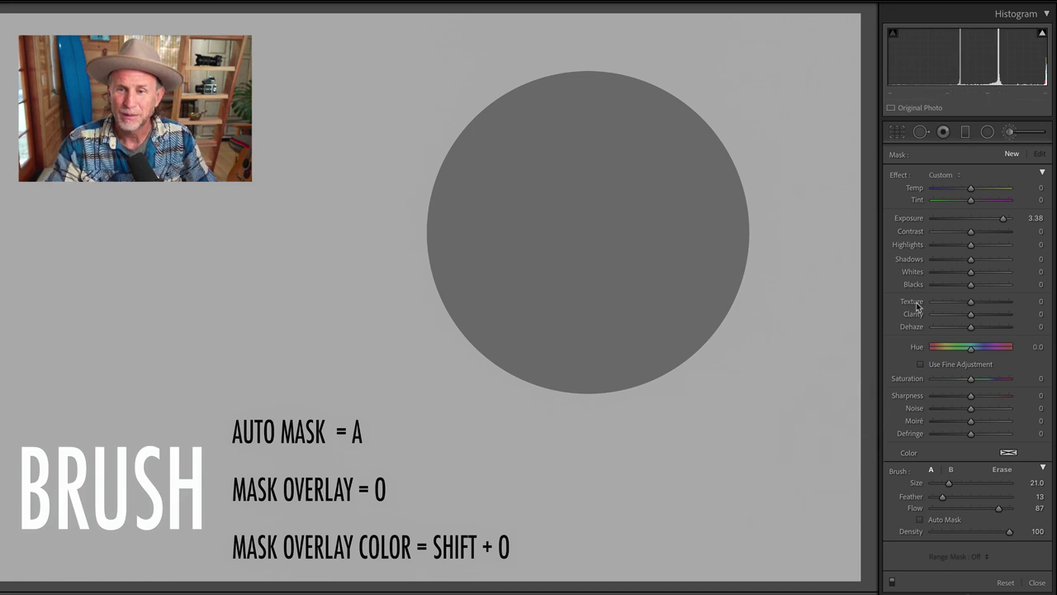
Step: Set up the brush for a new adjustment with exposure 0.71, size 9, feather 63 and flow 50
drag(977, 221, 978, 218)
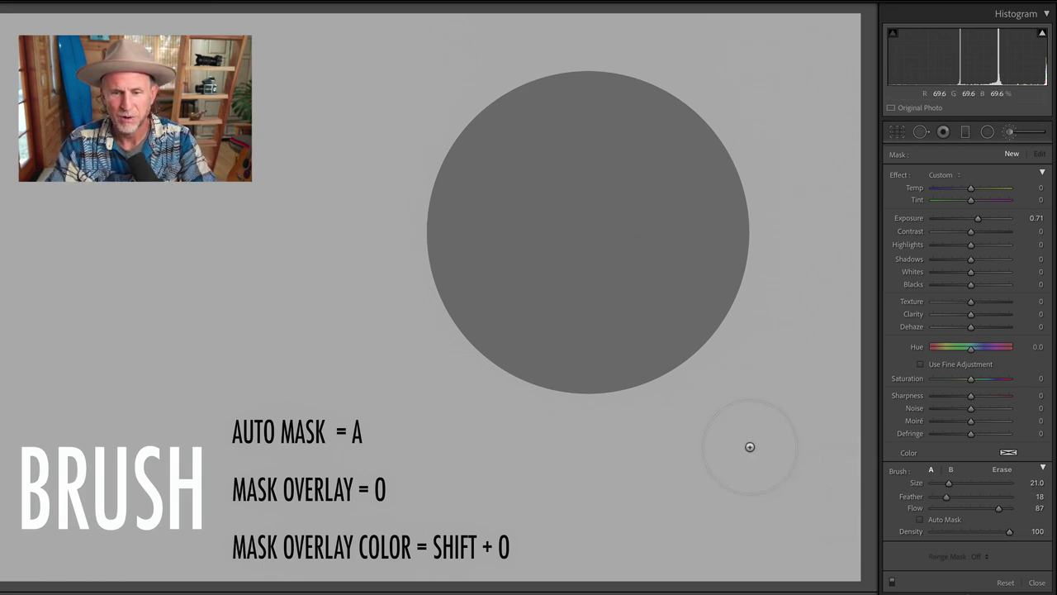
key(shift+bracketright)
key(shift+bracketright)
key(bracketleft)
key(bracketleft)
key(bracketleft)
key(bracketleft)
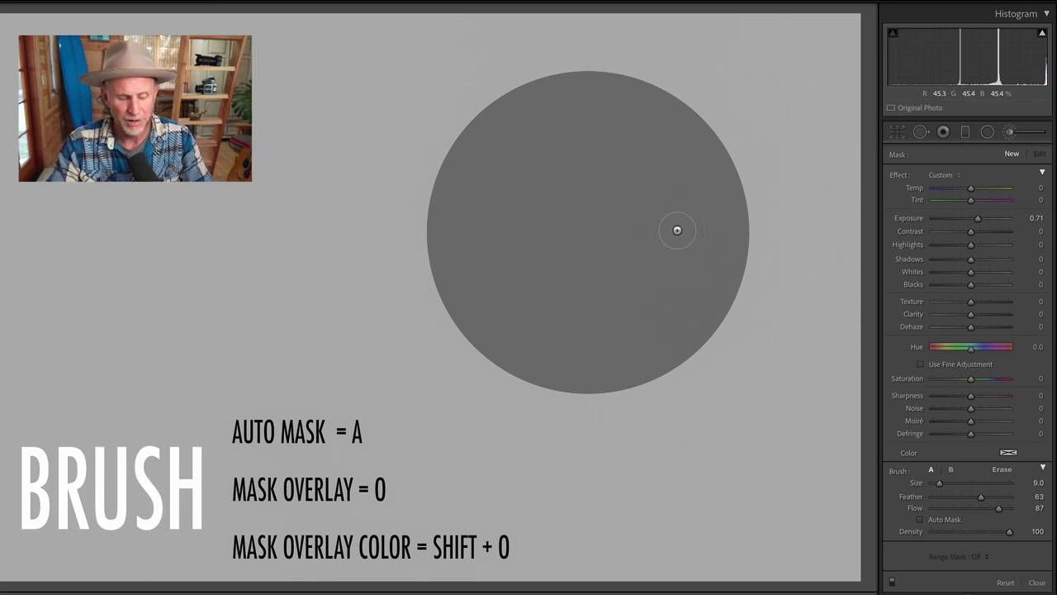
key(5)
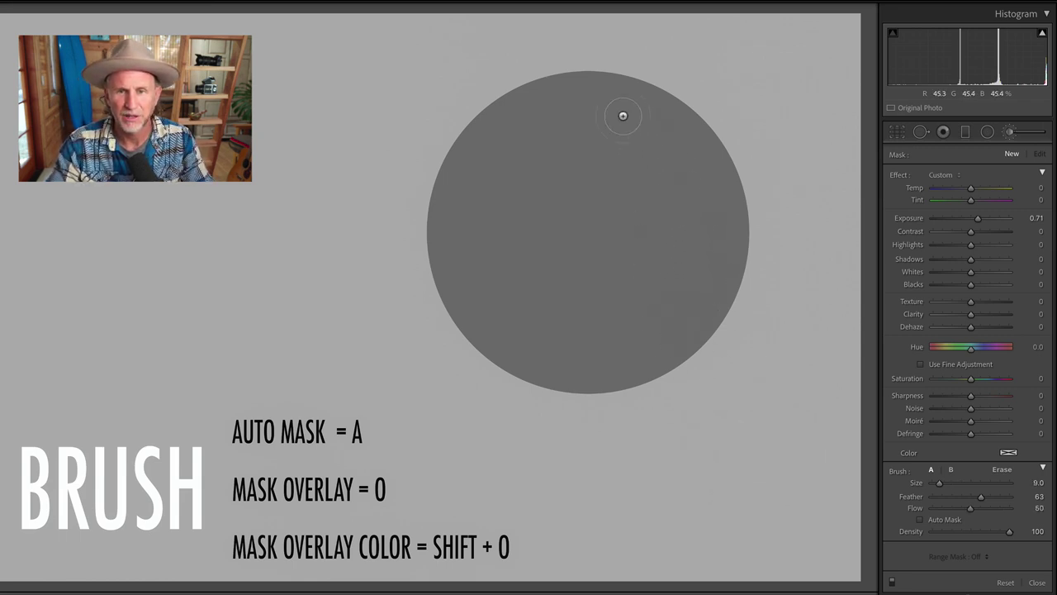
Step: Paint soft, lightening strokes around the circle's edge, reduce the flow to 20, and show the mask overlay
mouse_move(620, 108)
mouse_down()
mouse_move(661, 140)
mouse_move(697, 202)
mouse_move(700, 240)
mouse_move(683, 294)
mouse_move(646, 340)
mouse_move(578, 360)
mouse_up()
key(2)
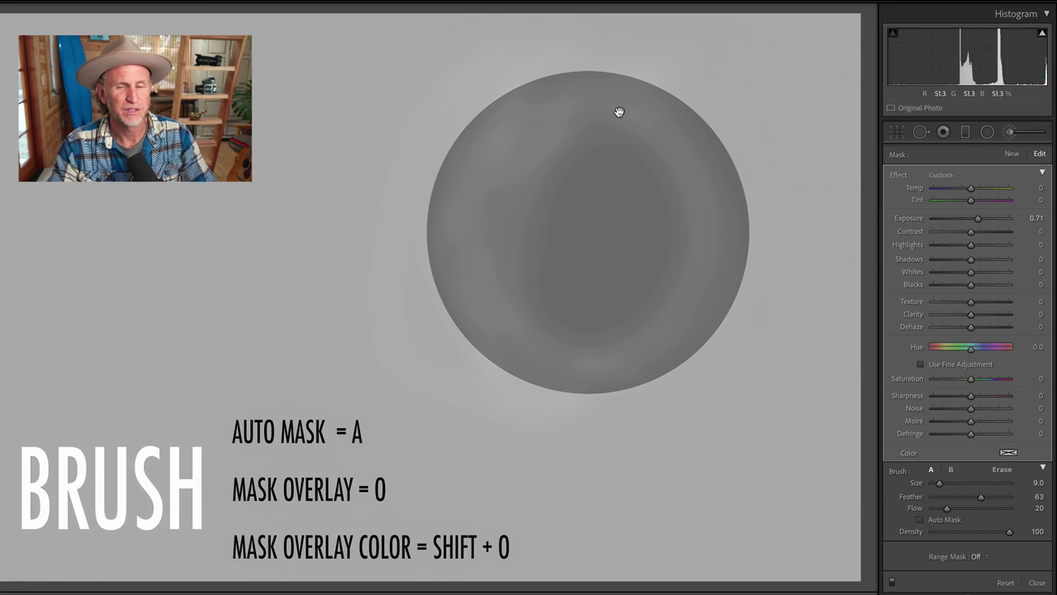
key(o)
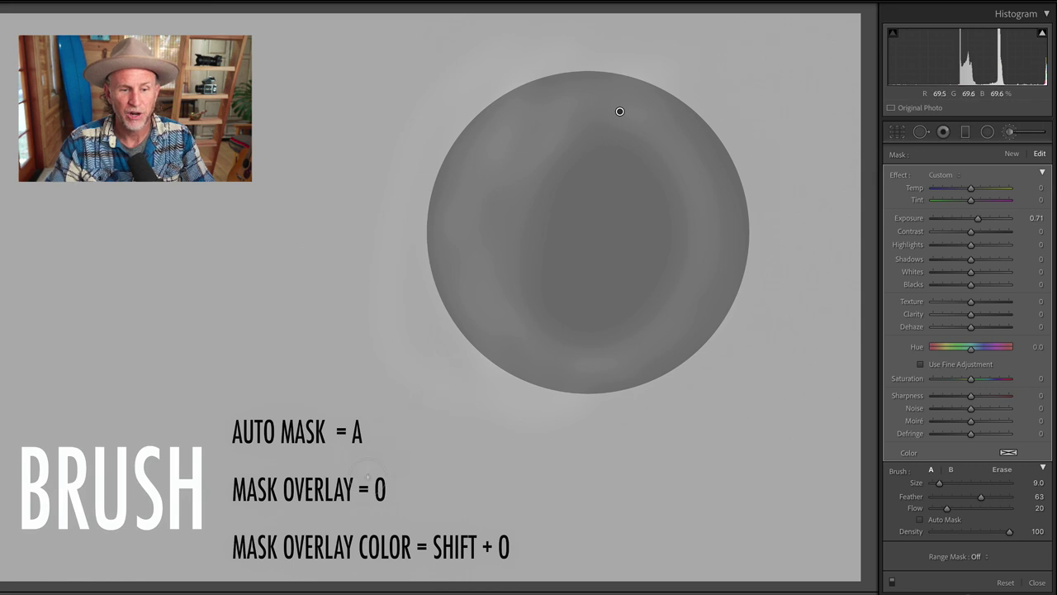
key(o)
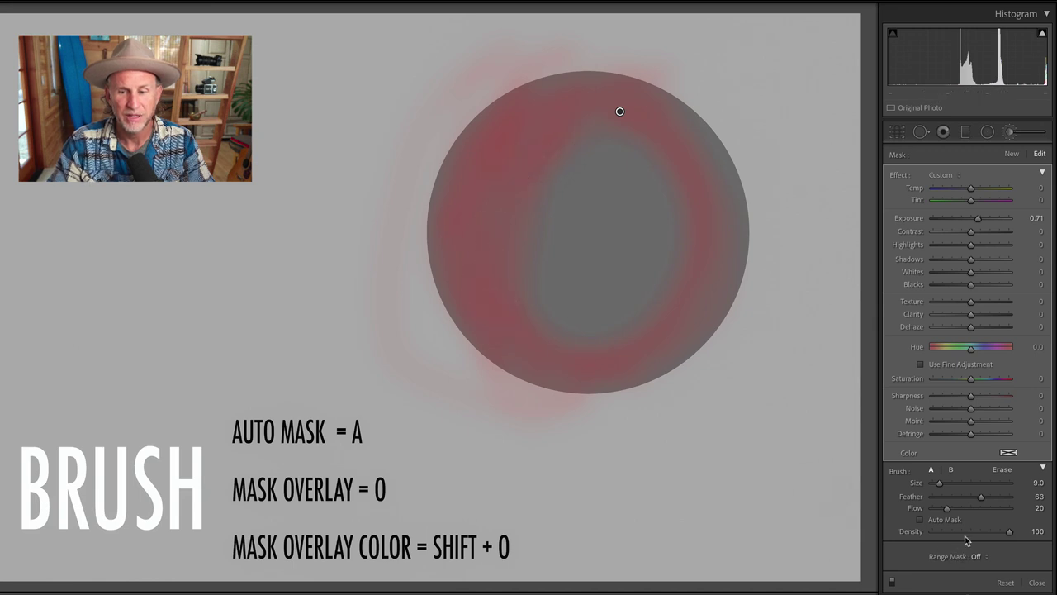
Step: Paint a loop around the outside of the circle at flow 84, and try exposures of −3.22 and 0.42 on the adjustment
drag(948, 512, 997, 510)
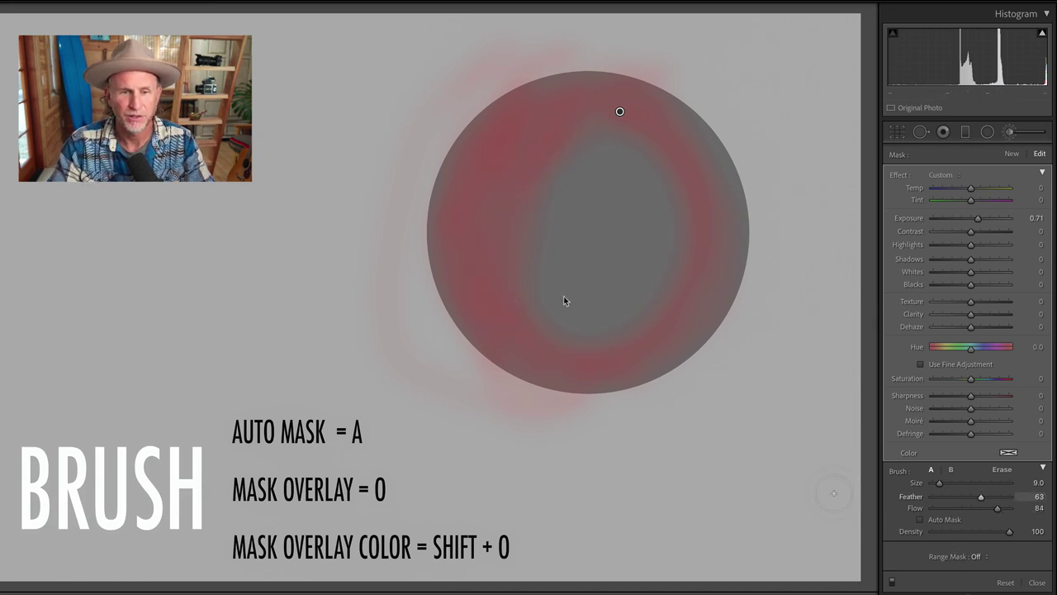
mouse_move(441, 204)
mouse_down()
mouse_move(443, 321)
mouse_move(482, 414)
mouse_move(582, 459)
mouse_move(741, 443)
mouse_move(795, 337)
mouse_move(794, 151)
mouse_move(752, 67)
mouse_move(589, 52)
mouse_move(430, 85)
mouse_move(354, 185)
mouse_move(378, 313)
mouse_move(456, 398)
mouse_move(567, 430)
mouse_move(684, 417)
mouse_up()
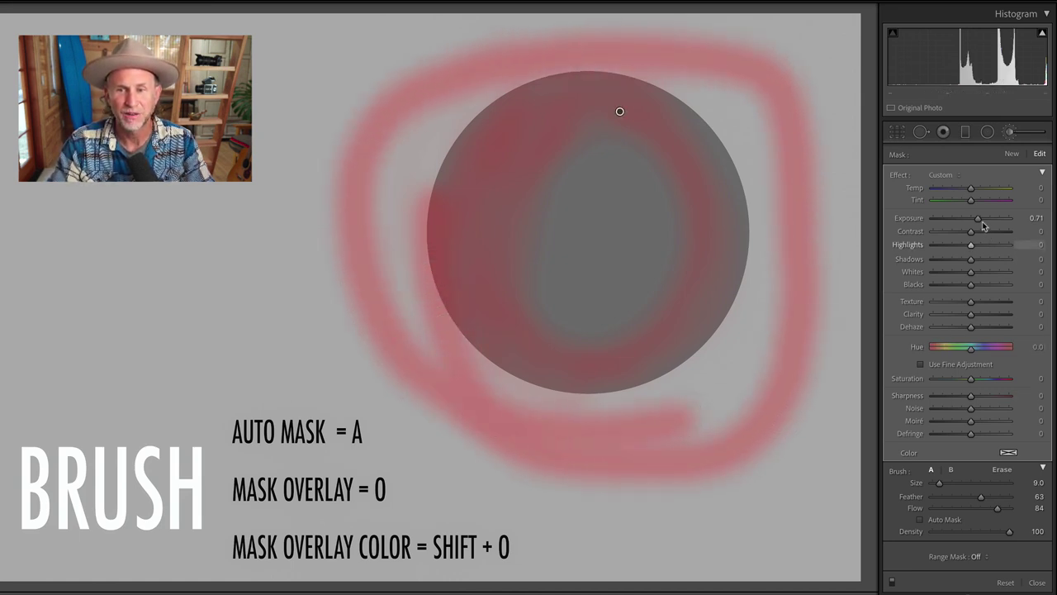
mouse_move(980, 220)
mouse_down()
mouse_move(1010, 222)
mouse_move(930, 221)
mouse_move(1009, 225)
mouse_move(941, 221)
mouse_up()
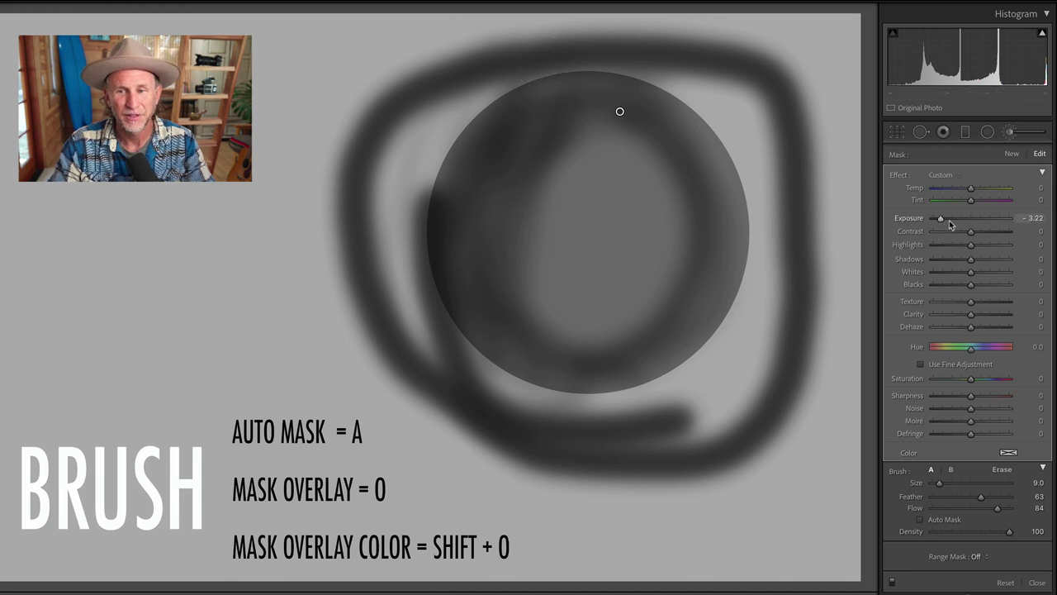
drag(940, 220, 977, 225)
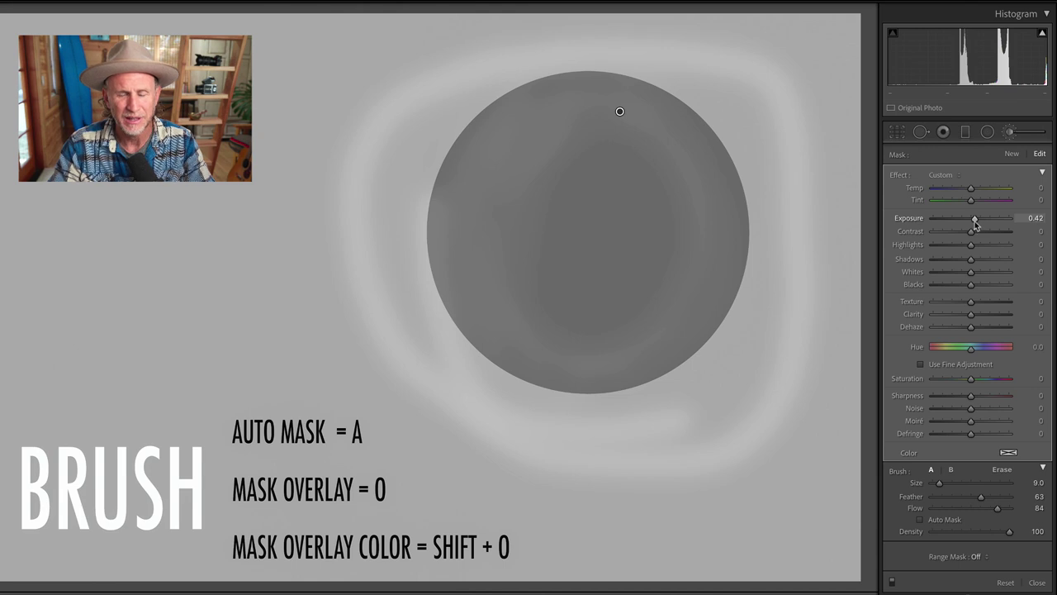
Step: Show the mask overlay, cycle its colour through green, white and black back to red, and hide the overlay
key(o)
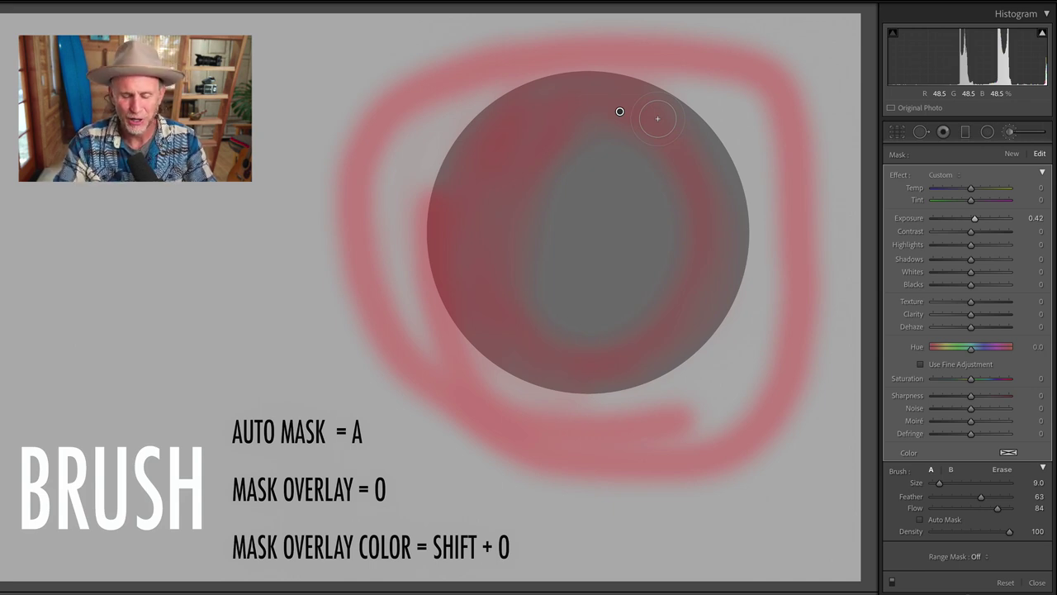
key(shift+o)
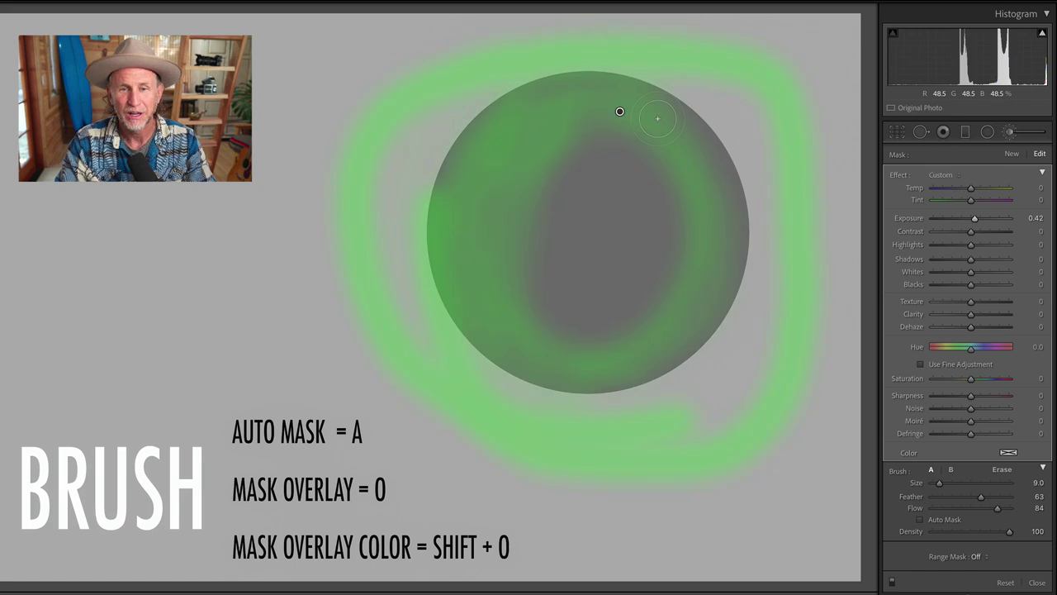
key(shift+o)
key(shift+o)
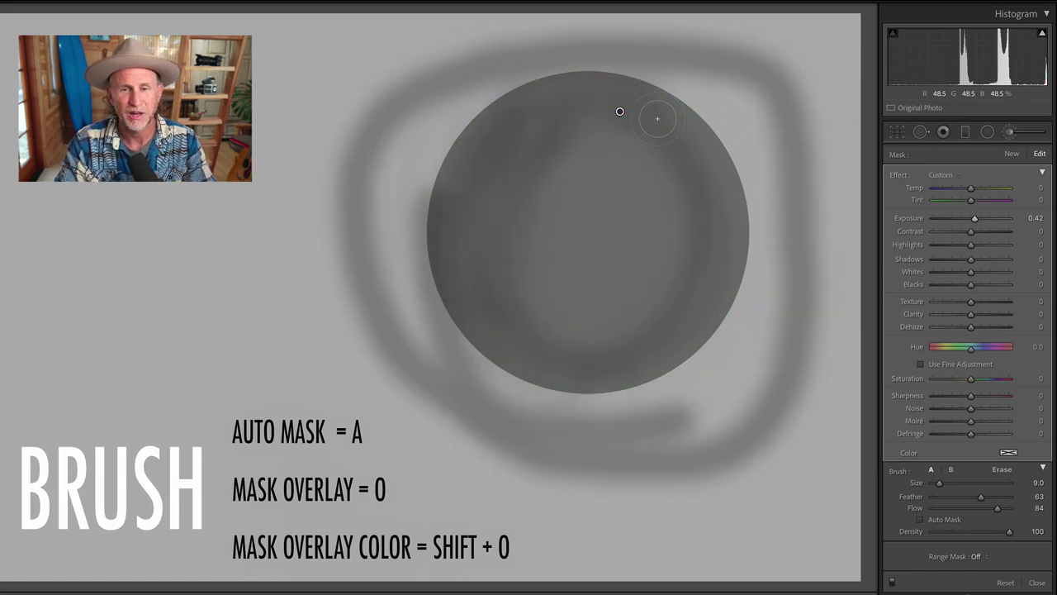
key(shift+o)
key(shift+o)
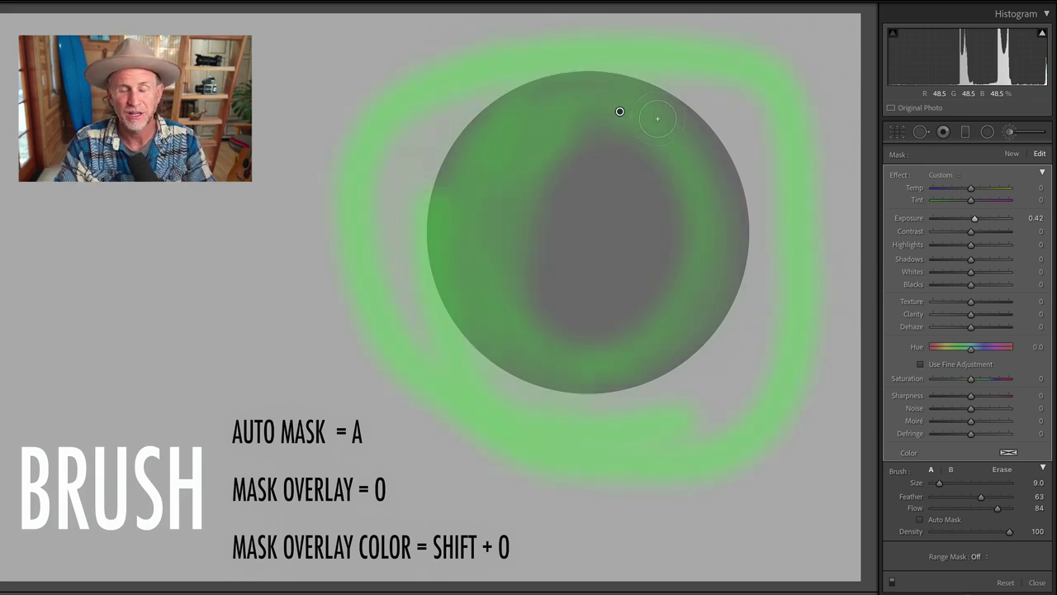
key(shift+o)
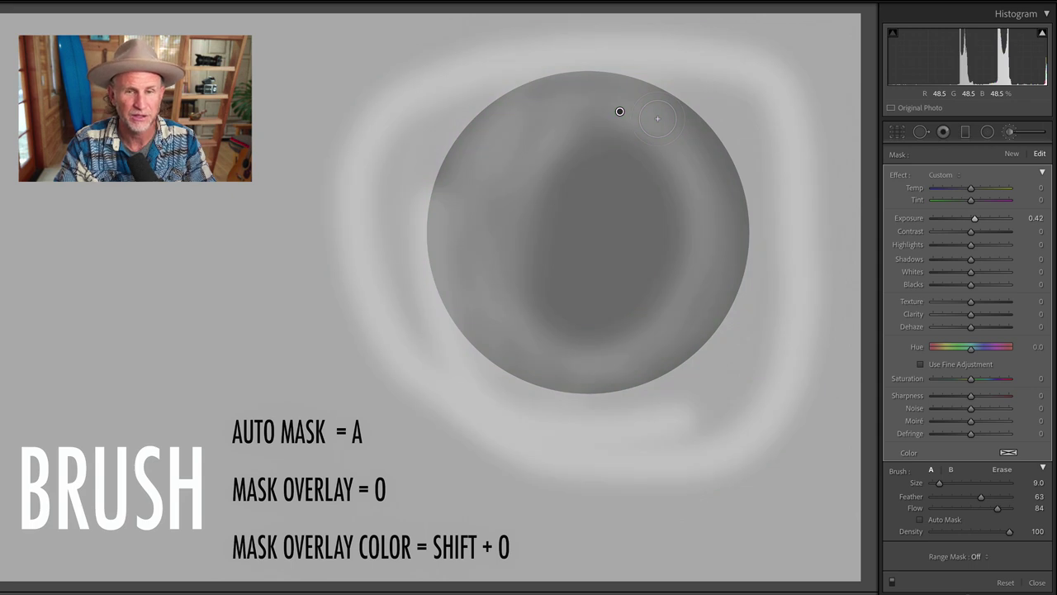
key(shift+o)
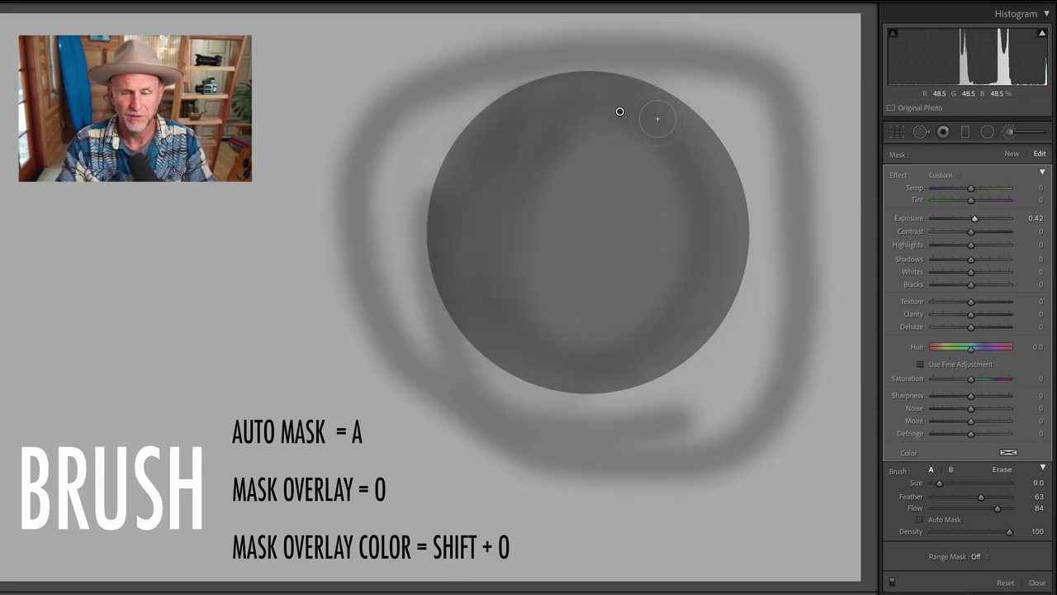
key(o)
key(o)
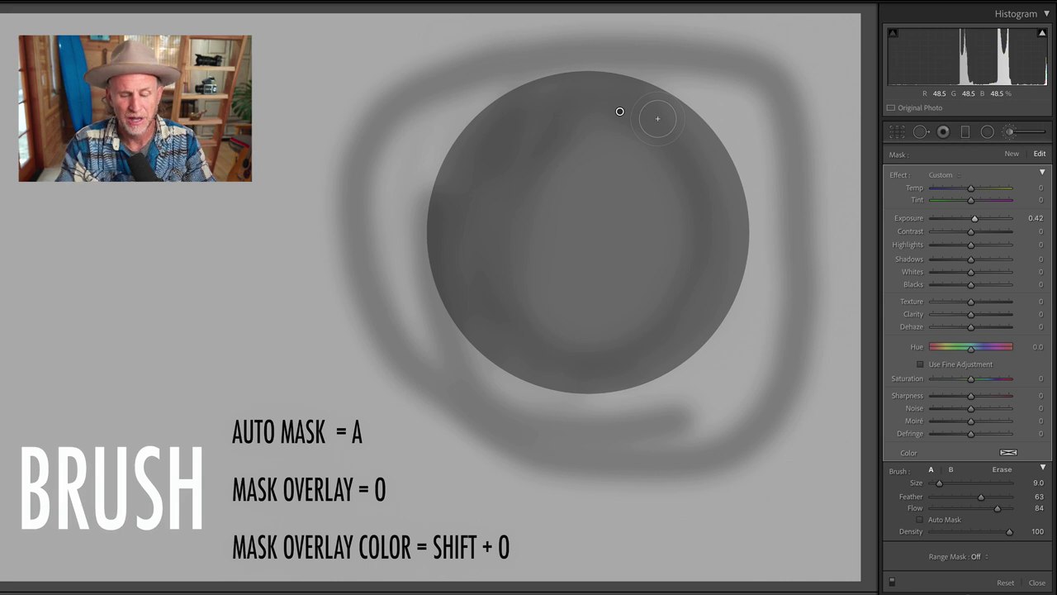
key(shift+o)
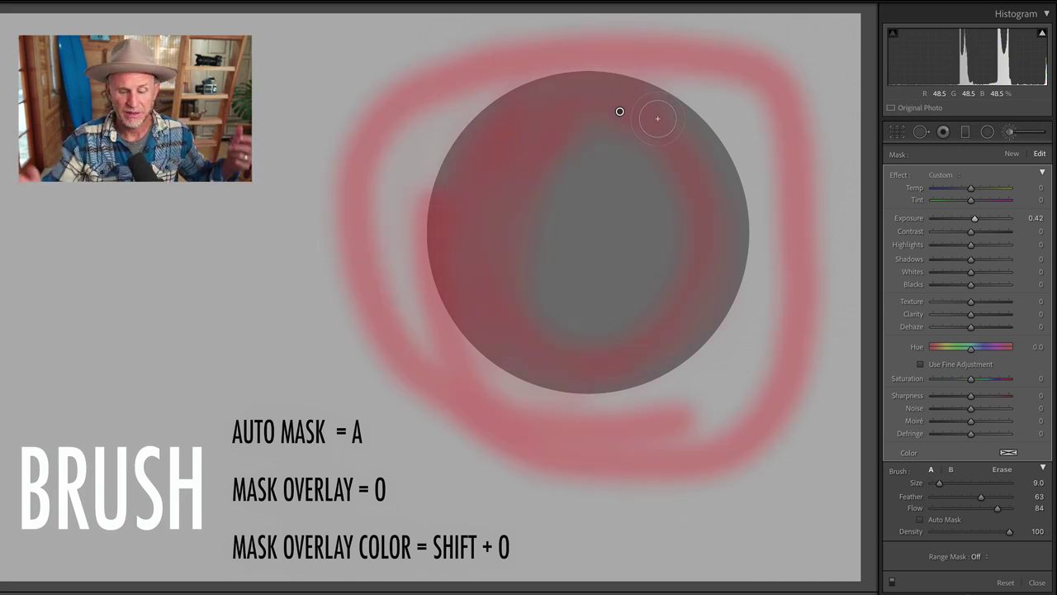
key(o)
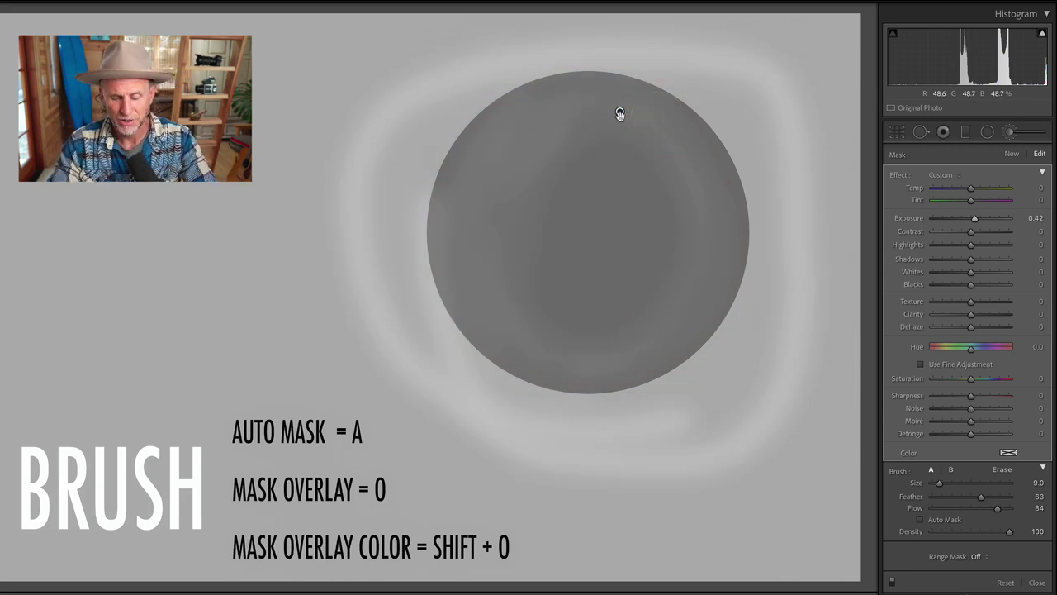
Step: Delete the brush adjustment on the circle slide and go to the next slide with the greyscale gradient bars
key(Delete)
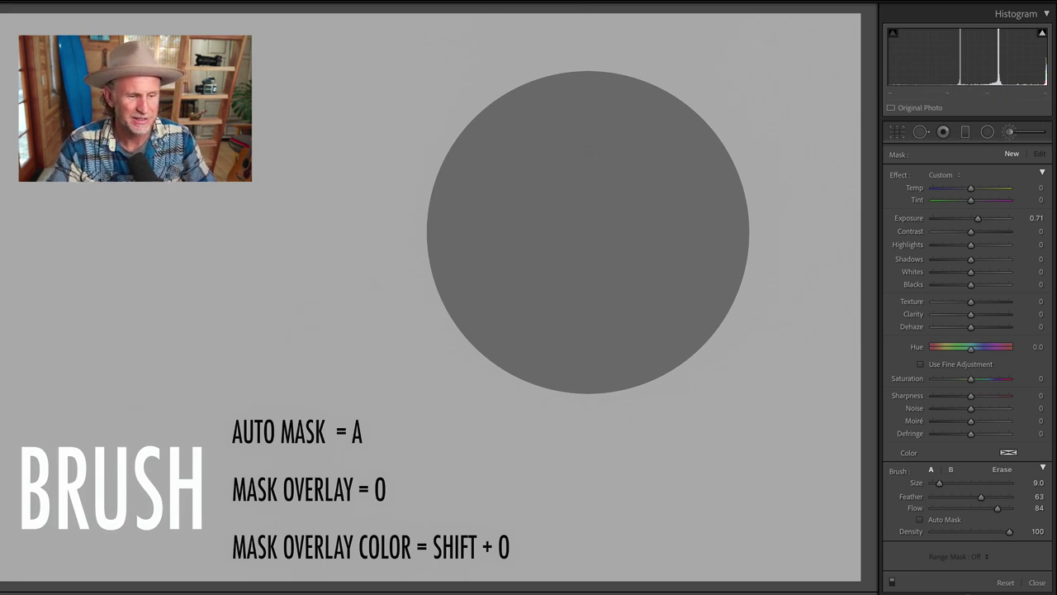
key(Right)
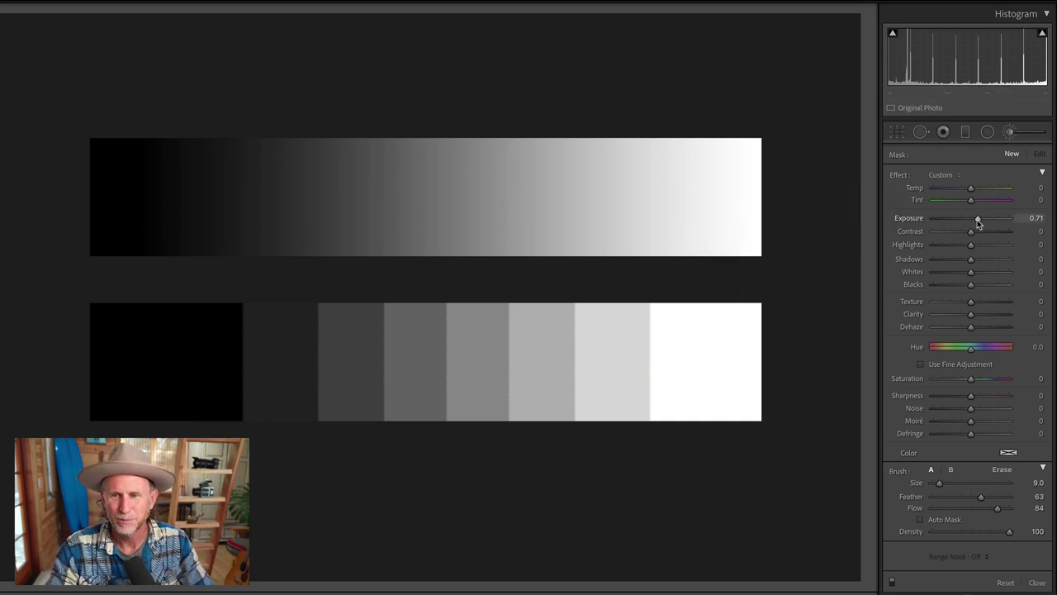
Step: Paint strokes along the smooth and stepped greyscale bars with exposure 4.00, feather 28 and flow 100
drag(977, 218, 1005, 221)
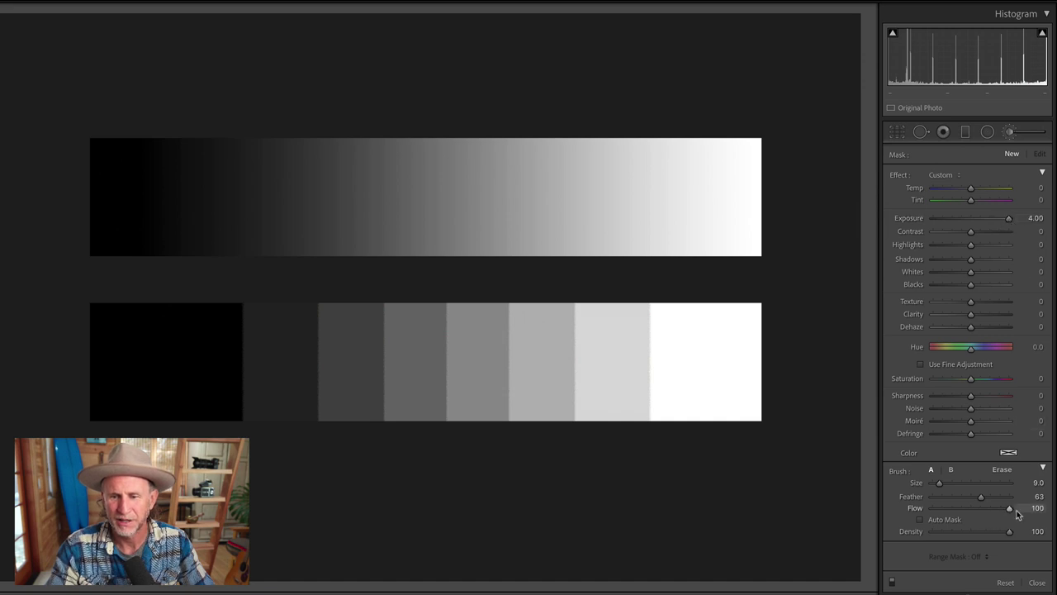
drag(963, 496, 954, 497)
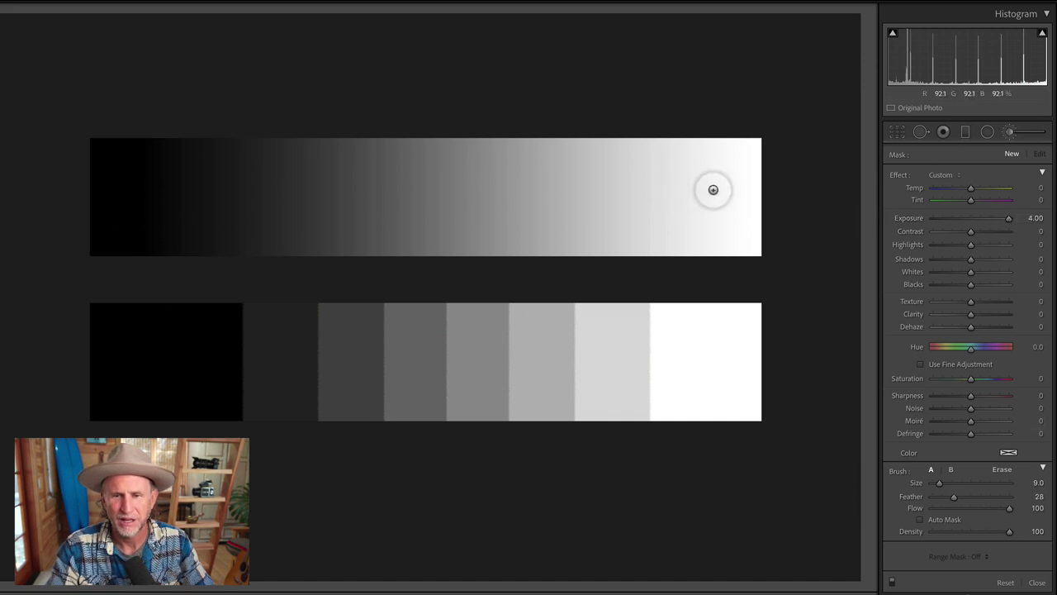
mouse_move(727, 195)
mouse_down()
mouse_move(107, 191)
mouse_move(719, 212)
mouse_move(512, 170)
mouse_move(212, 165)
mouse_move(141, 177)
mouse_move(139, 196)
mouse_up()
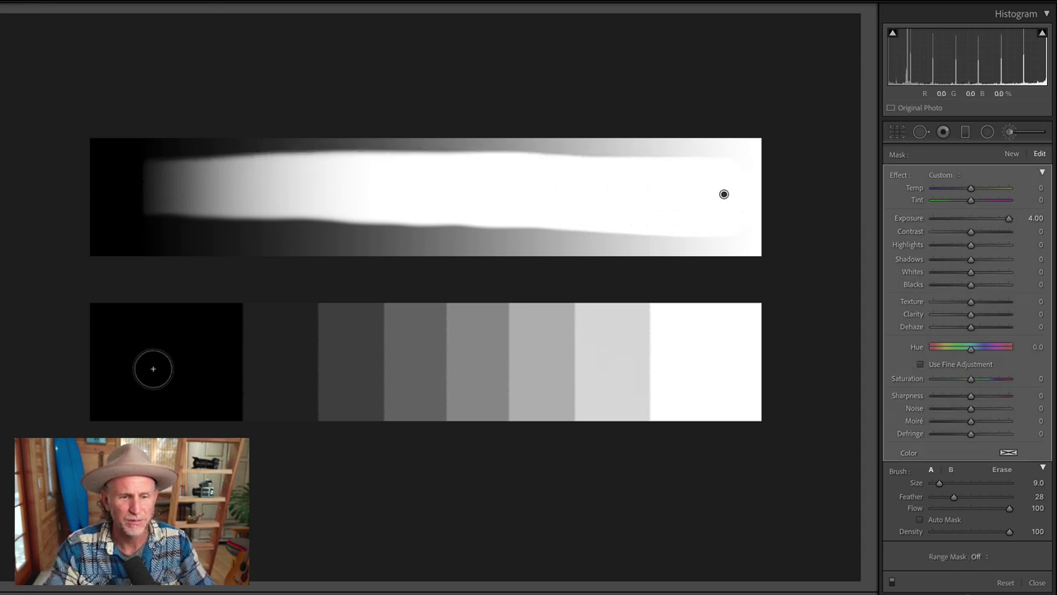
mouse_move(153, 368)
mouse_down()
mouse_move(724, 380)
mouse_move(721, 353)
mouse_move(680, 352)
mouse_move(189, 362)
mouse_move(198, 380)
mouse_move(674, 380)
mouse_move(668, 345)
mouse_move(656, 343)
mouse_move(184, 344)
mouse_up()
Step: Keep exposure at 4.00, raise shadows to 36 and blacks to 100, and paint another stroke along the smooth gradient bar
mouse_move(989, 218)
mouse_down()
mouse_move(931, 220)
mouse_move(1016, 224)
mouse_up()
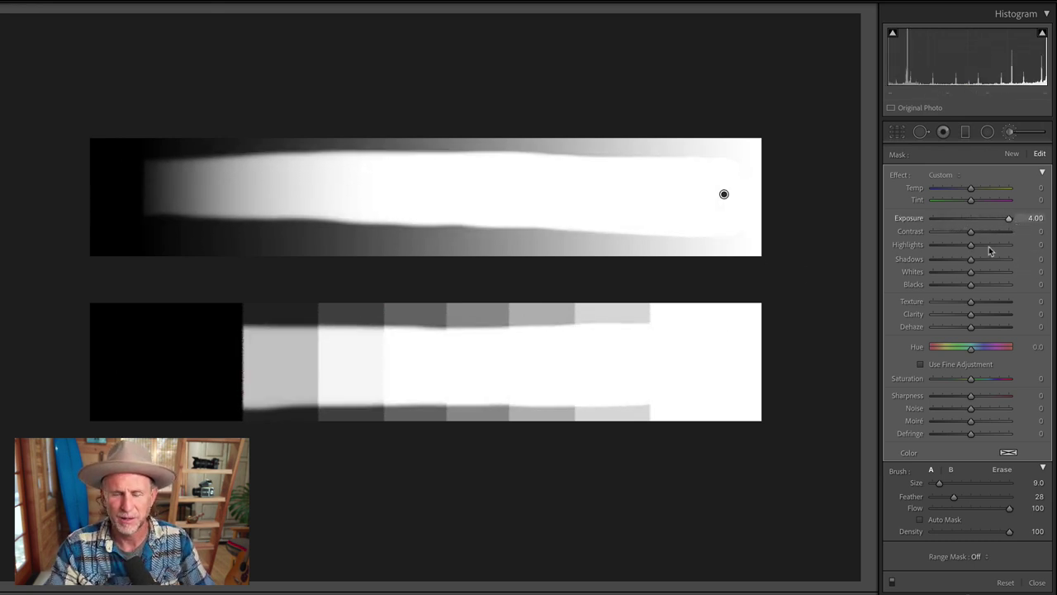
mouse_move(983, 261)
mouse_down()
mouse_move(1003, 260)
mouse_move(985, 259)
mouse_move(1010, 285)
mouse_up()
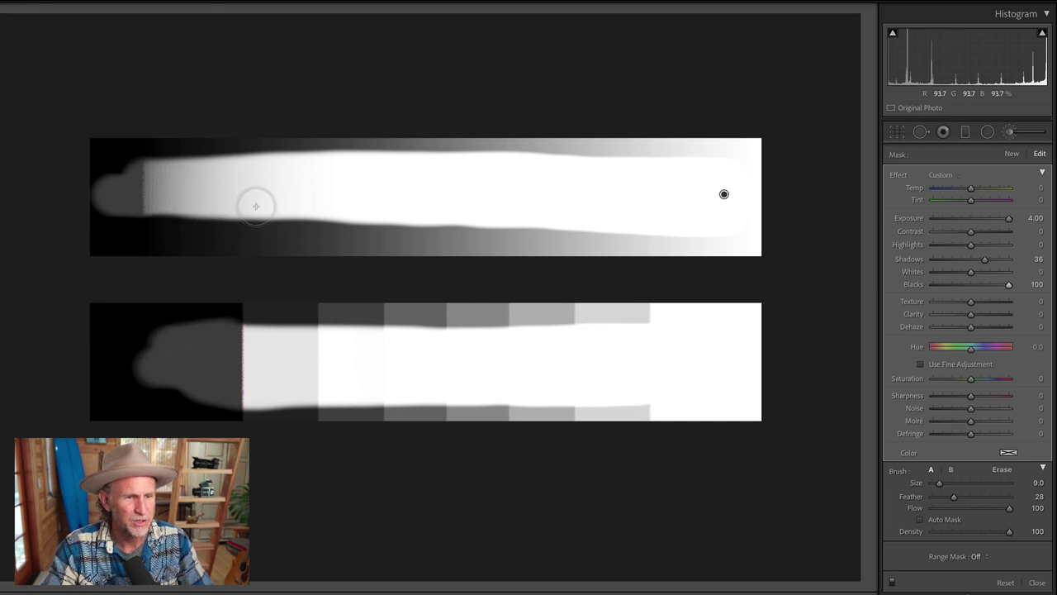
mouse_move(253, 206)
mouse_down()
mouse_move(139, 209)
mouse_move(127, 197)
mouse_move(129, 168)
mouse_move(190, 170)
mouse_move(242, 206)
mouse_move(399, 217)
mouse_move(730, 217)
mouse_move(730, 171)
mouse_move(725, 196)
mouse_up()
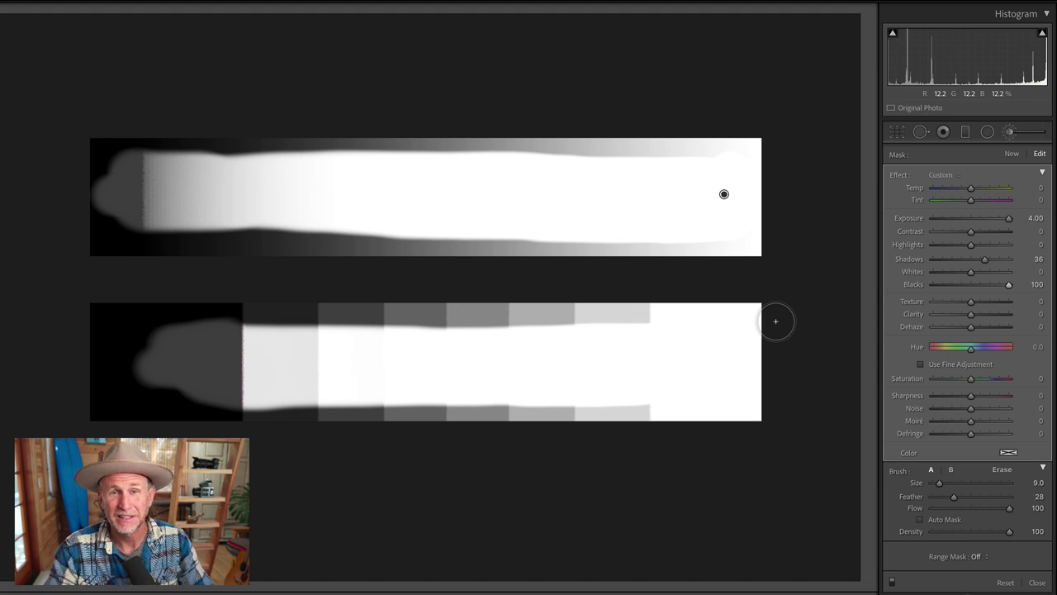
Step: Turn on a Luminance range mask for the brush and sample a mid grey, black and dark grey from the stepped bar
click(982, 558)
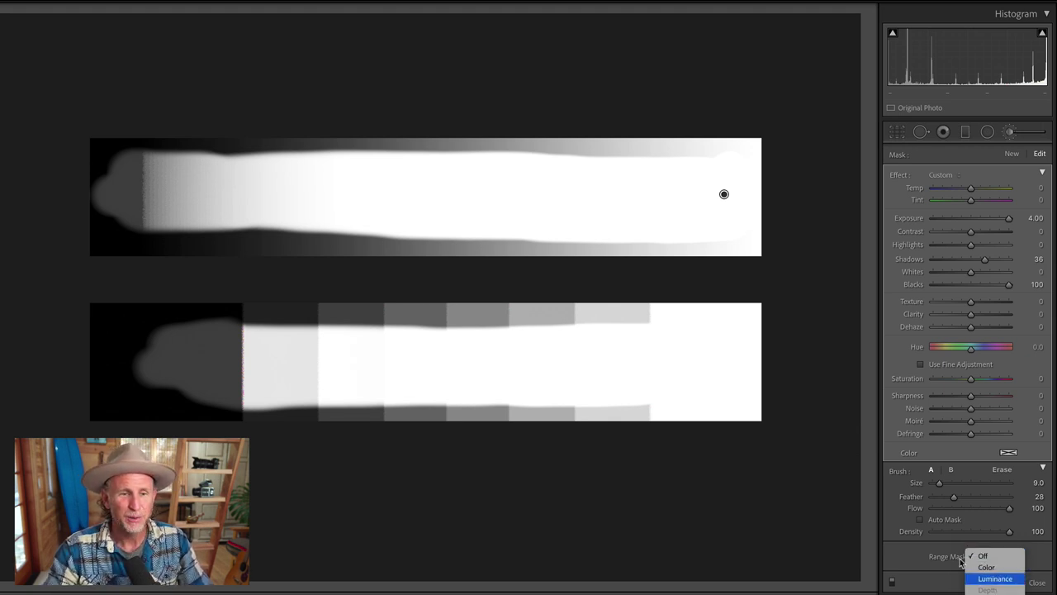
click(995, 578)
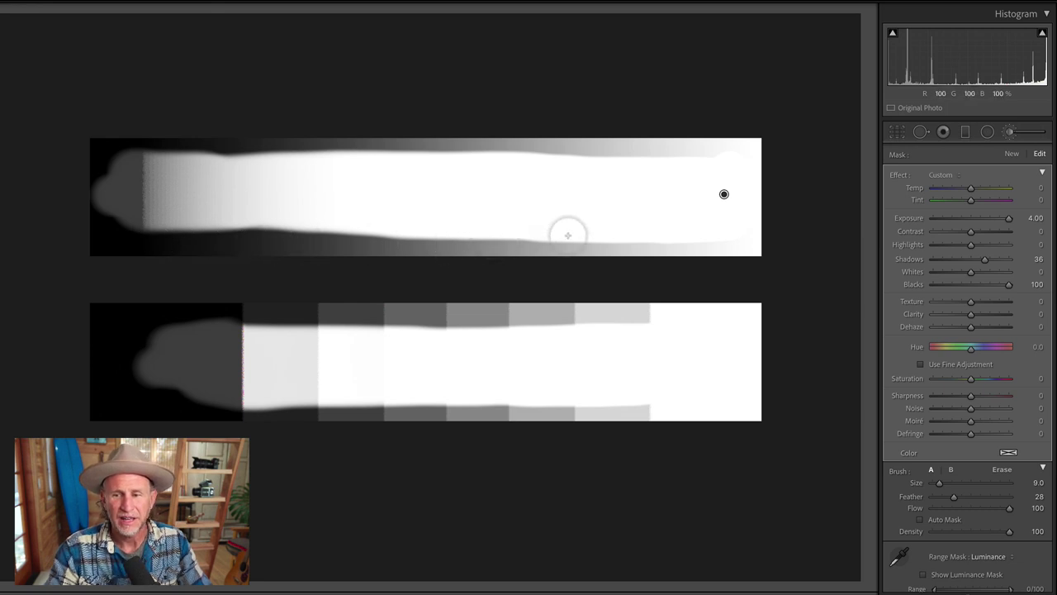
scroll(1021, 444, down, 5)
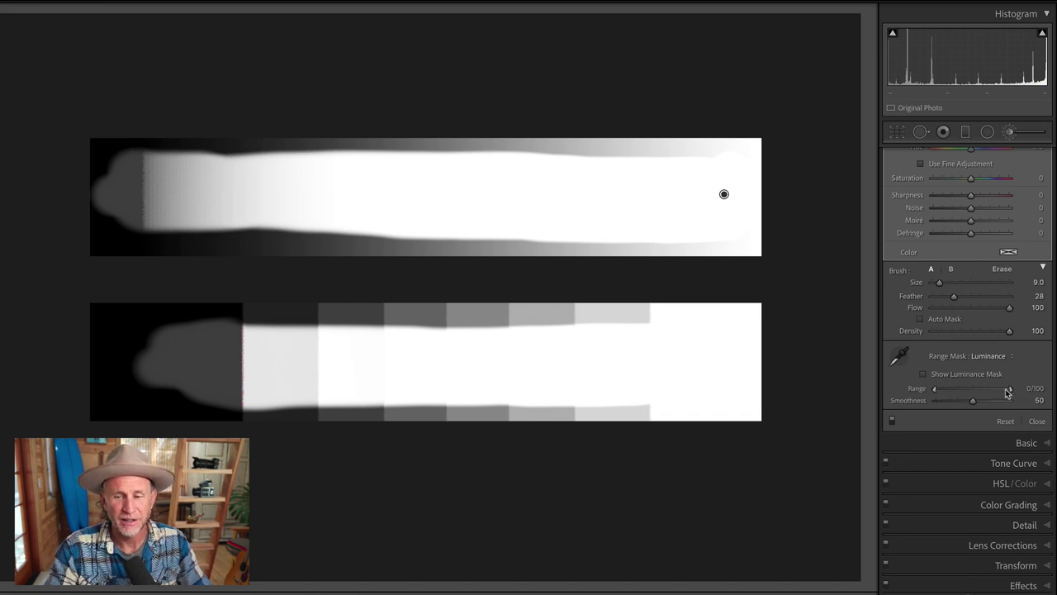
click(900, 354)
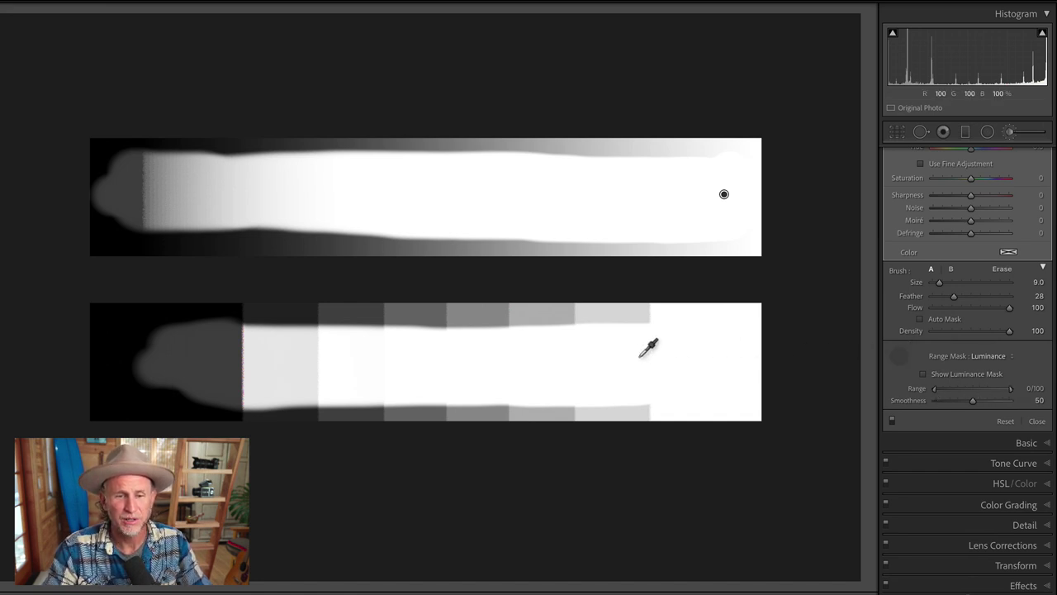
click(483, 314)
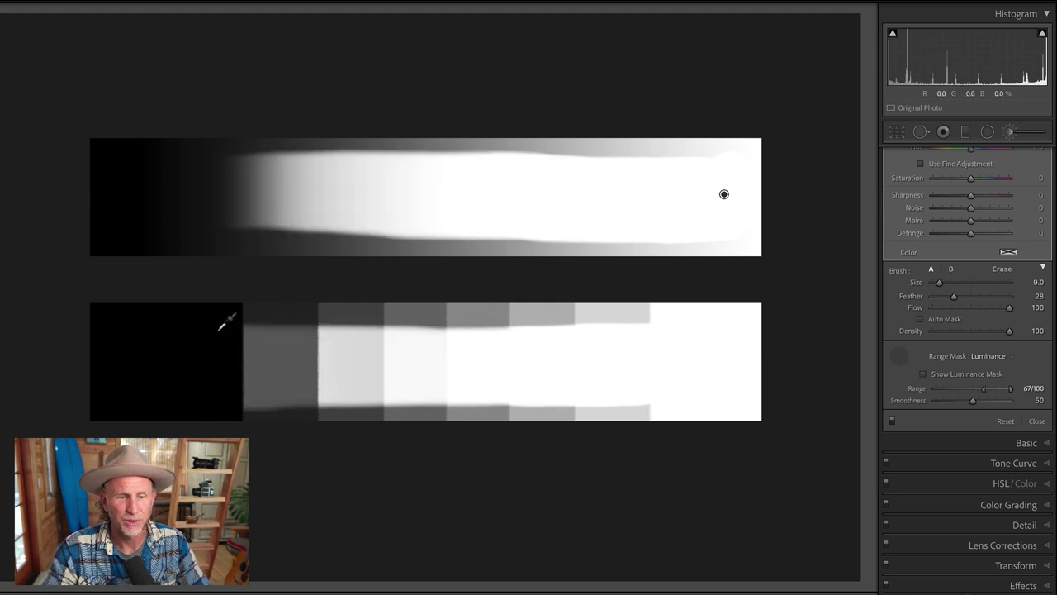
click(223, 323)
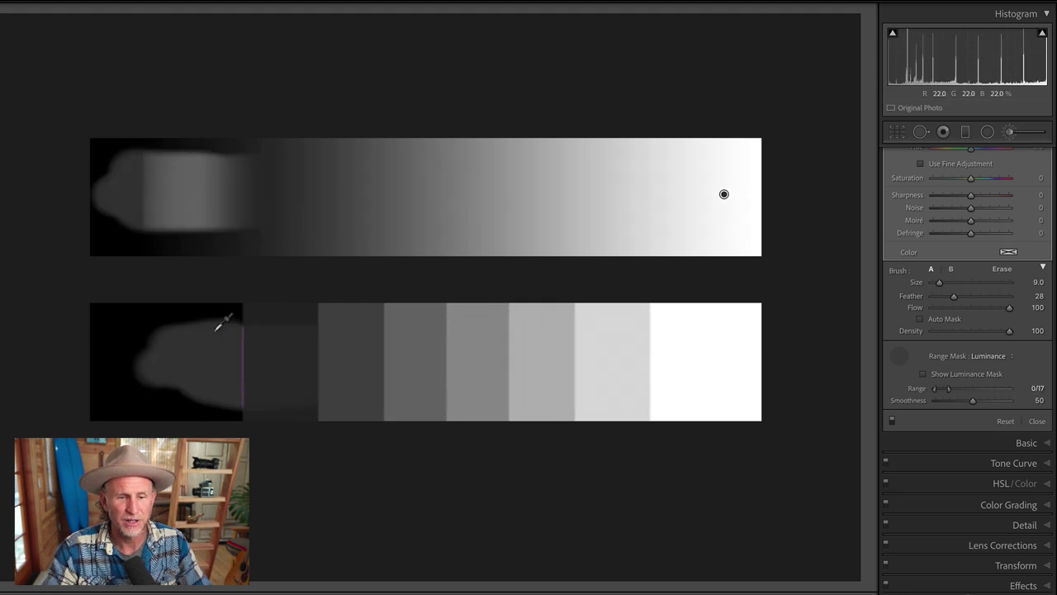
click(273, 316)
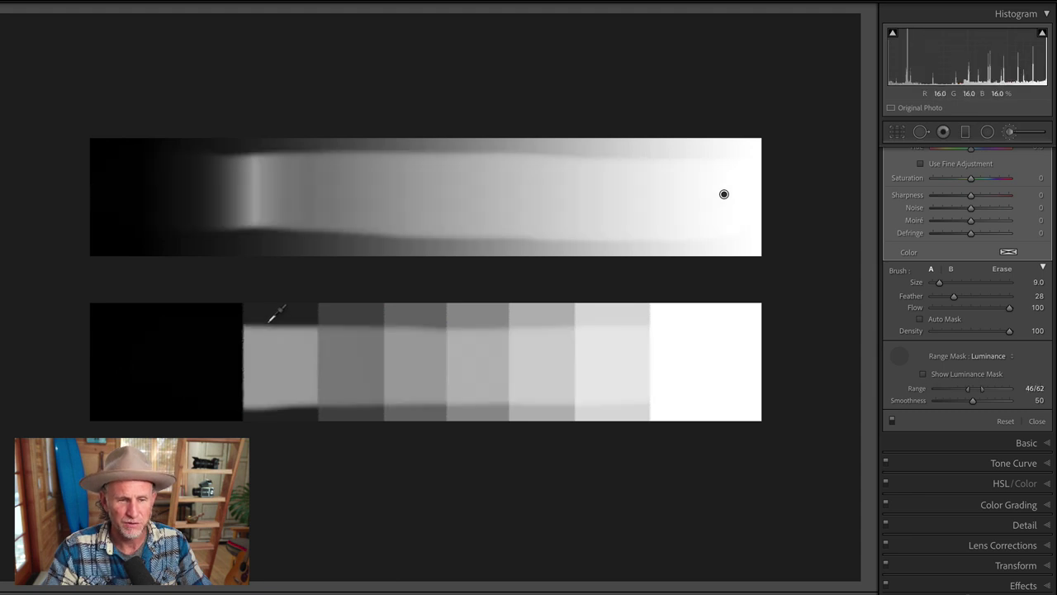
click(215, 322)
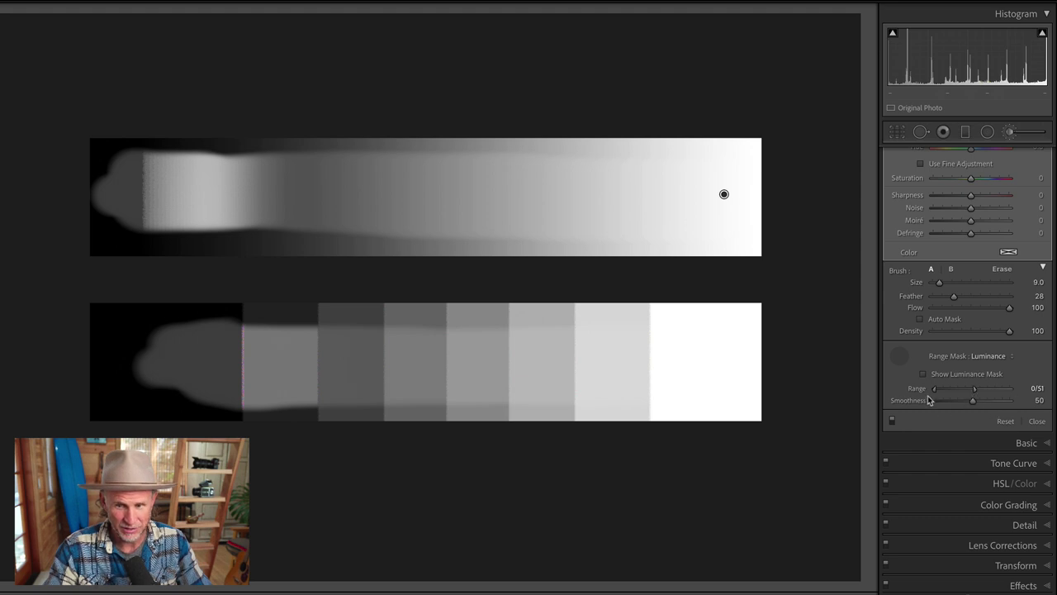
Step: Reset the luminance range to 0/100, and try a smoothness of 0 with a range of 88/100
drag(974, 388, 1011, 389)
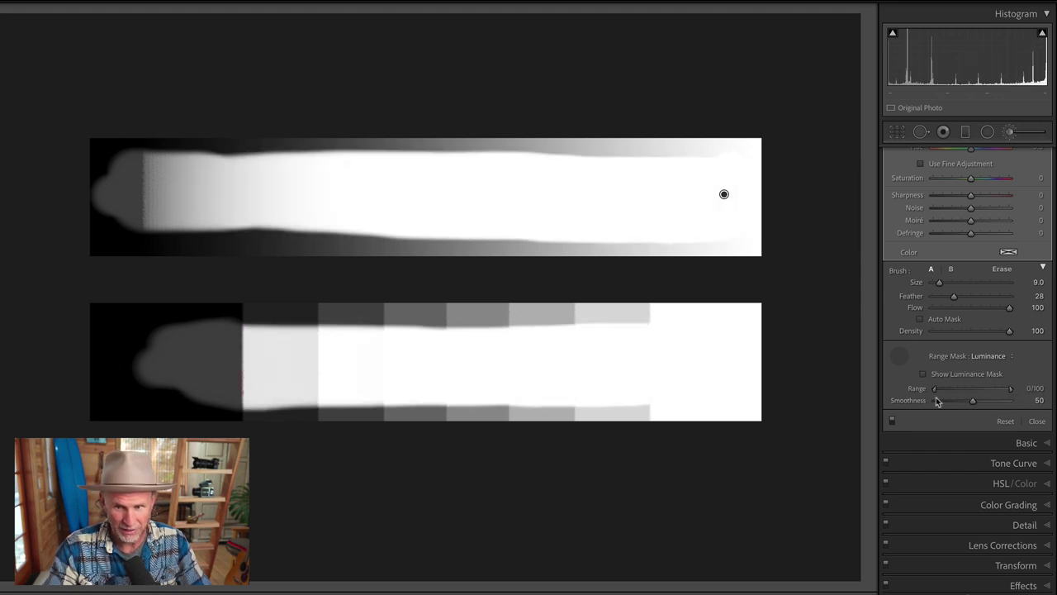
drag(937, 393, 897, 403)
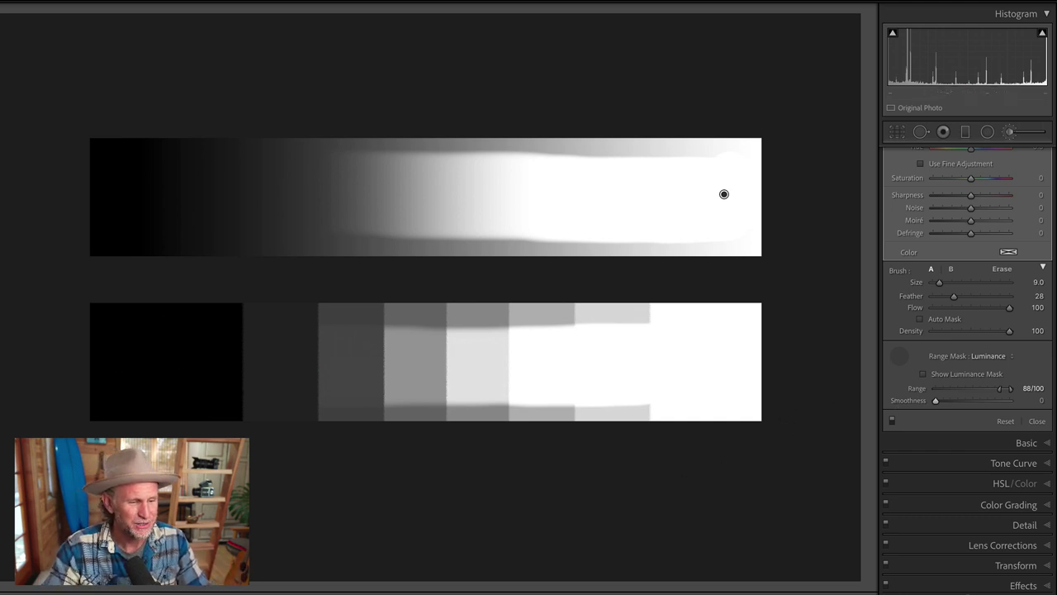
Step: Go to the next slide with the coloured circles and paint a closed loop across all five circles at exposure 4.00
key(Right)
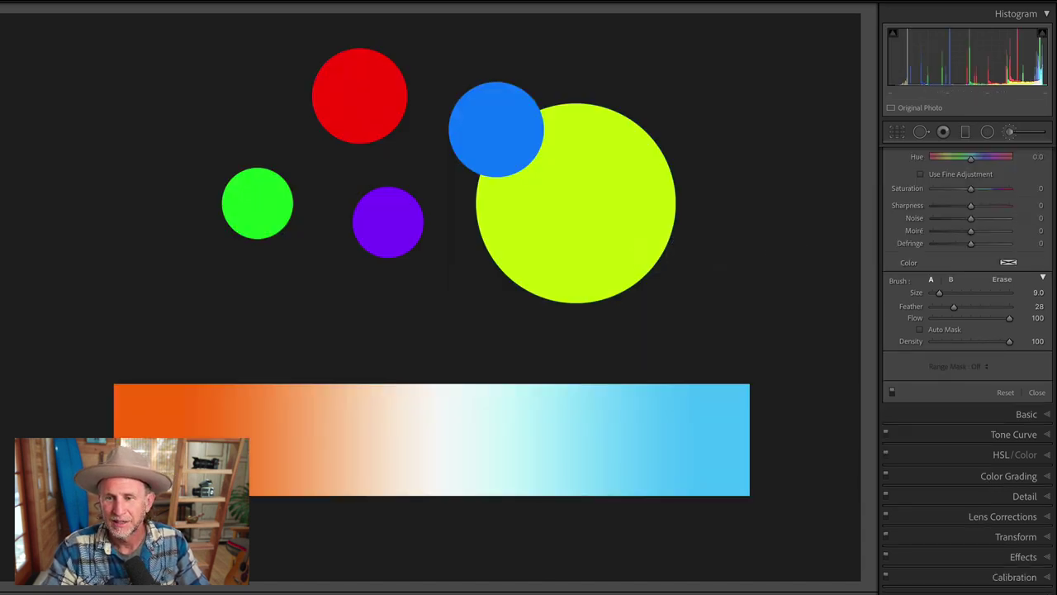
scroll(1012, 215, up, 3)
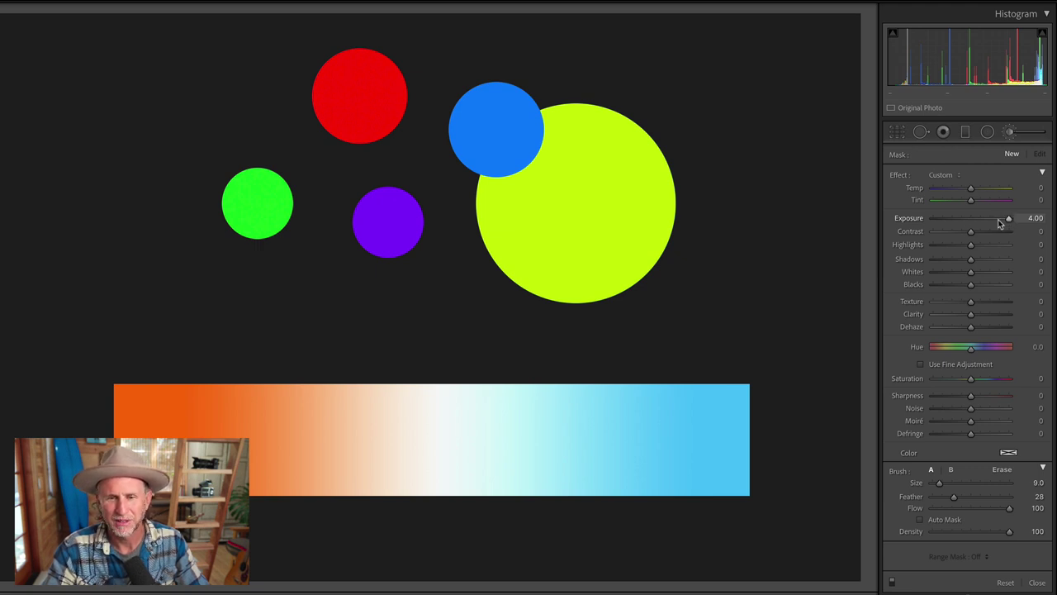
mouse_move(679, 257)
mouse_down()
mouse_move(501, 142)
mouse_move(342, 90)
mouse_move(237, 177)
mouse_move(432, 229)
mouse_move(603, 246)
mouse_move(696, 269)
mouse_up()
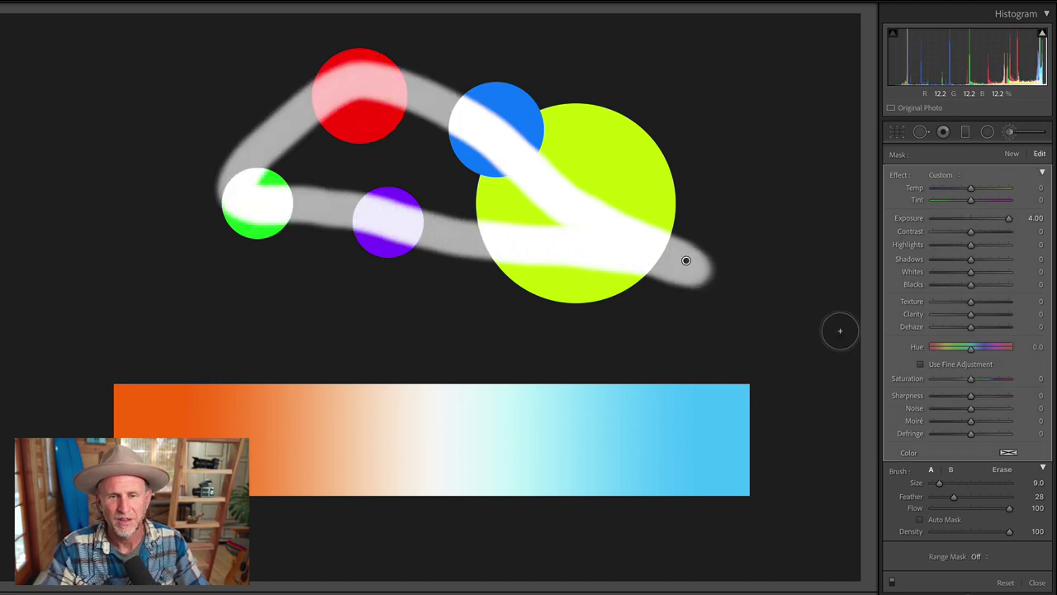
Step: Turn on a Color range mask for the brush and sample the yellow-green, blue and red circles one after another
click(982, 558)
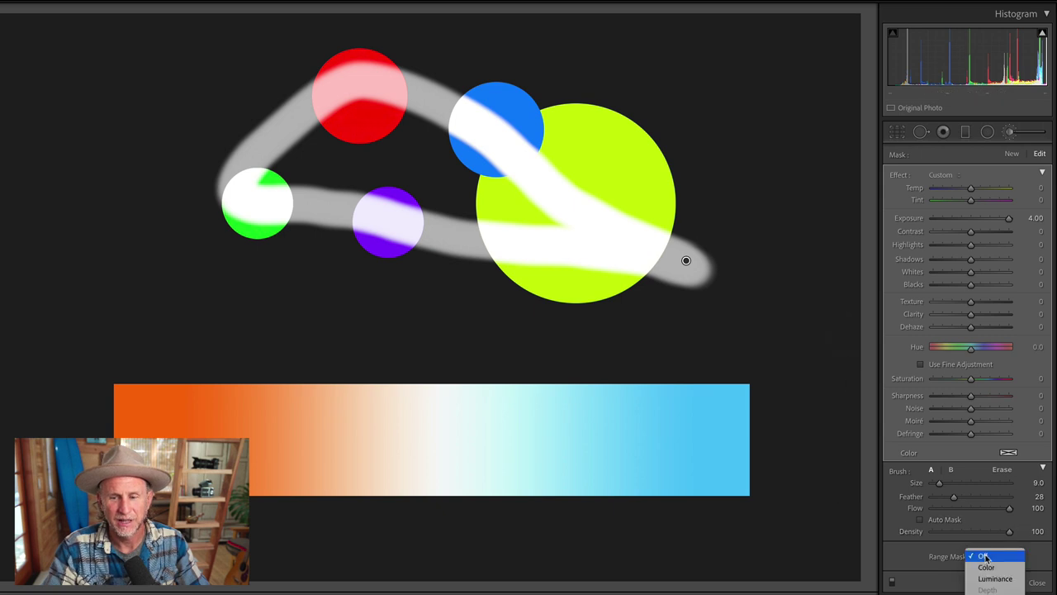
click(986, 567)
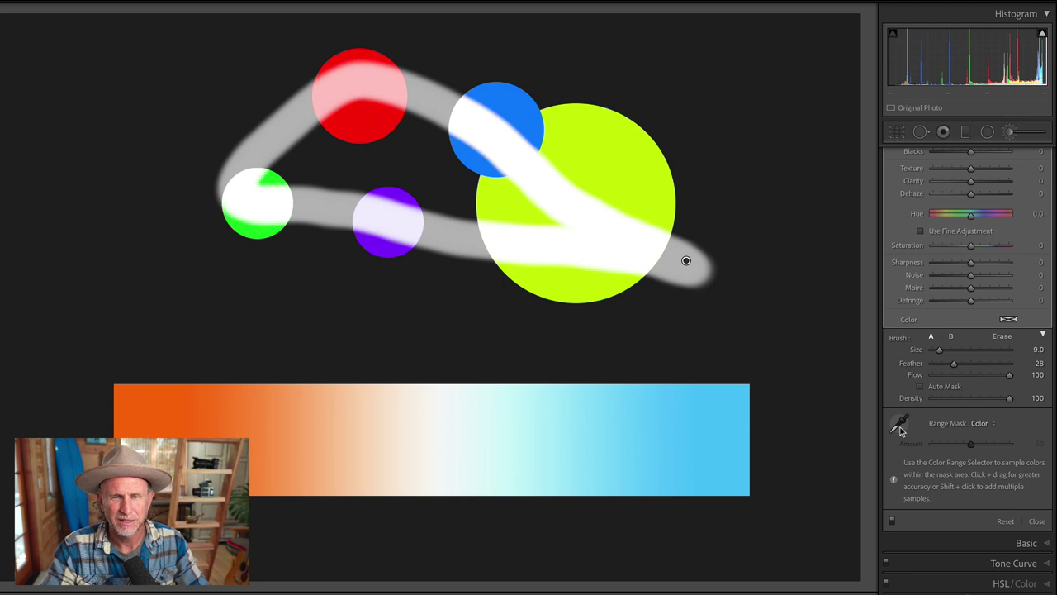
click(898, 422)
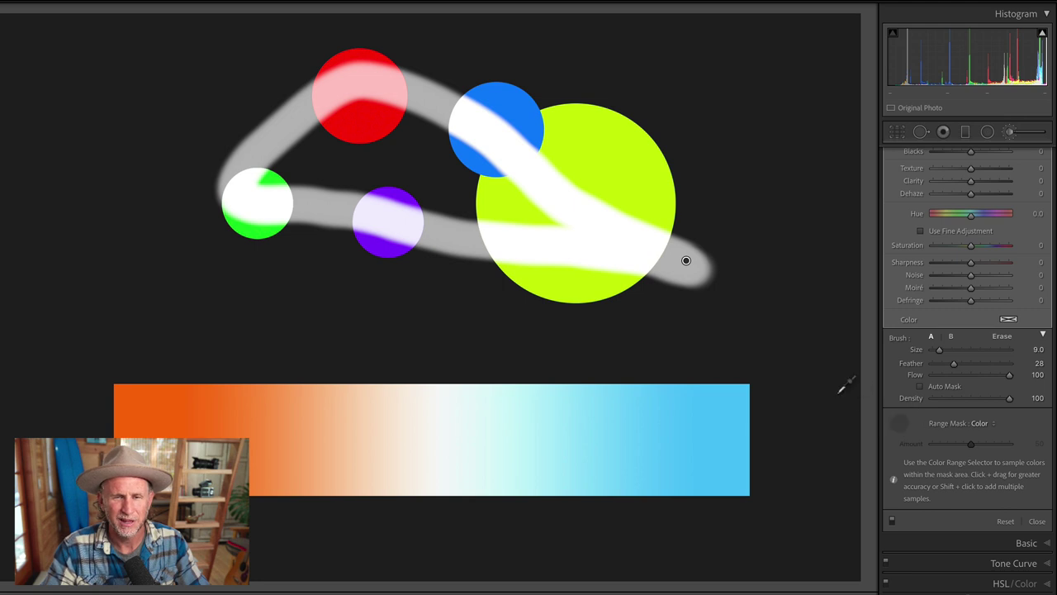
click(631, 176)
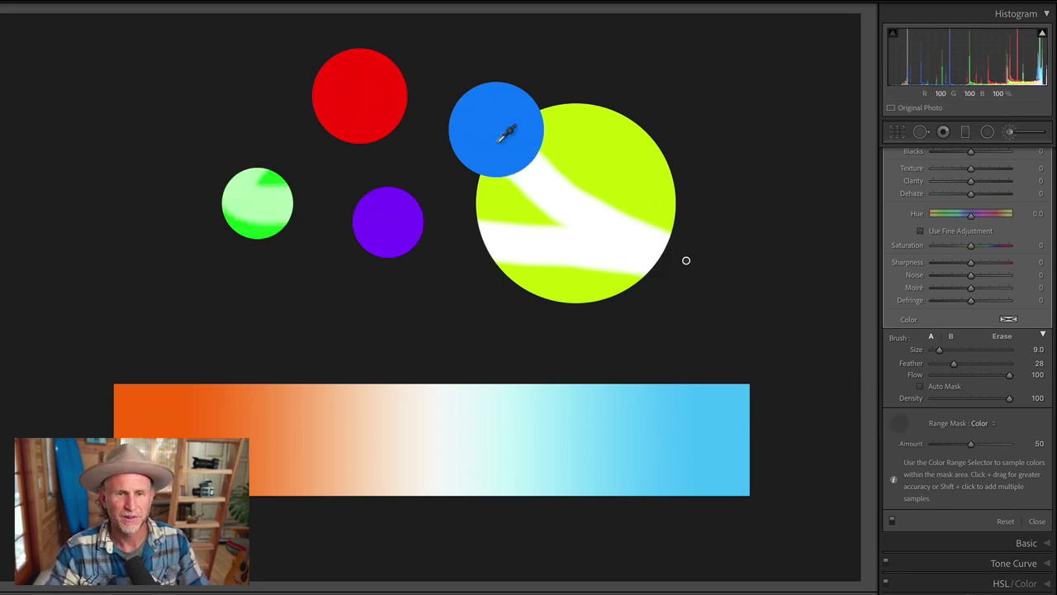
click(501, 136)
click(376, 107)
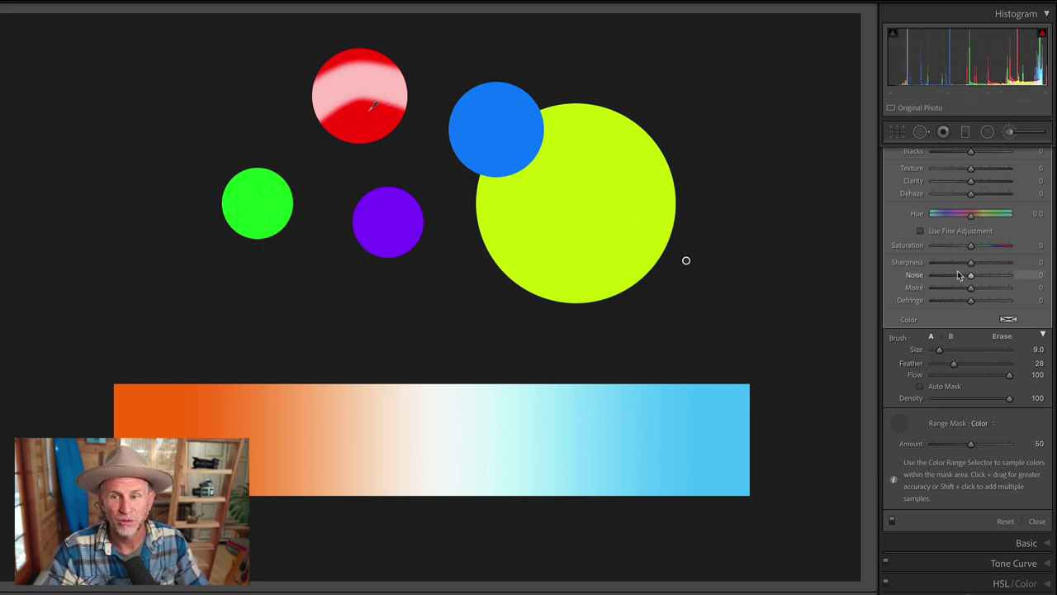
Step: Restart the Adjustment Brush, try painting a separate new adjustment over the red circle, and undo it
scroll(966, 330, up, 3)
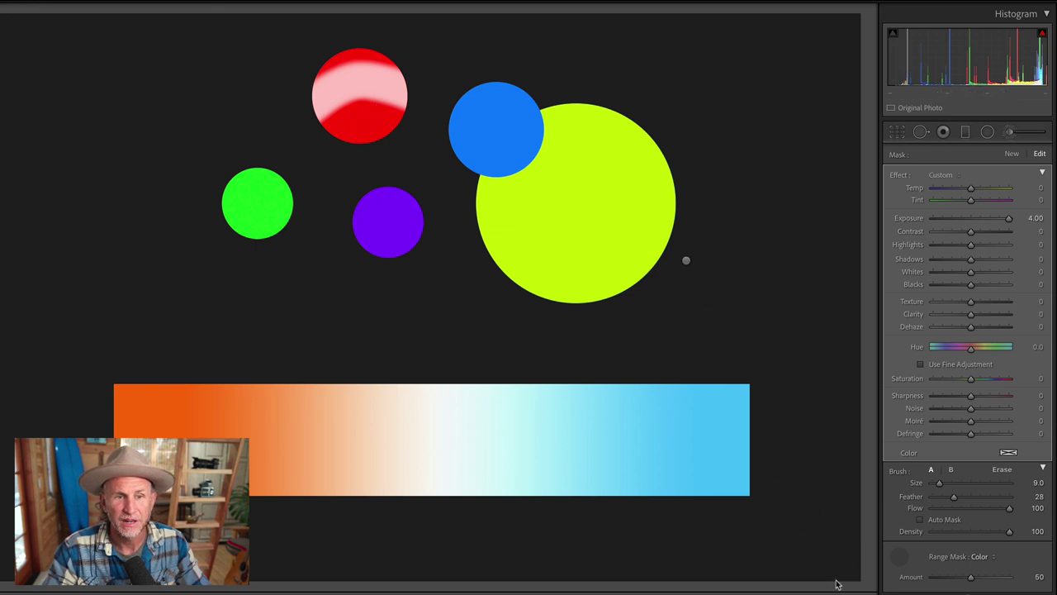
key(k)
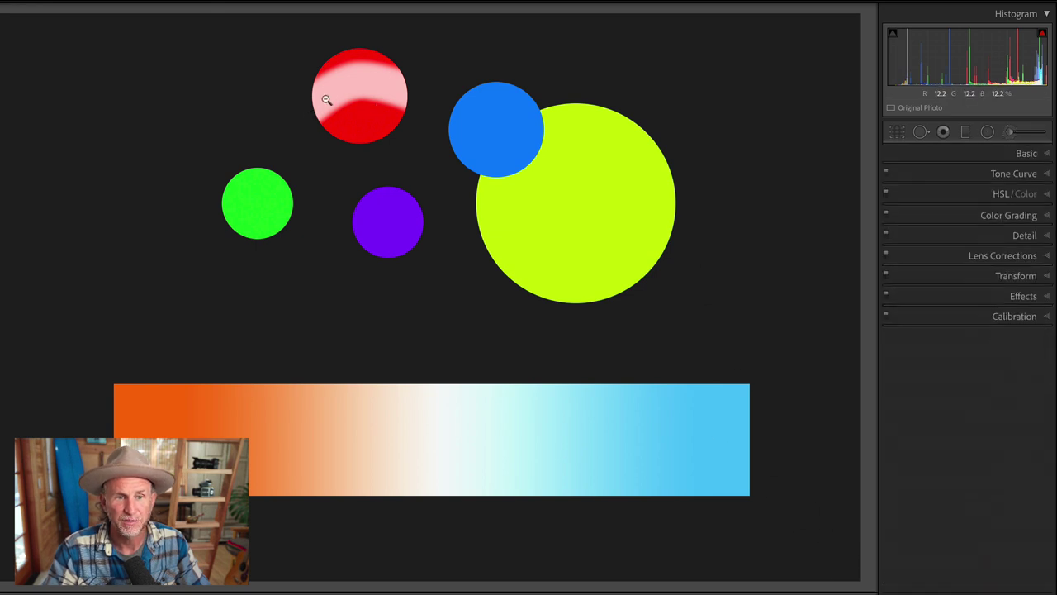
click(1009, 133)
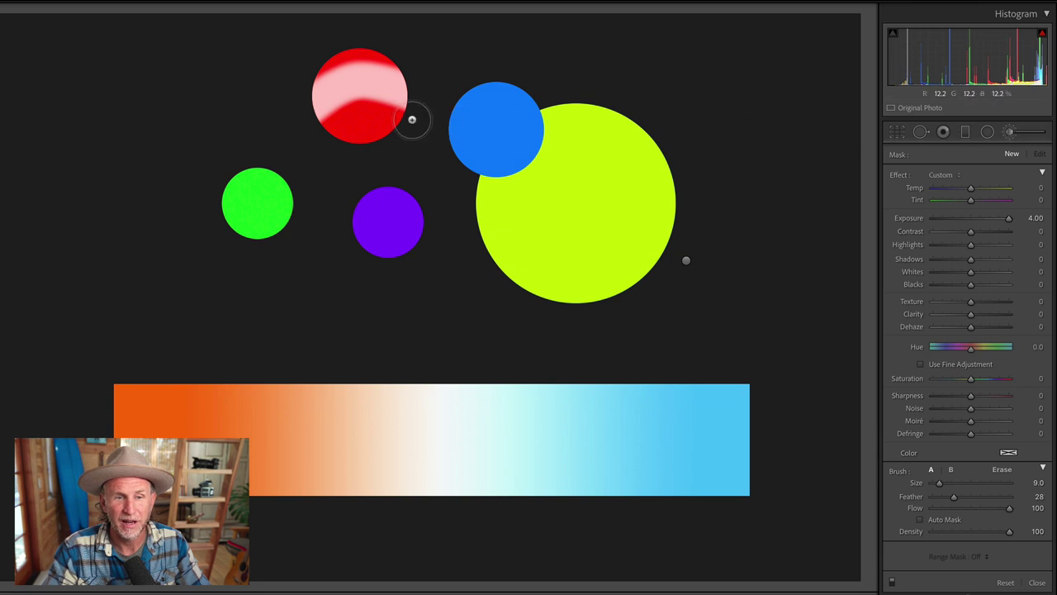
mouse_move(394, 118)
mouse_down()
mouse_move(330, 138)
mouse_move(386, 127)
mouse_move(328, 108)
mouse_move(389, 96)
mouse_move(373, 71)
mouse_move(303, 77)
mouse_move(360, 49)
mouse_move(373, 74)
mouse_up()
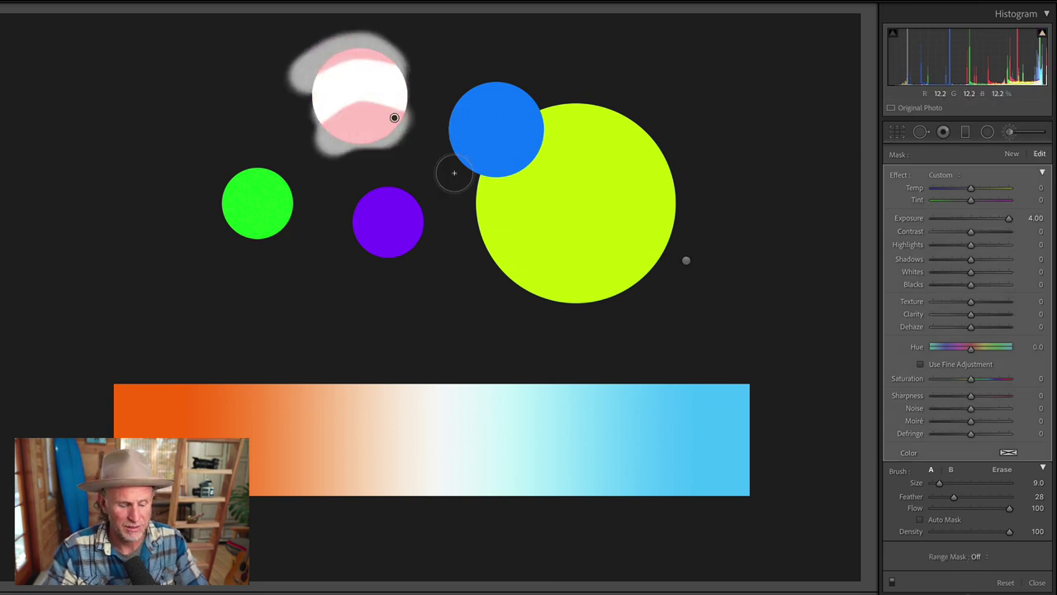
key(ctrl+z)
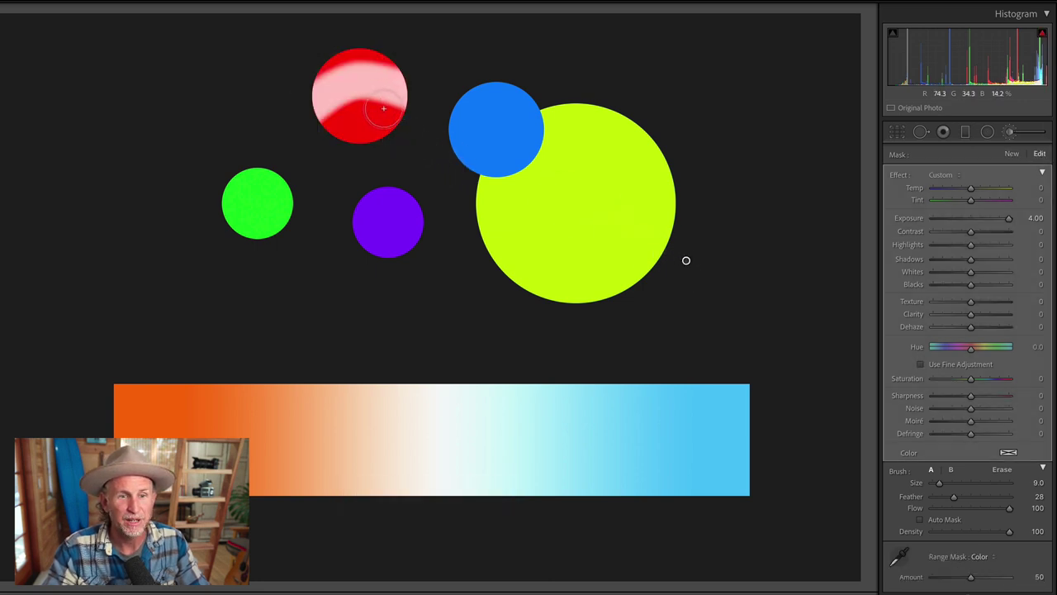
Step: Paint over the rest of the red circle in the existing Color range-masked adjustment, and switch its range mask off
mouse_move(347, 116)
mouse_down()
mouse_move(402, 110)
mouse_move(339, 142)
mouse_move(303, 117)
mouse_move(327, 85)
mouse_move(361, 66)
mouse_up()
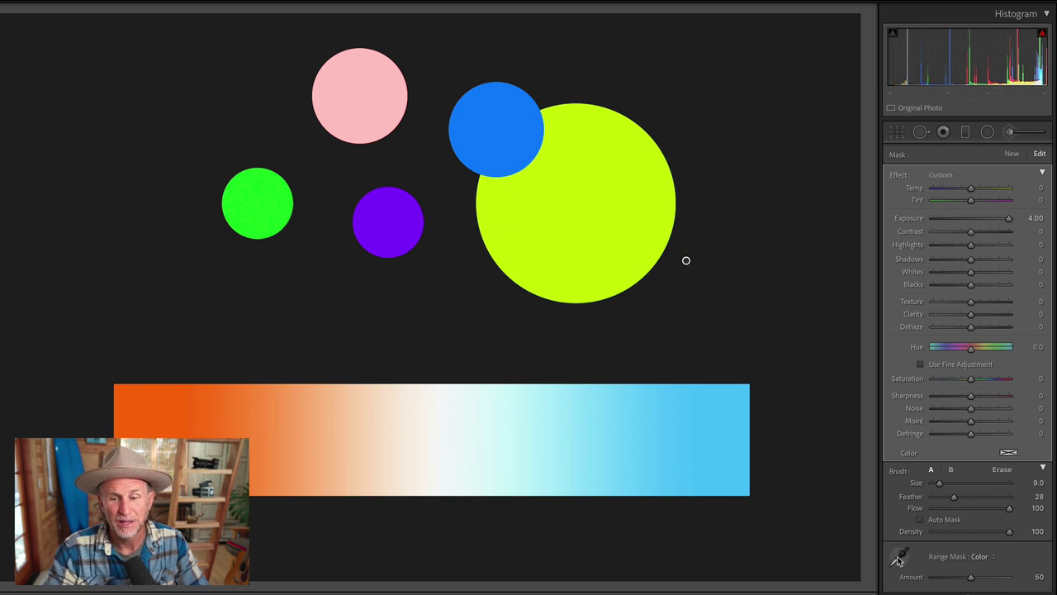
click(980, 558)
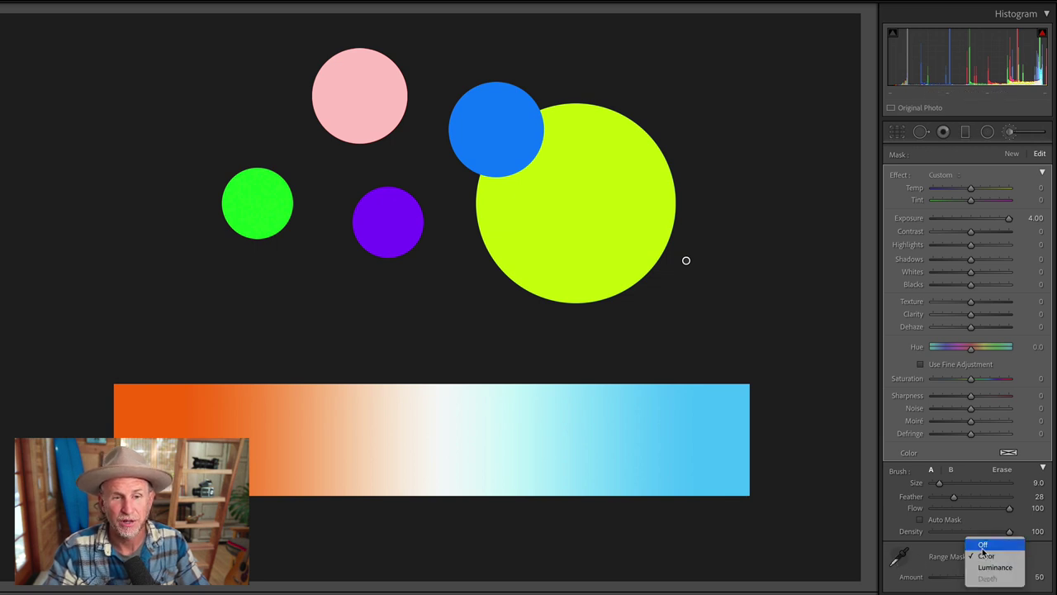
click(982, 546)
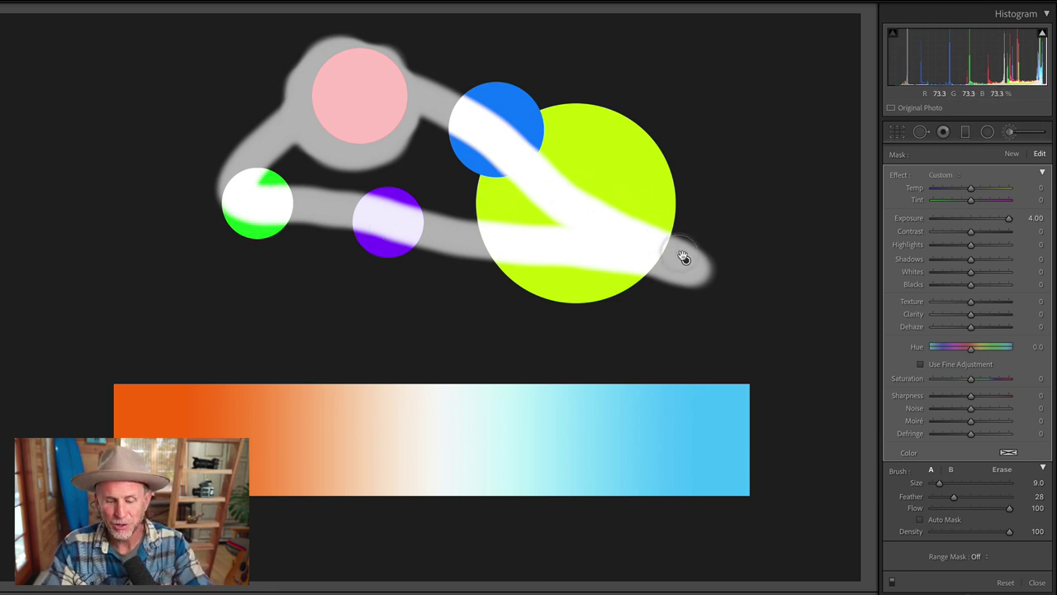
Step: Delete the brush adjustment on the circles, restart the Adjustment Brush and paint a stroke along the orange-to-blue gradient bar
click(685, 261)
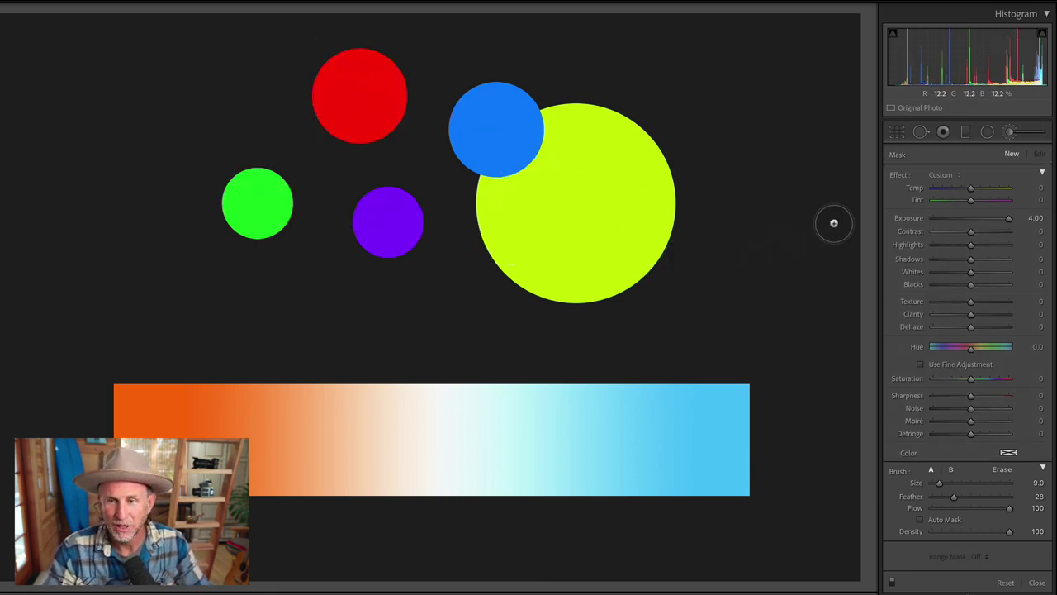
click(1008, 134)
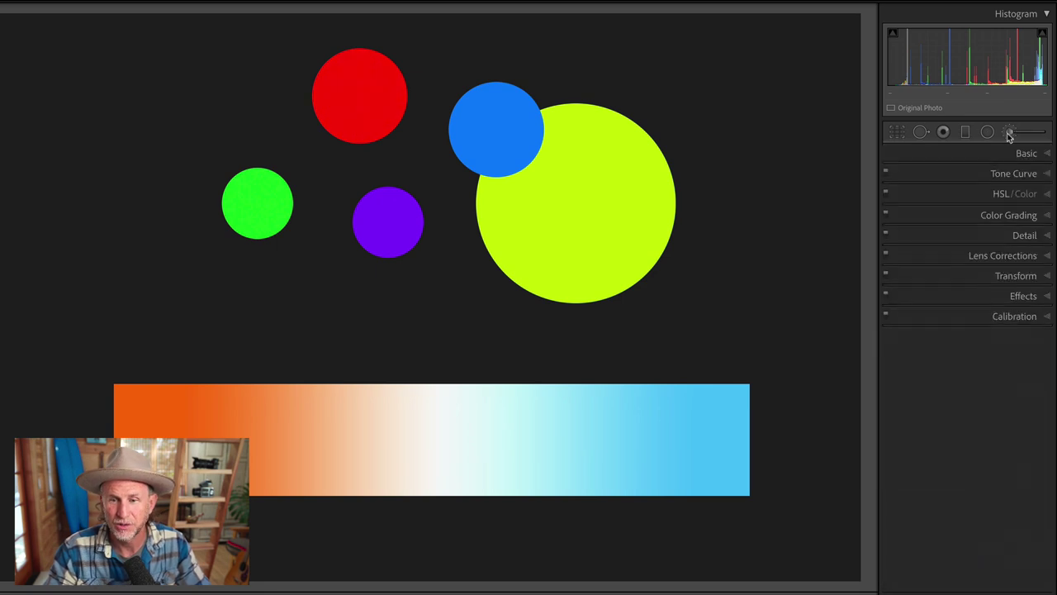
click(1008, 134)
drag(724, 444, 194, 450)
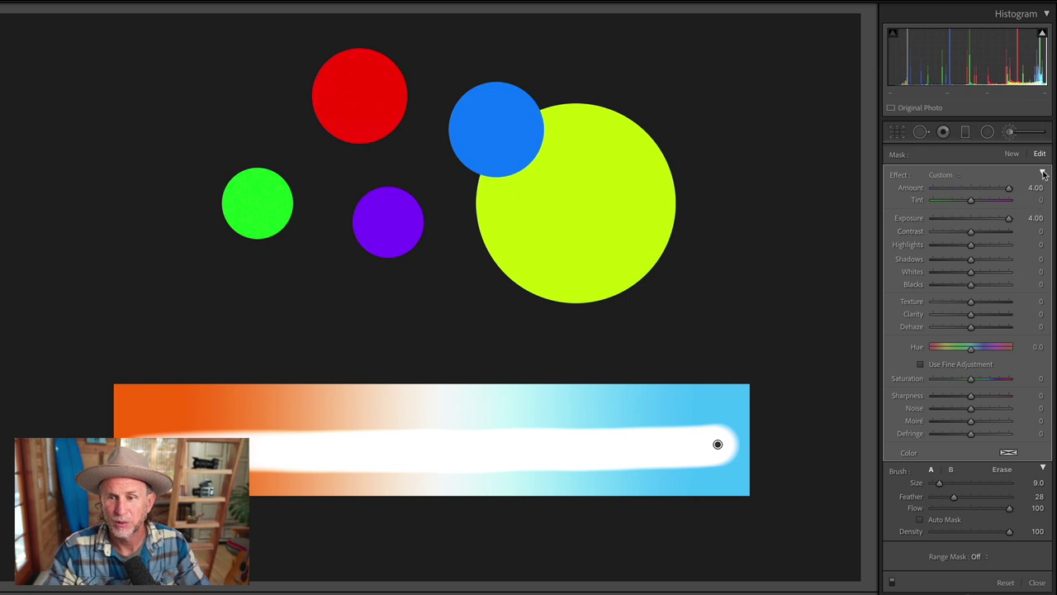
Step: Collapse the effect sliders, switch the brush's range mask to Luminance and narrow its range to 50/84
click(1042, 174)
click(975, 290)
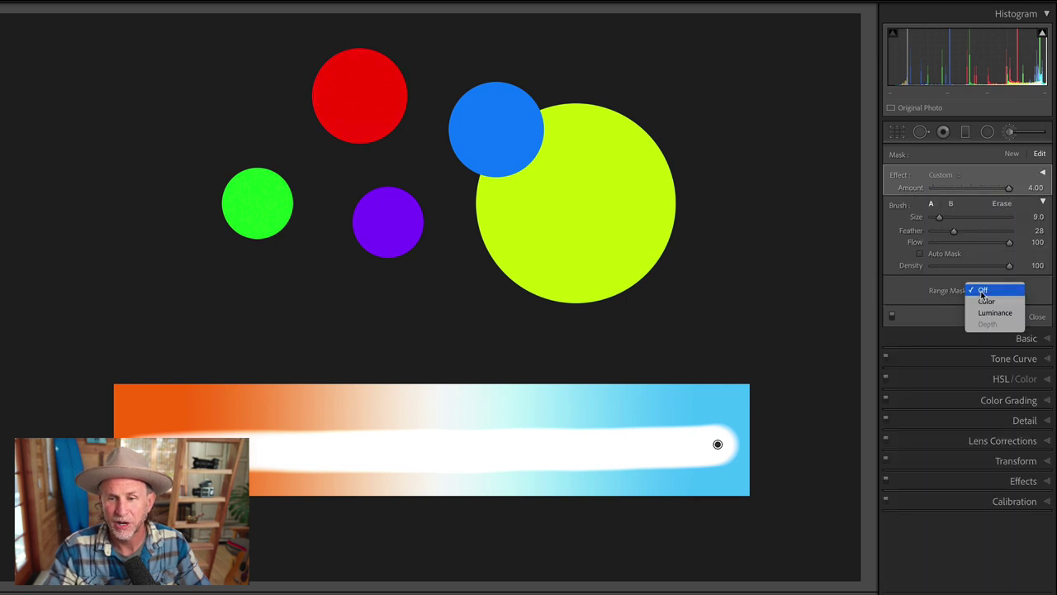
click(989, 313)
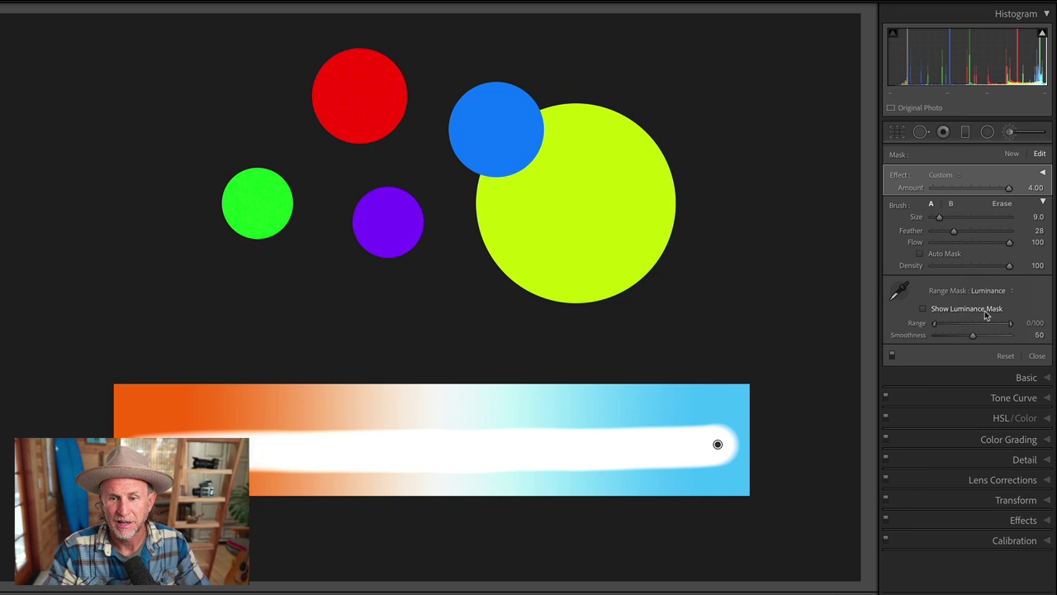
click(901, 285)
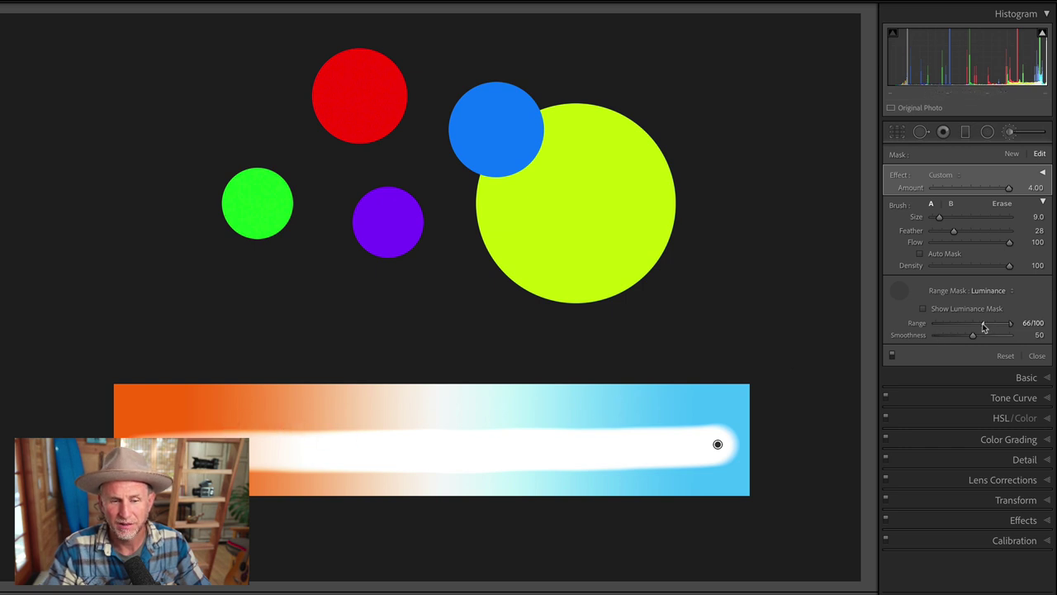
mouse_move(983, 327)
mouse_down()
mouse_move(995, 325)
mouse_move(971, 325)
mouse_up()
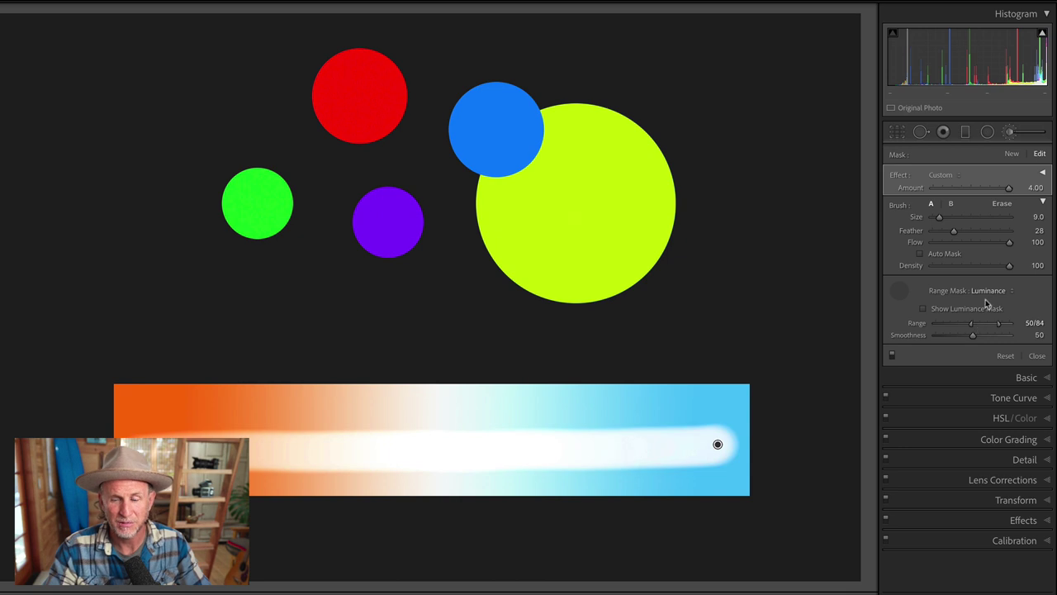
Step: Change the range mask to Color and sample the blue end, then the orange end of the gradient bar
click(989, 291)
click(994, 283)
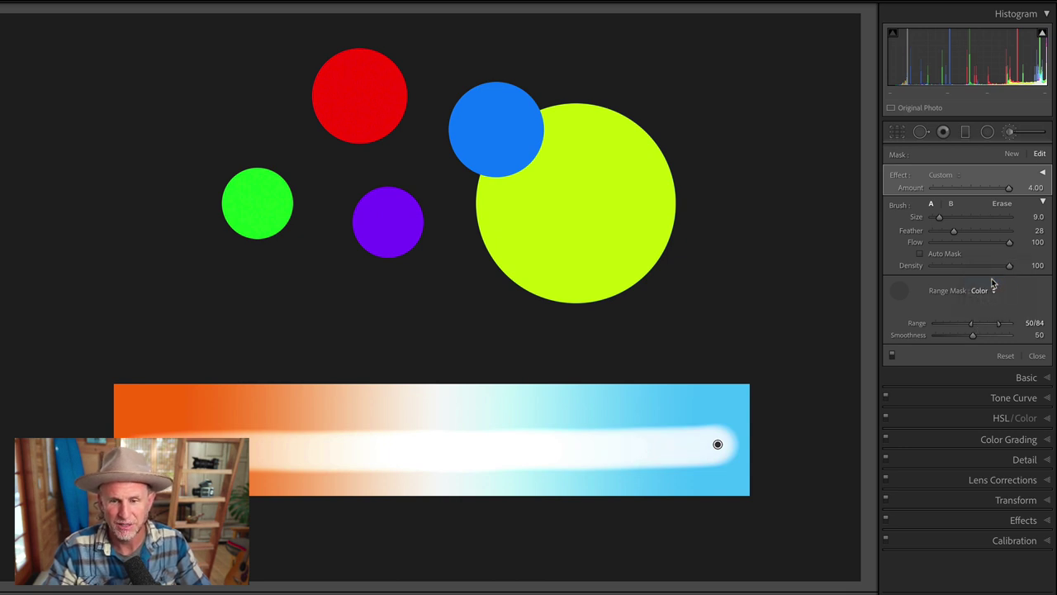
click(897, 290)
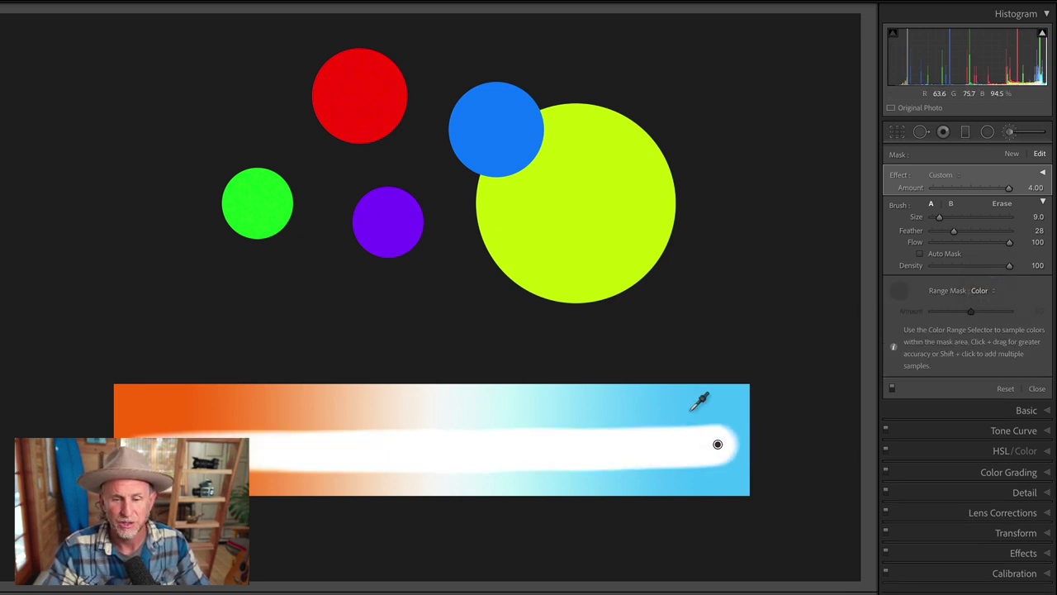
click(701, 402)
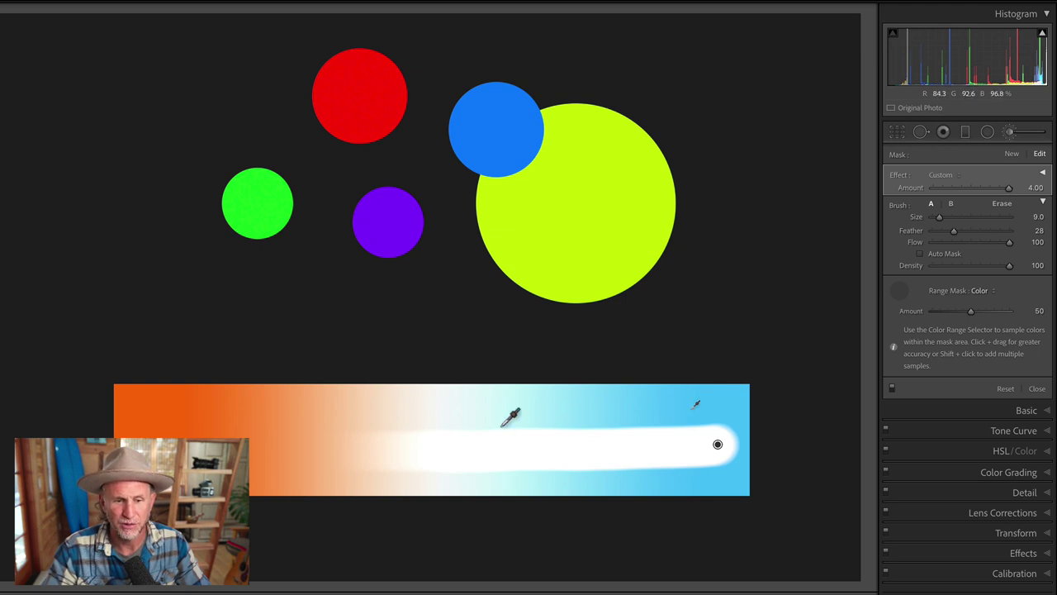
click(201, 407)
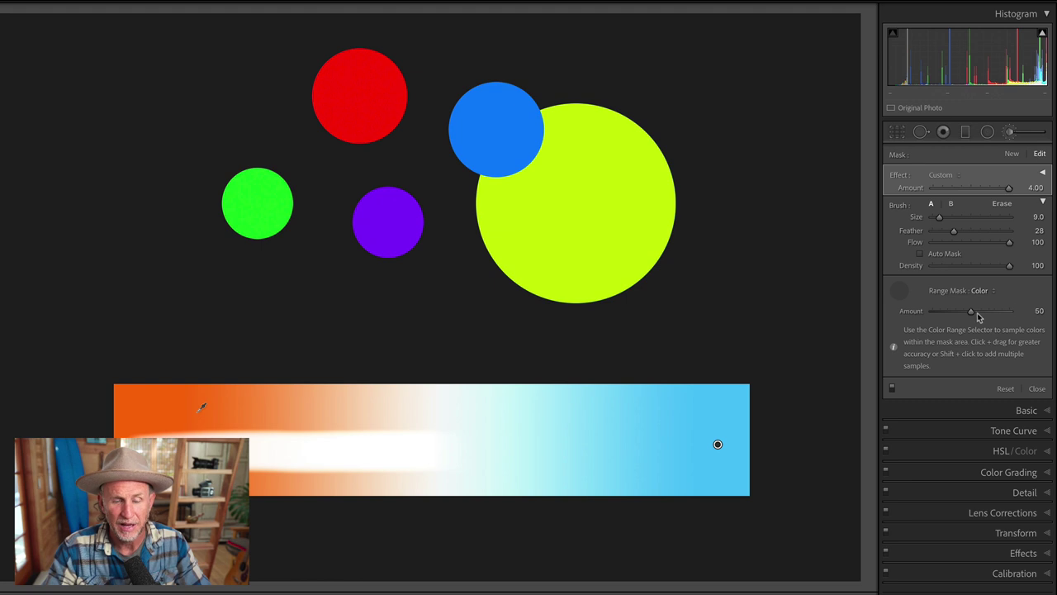
Step: Set the Color range mask Amount to 0, sample the blue part of the gradient bar instead, and raise the Amount to 100
drag(977, 314, 904, 316)
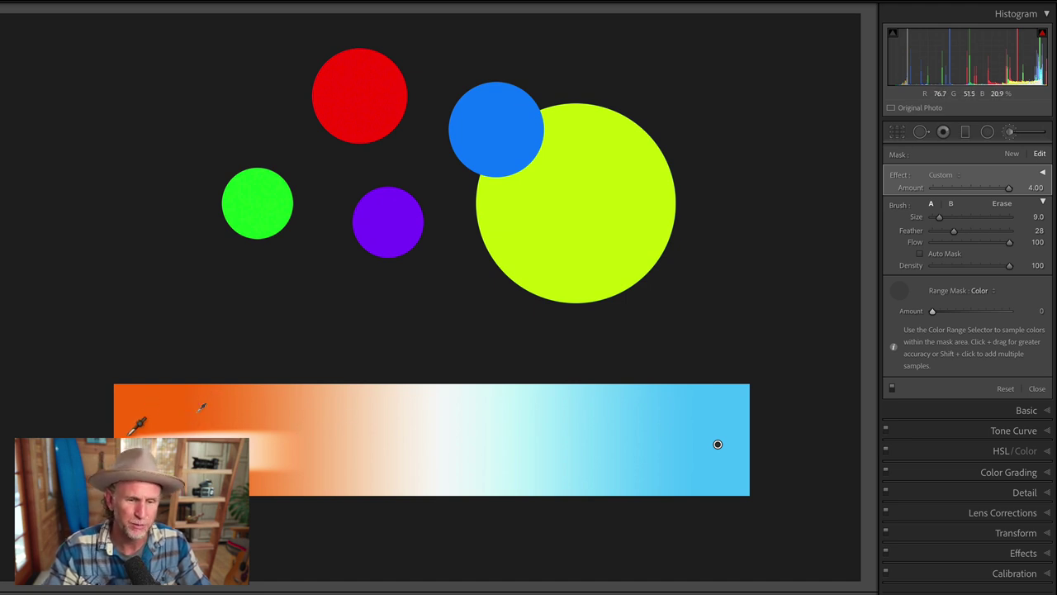
click(643, 421)
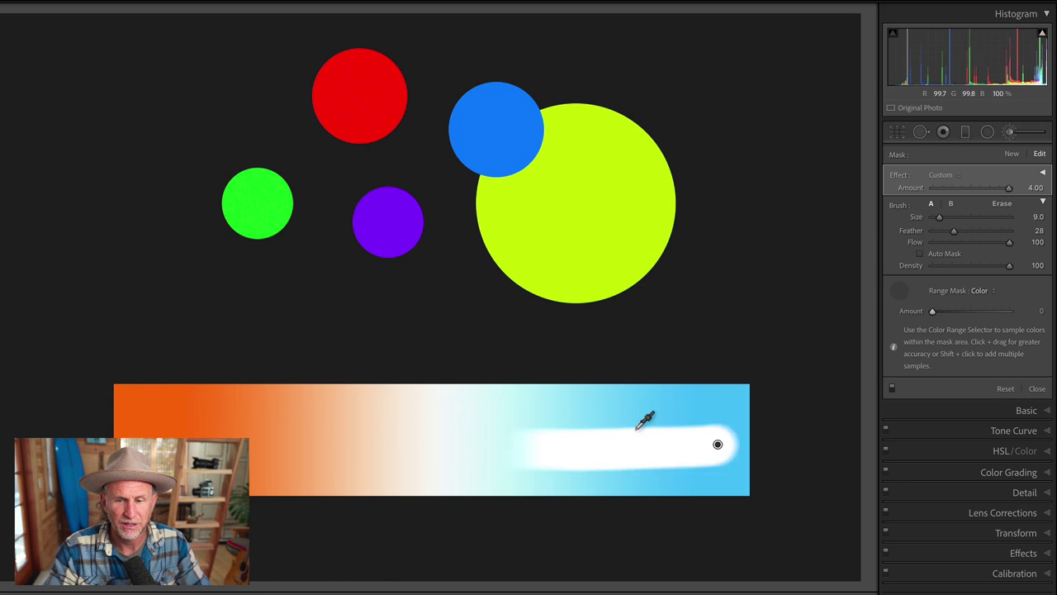
drag(932, 310, 871, 314)
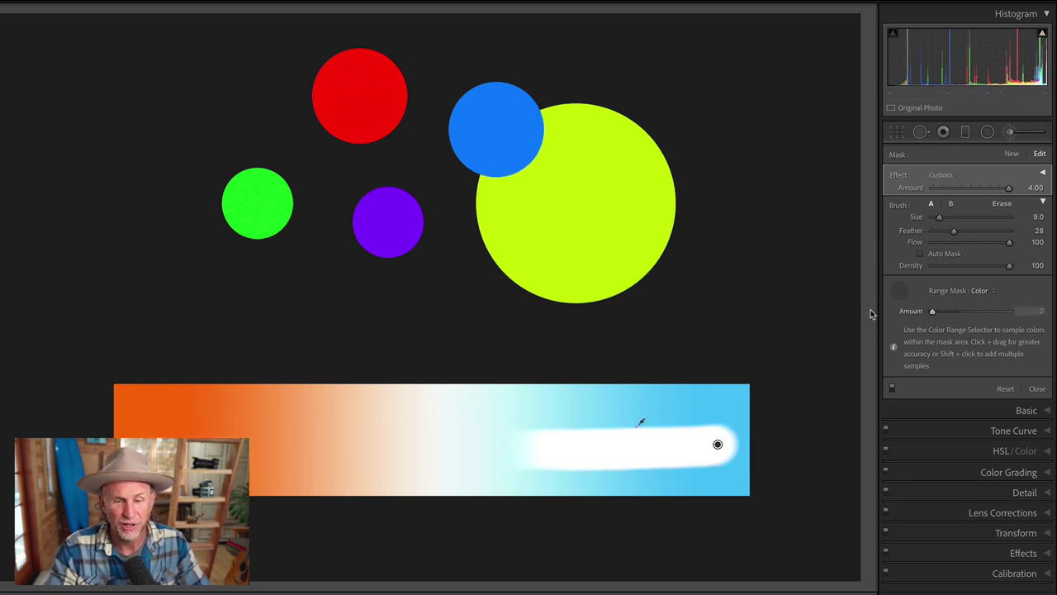
drag(950, 313, 1010, 311)
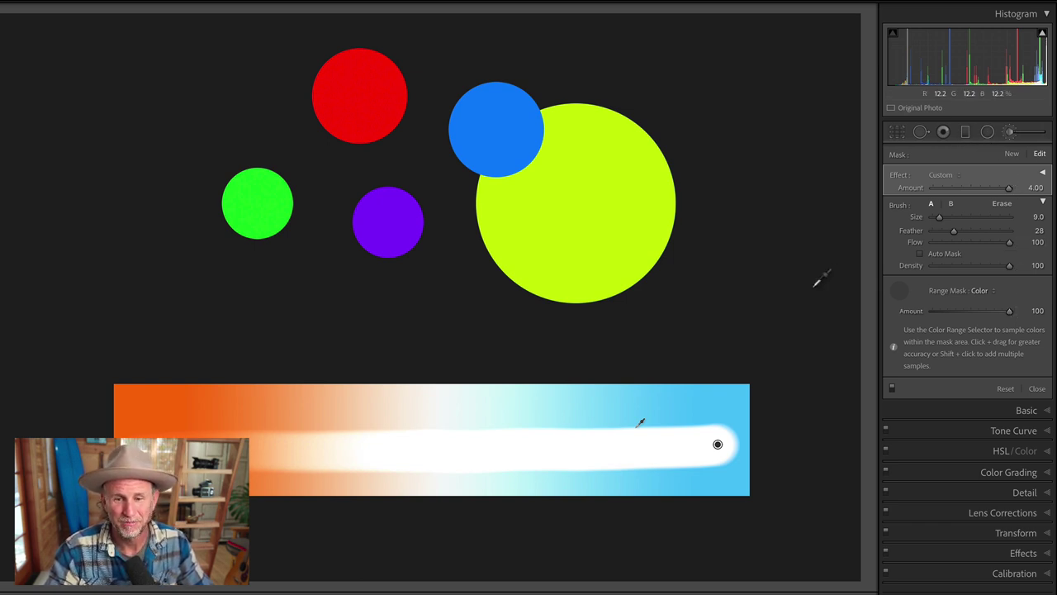
Step: Reset the brush adjustment on the colour slide and delete the existing brush adjustment on the BRUSH slide
click(1005, 388)
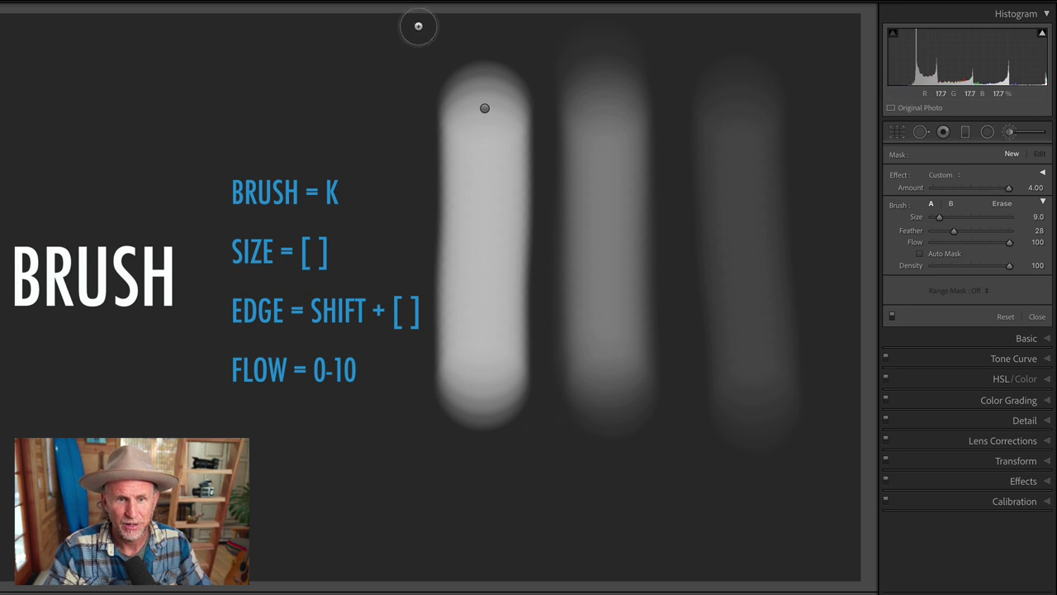
click(485, 109)
key(Delete)
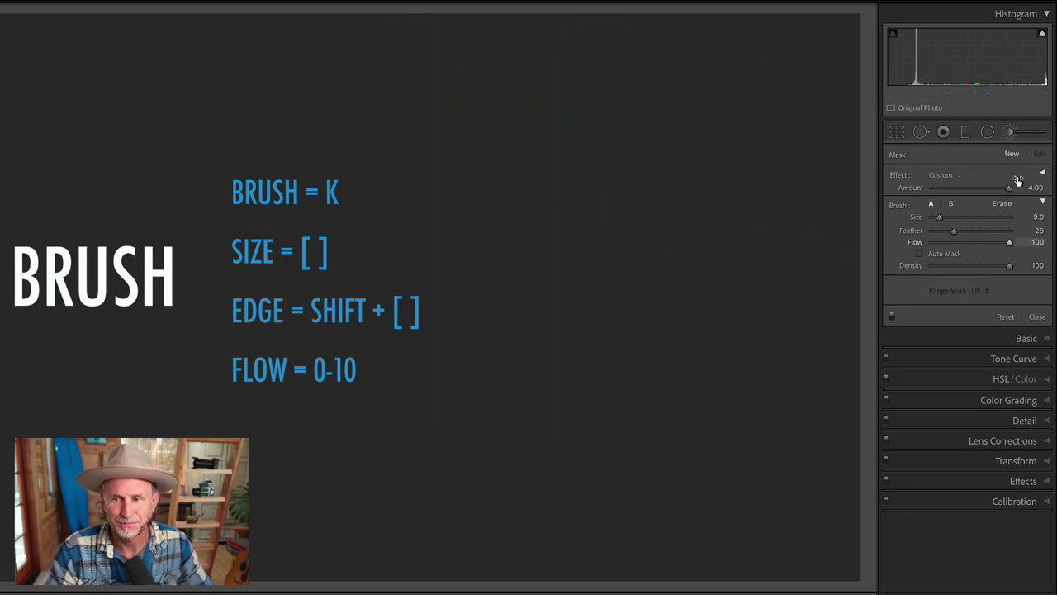
Step: Expand the effect sliders, paint a vertical stroke beside the shortcut text at Exposure 2.67, and raise its Exposure to 4.00
click(1042, 174)
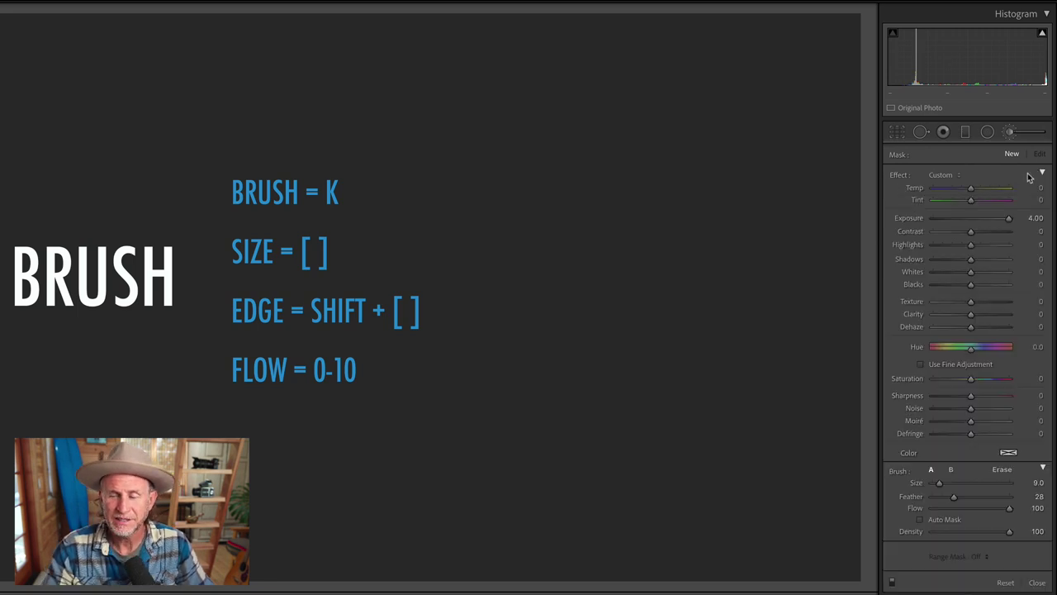
double_click(1008, 218)
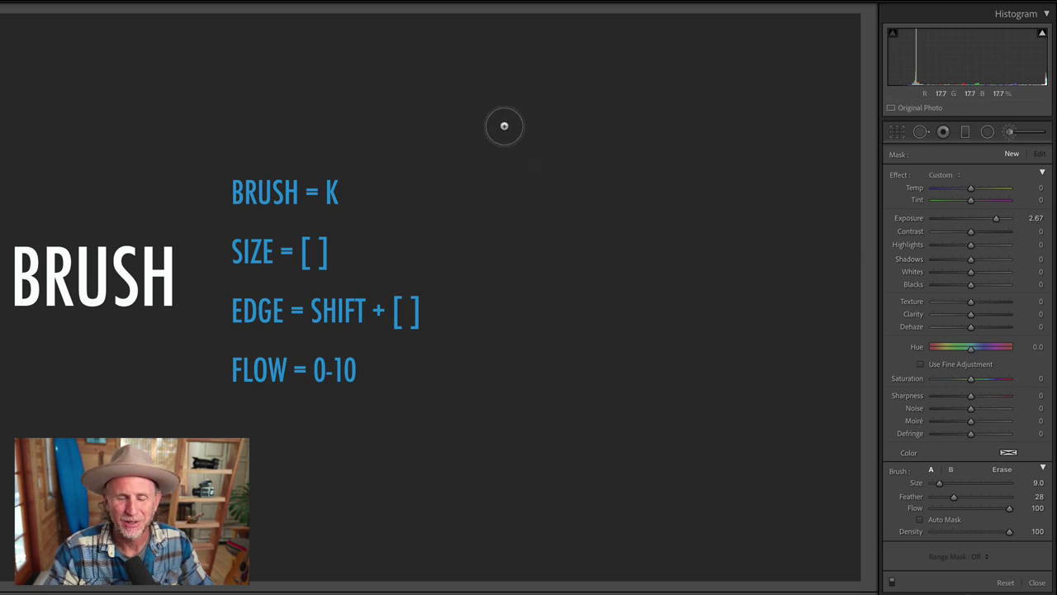
drag(495, 95, 484, 396)
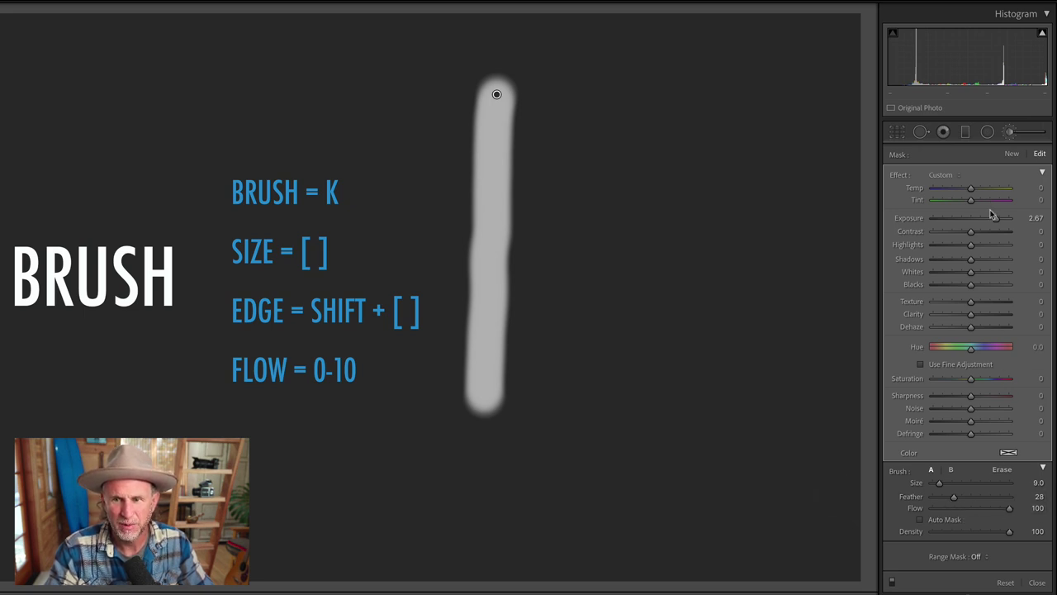
drag(997, 217, 1012, 218)
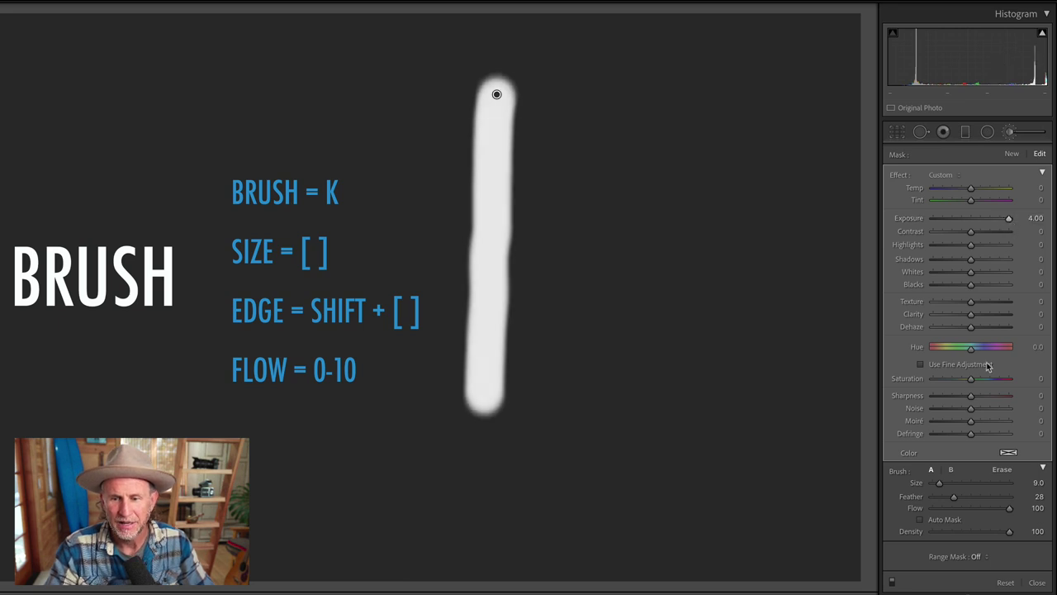
Step: Set the brush Flow to 53 and paint three more vertical strokes, at Density 100, 51 and 9
click(973, 507)
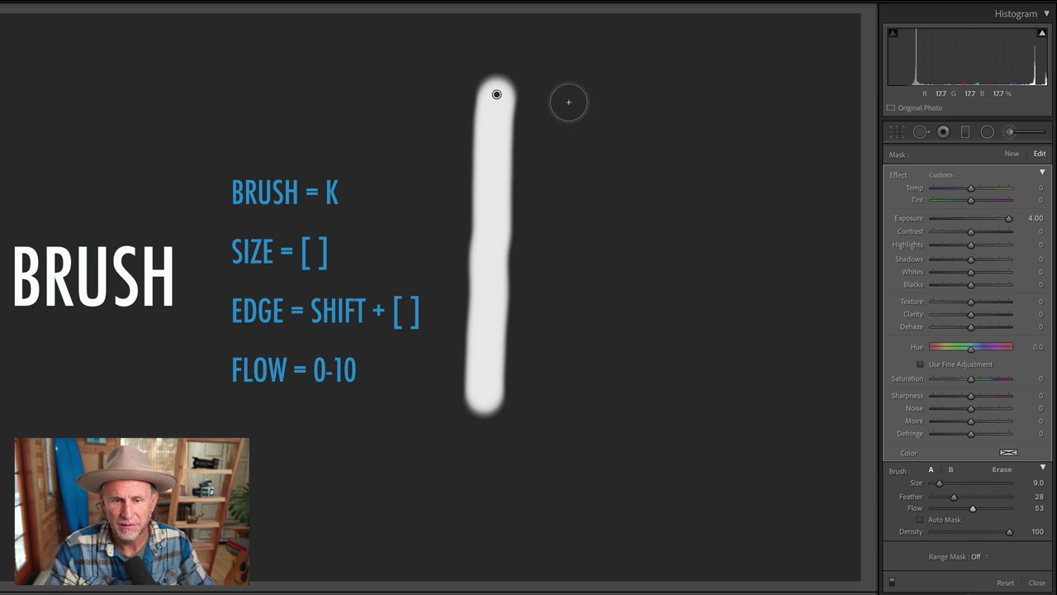
mouse_move(567, 101)
mouse_down()
mouse_move(567, 401)
mouse_move(568, 105)
mouse_move(573, 406)
mouse_move(566, 111)
mouse_move(566, 350)
mouse_move(584, 405)
mouse_up()
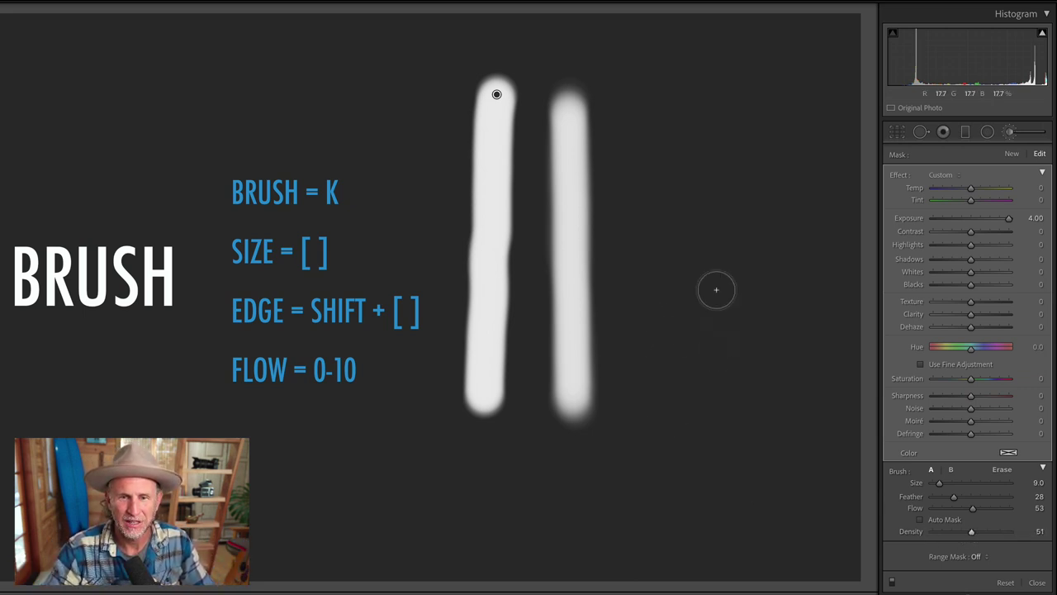
mouse_move(648, 111)
mouse_down()
mouse_move(654, 393)
mouse_move(650, 86)
mouse_move(658, 397)
mouse_move(655, 116)
mouse_move(652, 372)
mouse_move(650, 123)
mouse_move(680, 338)
mouse_up()
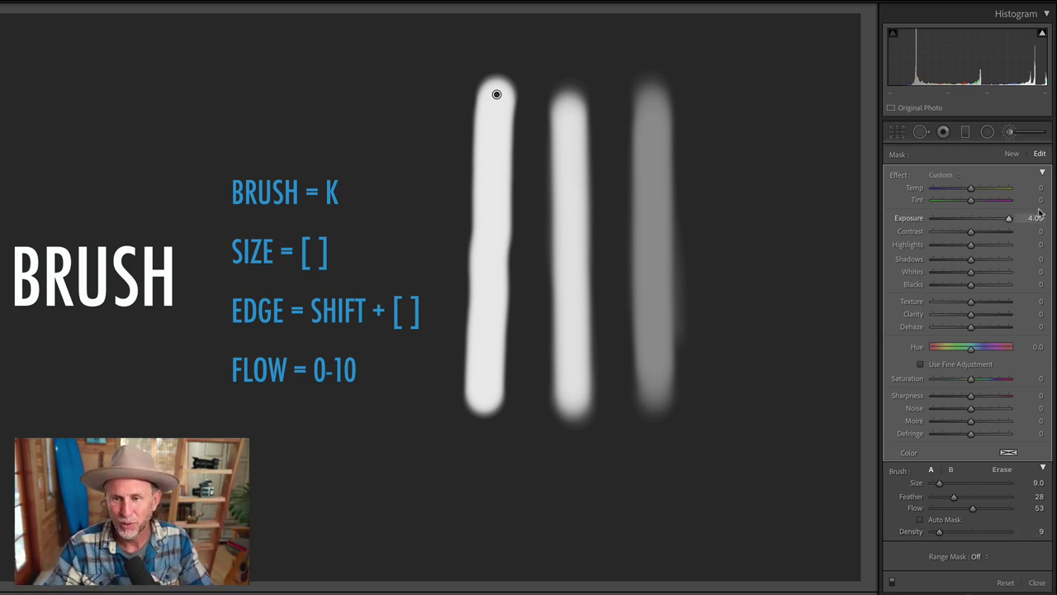
mouse_move(755, 118)
mouse_down()
mouse_move(769, 375)
mouse_move(755, 65)
mouse_move(757, 387)
mouse_move(739, 90)
mouse_move(751, 347)
mouse_move(754, 199)
mouse_up()
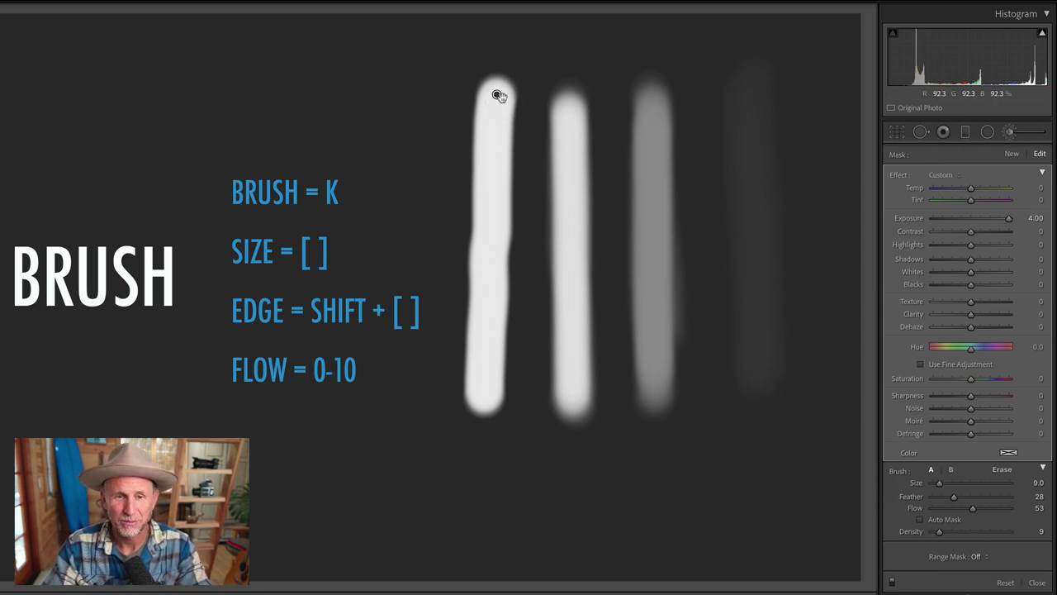
Step: Delete the brush adjustment holding the four strokes and set the brush Density to 100
key(o)
key(Delete)
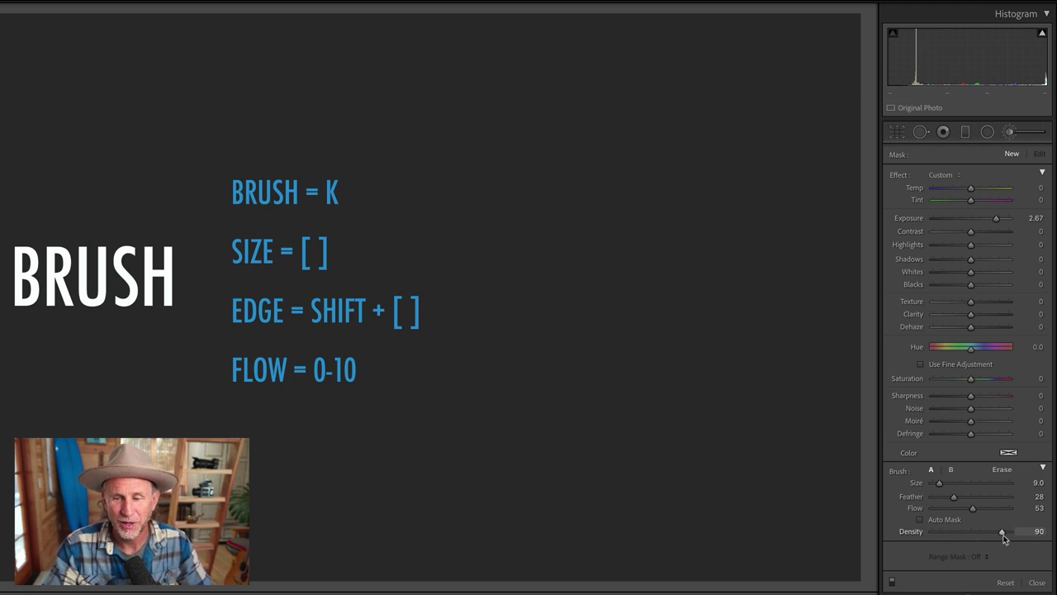
drag(1002, 534, 1012, 533)
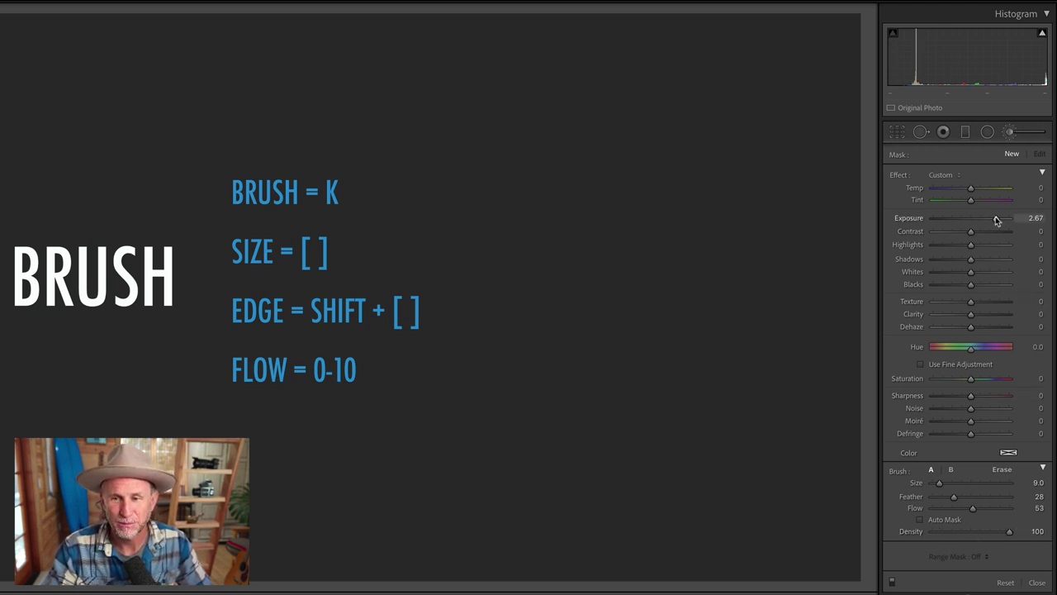
Step: Set the brush Exposure to 1.00, paint one long vertical stroke beside the shortcut text, and delete that adjustment
drag(996, 219, 985, 220)
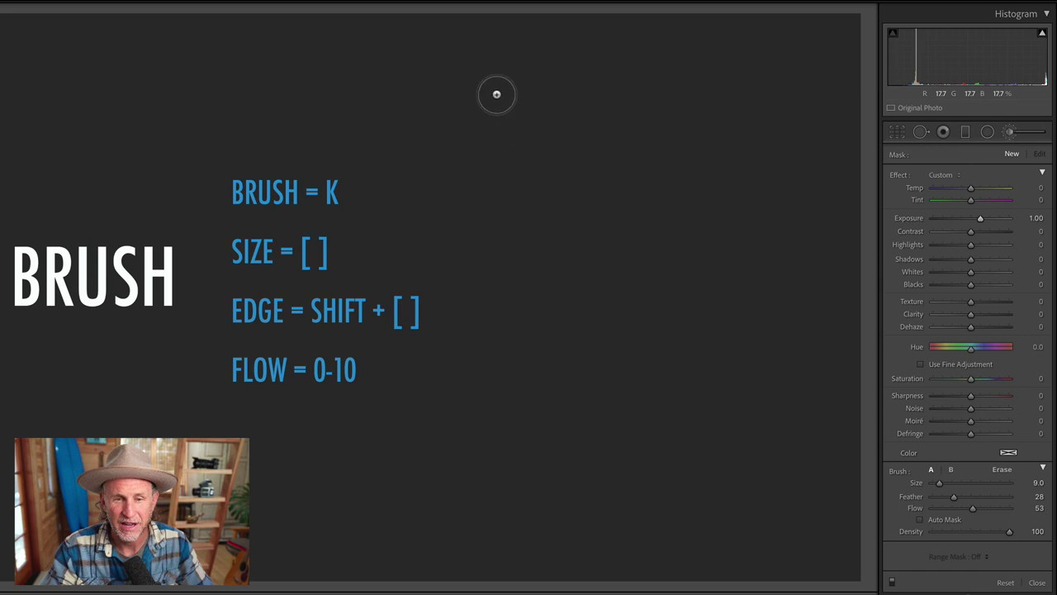
drag(496, 94, 500, 459)
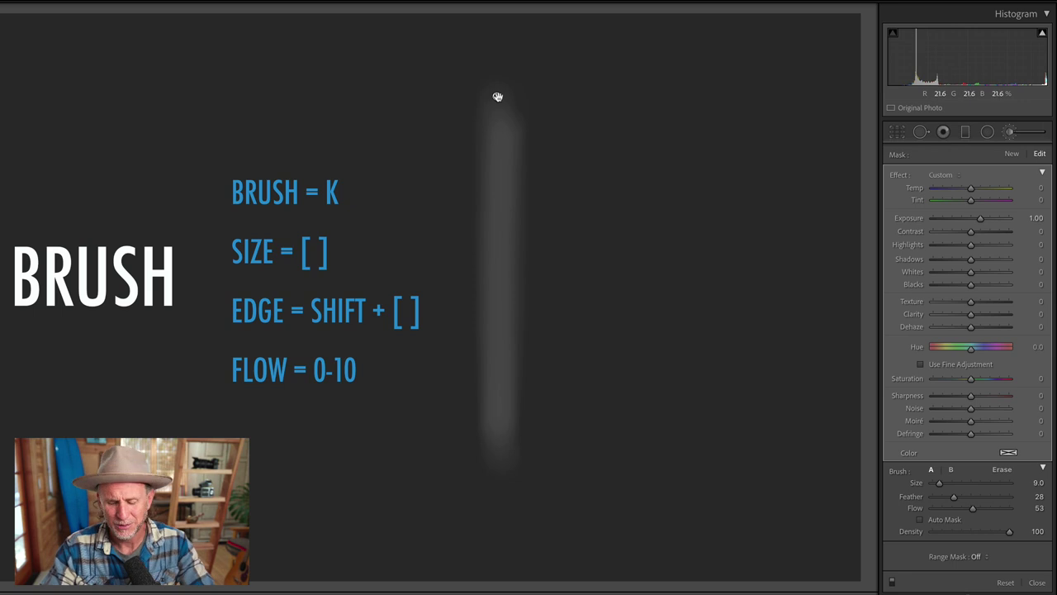
key(Delete)
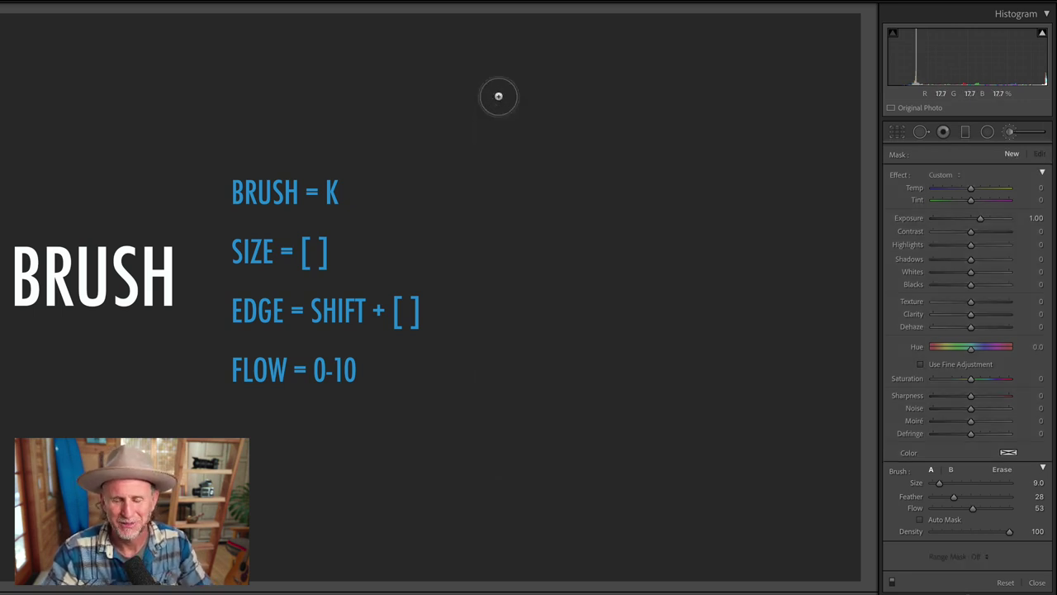
Step: Set Temp to -100, Exposure to 3.22, Shadows to 74, Clarity to 70 and Hue to -134.9, and paint overlapping loops across the slide
drag(953, 195, 933, 193)
drag(979, 219, 1001, 218)
drag(987, 262, 1000, 262)
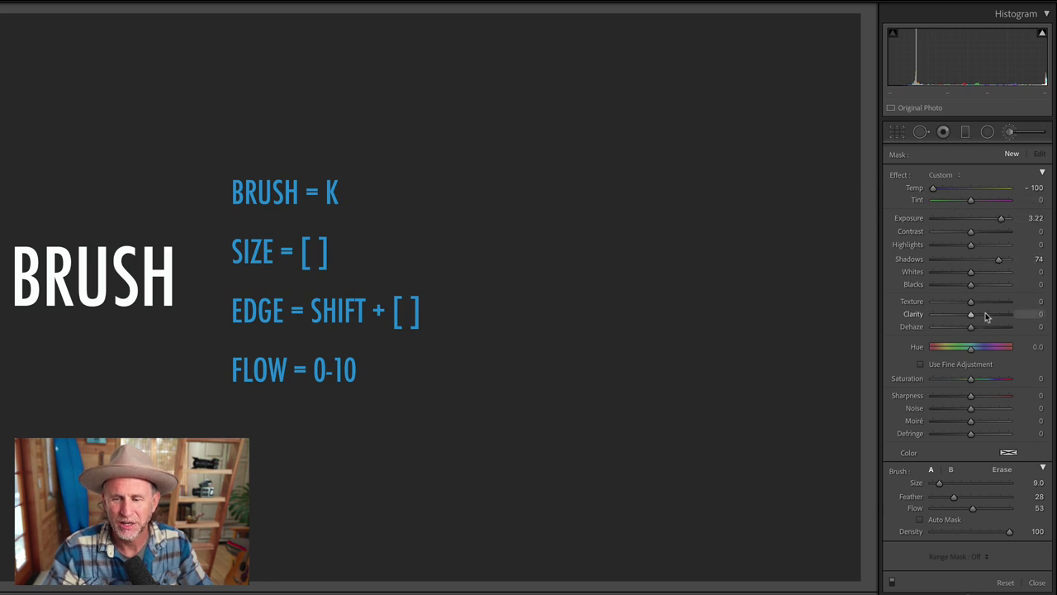
mouse_move(985, 319)
mouse_down()
mouse_move(997, 313)
mouse_move(962, 351)
mouse_move(941, 347)
mouse_up()
mouse_move(594, 102)
mouse_down()
mouse_move(463, 169)
mouse_move(660, 233)
mouse_move(784, 315)
mouse_move(745, 371)
mouse_move(487, 381)
mouse_up()
mouse_move(319, 390)
mouse_down()
mouse_move(433, 455)
mouse_move(621, 466)
mouse_move(625, 363)
mouse_move(602, 177)
mouse_move(691, 136)
mouse_move(822, 333)
mouse_move(797, 436)
mouse_move(541, 432)
mouse_move(481, 282)
mouse_move(592, 208)
mouse_move(757, 148)
mouse_move(800, 243)
mouse_move(654, 376)
mouse_move(575, 233)
mouse_move(589, 95)
mouse_up()
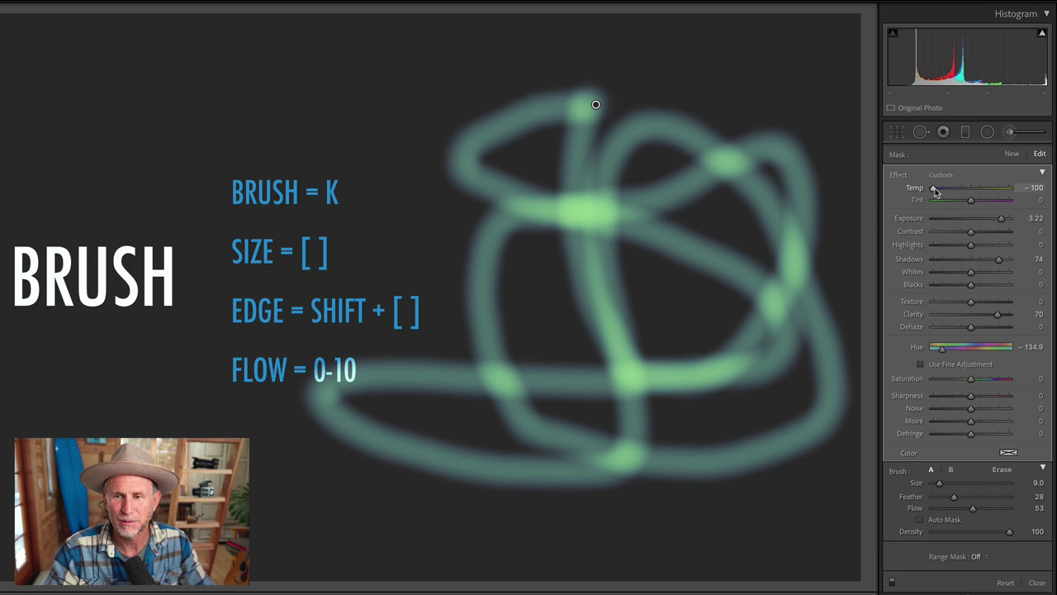
Step: Set the looping strokes' Tint to 100, Exposure to 4.00, Contrast to 88, Shadows to 79 and Dehaze to 70
drag(935, 192, 1000, 259)
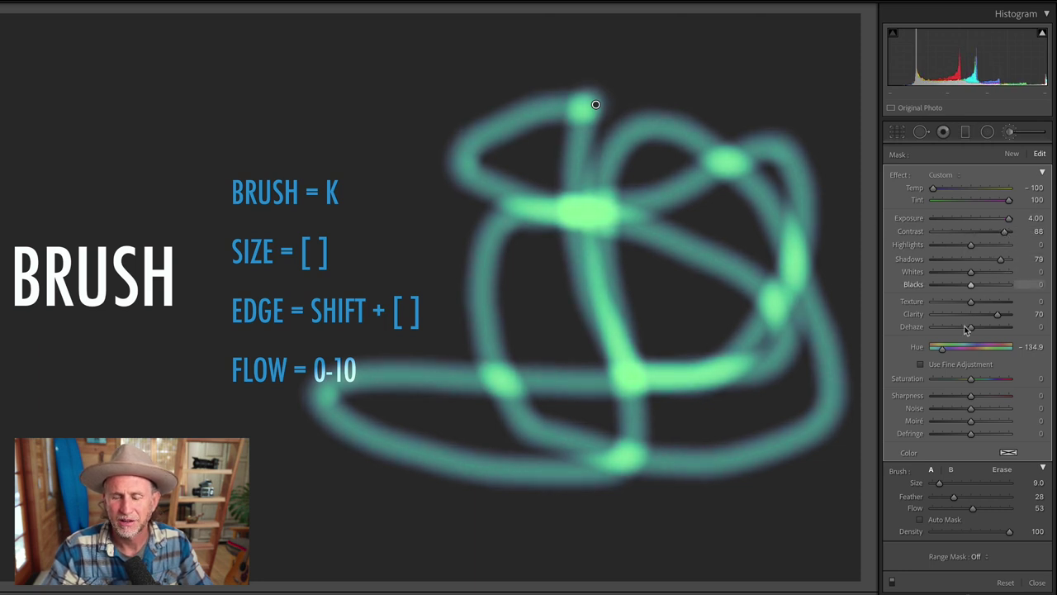
drag(966, 328, 999, 328)
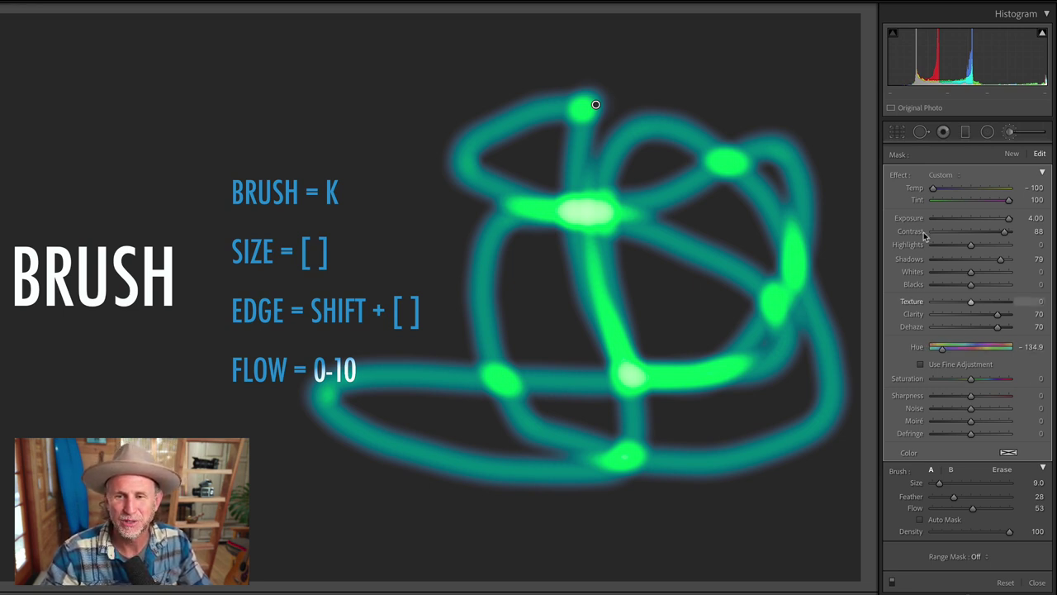
Step: Collapse the effect sliders, set the adjustment's overall Amount to 45, bring it back to 100, and lower it again
click(1043, 174)
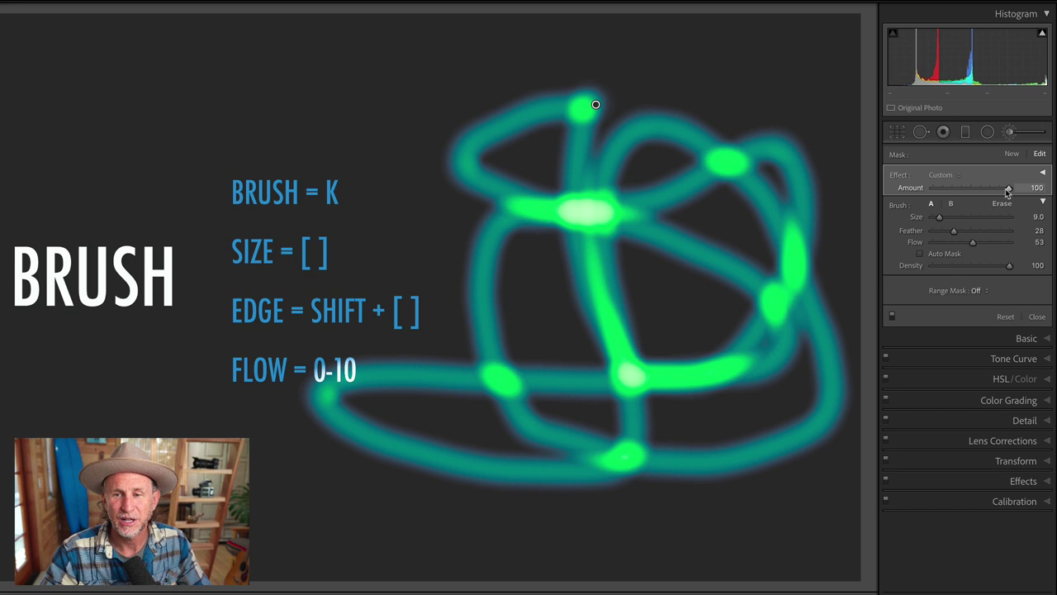
drag(1008, 190, 966, 191)
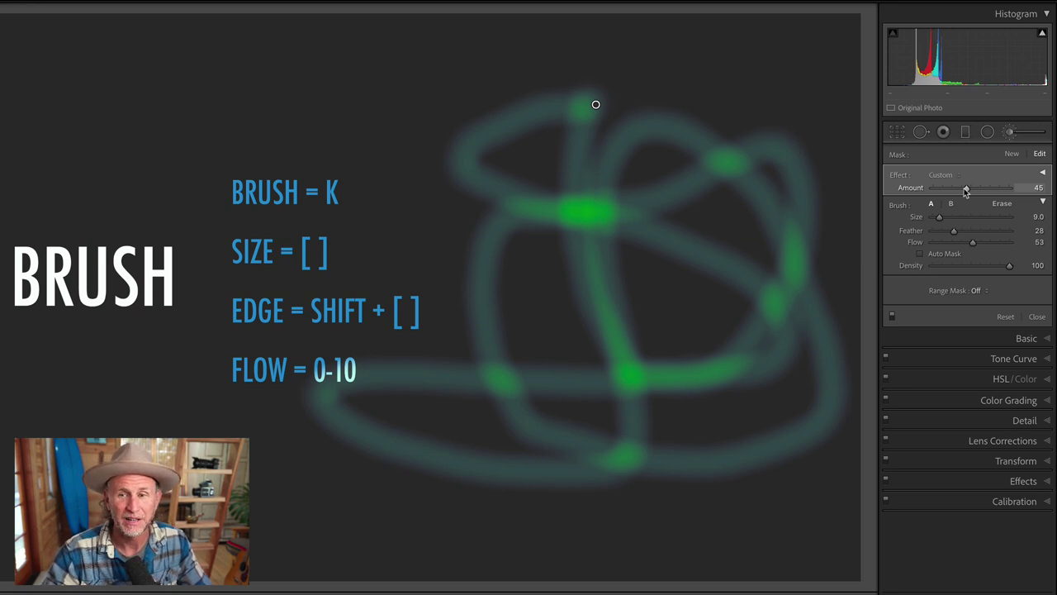
drag(970, 191, 1008, 190)
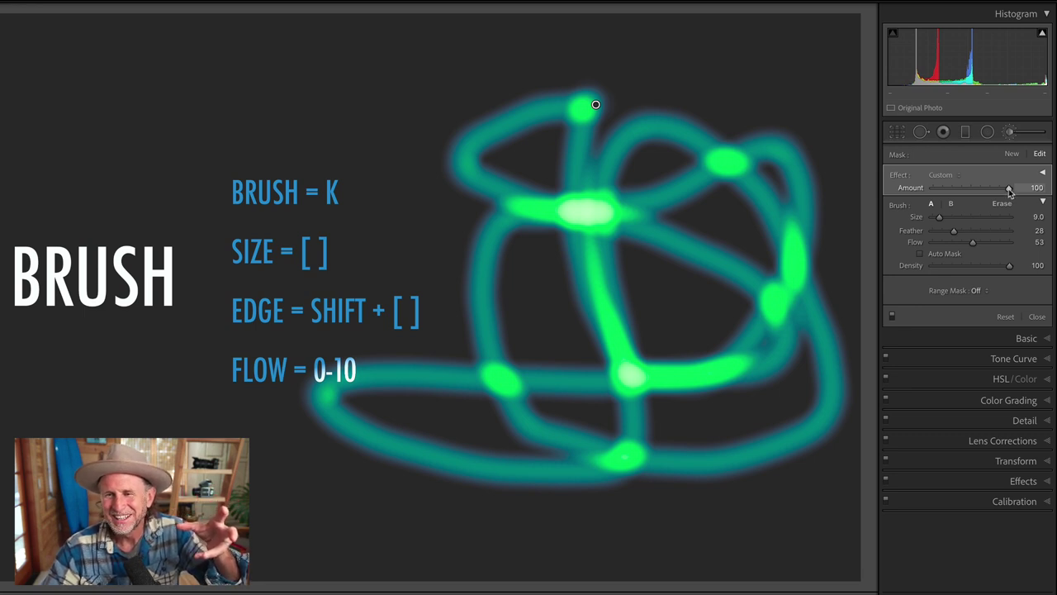
drag(1010, 191, 965, 191)
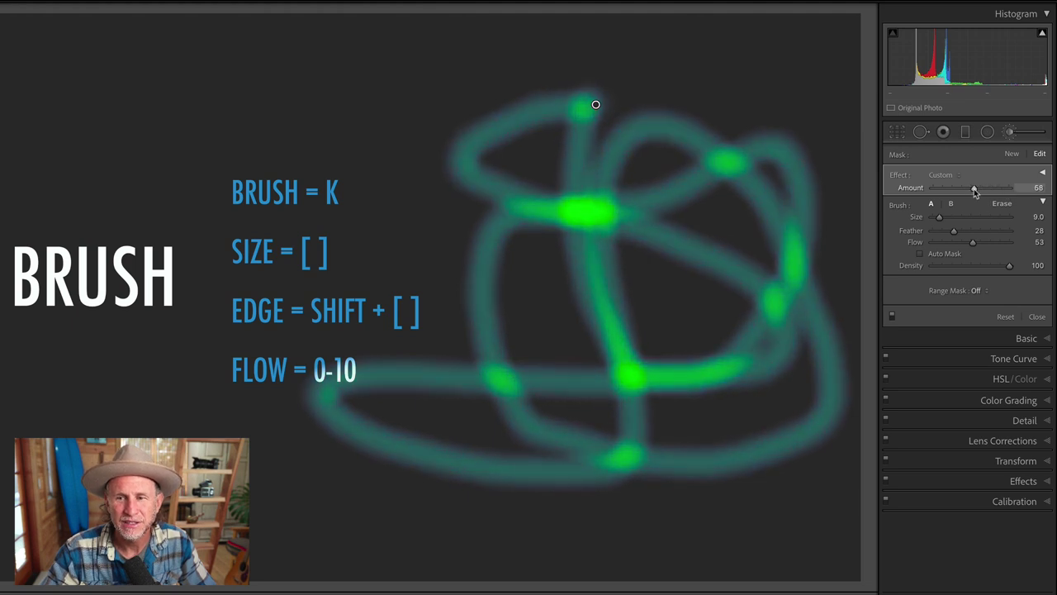
Step: Expand the effect sliders to check their scaled values, collapse them again, and raise the adjustment's overall Amount
click(1043, 173)
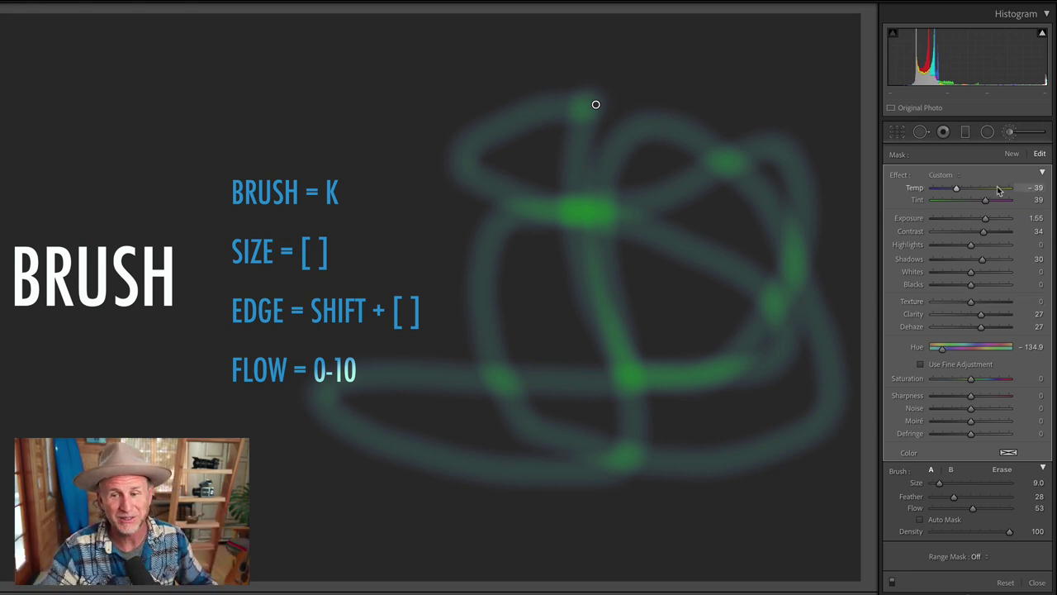
click(1044, 173)
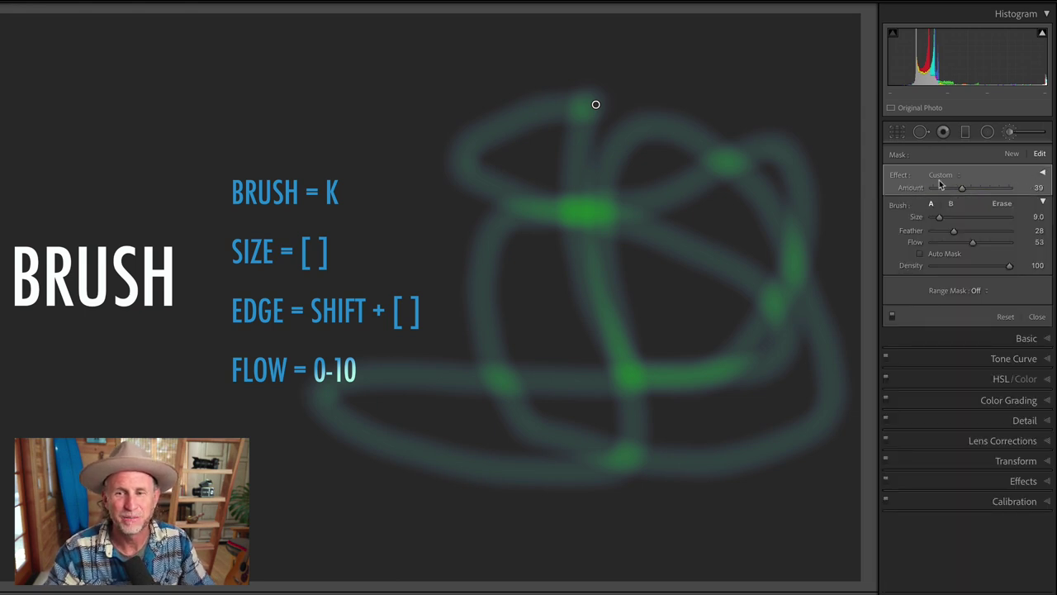
drag(962, 186, 1004, 188)
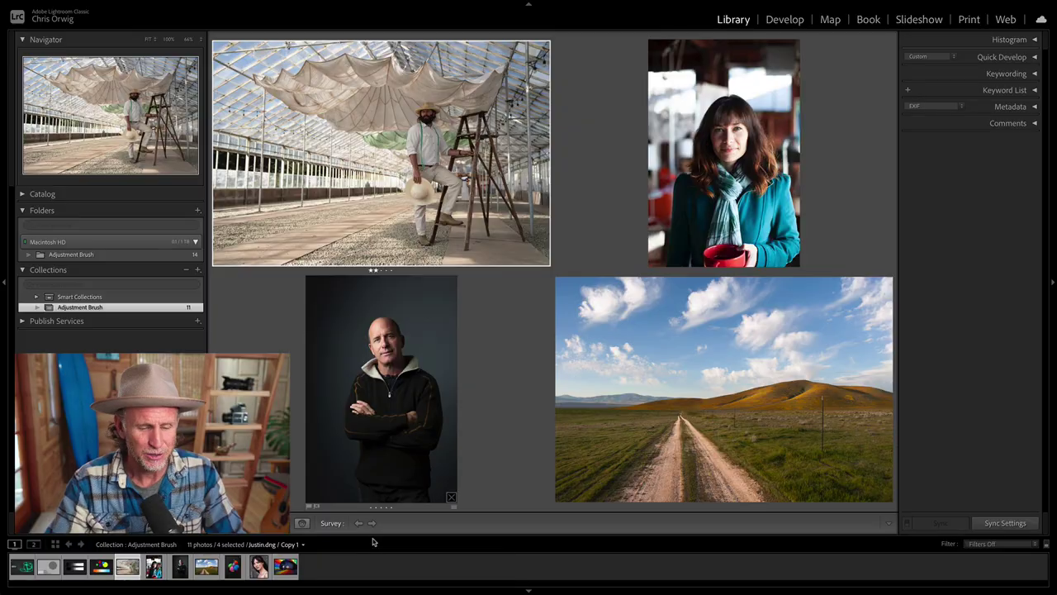
Step: Keep only the greenhouse photo selected, open it in Loupe view, and activate the Adjustment Brush on it
key(super+shift+d)
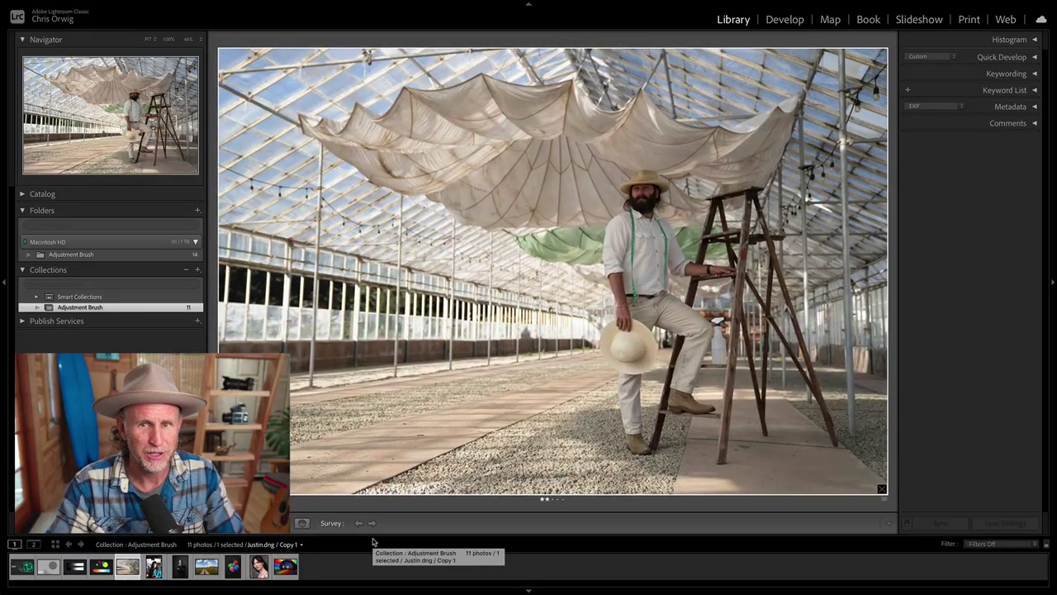
key(e)
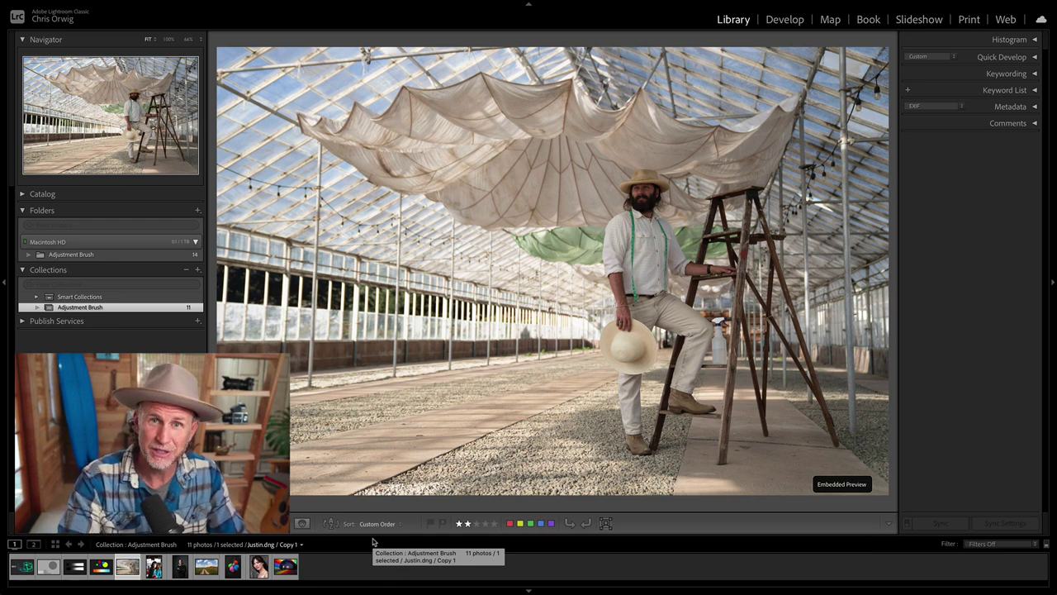
key(k)
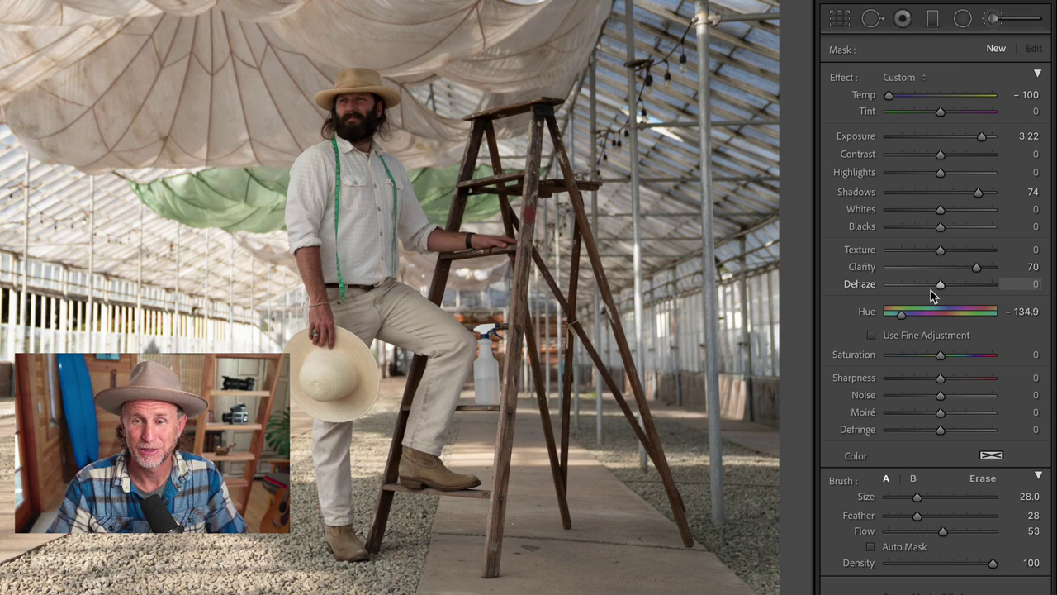
Step: Reset the brush's Temp to 0 and reset all remaining effect settings to their defaults
double_click(890, 97)
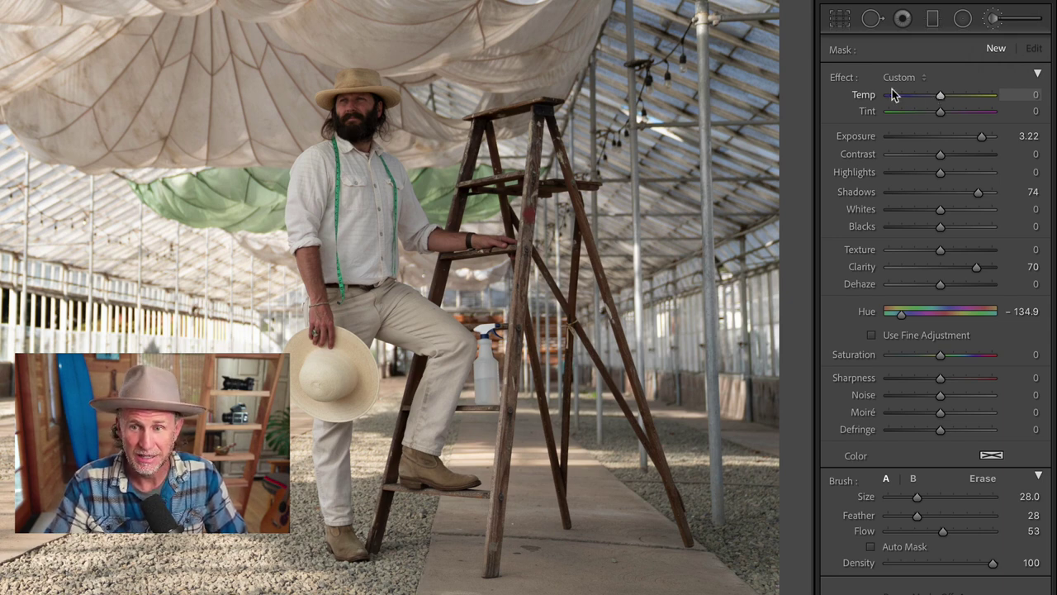
key(alt)
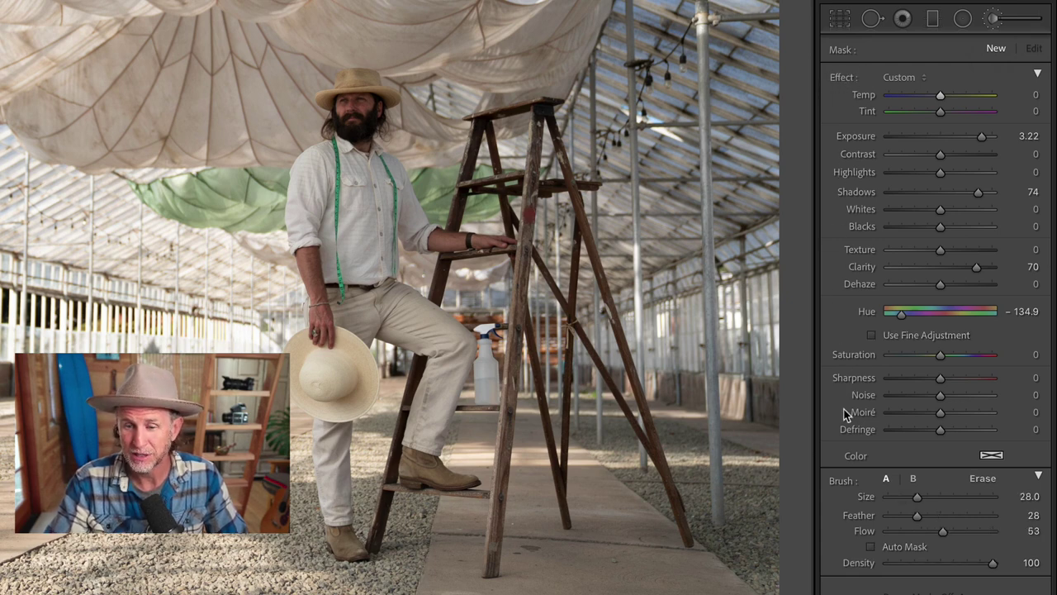
key(alt)
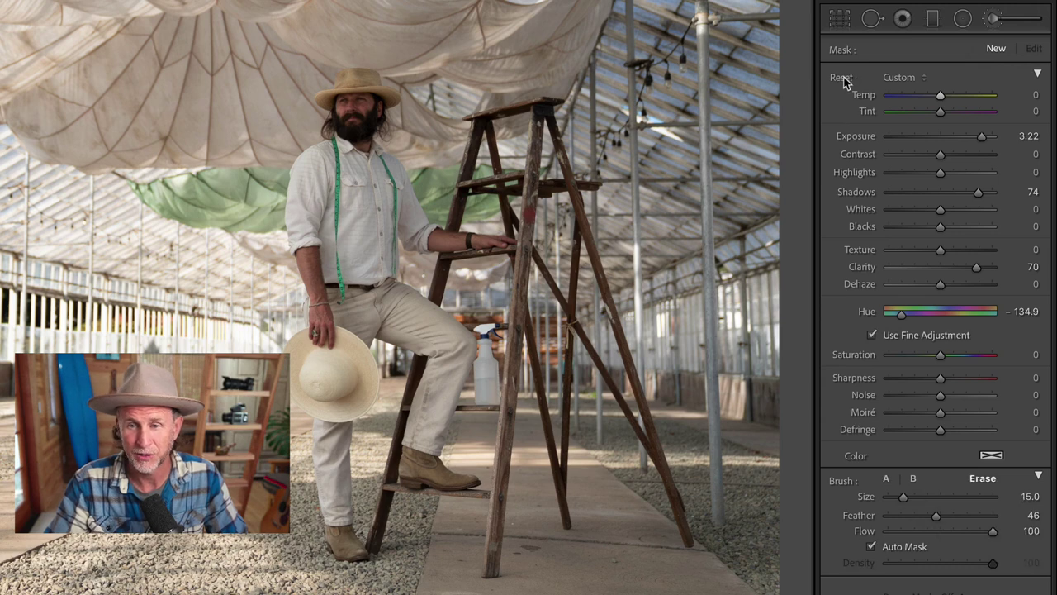
alt+click(842, 78)
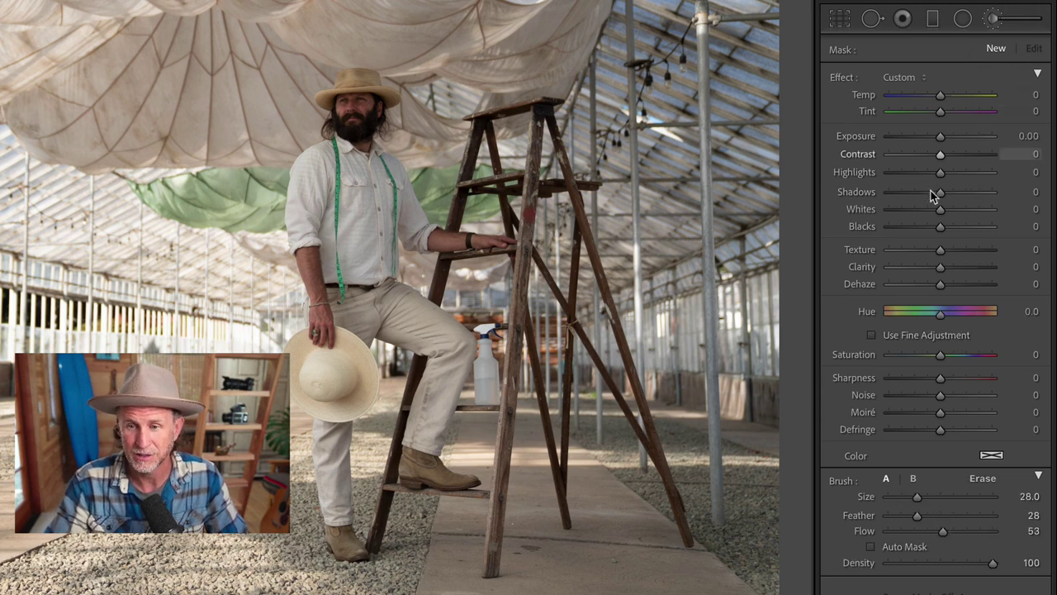
Step: Set Exposure to -3.46, Contrast to 61, Highlights to 94, Shadows to 47 and Blacks to -83, and clear them with the Exposure effect preset
scroll(962, 174, up, 10)
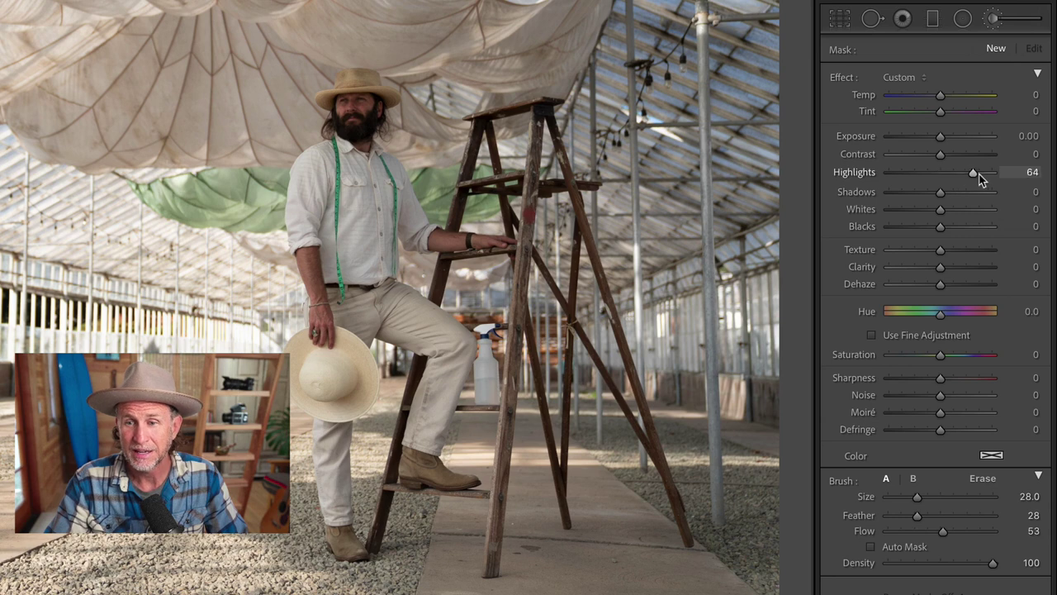
scroll(959, 152, up, 6)
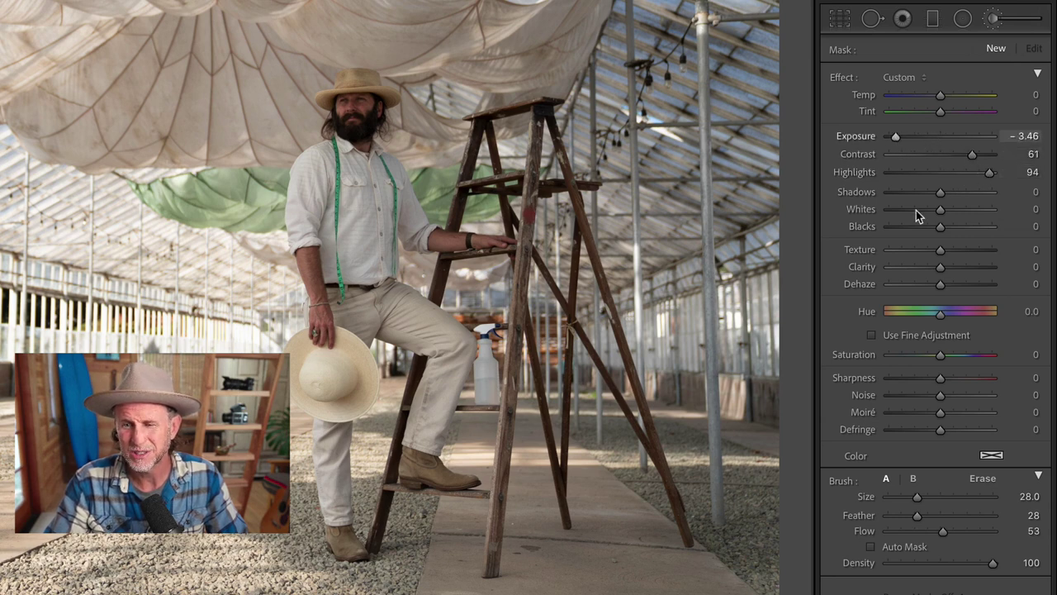
scroll(955, 196, up, 5)
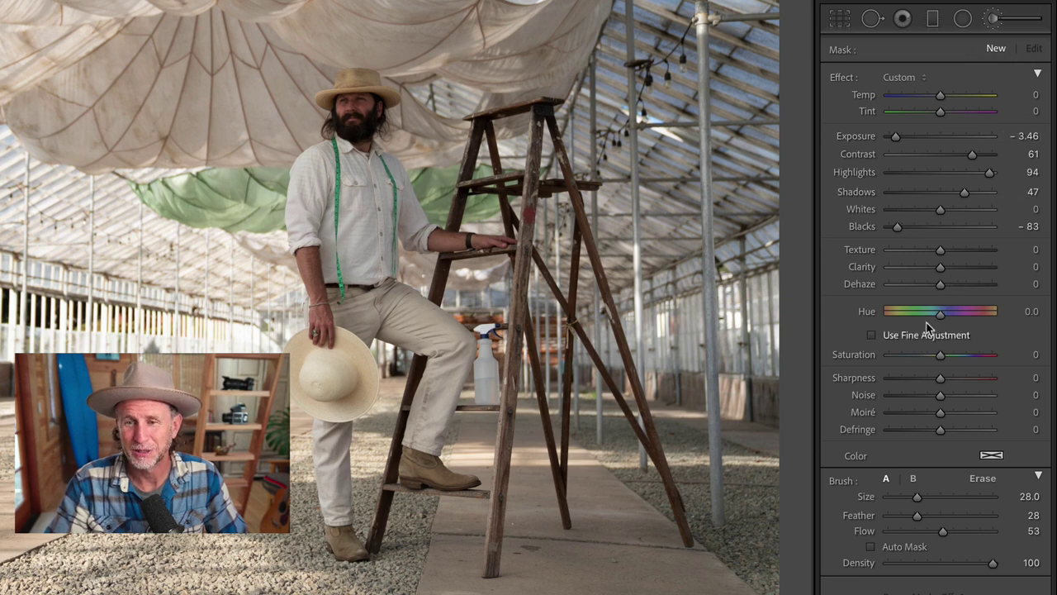
click(901, 77)
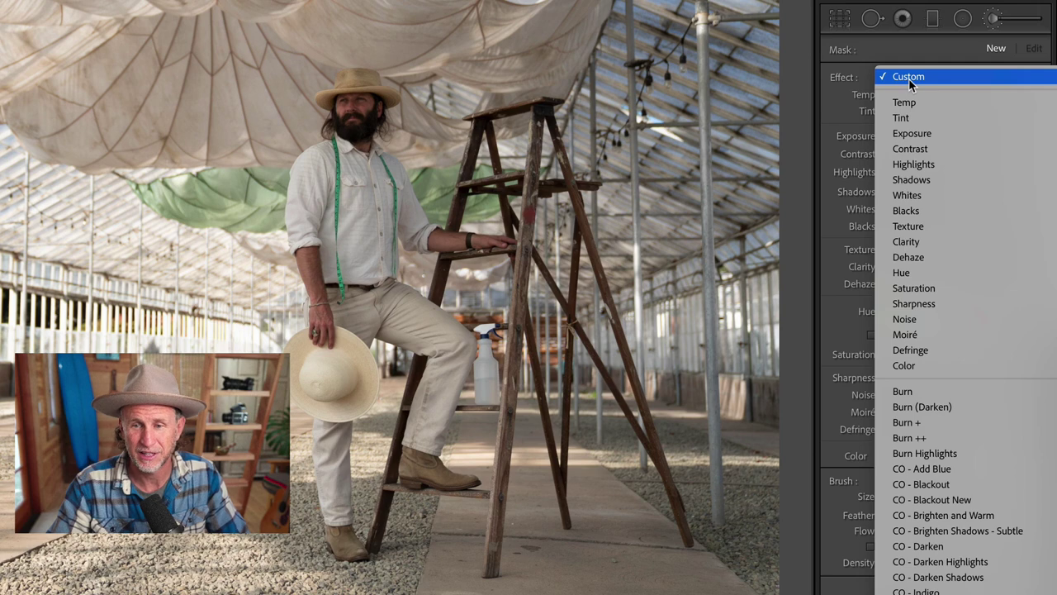
click(920, 133)
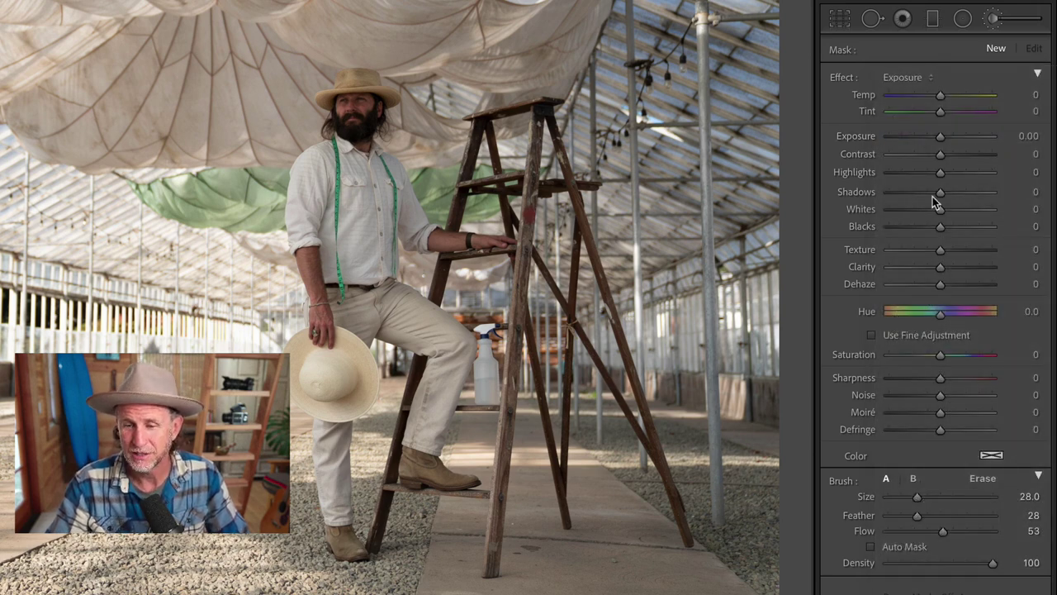
Step: Set the brush effect to Exposure 0.76, Shadows 53, Contrast 21 and Temp 33
drag(940, 136, 950, 136)
drag(952, 193, 968, 194)
drag(941, 155, 954, 155)
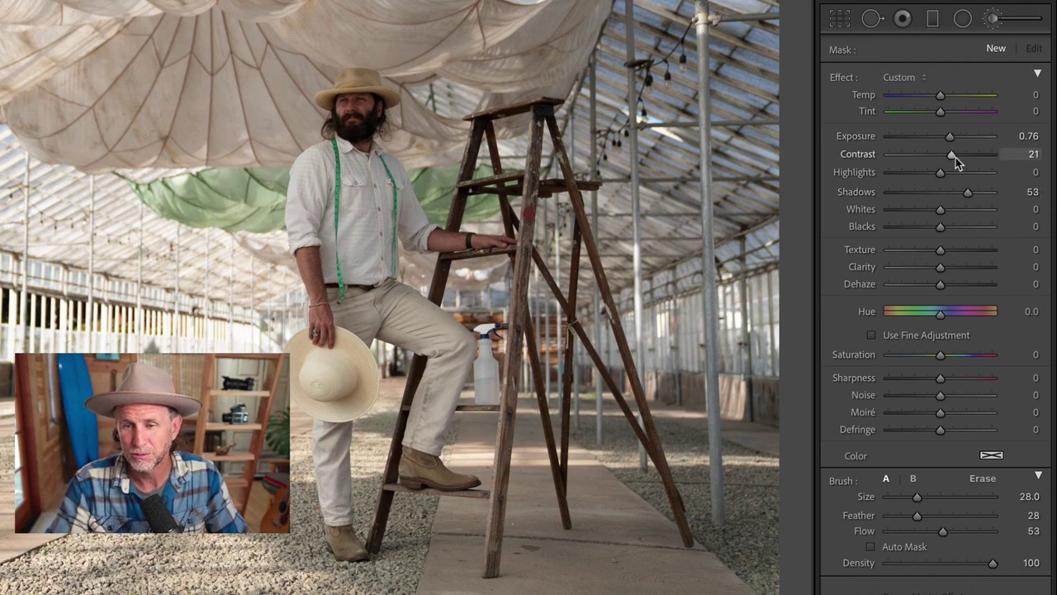
drag(940, 97, 955, 96)
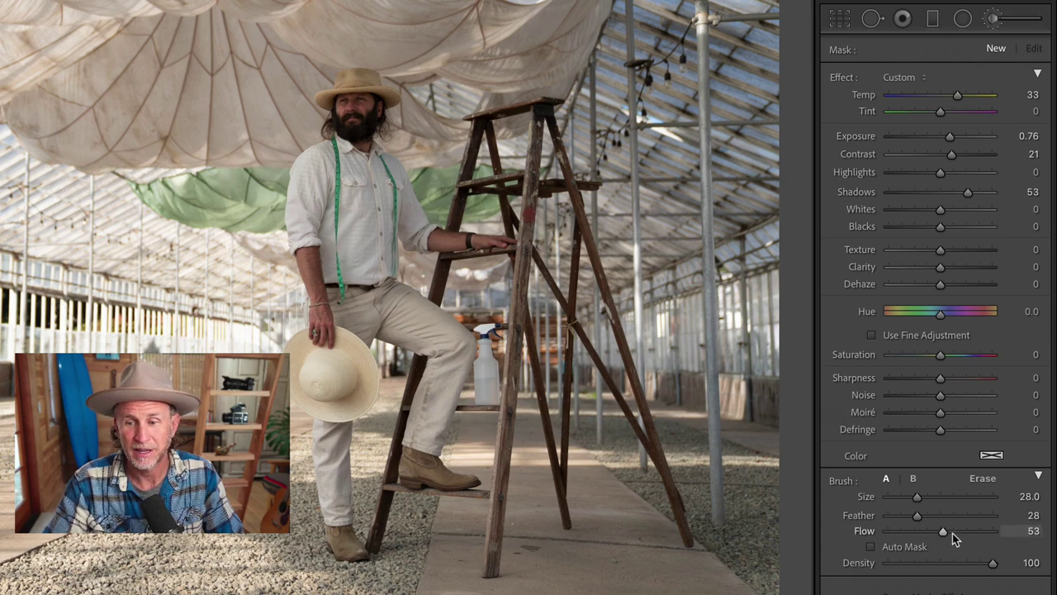
Step: Set the brush Flow to 40, Feather to 100 and Size to 35
scroll(942, 533, down, 3)
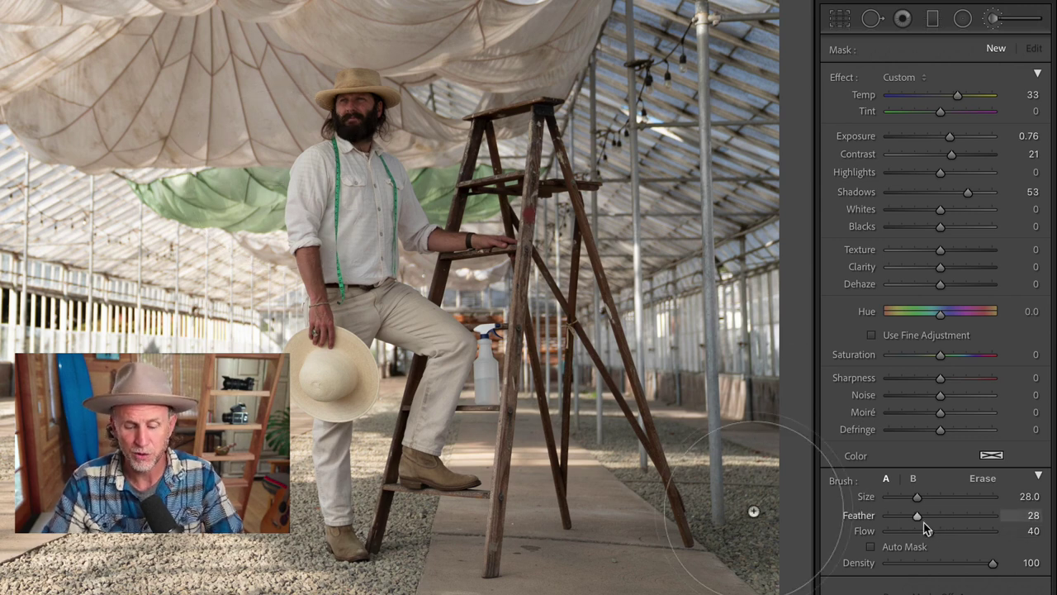
drag(919, 517, 963, 518)
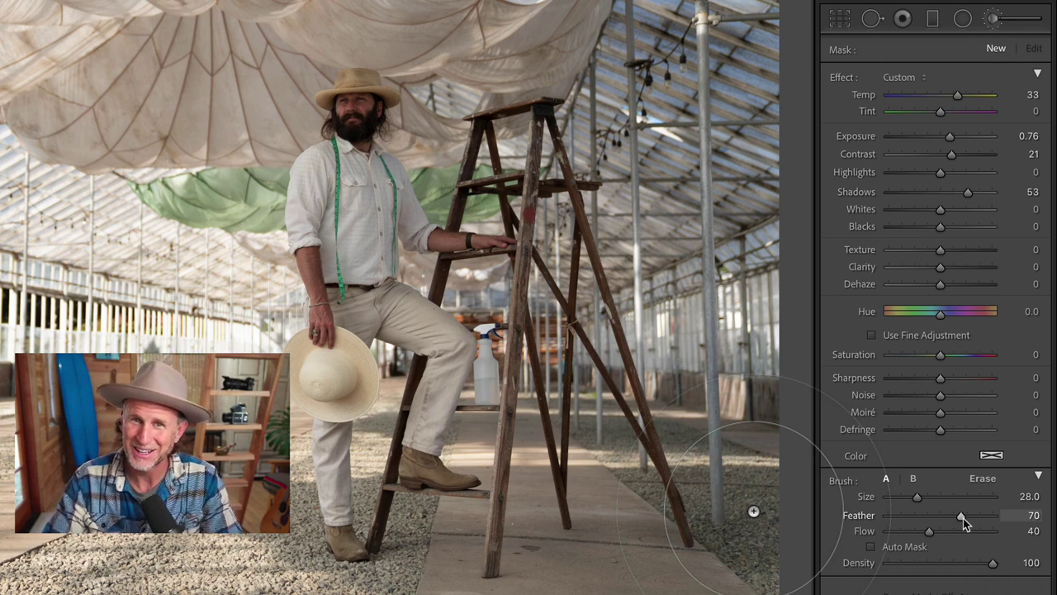
drag(962, 518, 1003, 518)
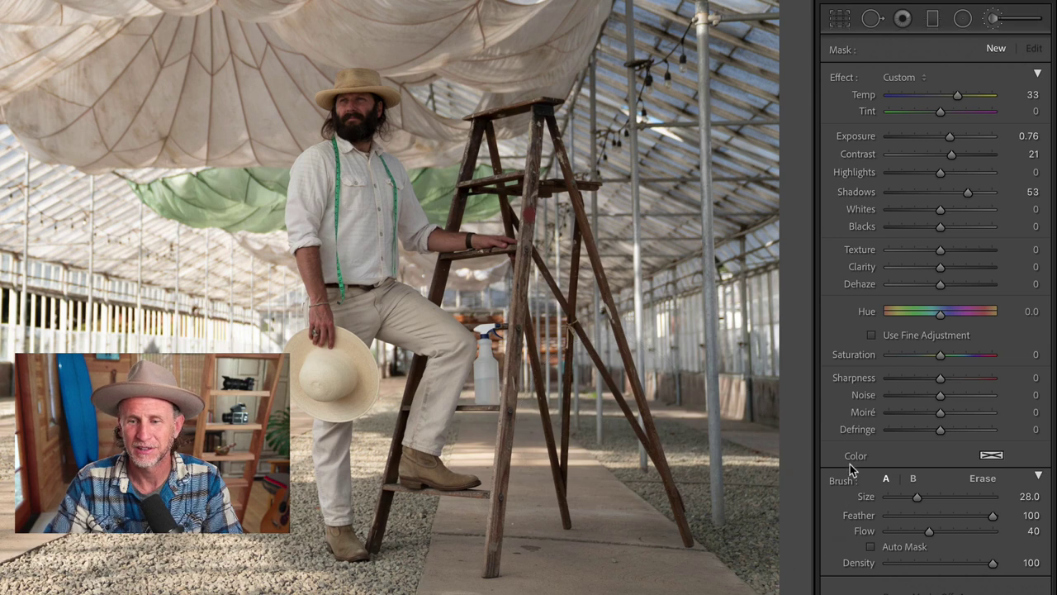
scroll(772, 427, up, 8)
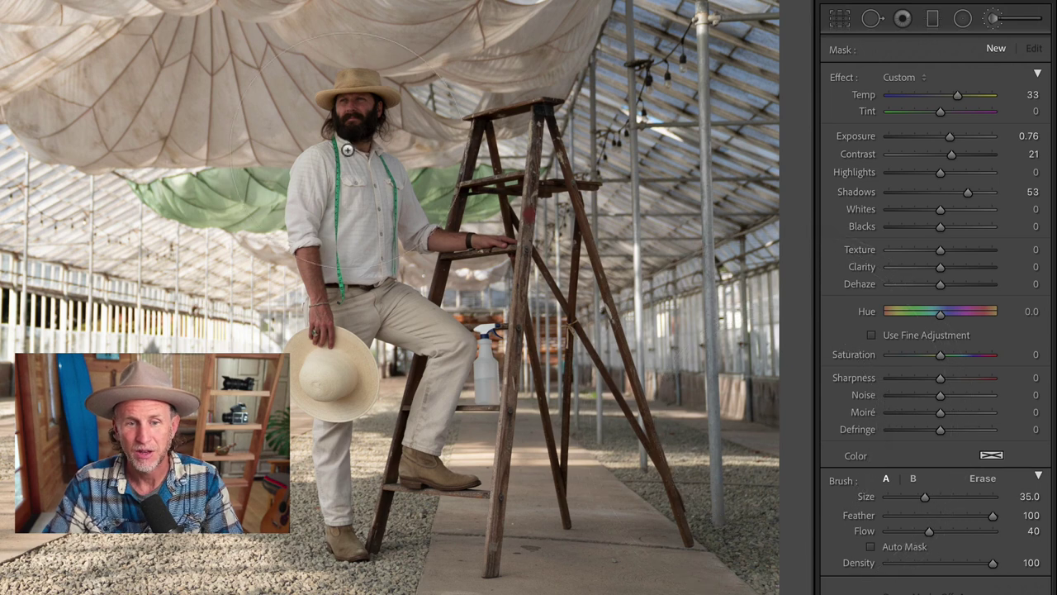
Step: Paint over the canopy and the man, reducing the brush Size to 30, and set the adjustment's Exposure to 1.18
drag(226, 79, 383, 156)
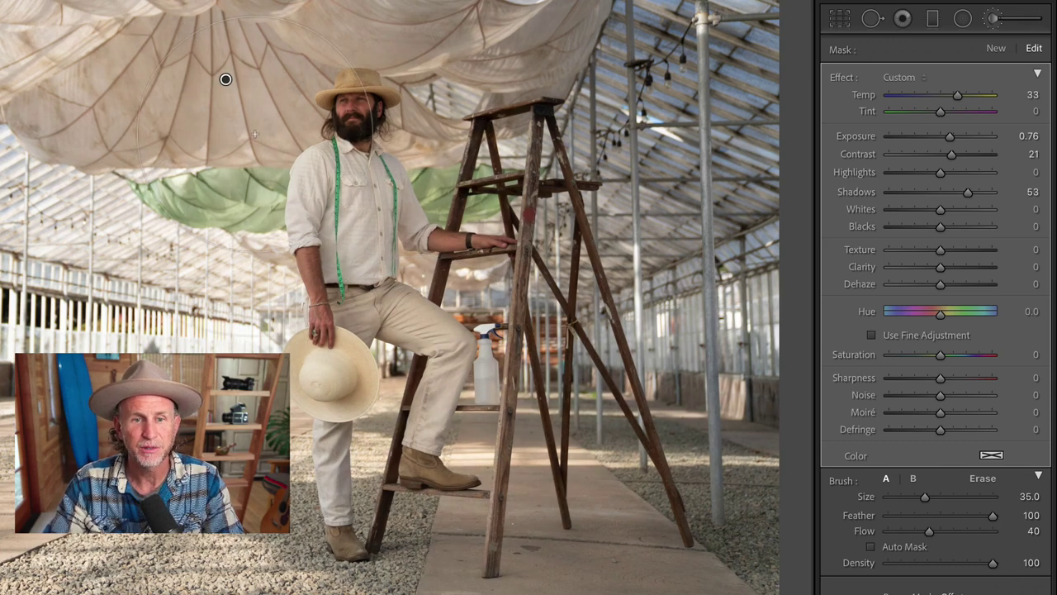
key(bracketleft)
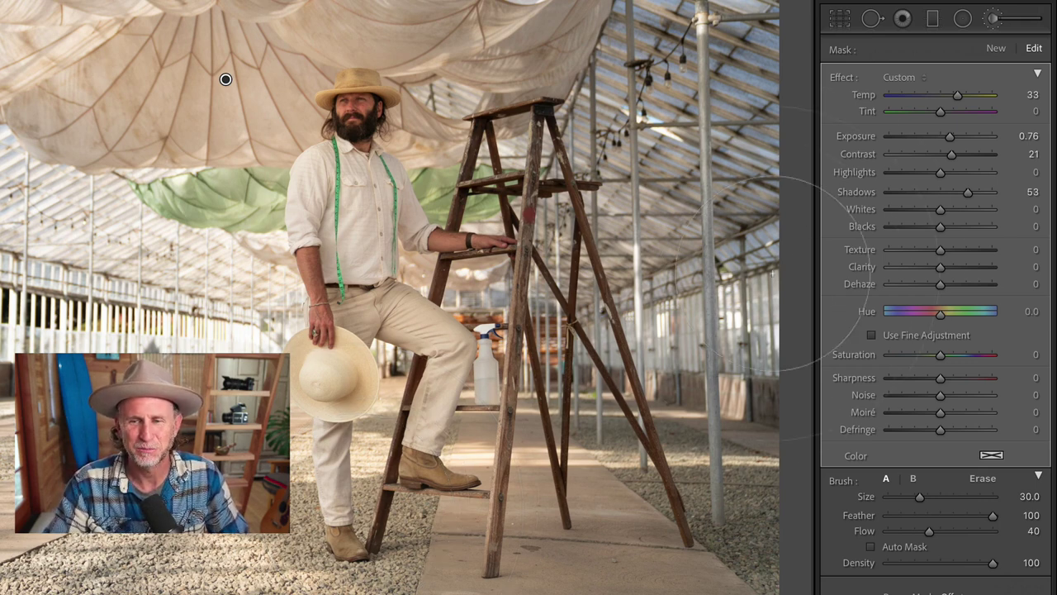
drag(950, 136, 752, 141)
drag(898, 140, 955, 141)
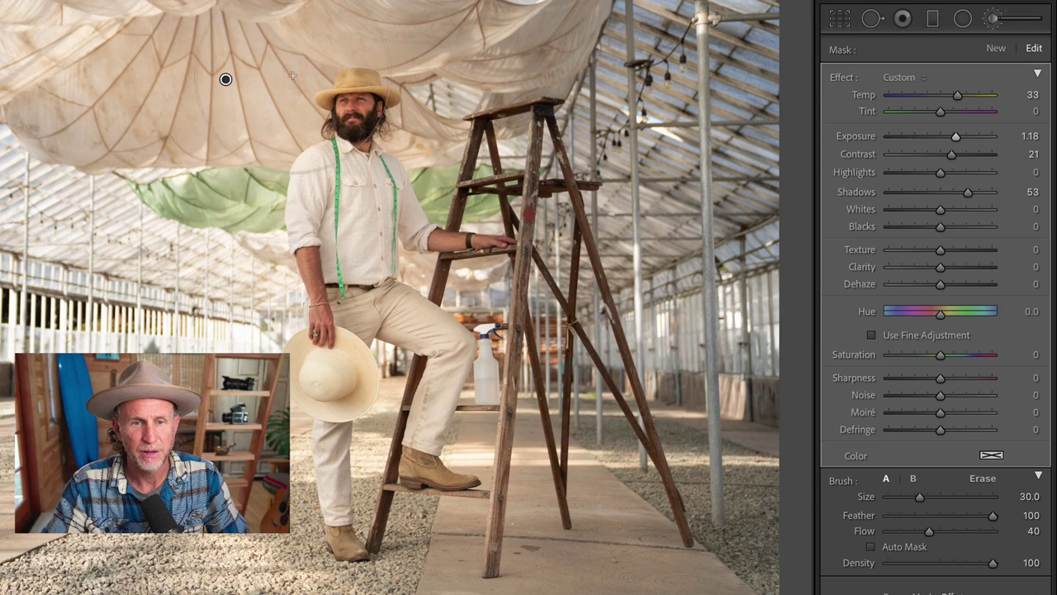
Step: Show the mask overlay on the painted area, cycle through its overlay colors back to green, and hide it
key(o)
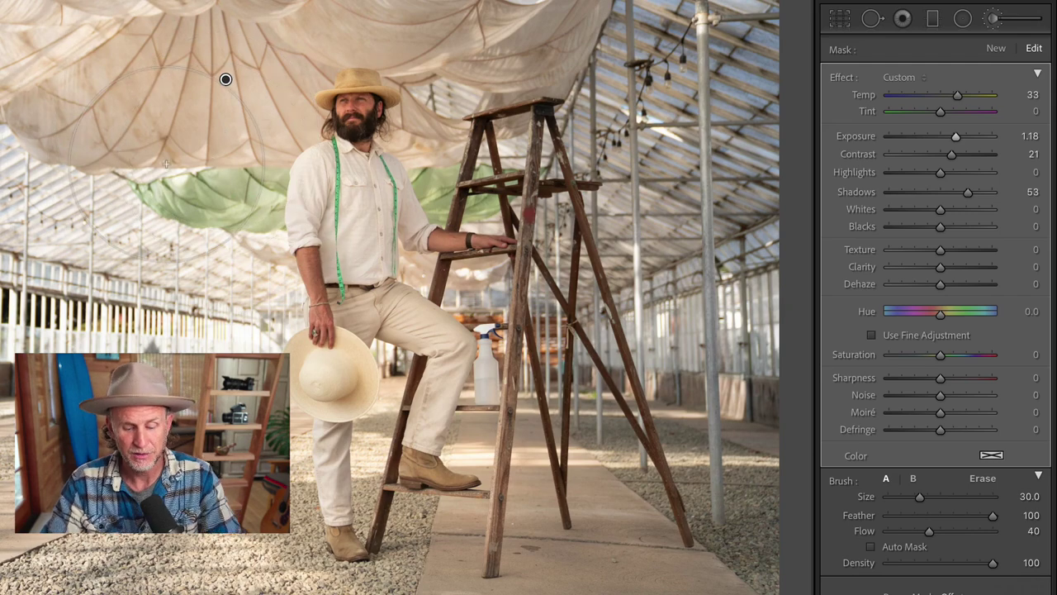
key(o)
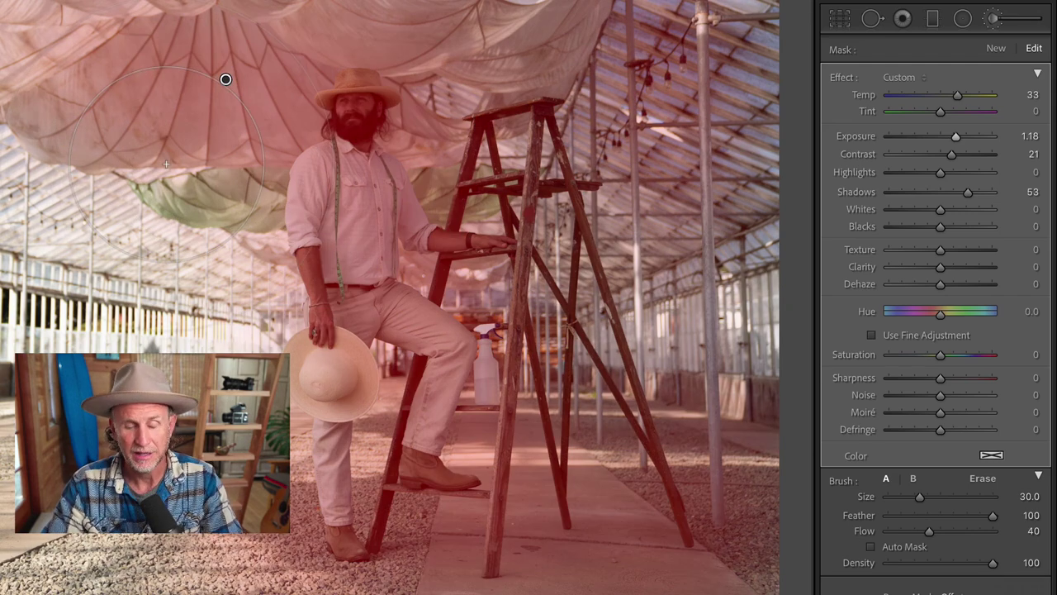
key(shift+o)
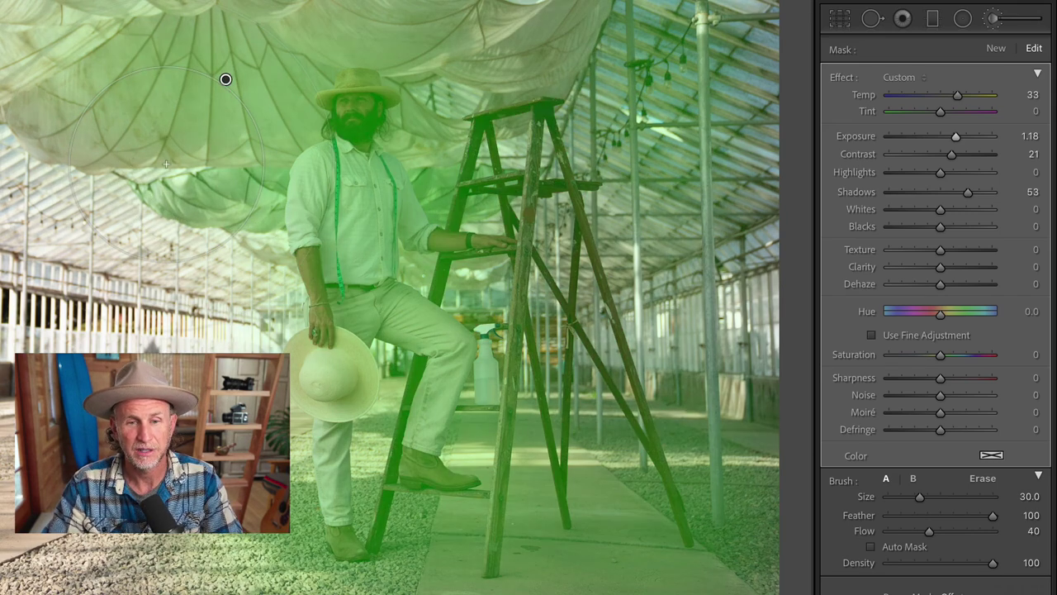
key(shift+o)
key(shift+o)
key(shift+o)
key(shift+o)
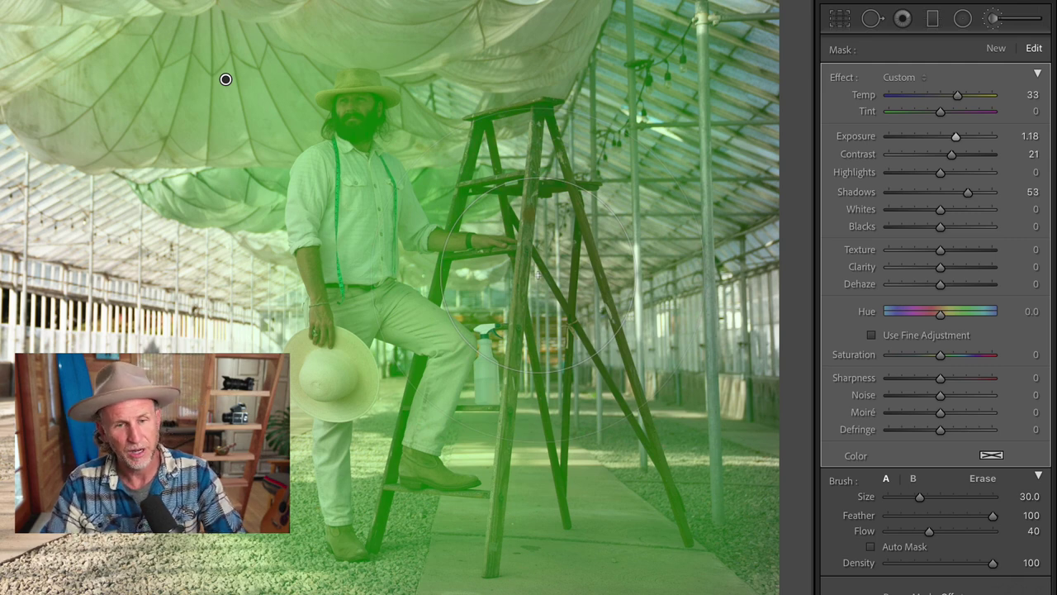
key(o)
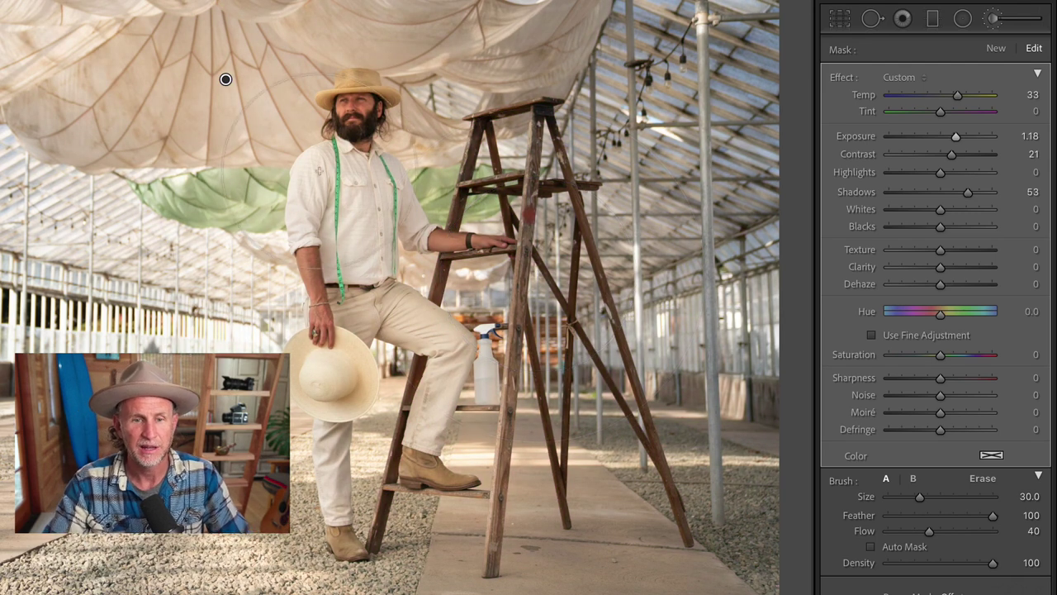
Step: Set the brush Size to 22, Feather to 75 and Flow to 60, and paint more of the adjustment over the canopy and the man
scroll(226, 134, down, 5)
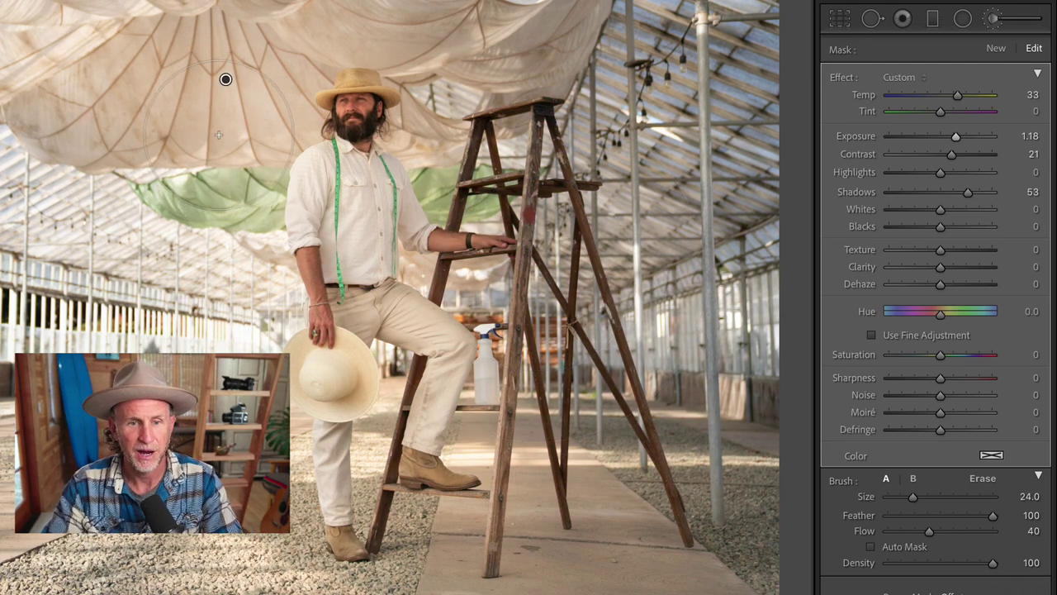
key(shift+bracketleft)
key(shift+bracketleft)
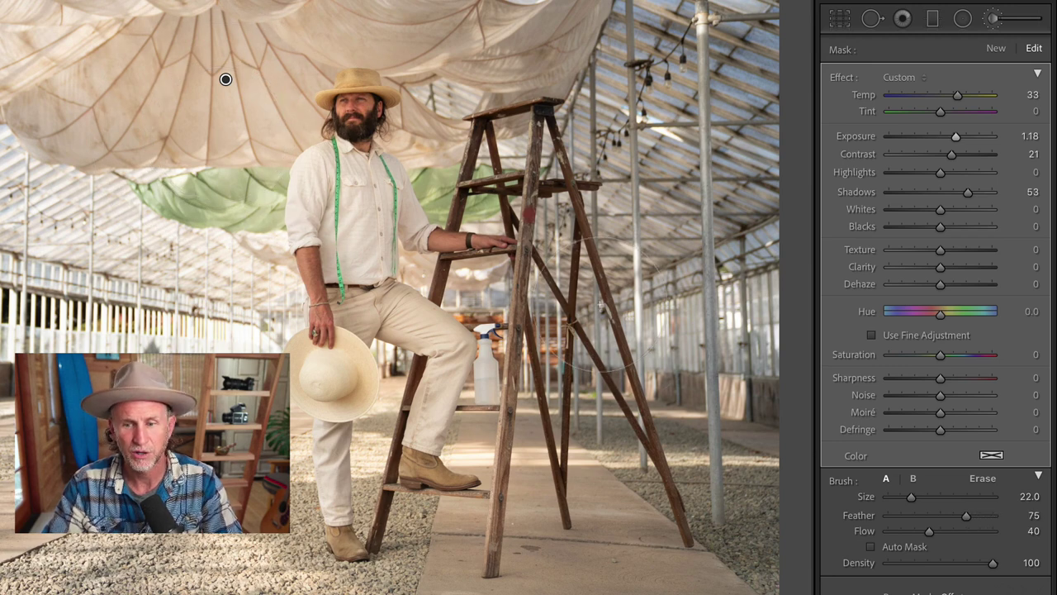
key(6)
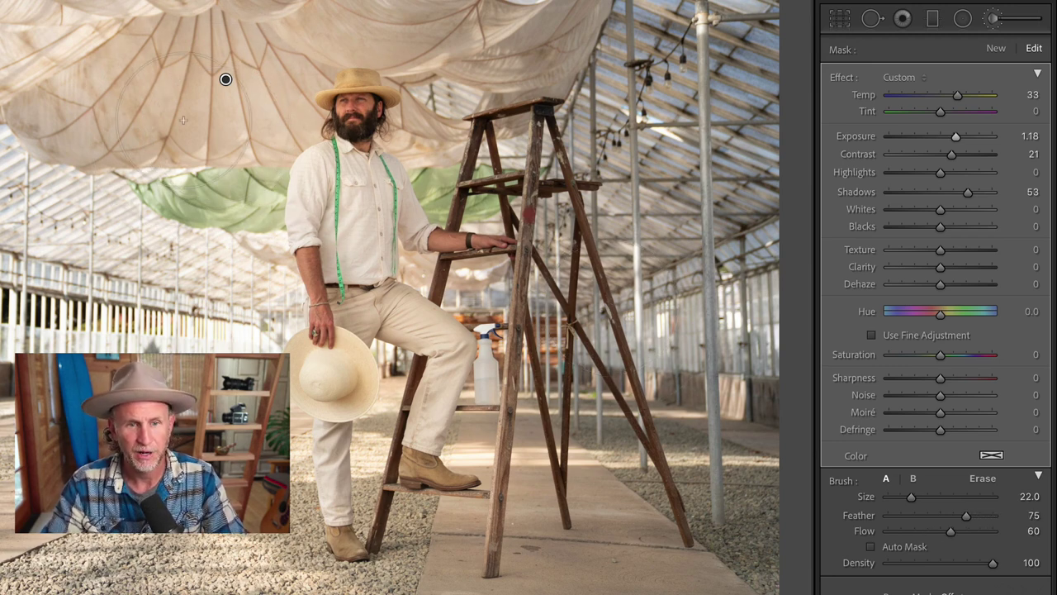
mouse_move(31, 87)
mouse_down()
mouse_move(57, 37)
mouse_move(248, 10)
mouse_move(333, 10)
mouse_move(496, 58)
mouse_move(380, 91)
mouse_move(248, 232)
mouse_move(363, 536)
mouse_move(714, 547)
mouse_move(578, 507)
mouse_move(496, 182)
mouse_move(355, 248)
mouse_up()
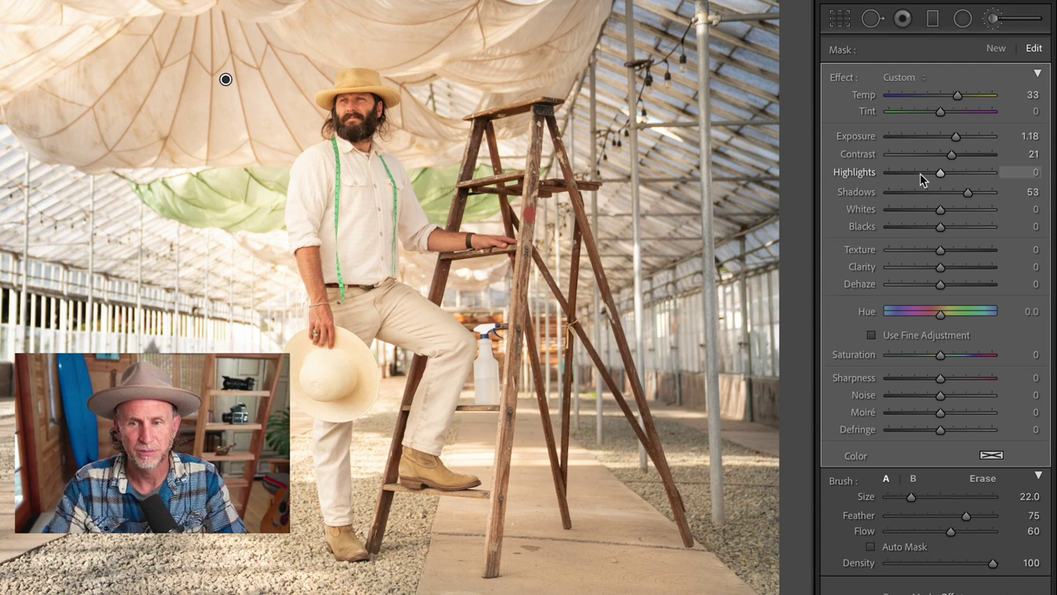
Step: Set the painted adjustment's Highlights to -100, Contrast to 41 and Shadows to 59
drag(920, 174, 880, 174)
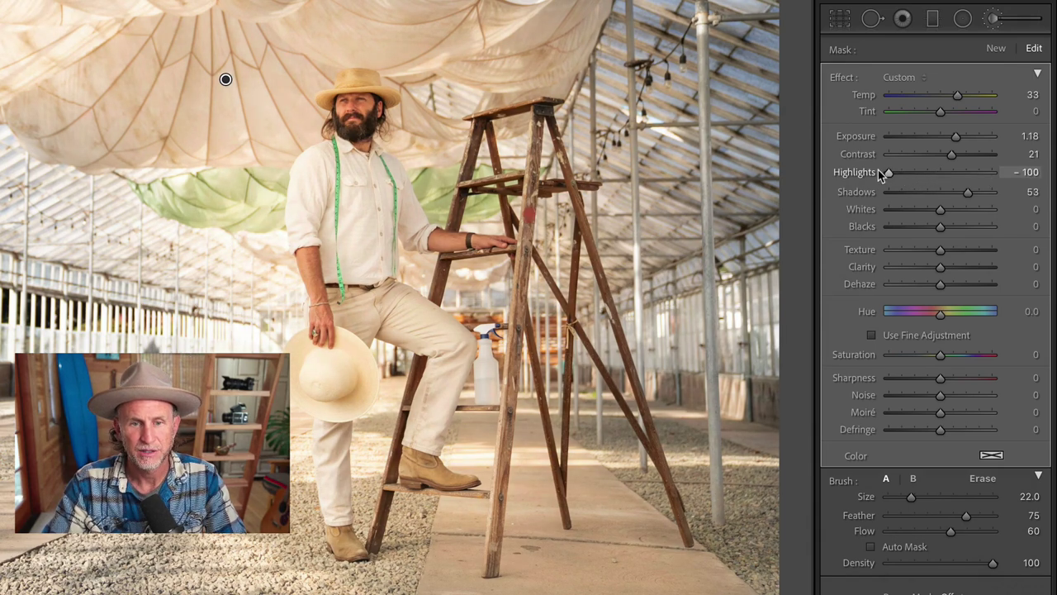
drag(951, 153, 961, 154)
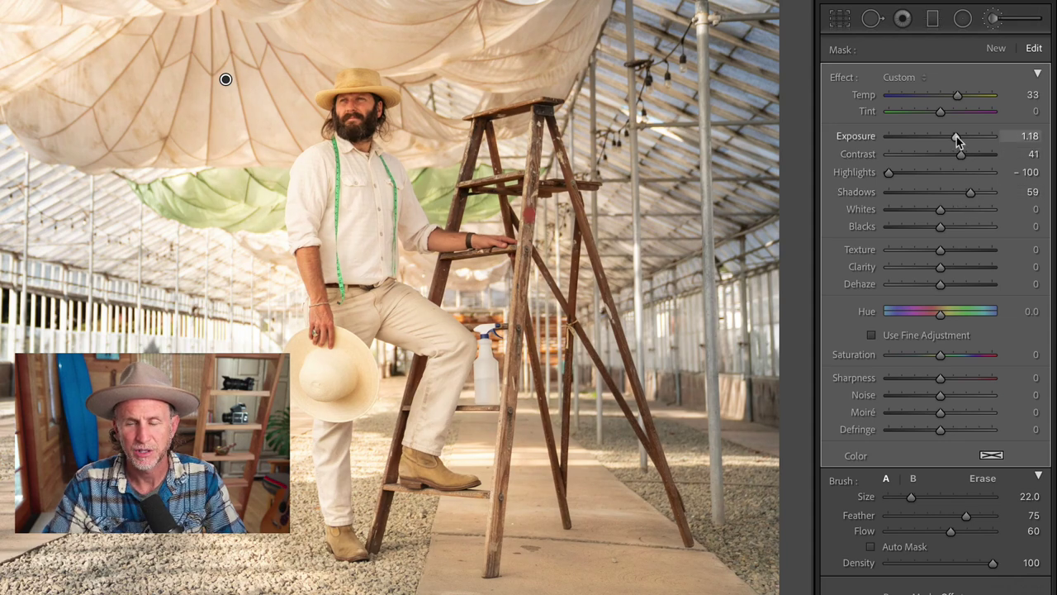
Step: Set the painted adjustment's Exposure to 1.34, Contrast to 46 and Temp to 26, and compare the photo with its original
drag(956, 136, 964, 153)
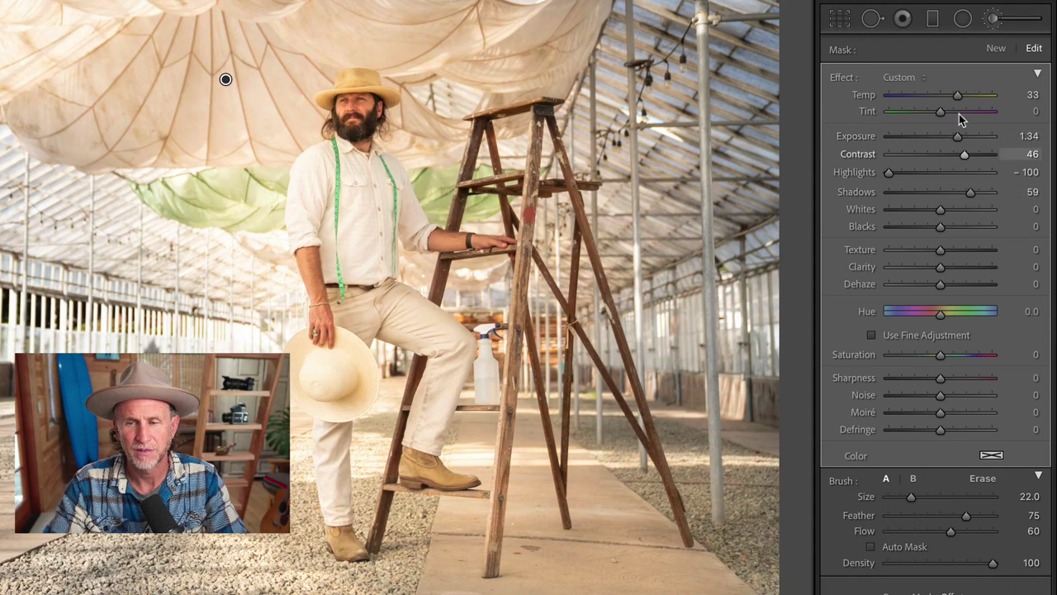
drag(957, 95, 951, 96)
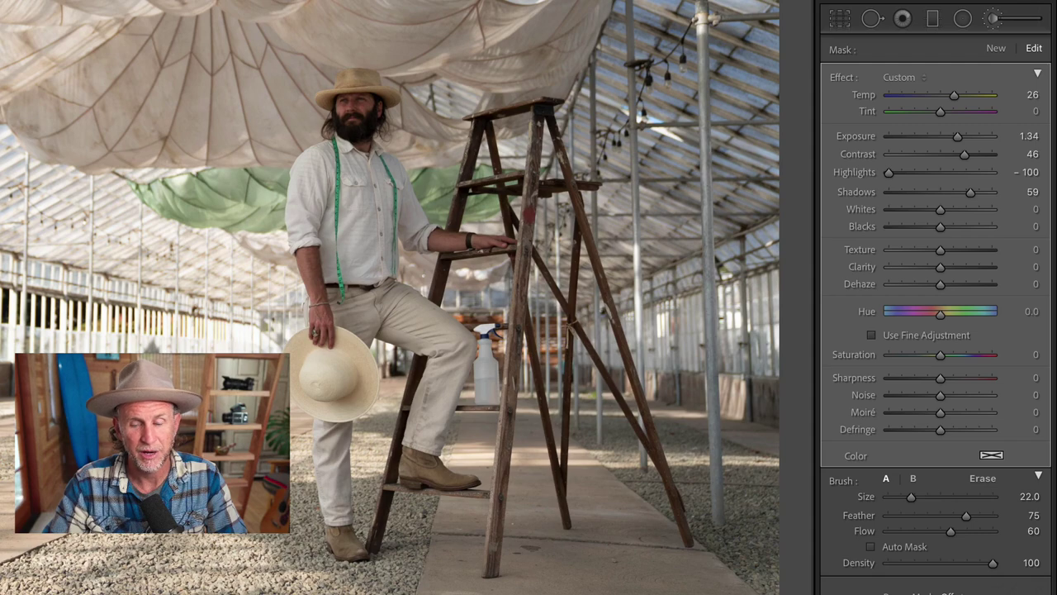
key(backslash)
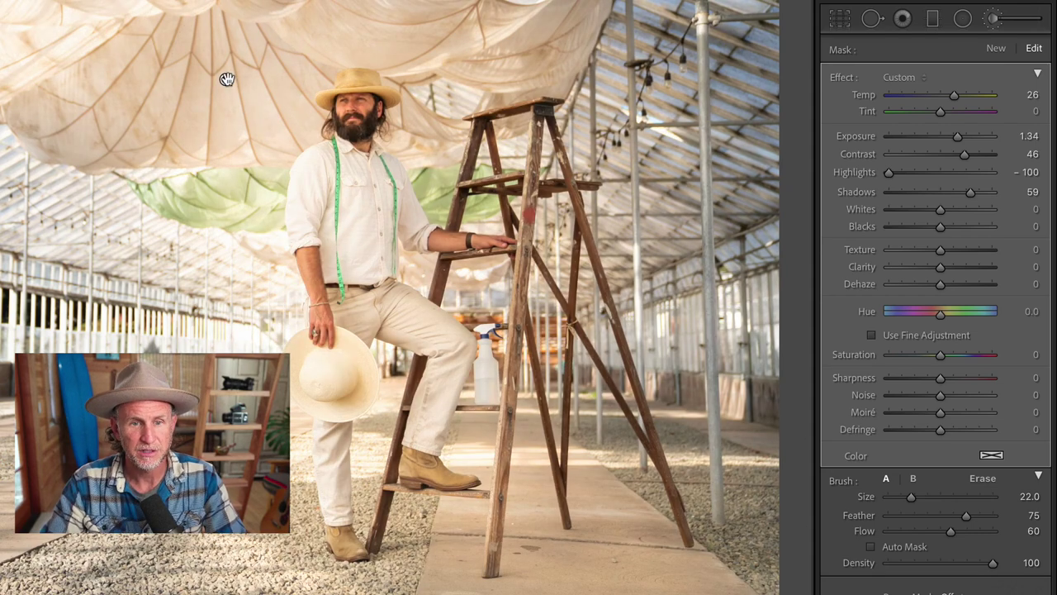
Step: Delete the painted adjustment and paint a new one over the man and his surroundings with brush Size 64.6 and Flow 100
key(Delete)
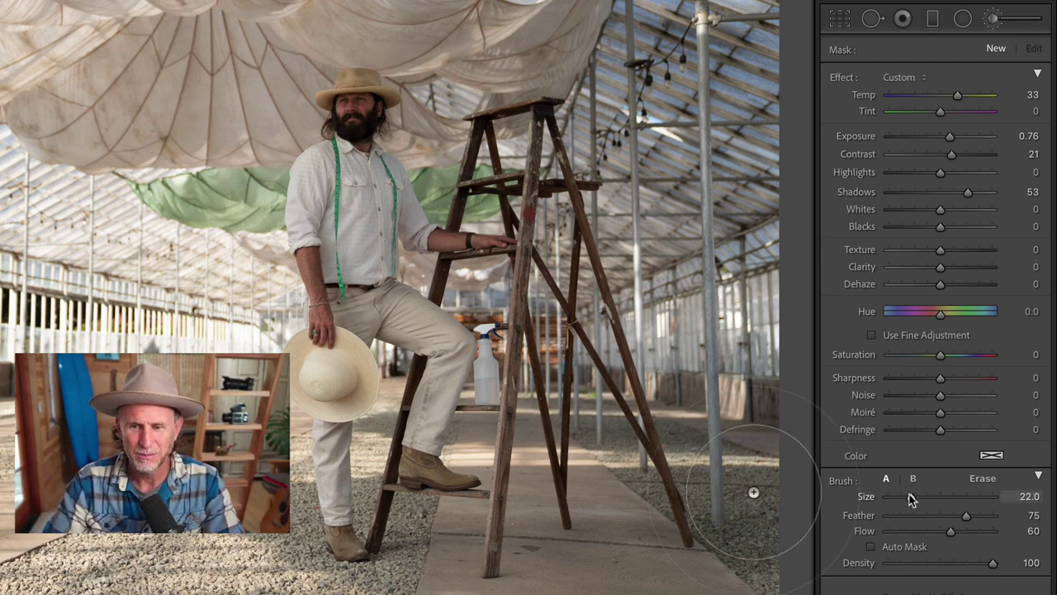
drag(910, 496, 964, 502)
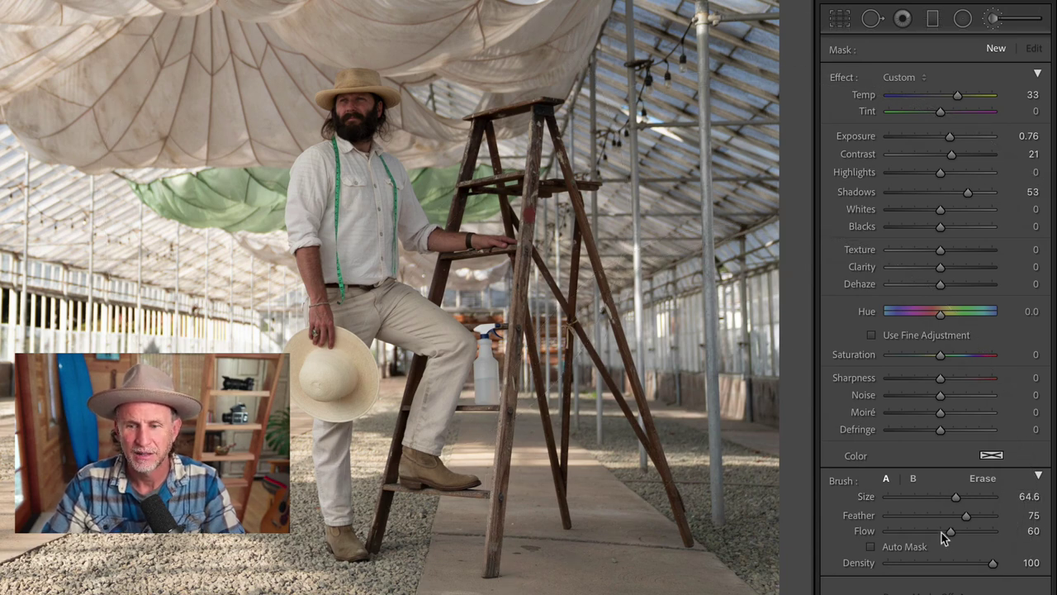
drag(950, 531, 1001, 537)
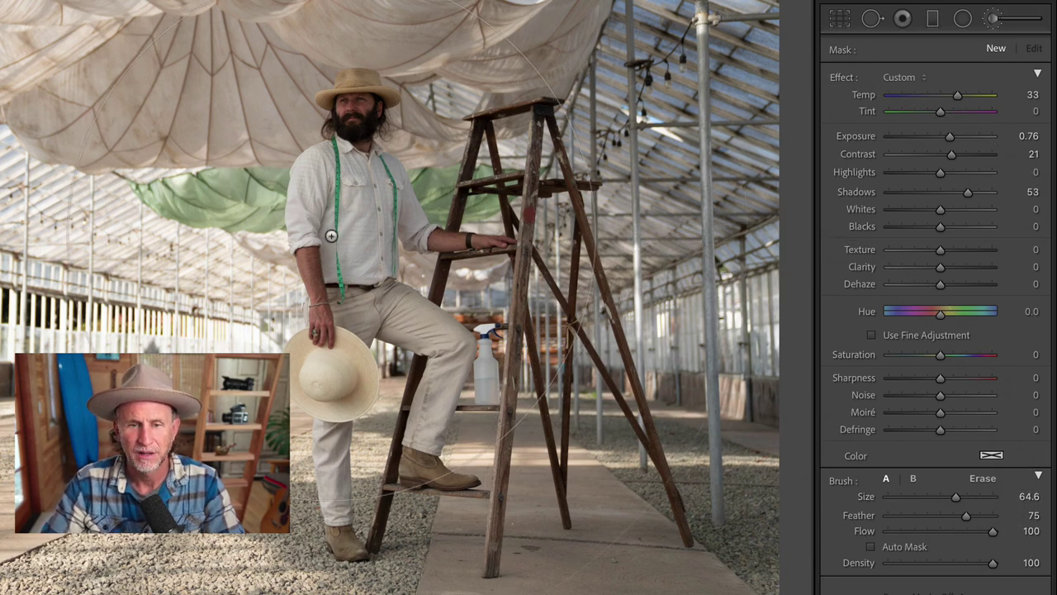
click(395, 340)
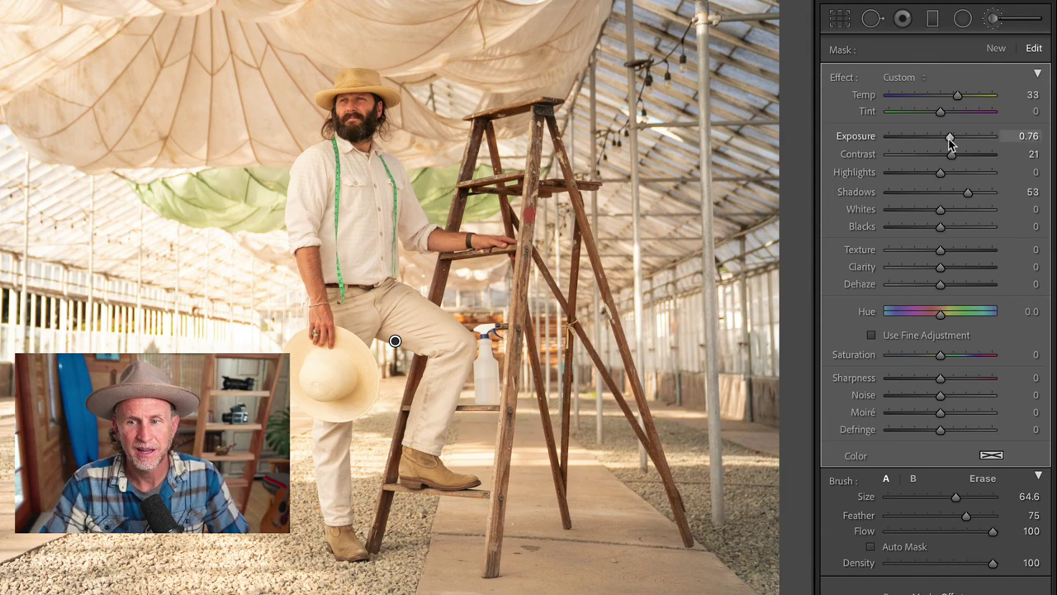
Step: Set the new adjustment's Exposure to 0.72 and scale its combined settings to an Amount of 41
drag(950, 141, 952, 137)
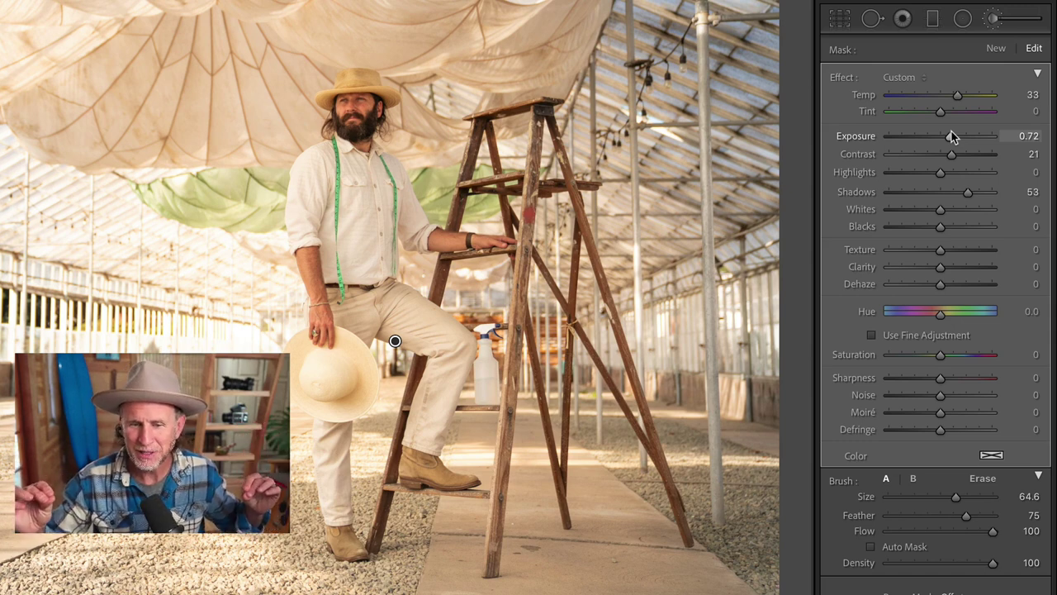
click(1037, 73)
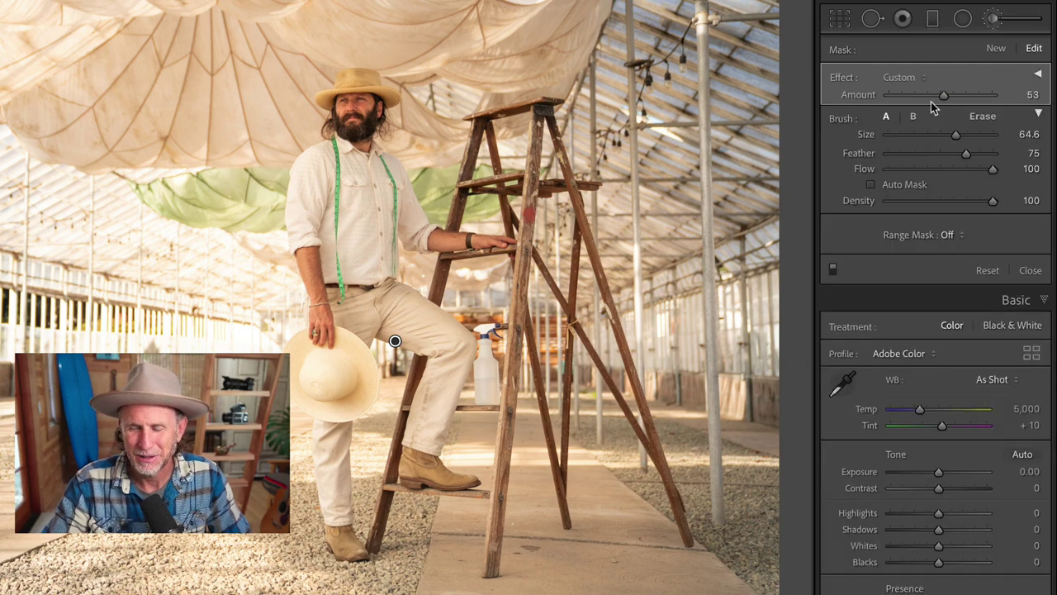
drag(944, 95, 917, 96)
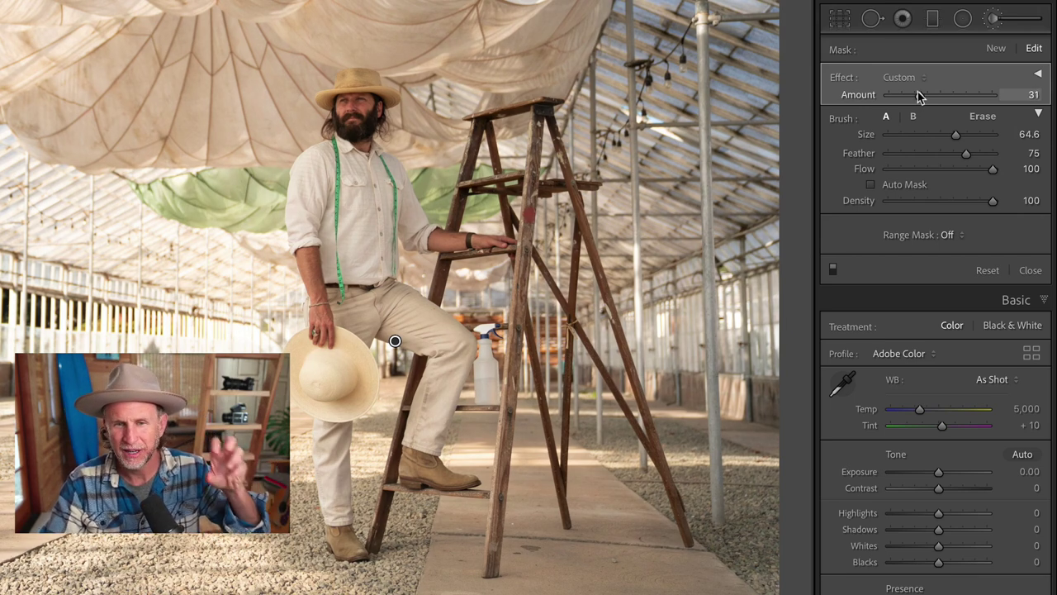
mouse_move(917, 94)
mouse_down()
mouse_move(903, 97)
mouse_move(930, 96)
mouse_up()
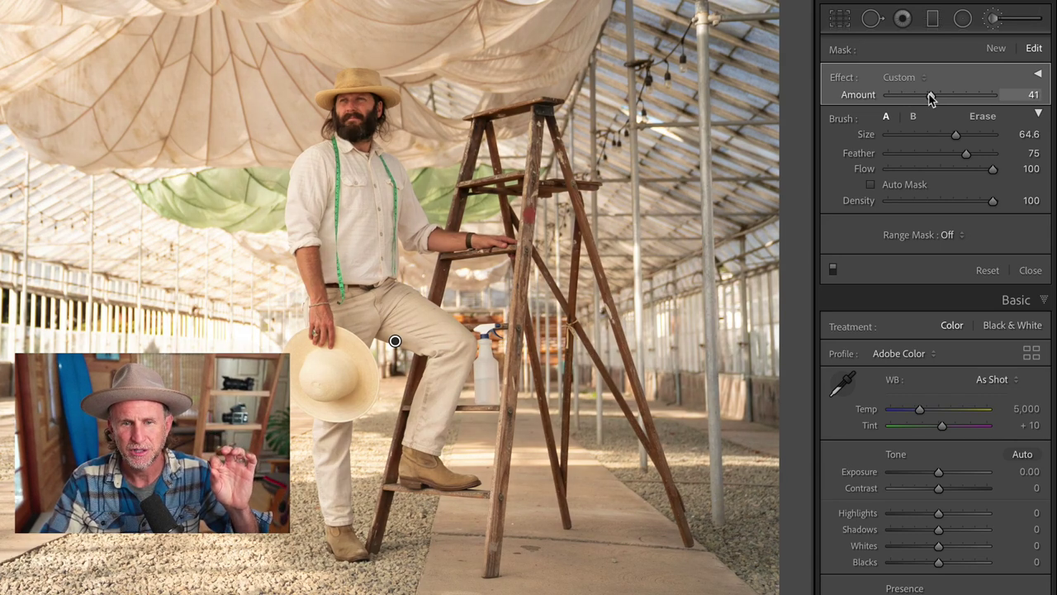
click(1038, 73)
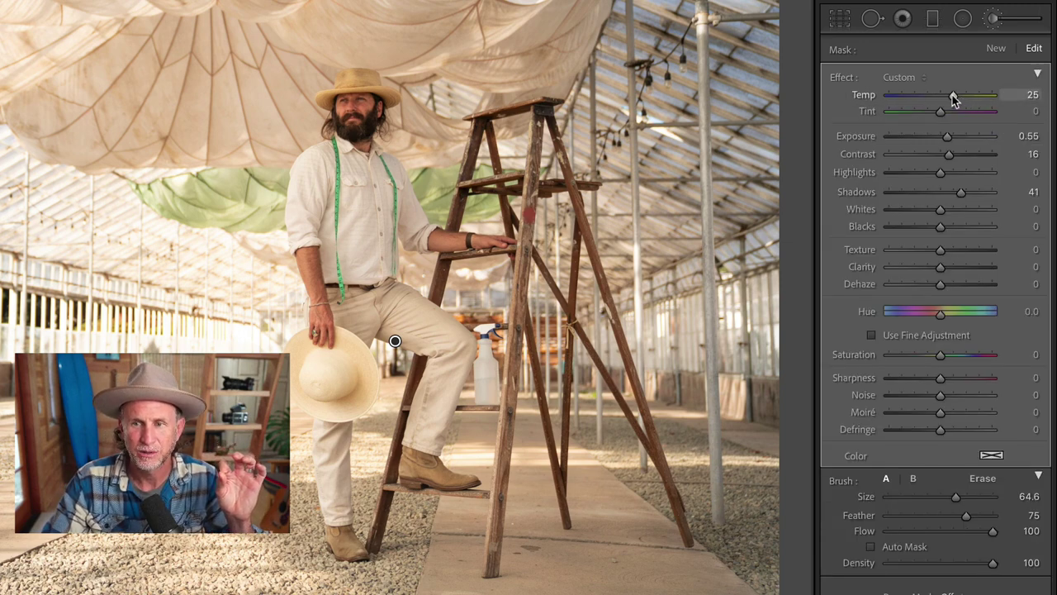
Step: Set Temp to 17, Saturation to 11, Clarity to 18, Shadows to 46, Highlights to -11 and Exposure to 0.71, and compare with the original
drag(954, 98, 949, 97)
drag(940, 354, 949, 359)
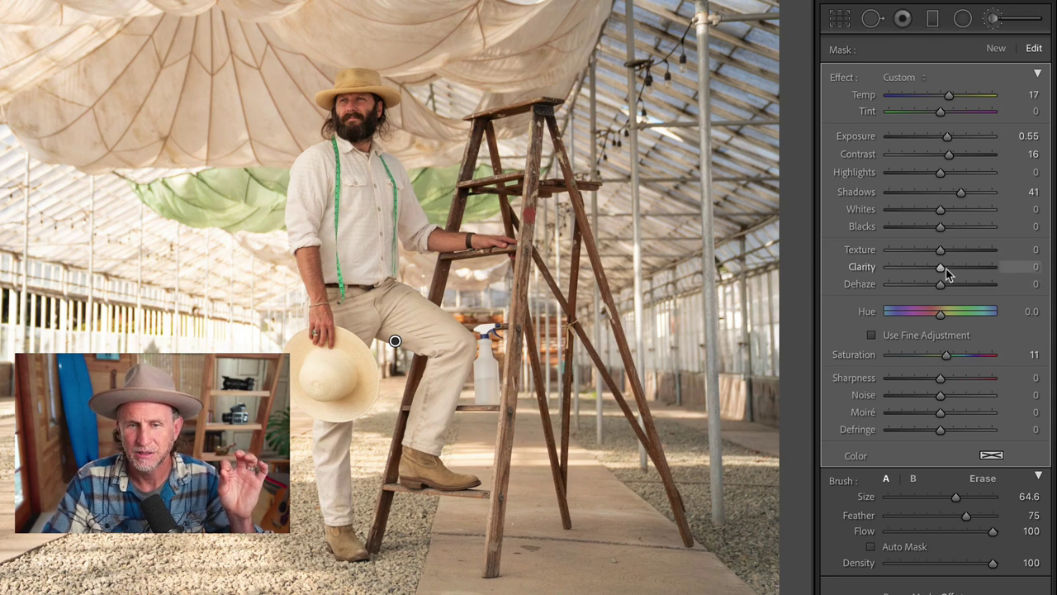
drag(940, 267, 955, 269)
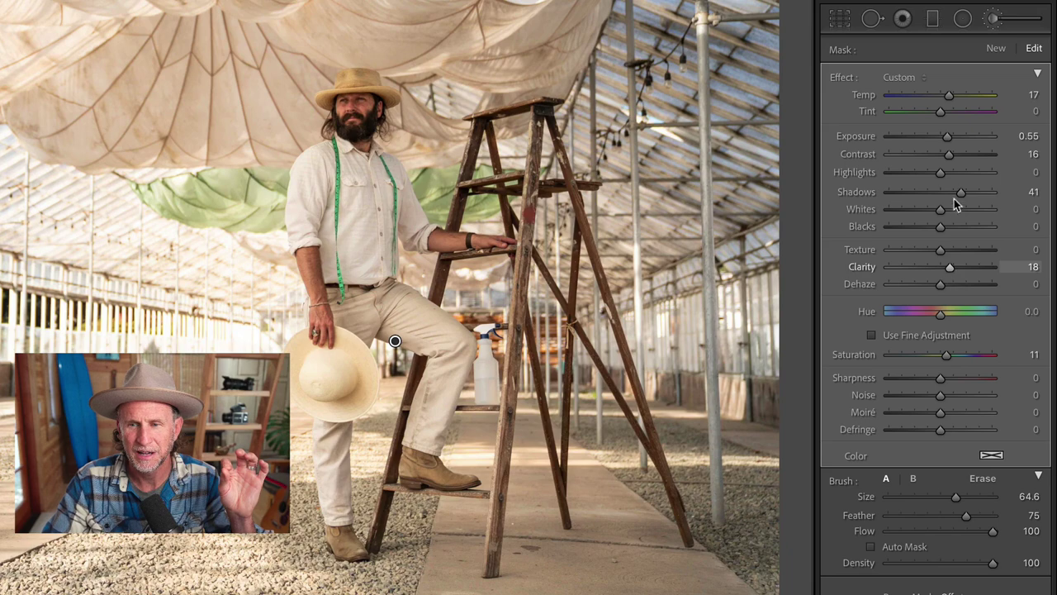
drag(963, 192, 965, 192)
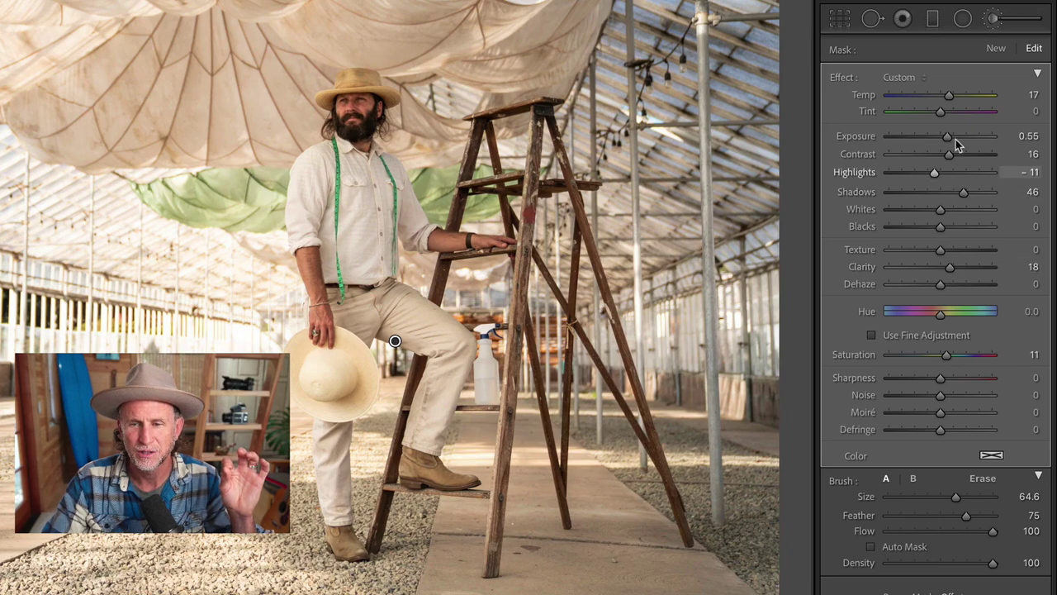
drag(950, 137, 951, 136)
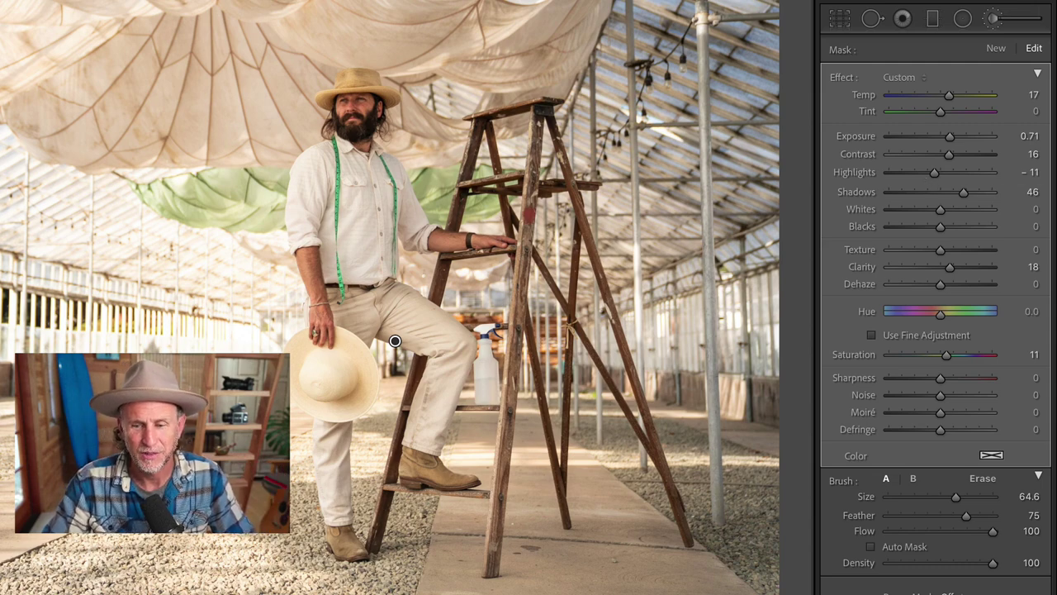
key(backslash)
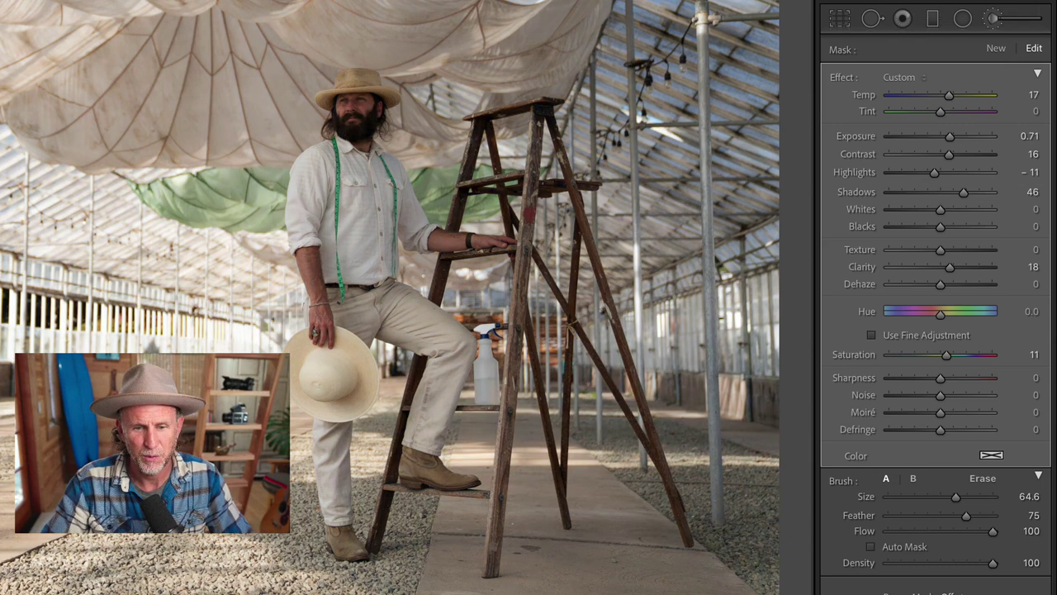
key(backslash)
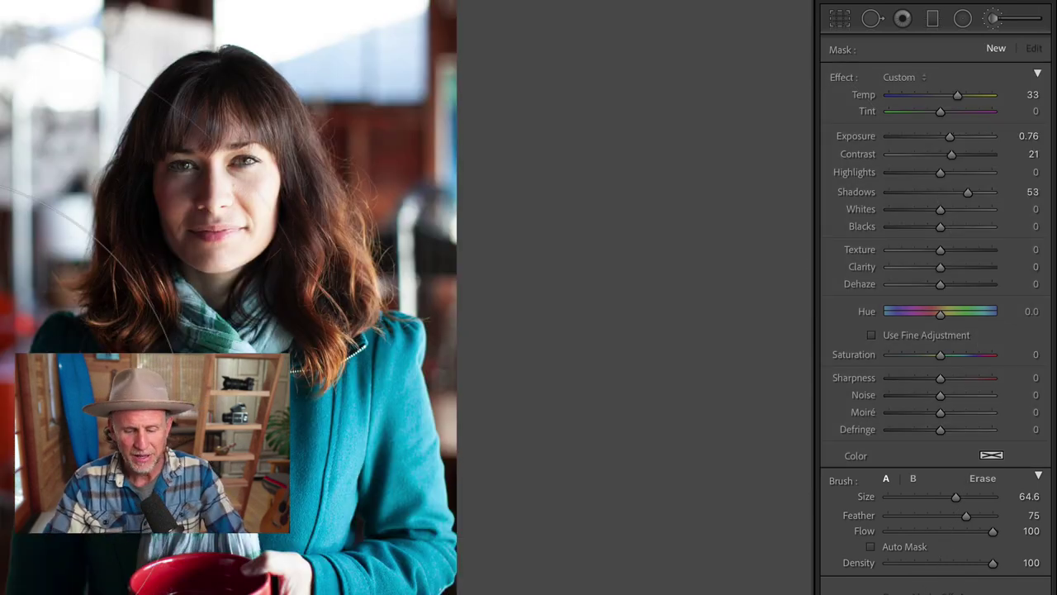
Step: Set the brush Size to 19.1, Feather to 39 and Flow to 52 for close work on the woman's portrait
key(z)
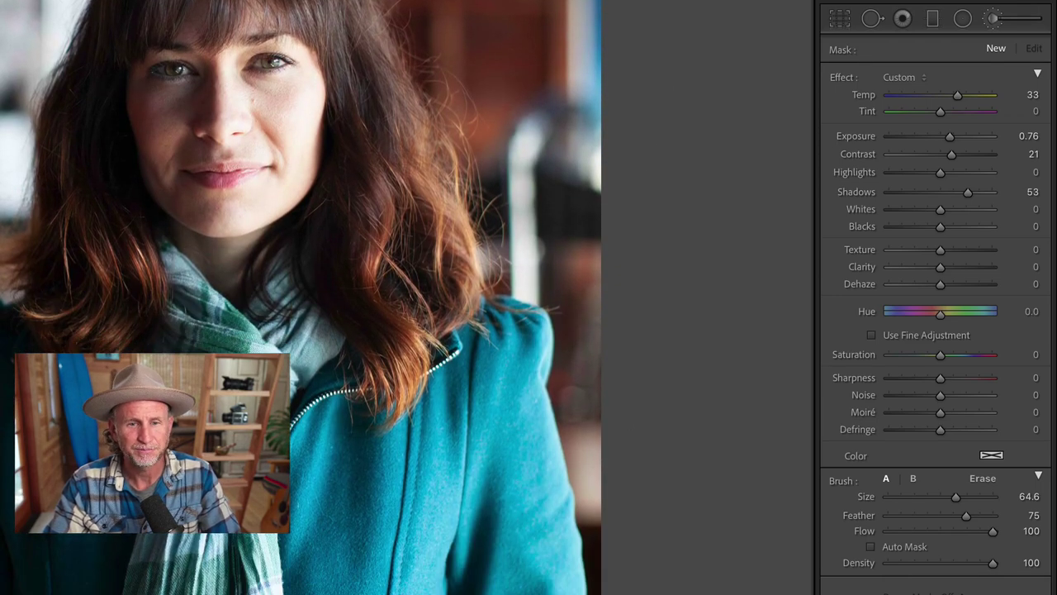
scroll(411, 122, down, 2)
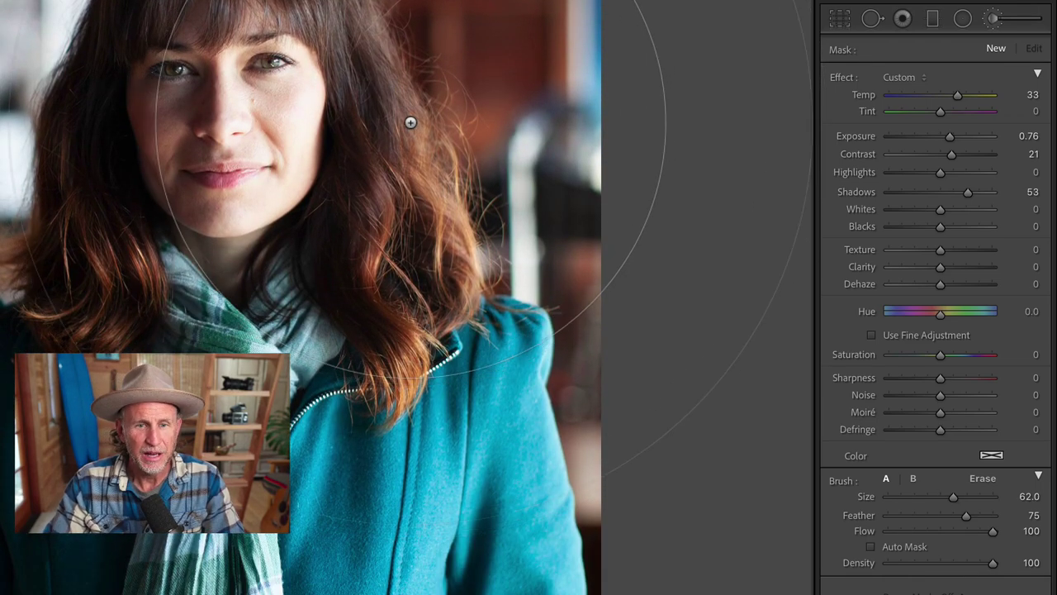
scroll(410, 123, down, 8)
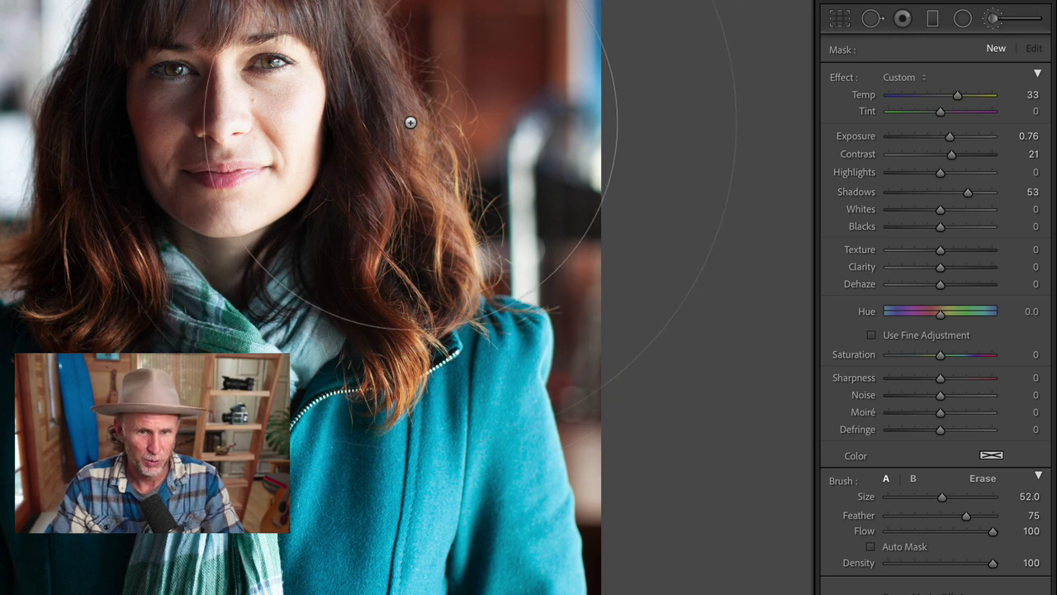
scroll(377, 111, down, 3)
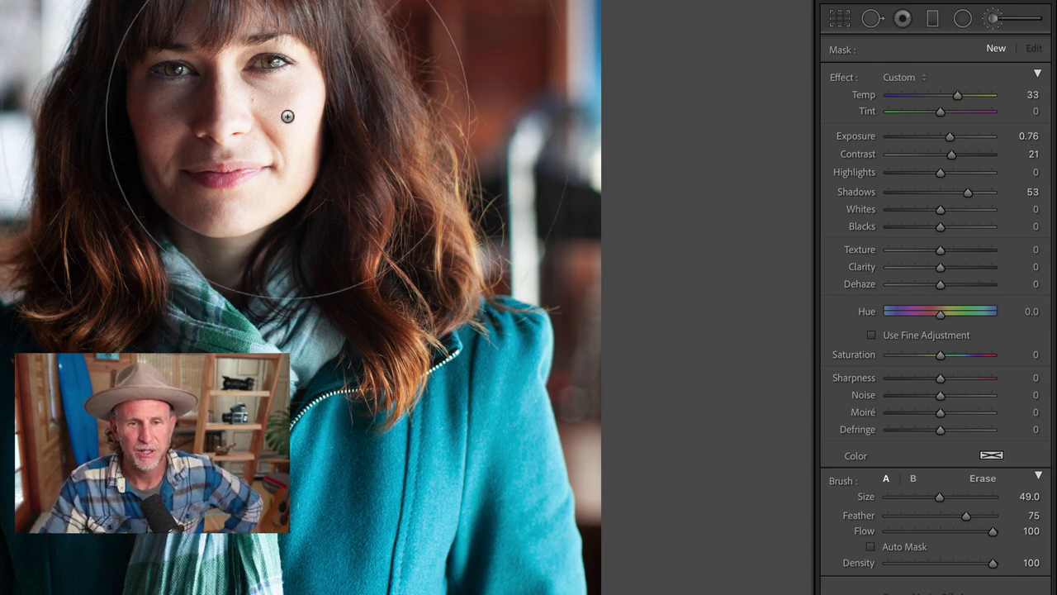
mouse_move(879, 496)
mouse_down()
mouse_move(916, 497)
mouse_move(902, 500)
mouse_move(950, 531)
mouse_up()
click(915, 515)
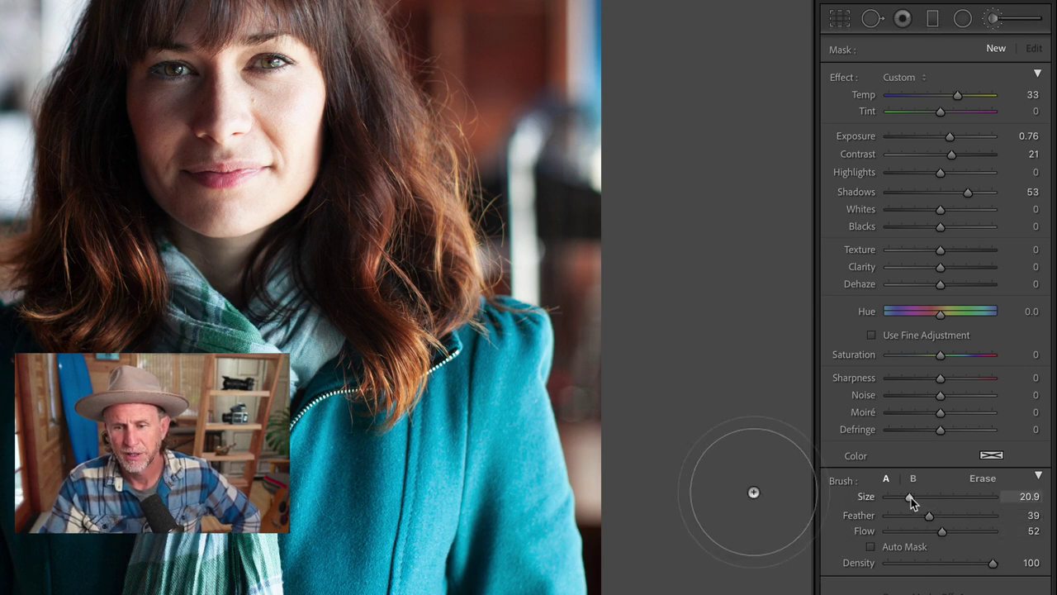
drag(911, 497, 908, 498)
Step: Choose the Highlights effect, paint it over the woman's face, neck and nearby hair, and set Highlights to -100
click(903, 78)
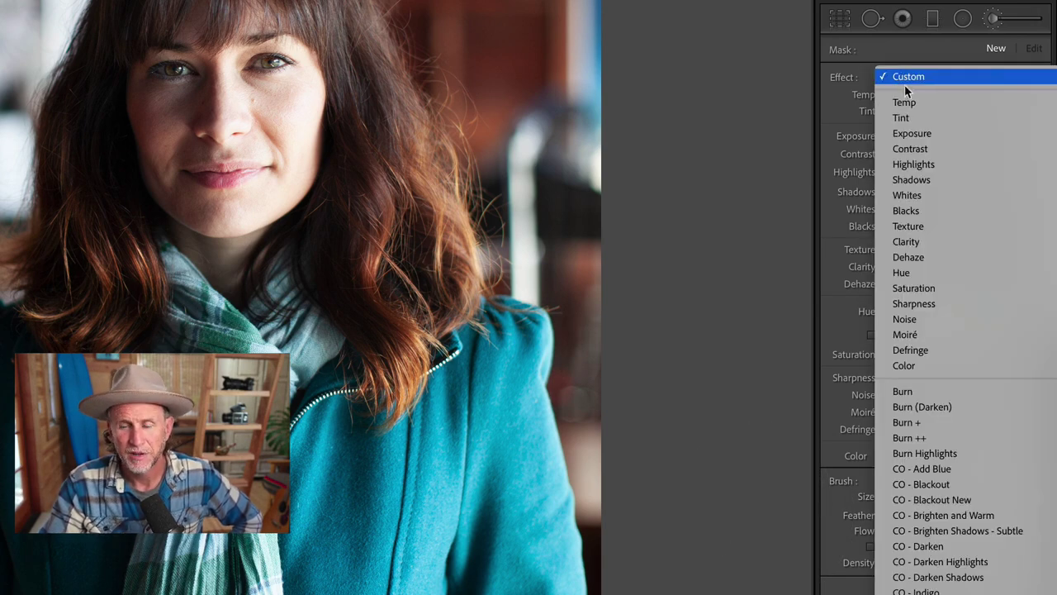
click(922, 171)
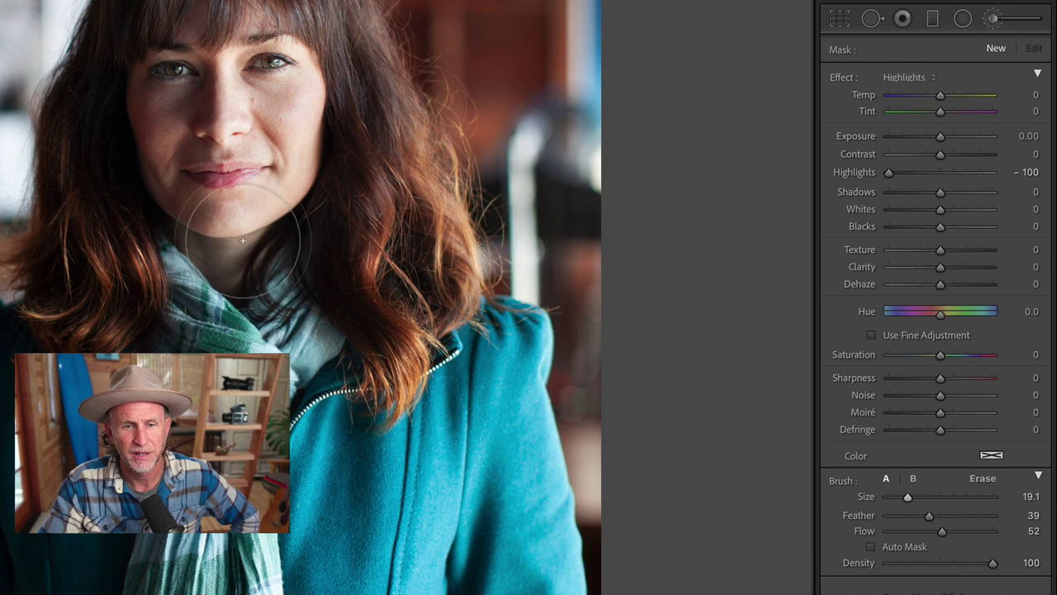
mouse_move(245, 243)
mouse_down()
mouse_move(243, 95)
mouse_move(229, 62)
mouse_move(272, 74)
mouse_move(297, 99)
mouse_move(272, 207)
mouse_move(231, 251)
mouse_move(218, 58)
mouse_move(289, 74)
mouse_move(261, 207)
mouse_move(298, 346)
mouse_up()
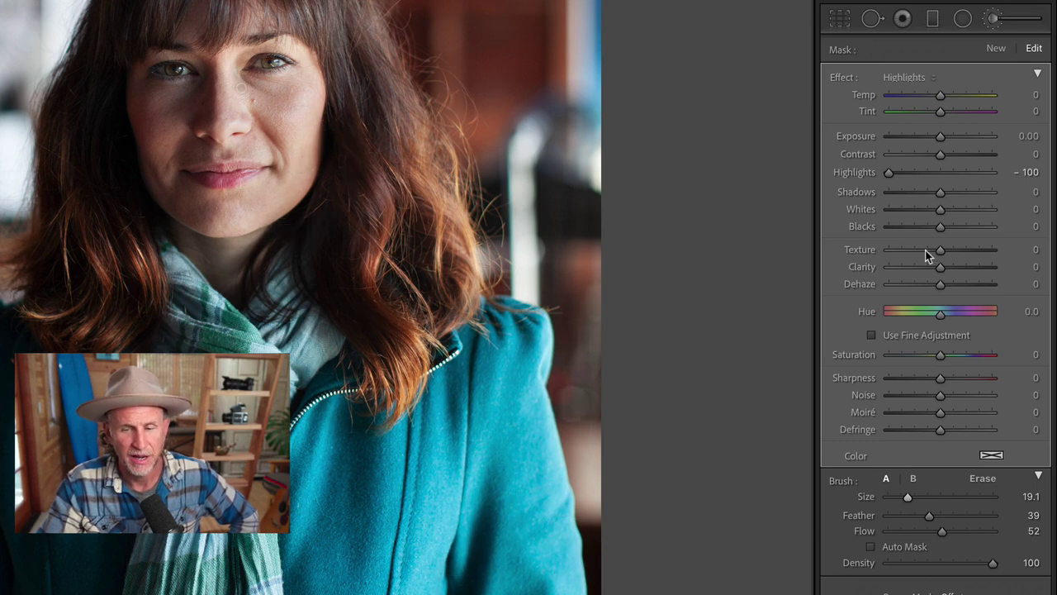
drag(890, 172, 892, 172)
drag(958, 175, 880, 172)
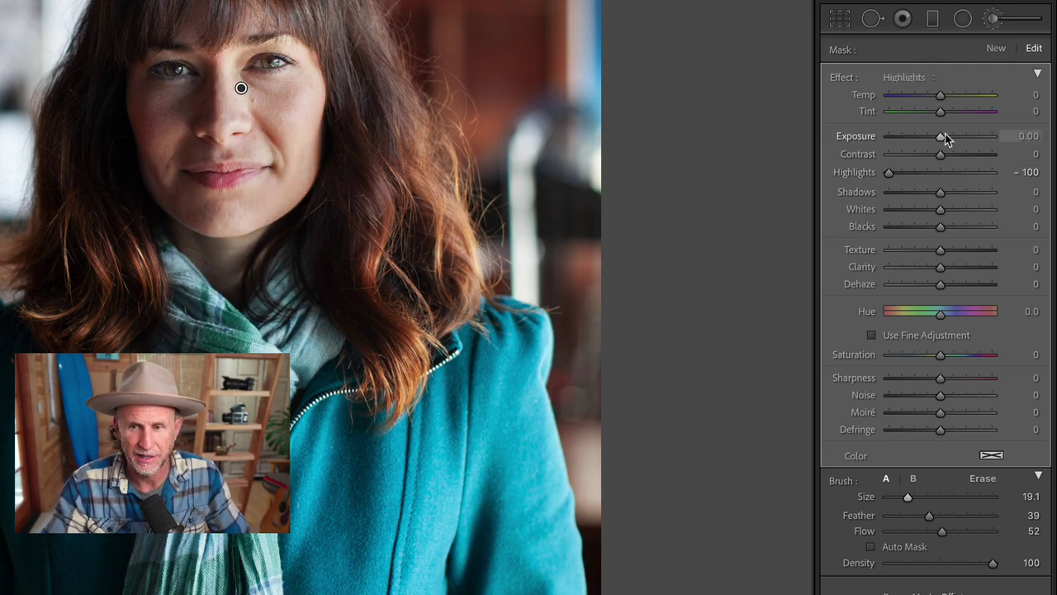
Step: Set the face adjustment's Exposure to -0.18, Shadows to 26 and Contrast to 34
drag(941, 135, 934, 136)
drag(940, 191, 955, 191)
mouse_move(940, 154)
mouse_down()
mouse_move(957, 154)
mouse_move(940, 136)
mouse_up()
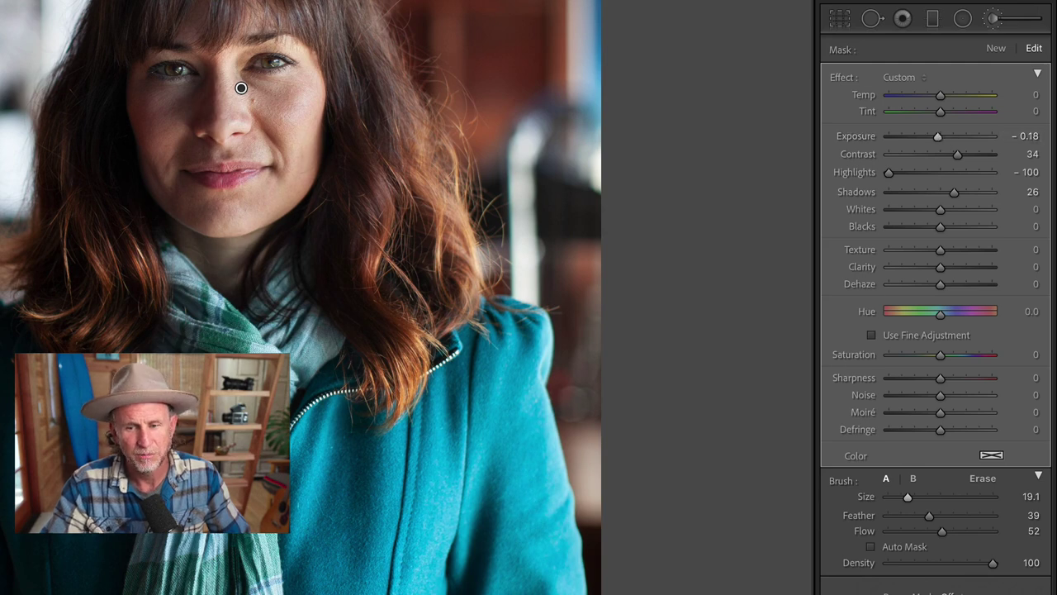
Step: Compare the retouched portrait with its original, including a closer view of the face
key(backslash)
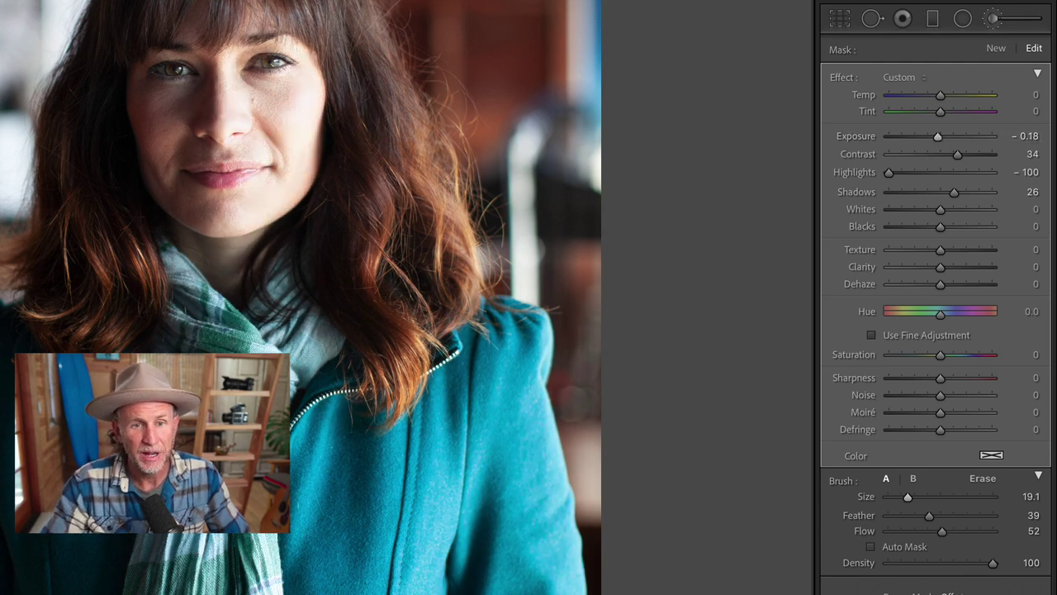
key(backslash)
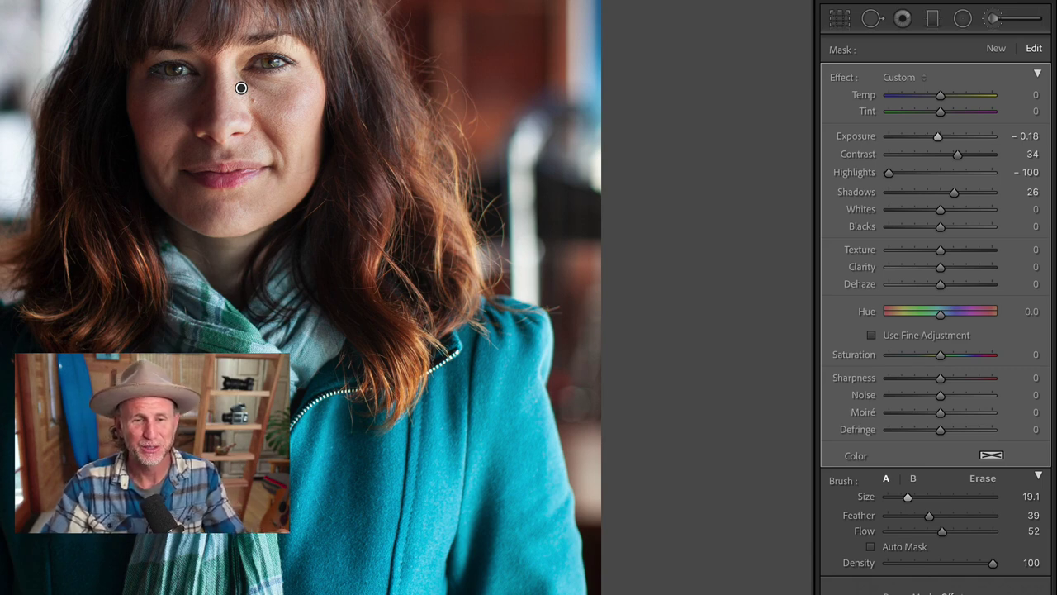
key(backslash)
key(backslash)
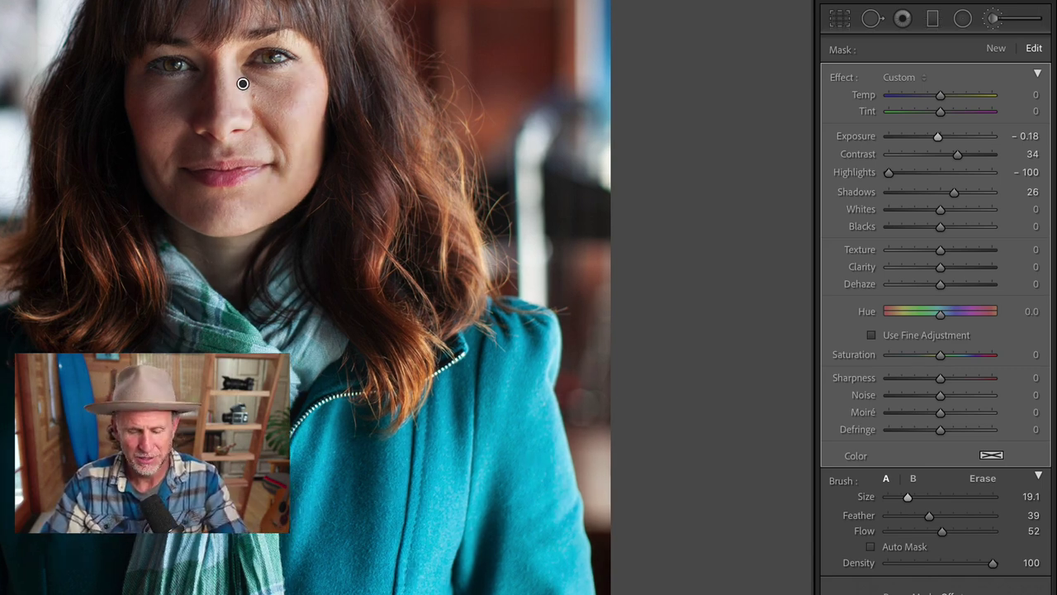
key(ctrl+equal)
drag(484, 154, 462, 295)
key(backslash)
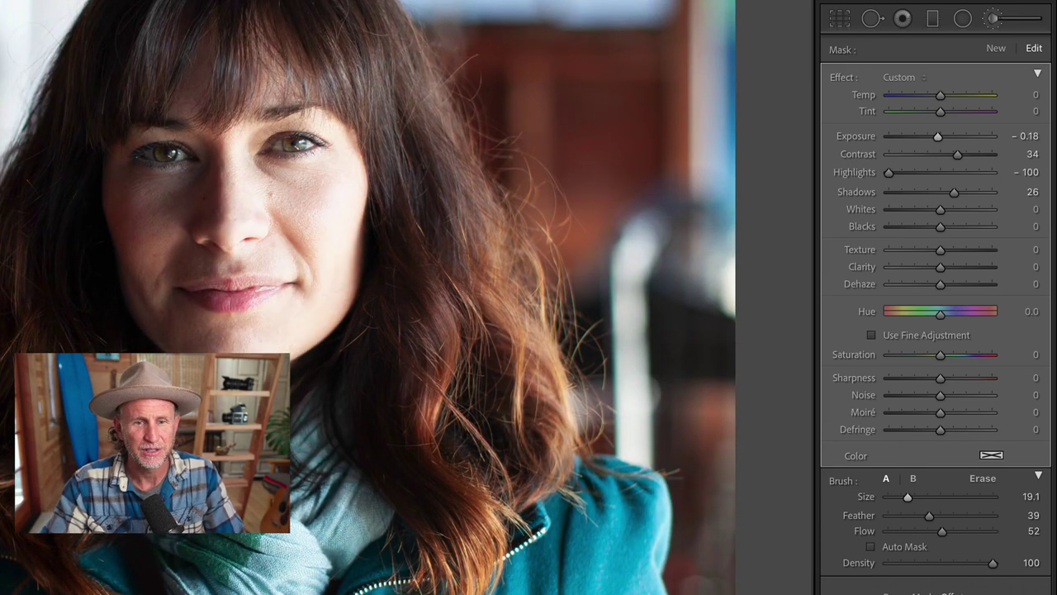
key(backslash)
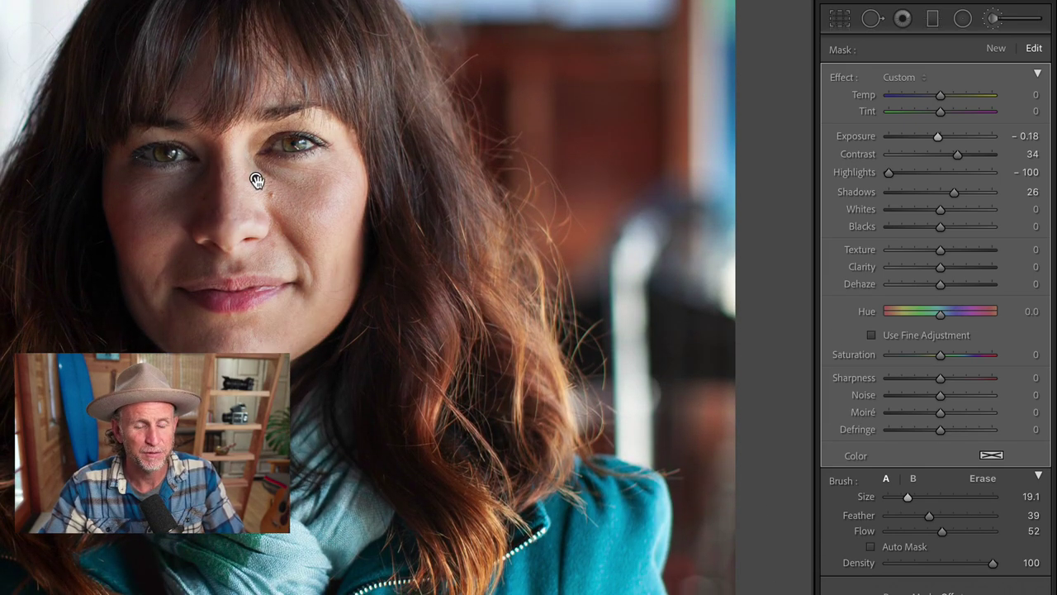
Step: Show the mask overlay of the face adjustment and set its Exposure to -1.18
mouse_move(257, 181)
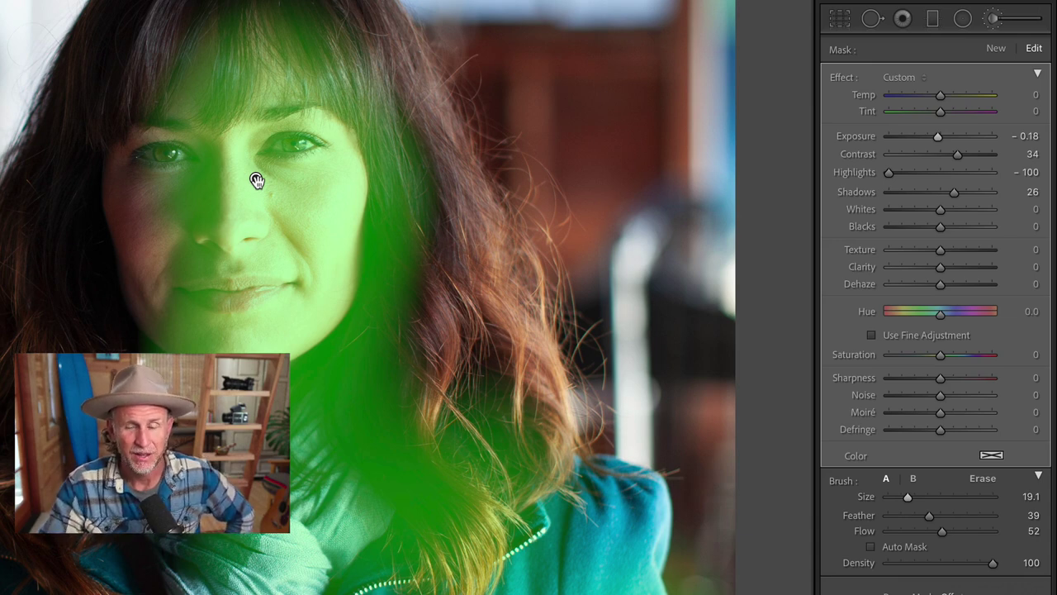
drag(938, 134, 926, 138)
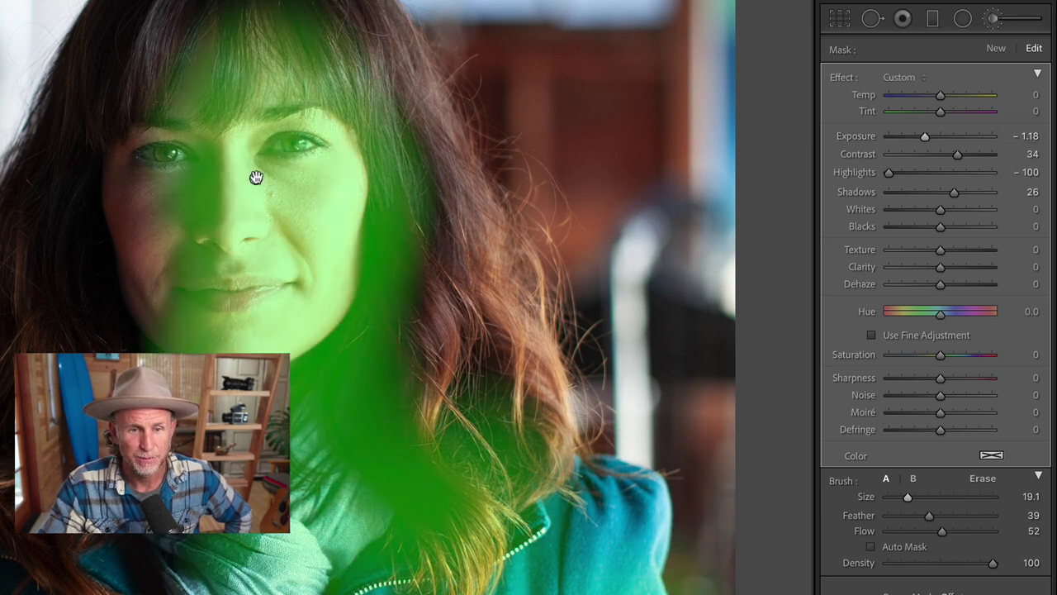
Step: Limit the face adjustment with a Luminance range mask of 65/100 sampled from the bright skin, and hide the mask overlay
mouse_move(207, 181)
mouse_down()
mouse_move(184, 200)
mouse_move(176, 189)
mouse_move(165, 224)
mouse_move(184, 258)
mouse_up()
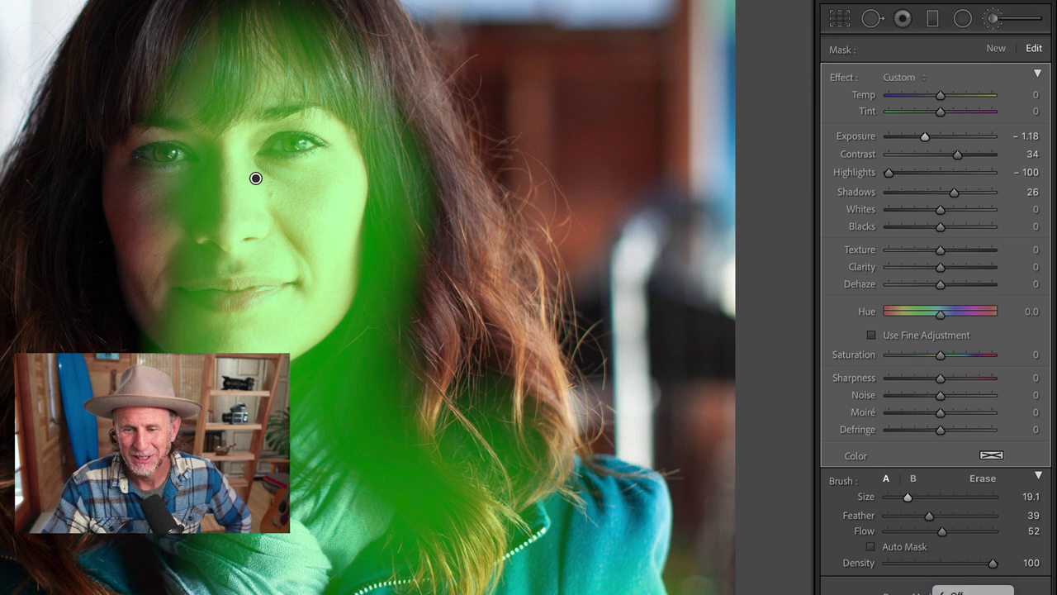
click(844, 588)
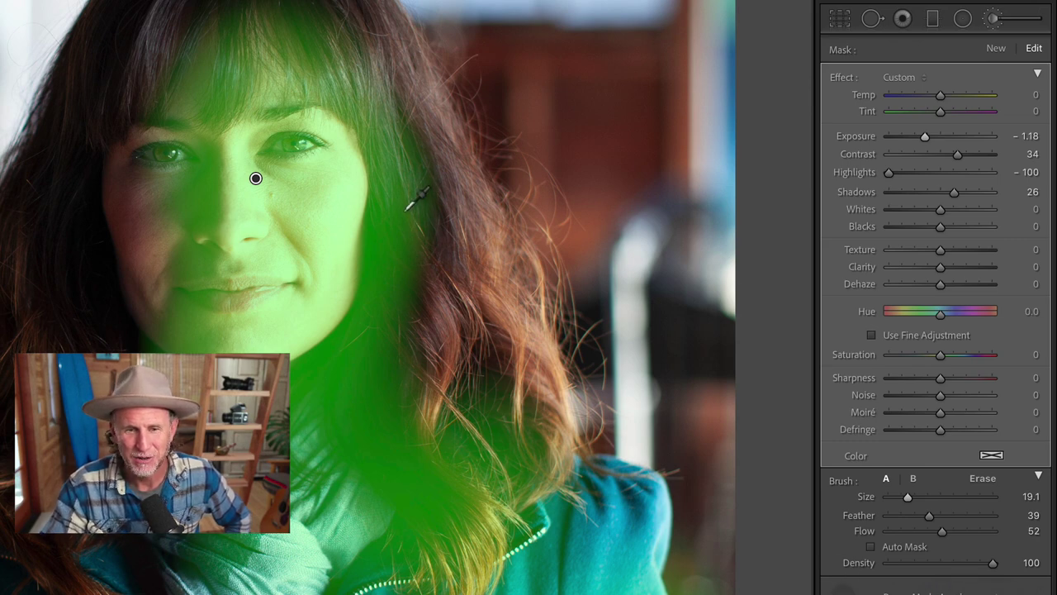
click(310, 204)
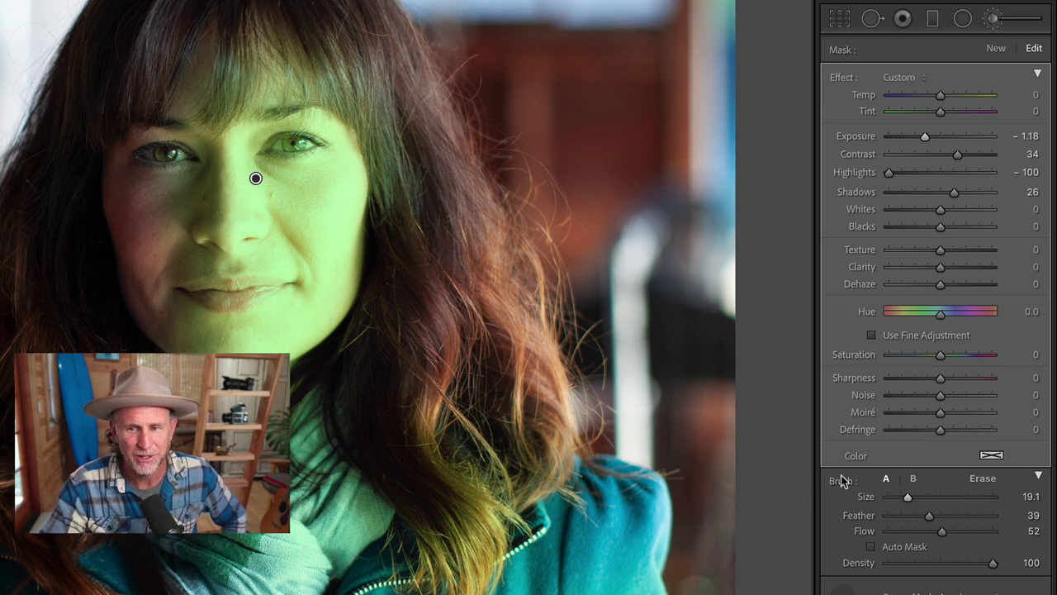
key(o)
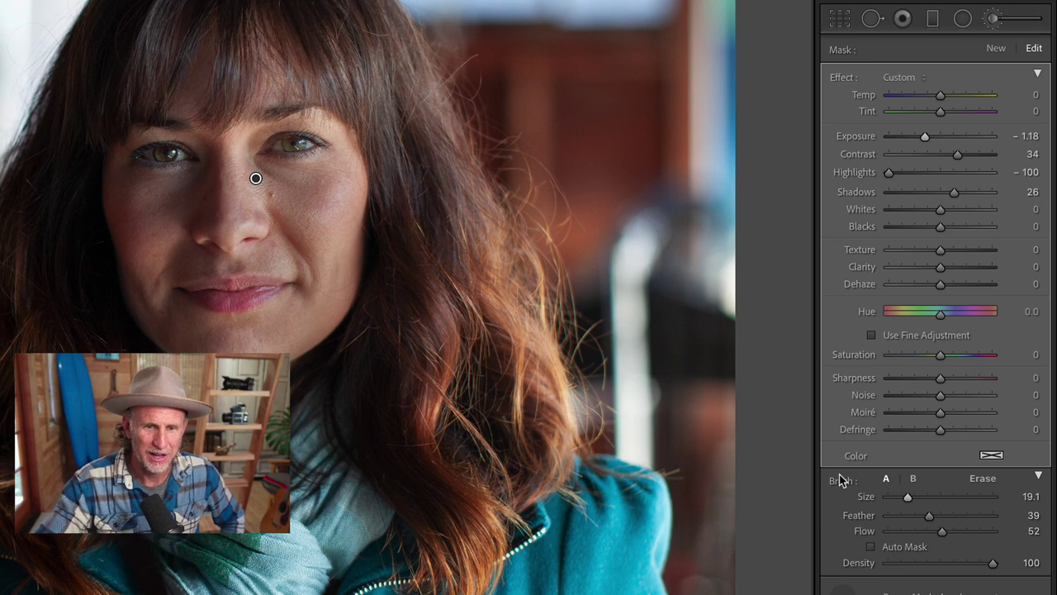
Step: Compare the portrait with the brush adjustment switched off and on, leaving it on
scroll(846, 545, down, 4)
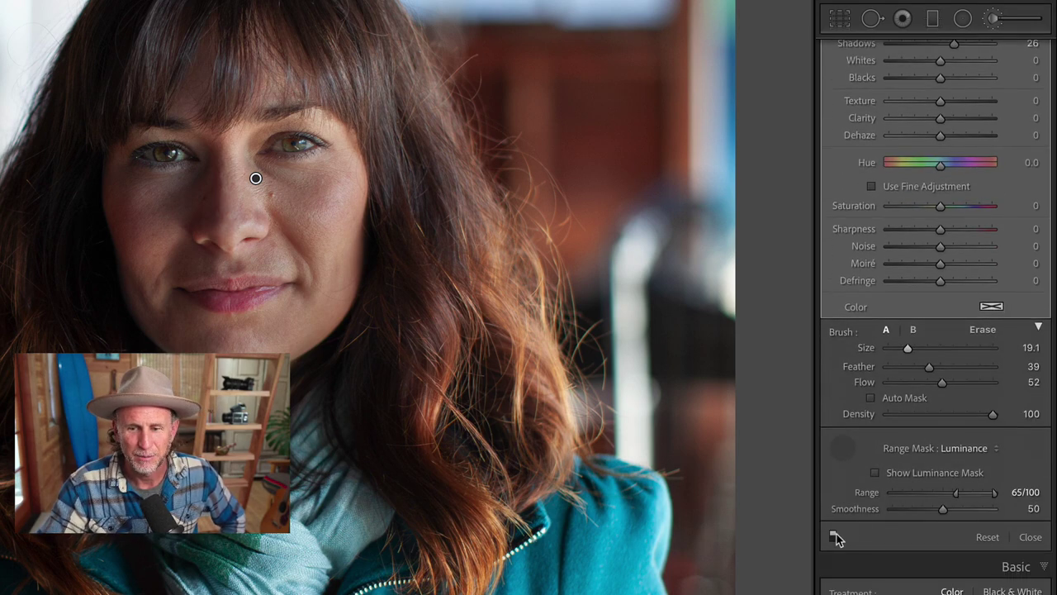
click(834, 534)
click(834, 534)
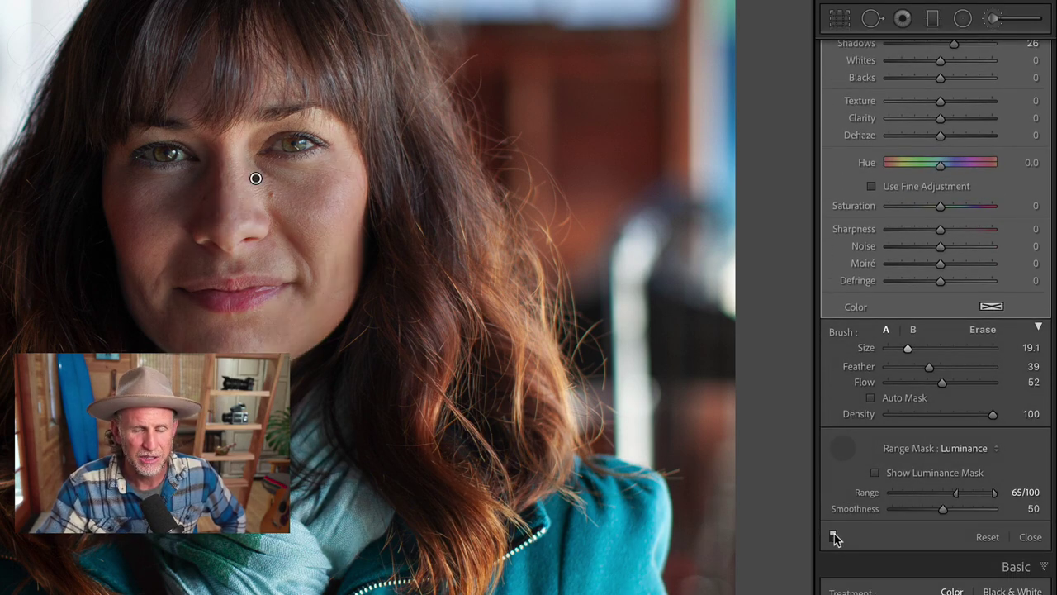
click(834, 534)
click(834, 535)
Step: Set the face adjustment's Exposure to -0.69 and Saturation to 26, keeping Temp at 0 after trying cooler and warmer tones
scroll(979, 135, up, 2)
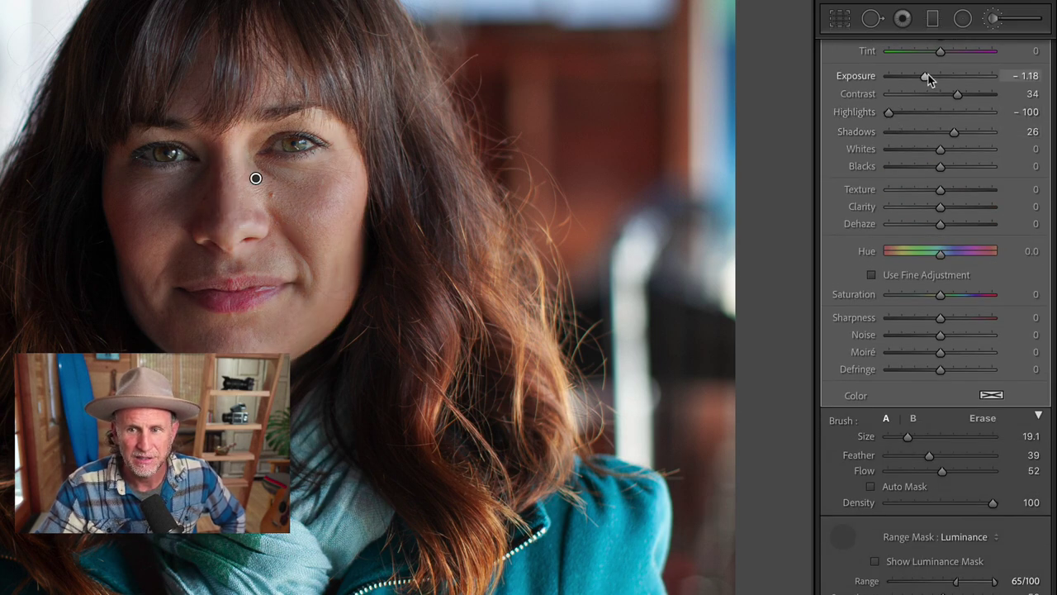
mouse_move(928, 75)
mouse_down()
mouse_move(941, 77)
mouse_move(908, 77)
mouse_move(990, 77)
mouse_move(934, 76)
mouse_up()
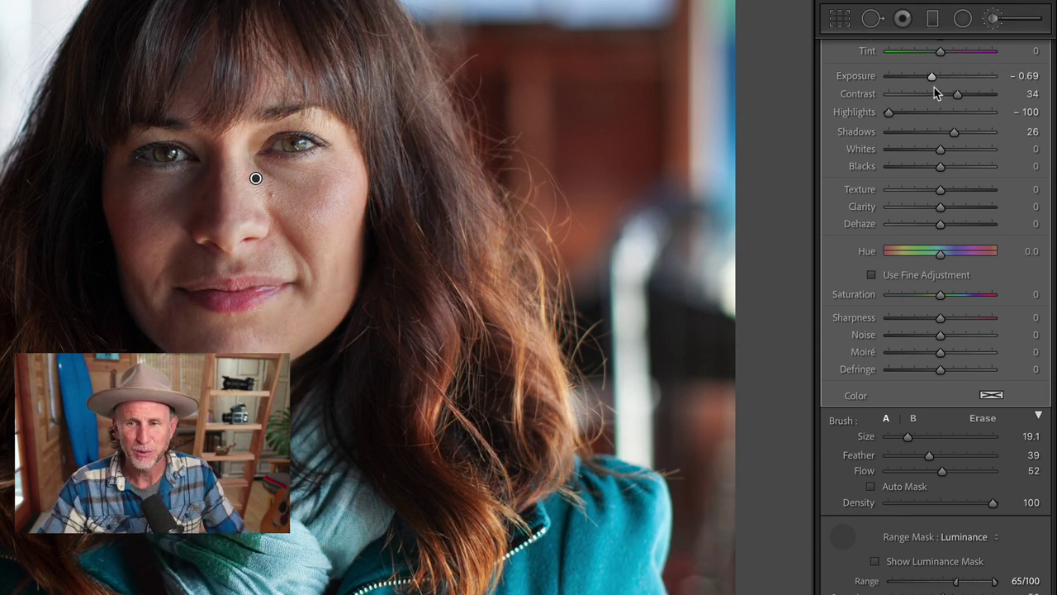
scroll(934, 83, up, 3)
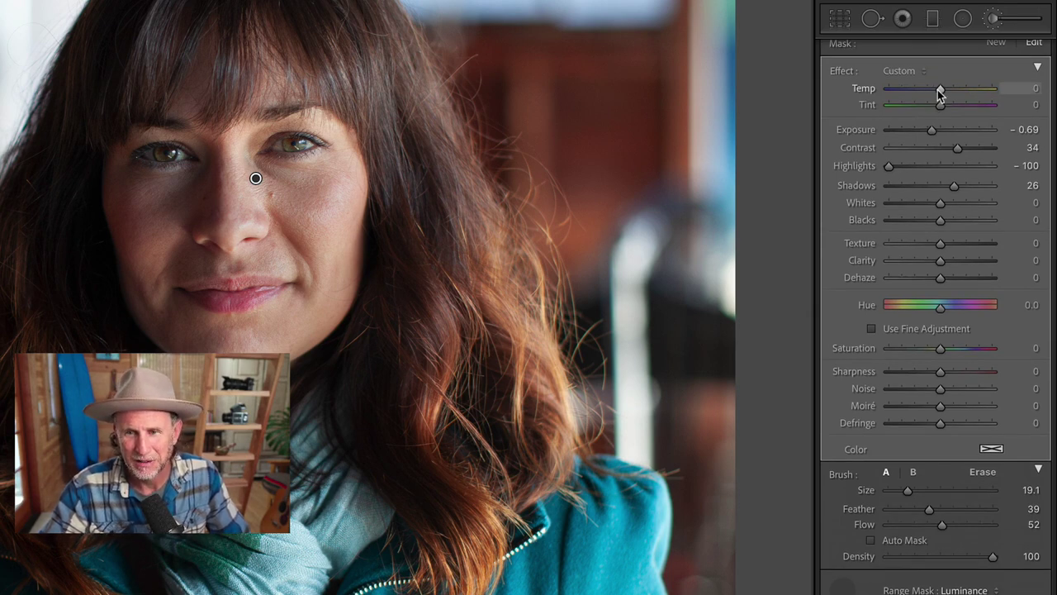
drag(938, 90, 865, 92)
drag(981, 93, 942, 92)
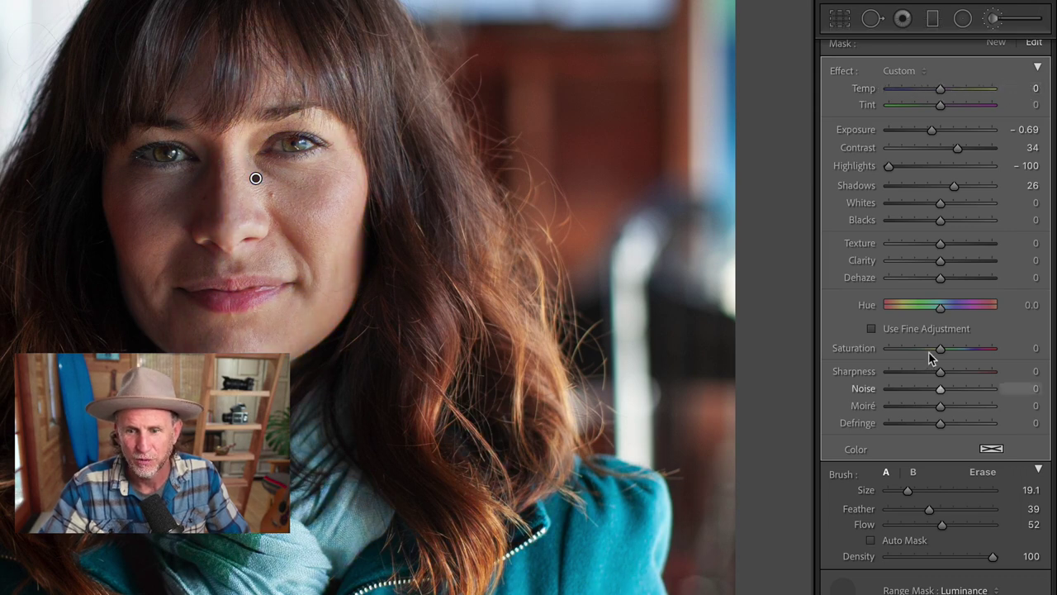
mouse_move(940, 348)
mouse_down()
mouse_move(873, 349)
mouse_move(991, 348)
mouse_move(938, 351)
mouse_move(955, 351)
mouse_up()
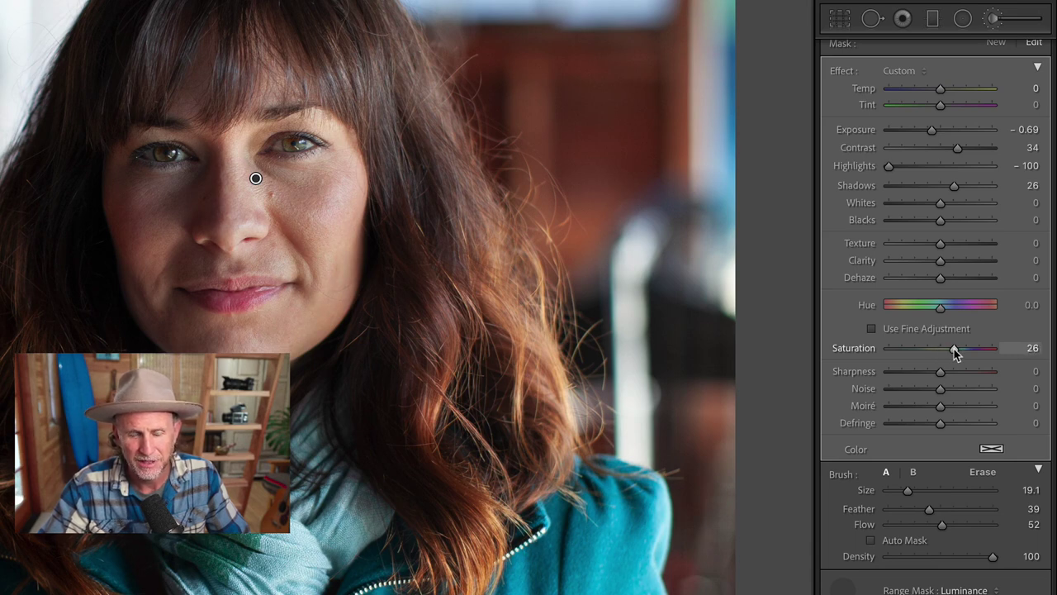
Step: Check the woman's original, unretouched face against the edited version
scroll(851, 582, down, 1)
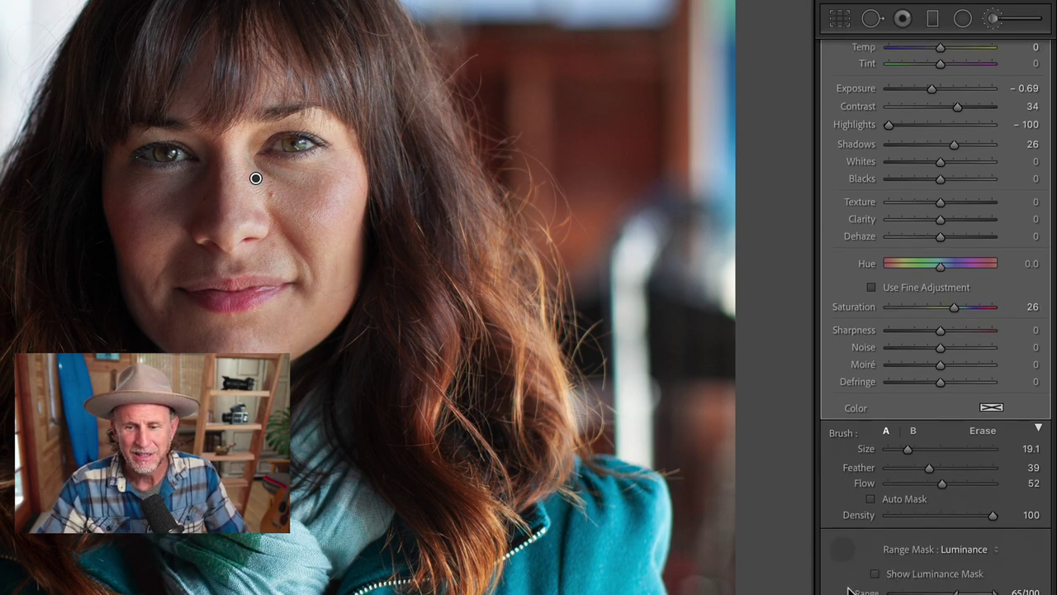
scroll(850, 589, down, 1)
key(Delete)
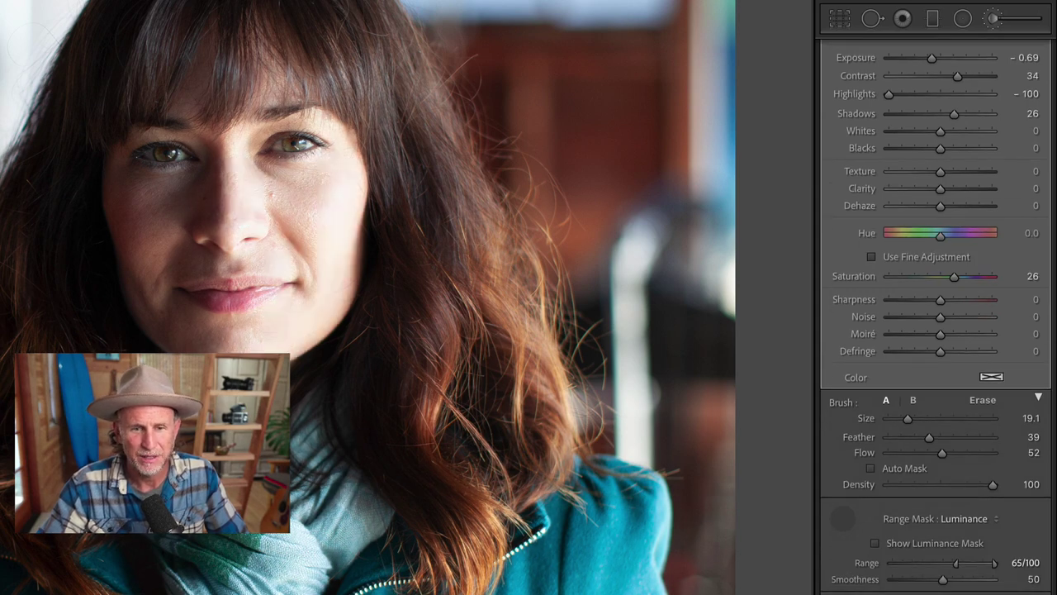
key(ctrl+z)
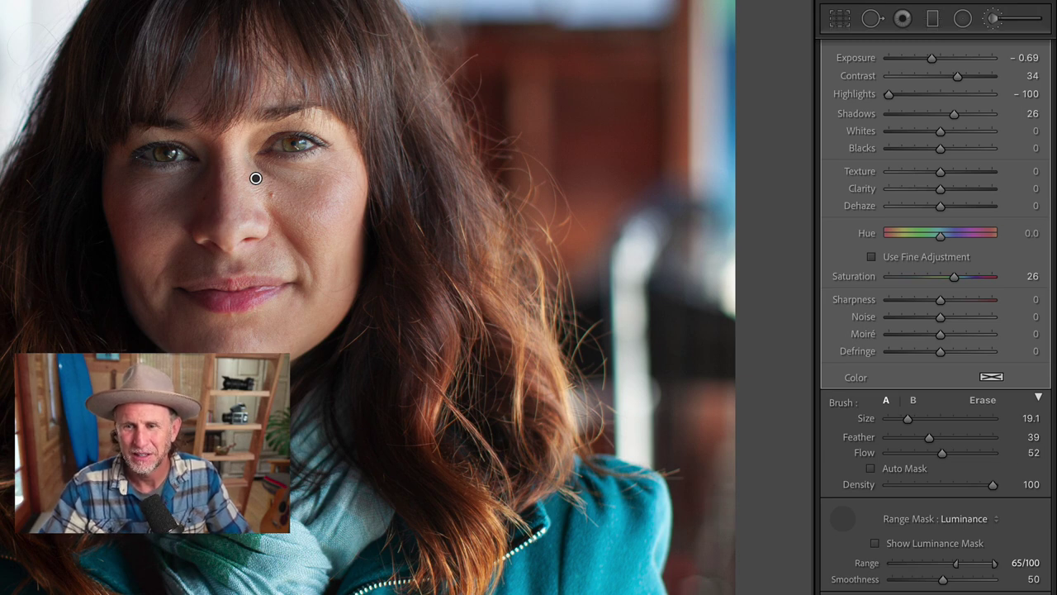
Step: Collapse the face adjustment's effect settings and lower its overall Amount
scroll(993, 135, up, 3)
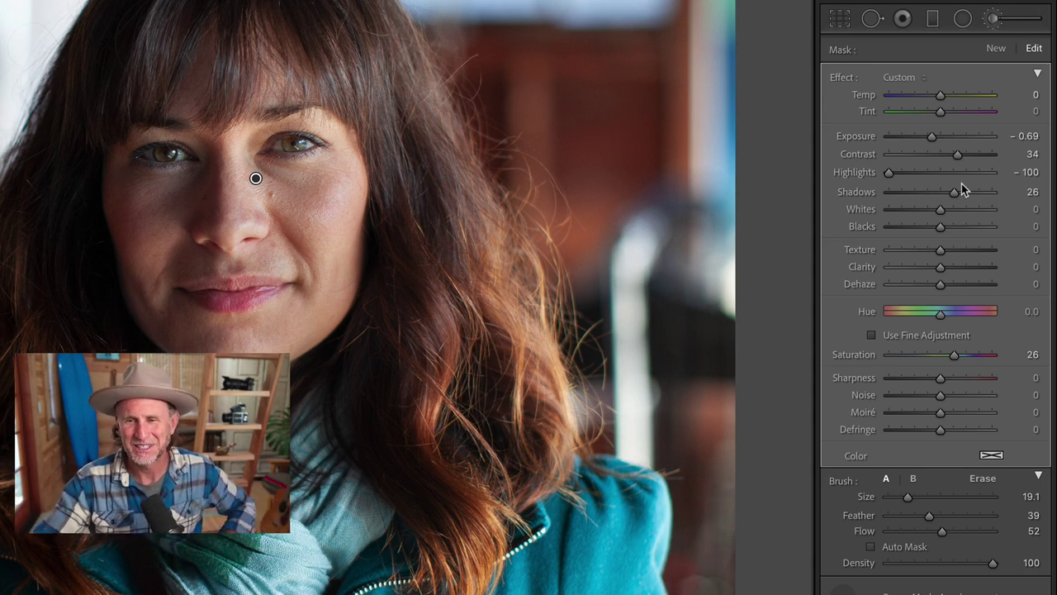
click(1038, 74)
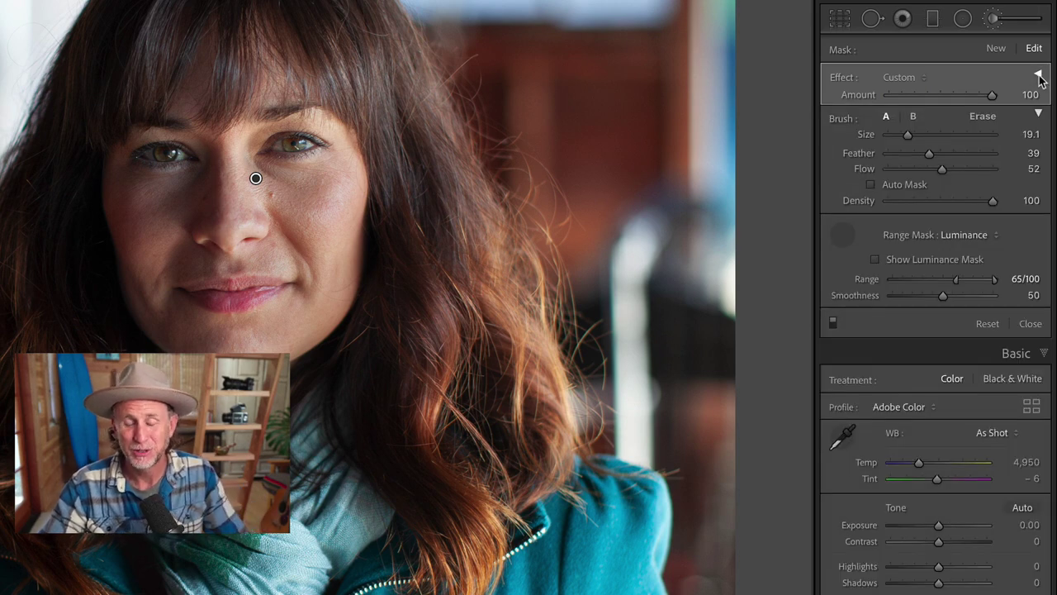
drag(991, 95, 953, 98)
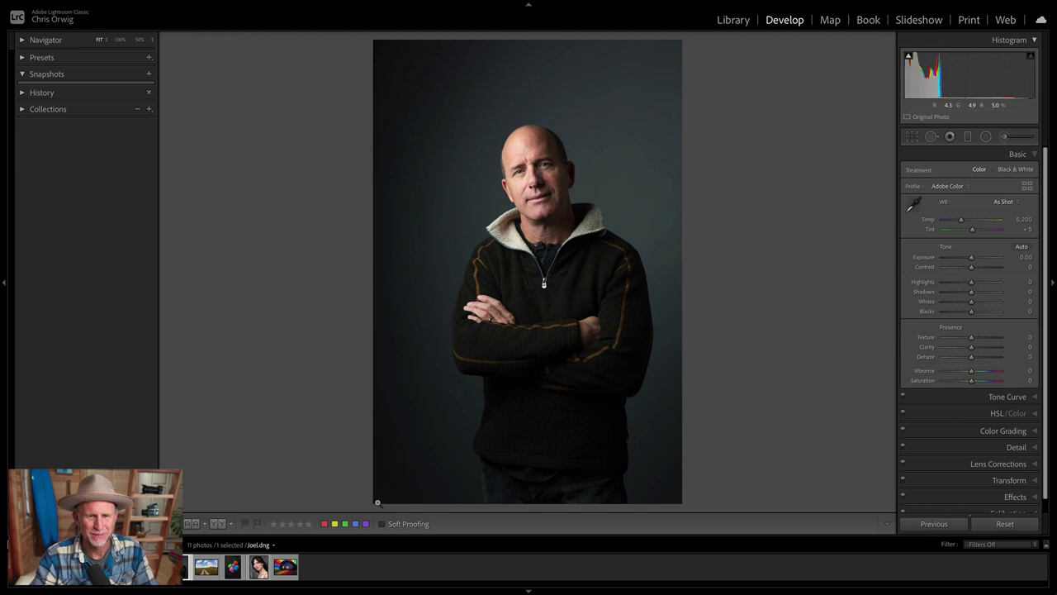
Step: Crop the man's portrait to the 4 x 5 / 8 x 10 aspect ratio, framing his head and crossed arms
key(r)
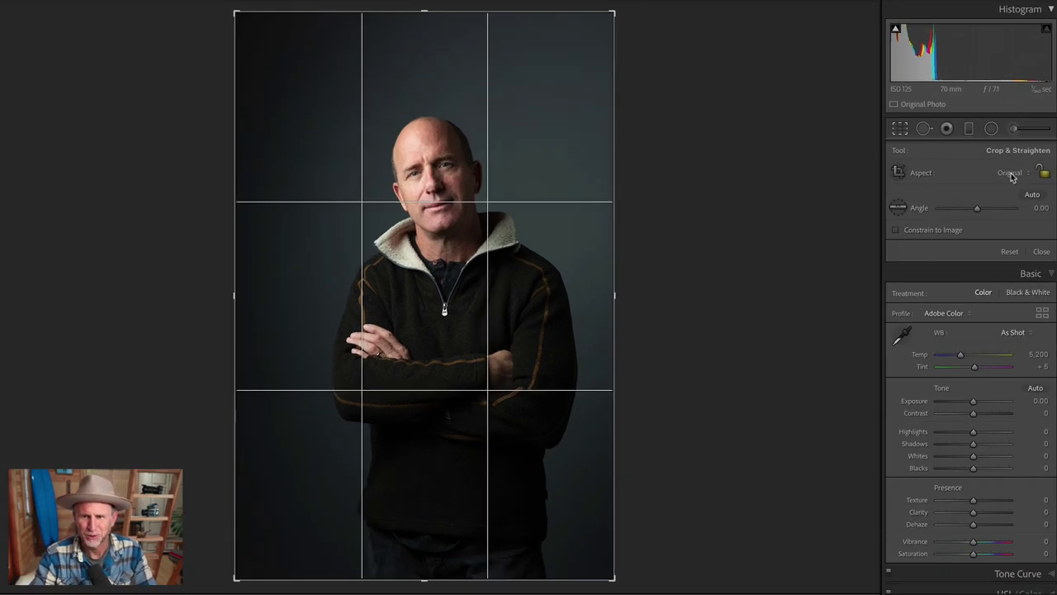
click(1002, 172)
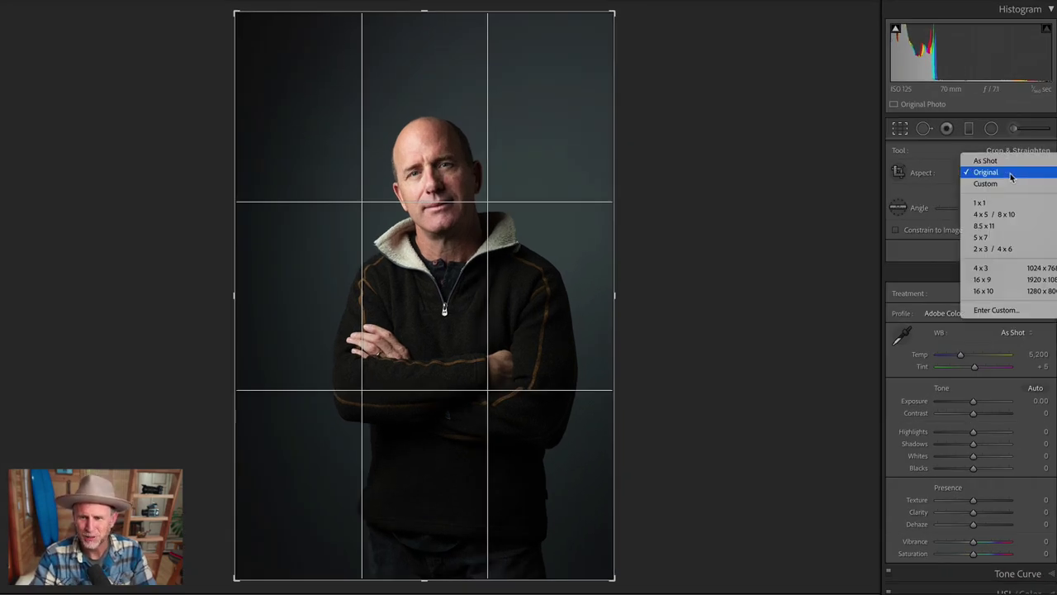
click(993, 216)
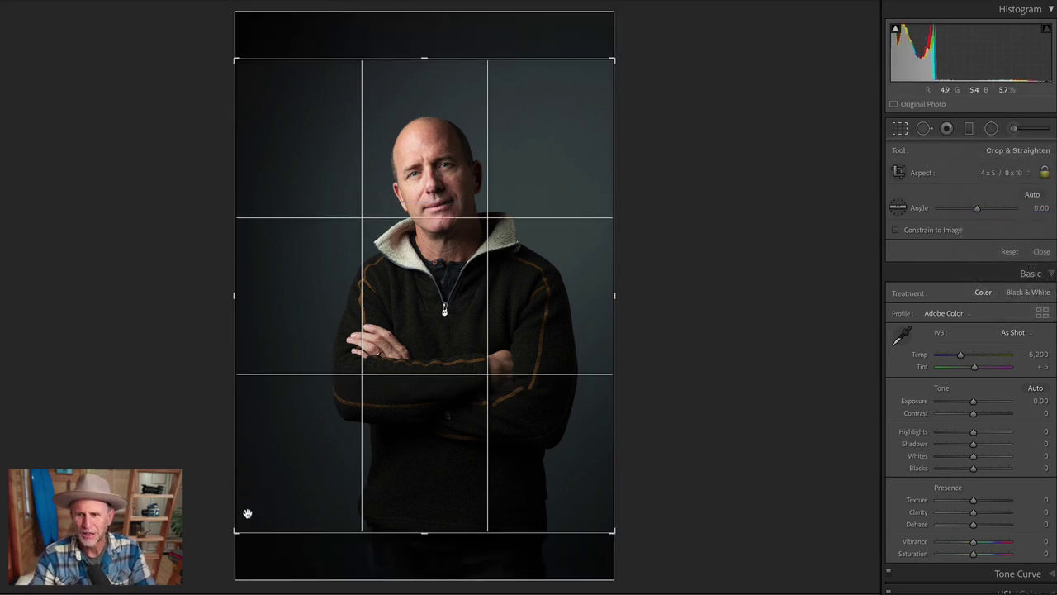
drag(233, 534, 257, 511)
drag(500, 388, 507, 378)
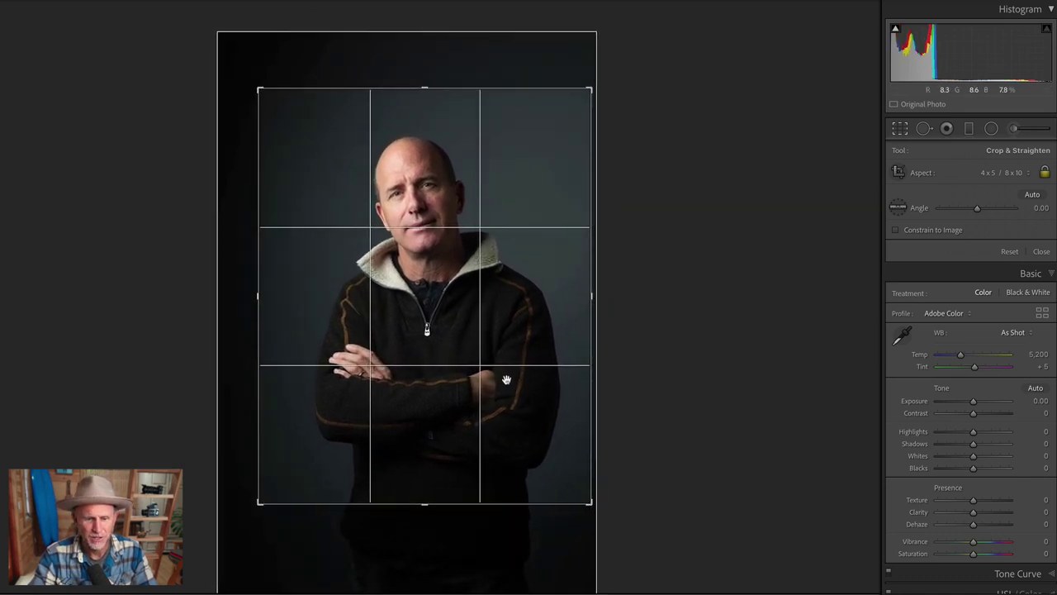
key(Return)
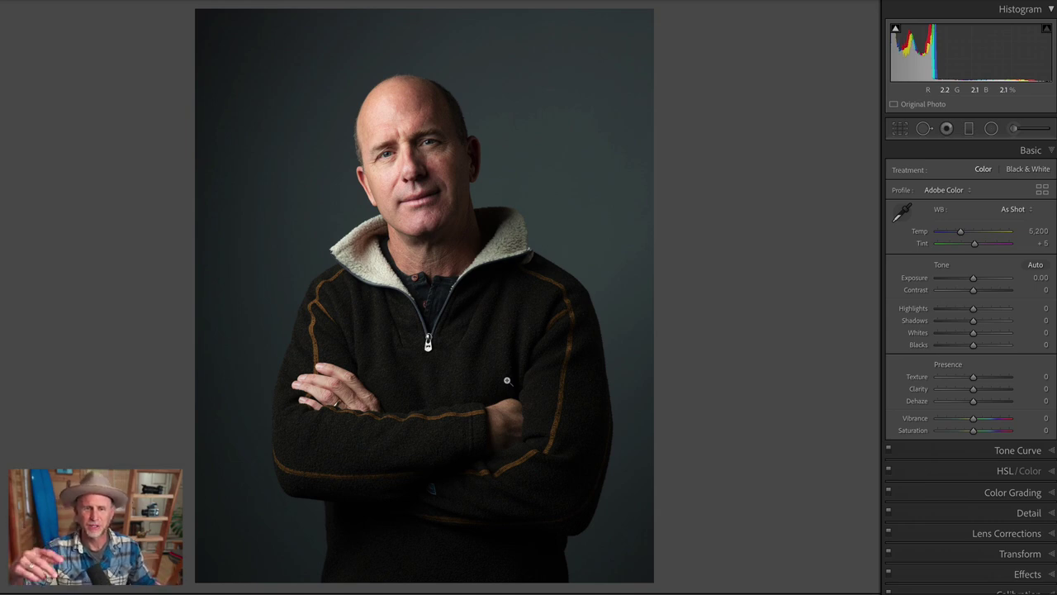
Step: Tighten the portrait's crop slightly and shift it lower to leave less space above the man's head
key(r)
drag(255, 501, 265, 496)
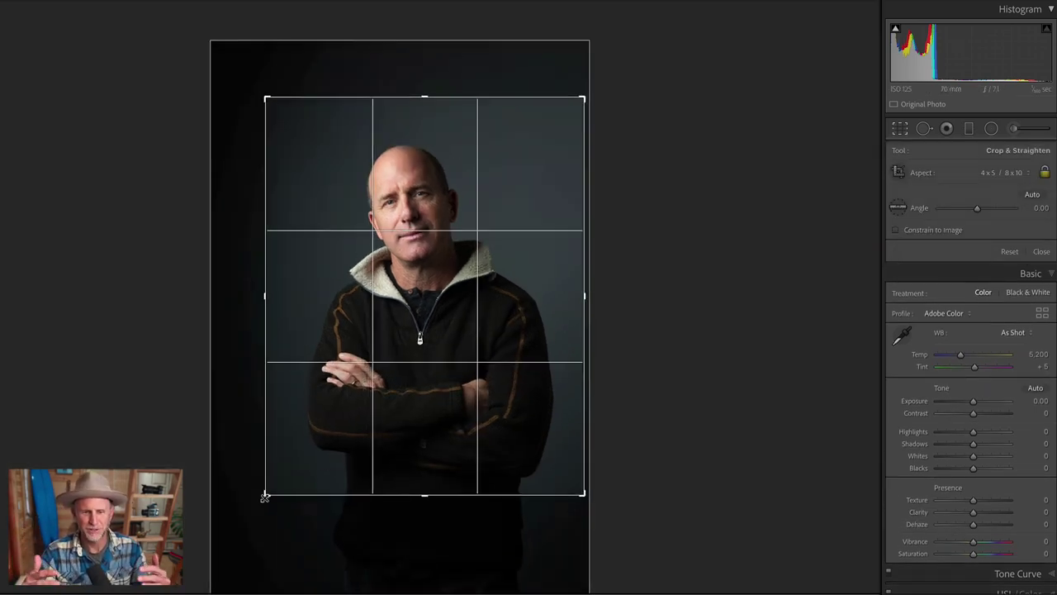
drag(403, 424, 408, 412)
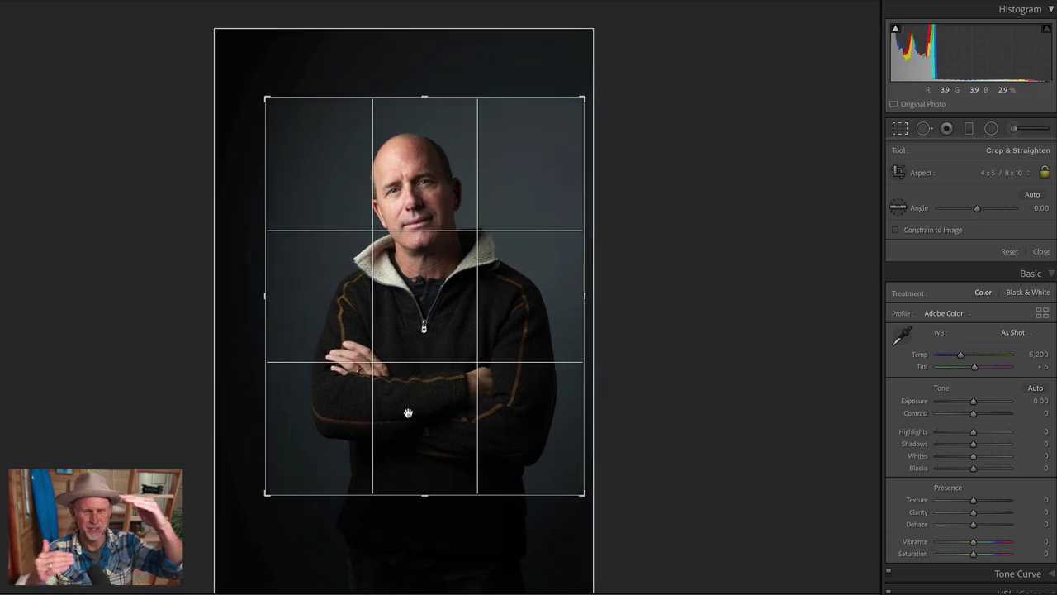
key(r)
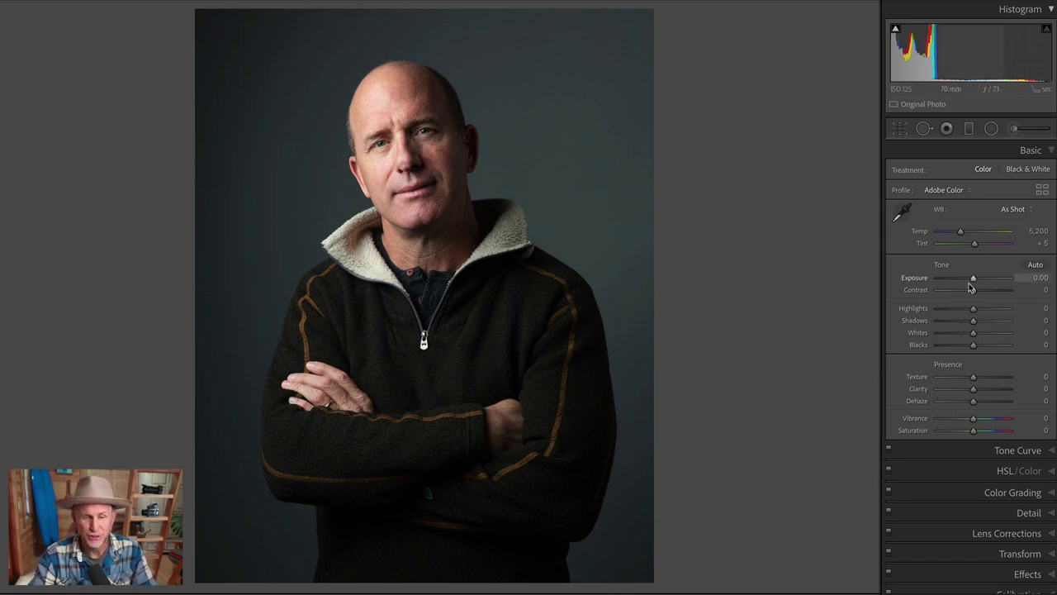
Step: Try setting the whole portrait's Highlights to -100 and reset the value
drag(973, 308, 919, 308)
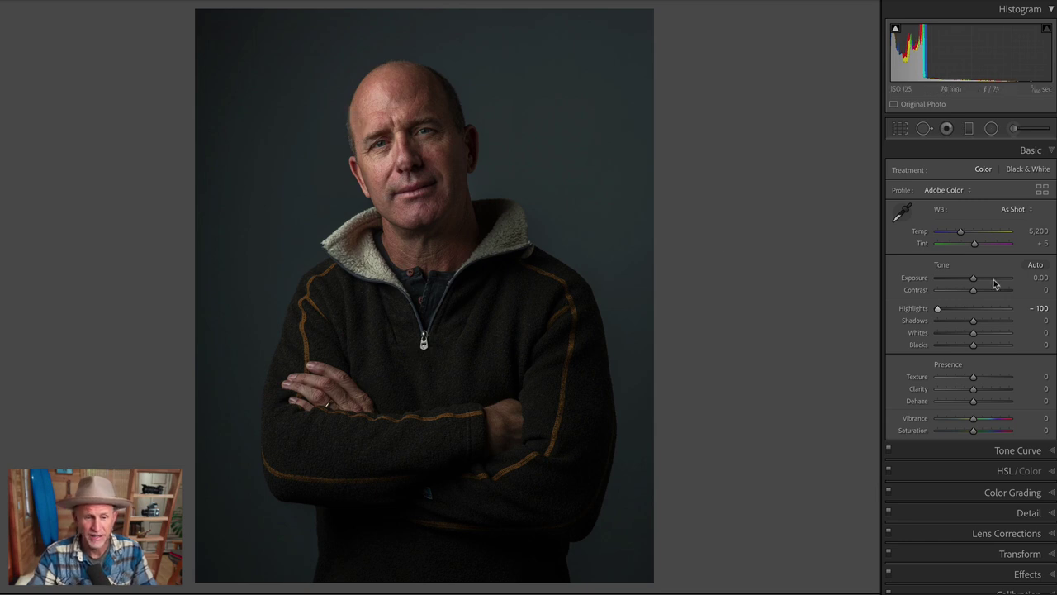
double_click(939, 311)
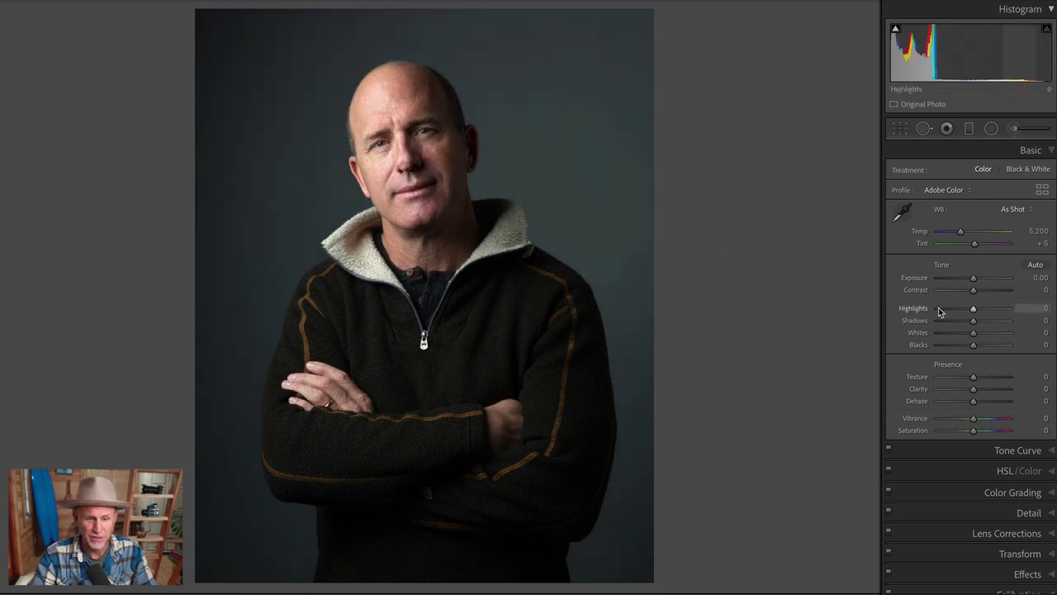
Step: Collapse the Basic settings and paint the Adjustment Brush's Highlights effect at -68 over both of the man's hands
click(1031, 152)
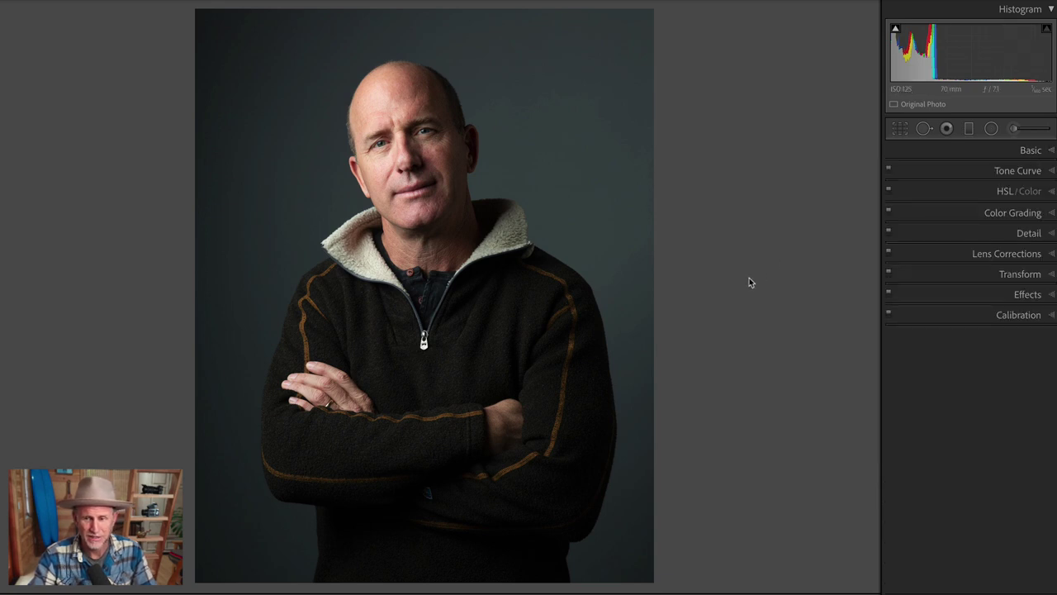
key(k)
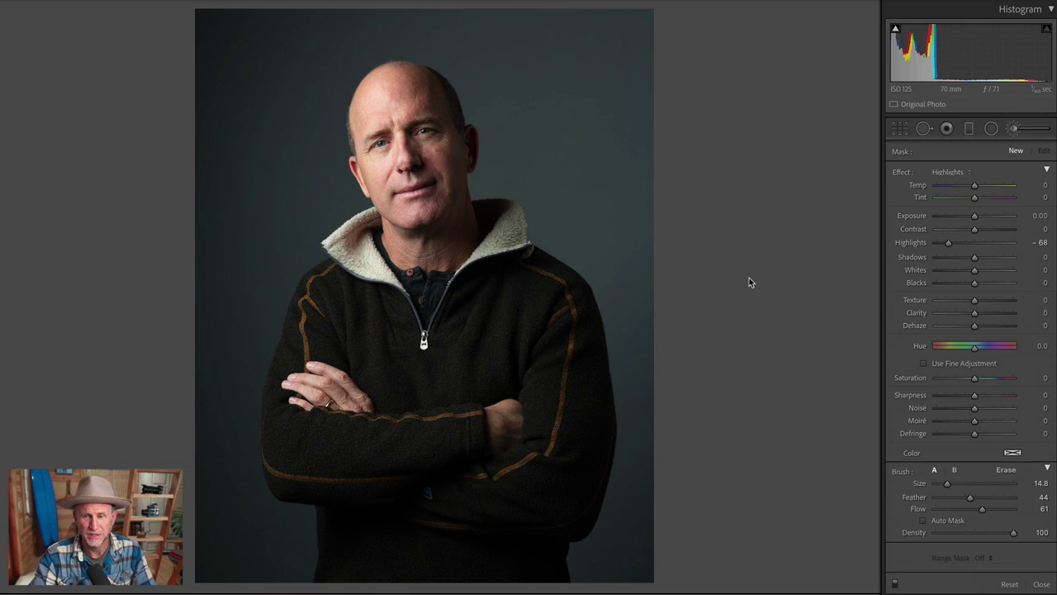
click(959, 173)
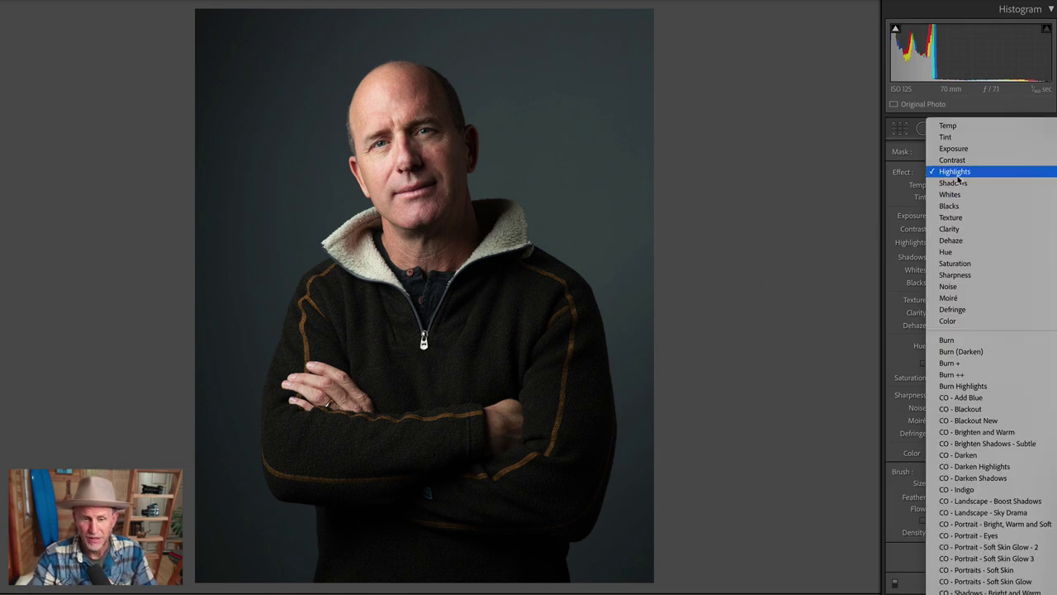
click(958, 172)
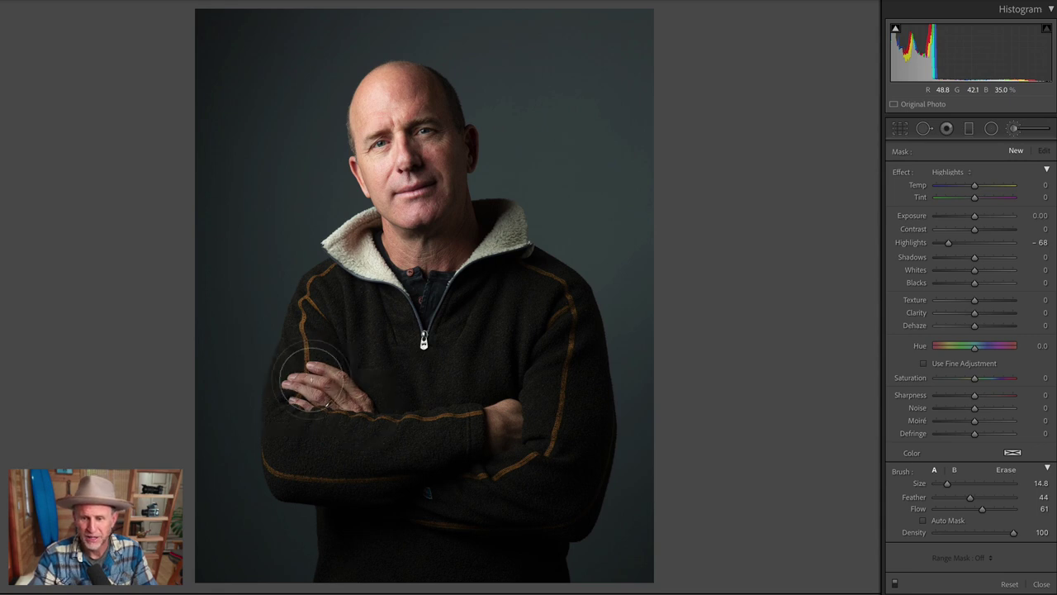
drag(345, 395, 507, 413)
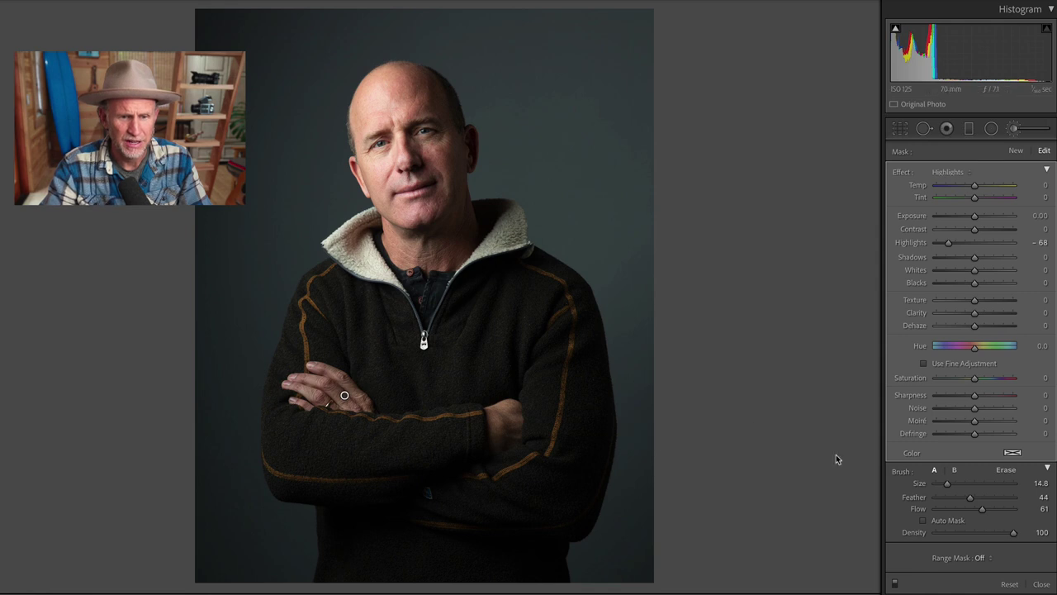
Step: Compare the man's hands with the highlights adjustment off and on in a closer view
key(ctrl+equal)
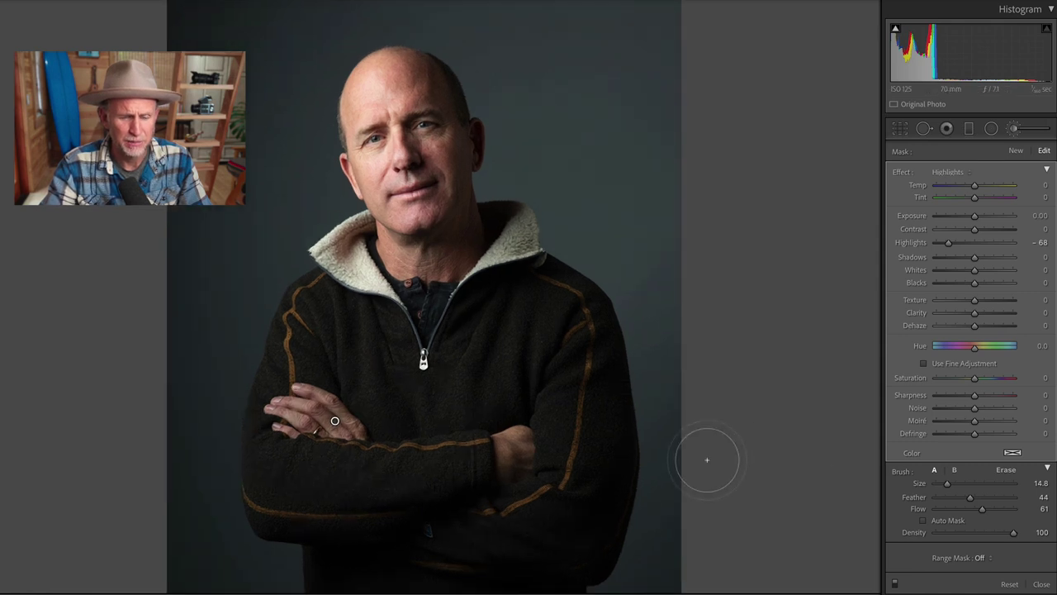
key(ctrl+equal)
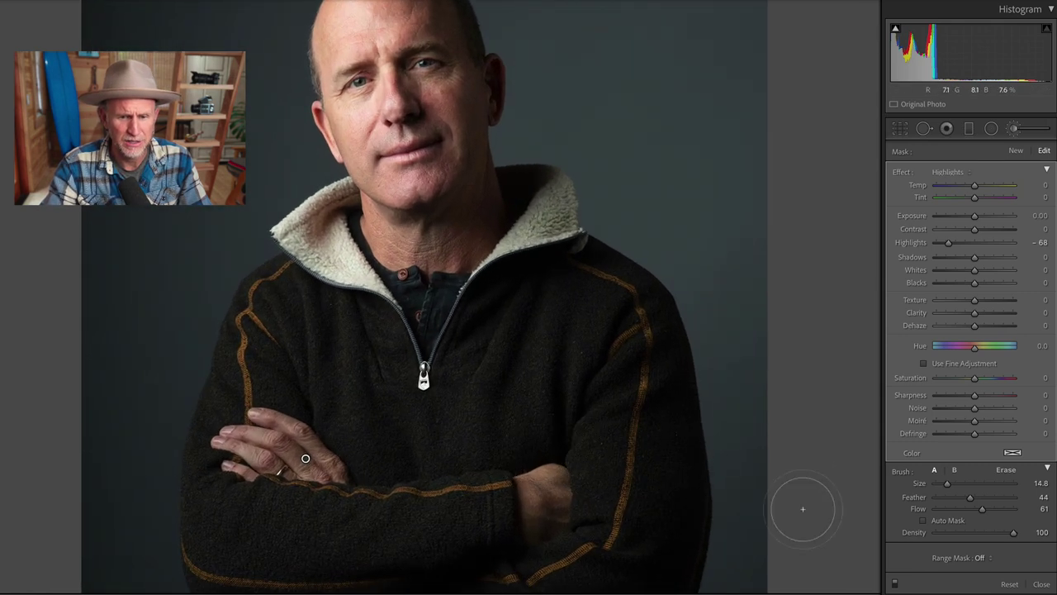
click(896, 584)
click(896, 584)
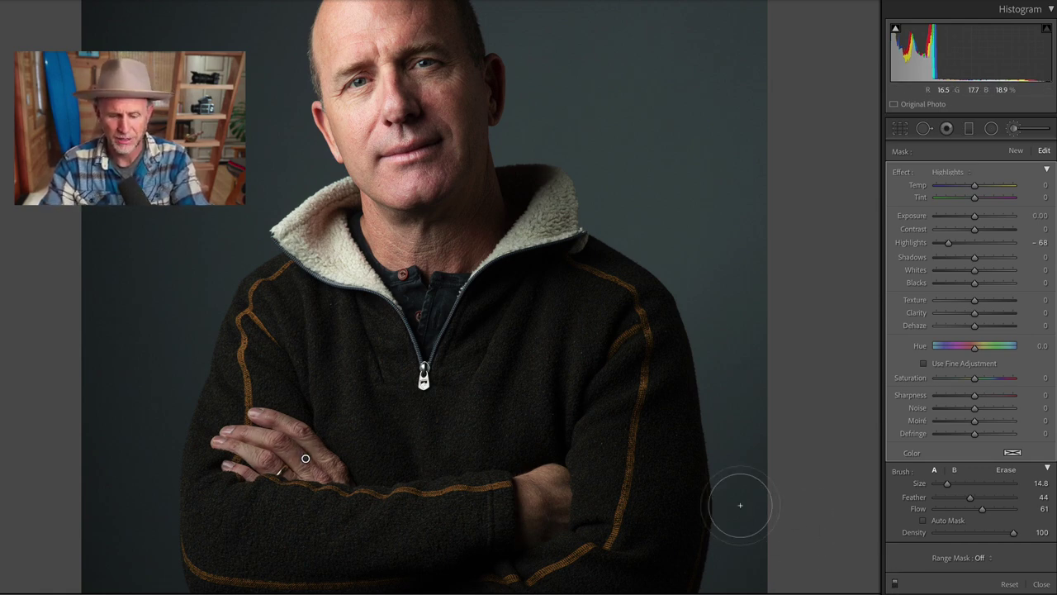
Step: Show the hands' mask overlay and restrict the brush adjustment with a Luminance range mask sampled from the man's ringed hand
key(o)
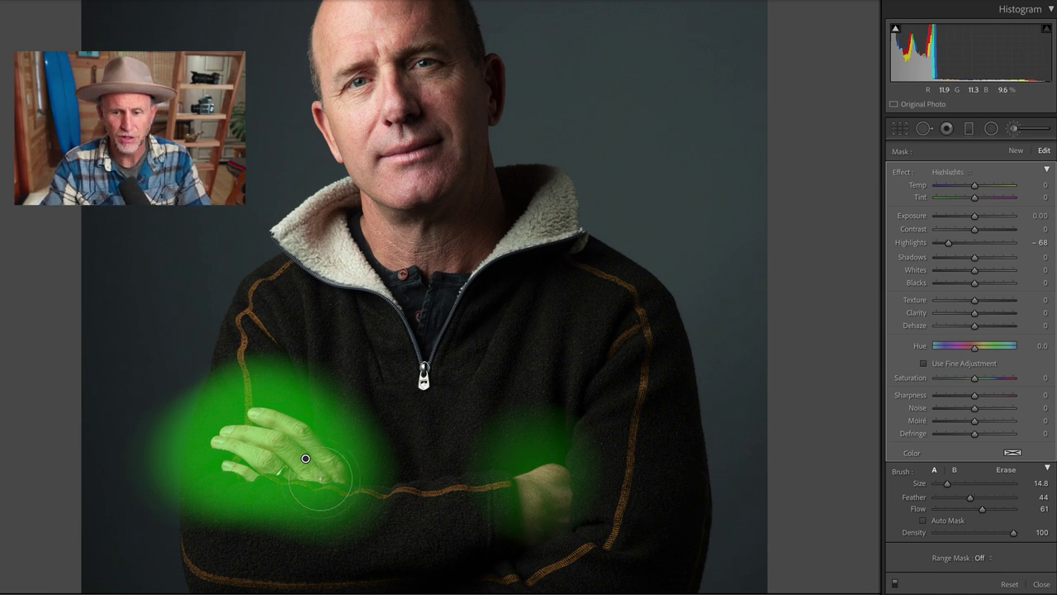
mouse_move(152, 458)
mouse_down()
mouse_move(182, 415)
mouse_move(240, 394)
mouse_move(308, 412)
mouse_move(334, 451)
mouse_move(333, 484)
mouse_move(243, 497)
mouse_move(179, 478)
mouse_move(181, 424)
mouse_up()
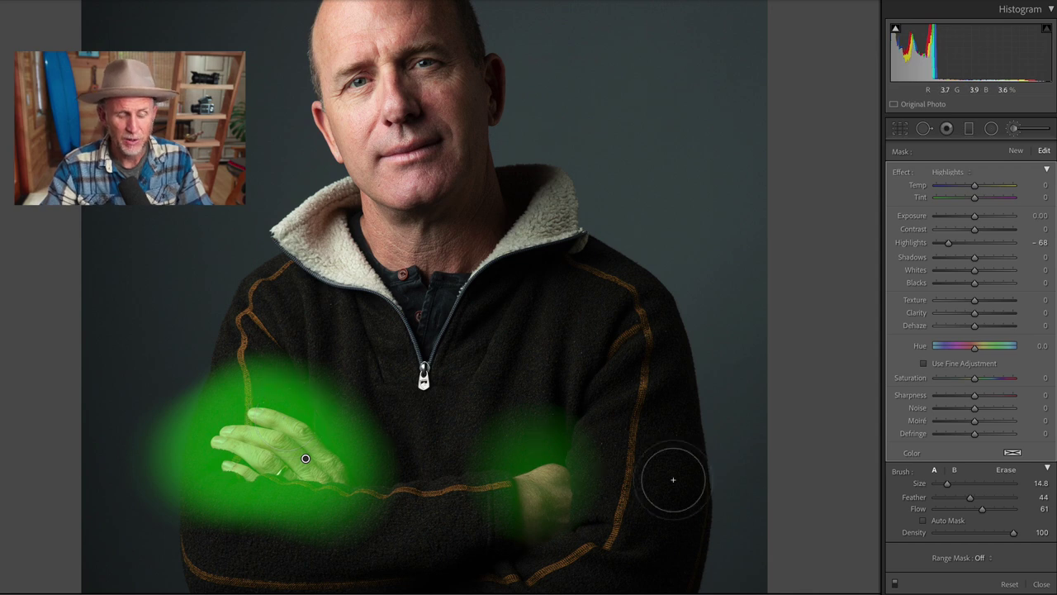
click(981, 557)
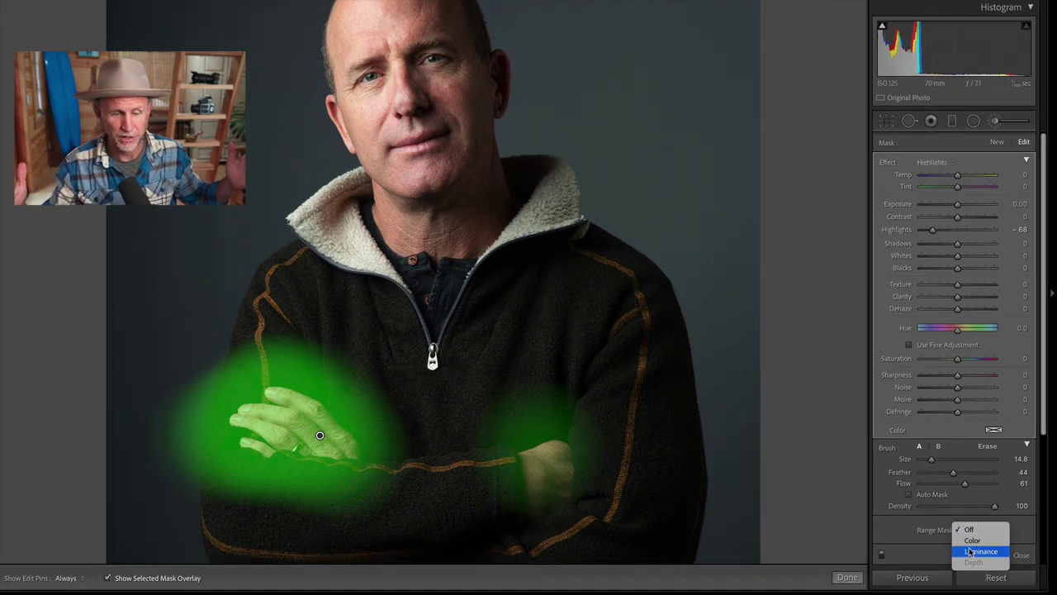
click(996, 579)
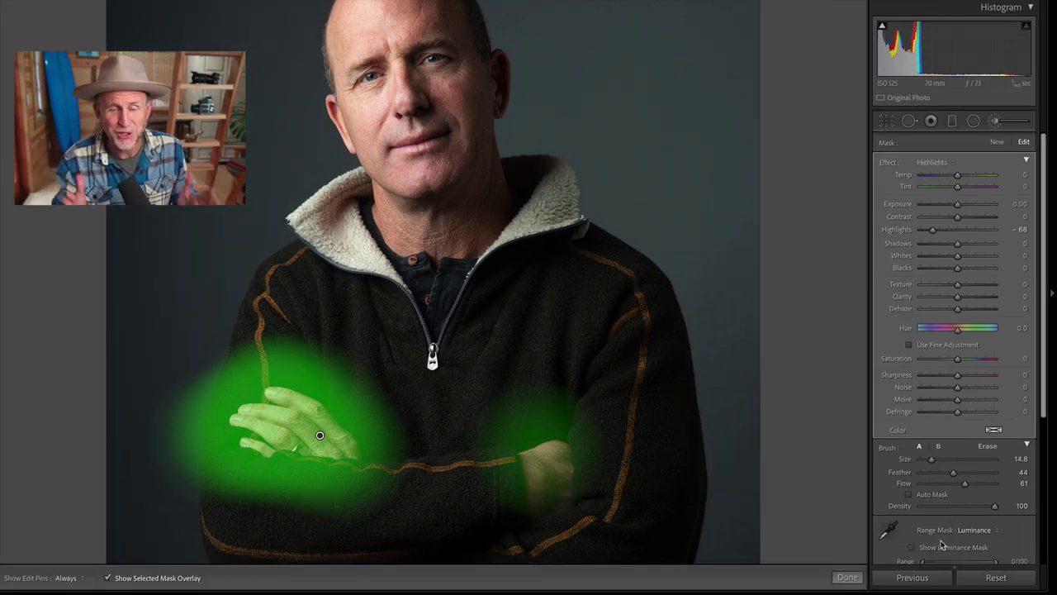
click(888, 531)
click(280, 409)
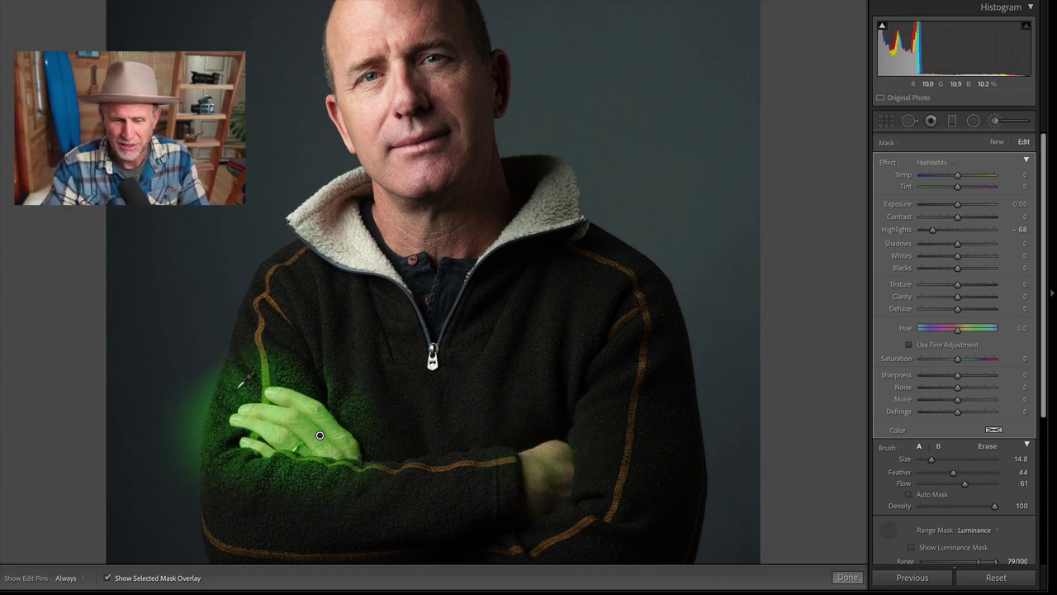
Step: Narrow the hands' luminance range to 95/100 in a closer view to exclude more of the dark sweater from the mask
key(ctrl+equal)
drag(354, 449, 507, 287)
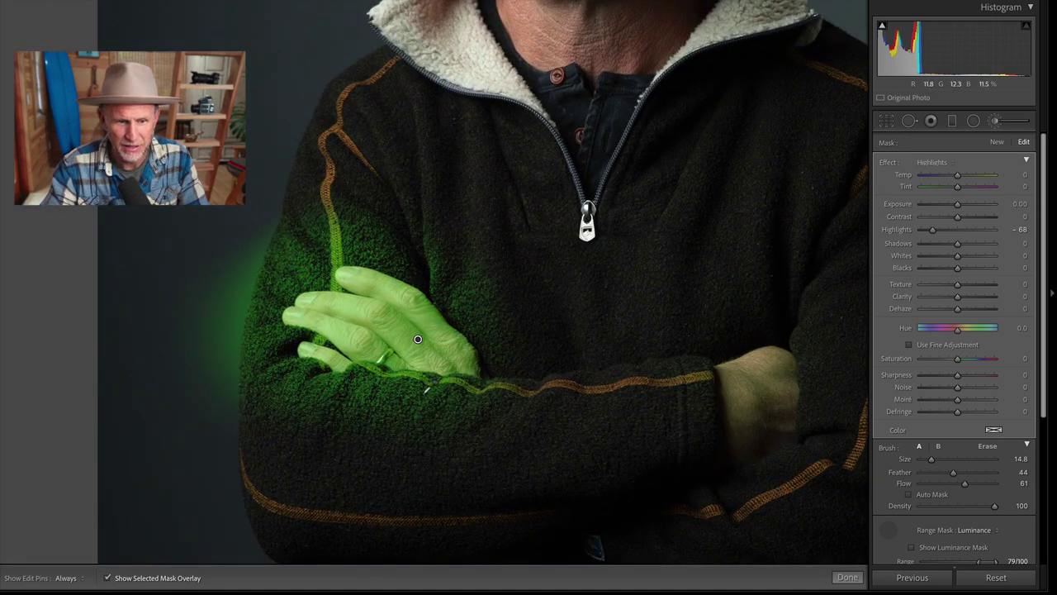
scroll(975, 528, down, 1)
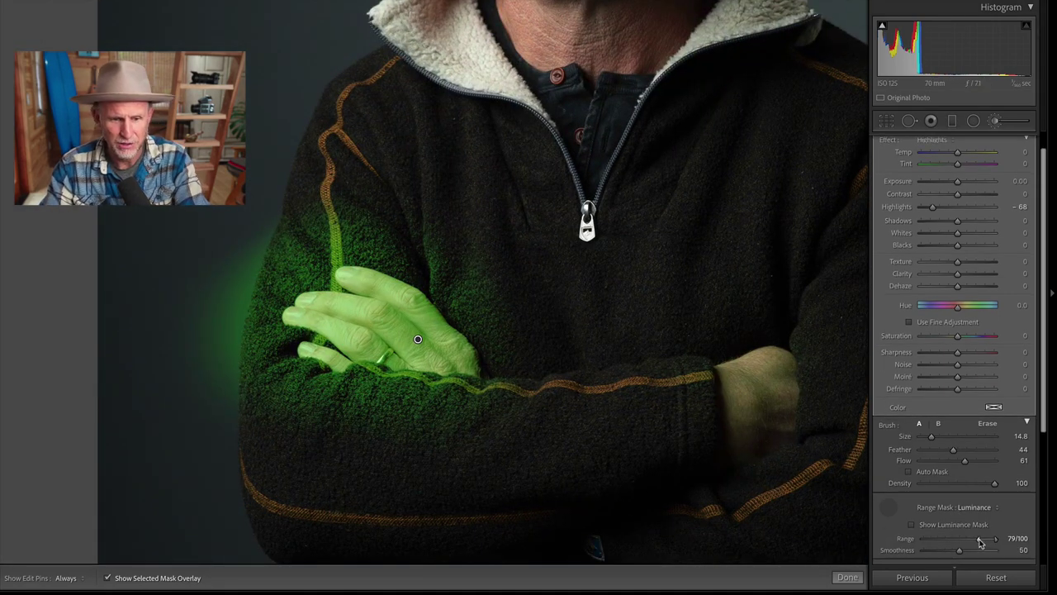
drag(979, 539, 985, 540)
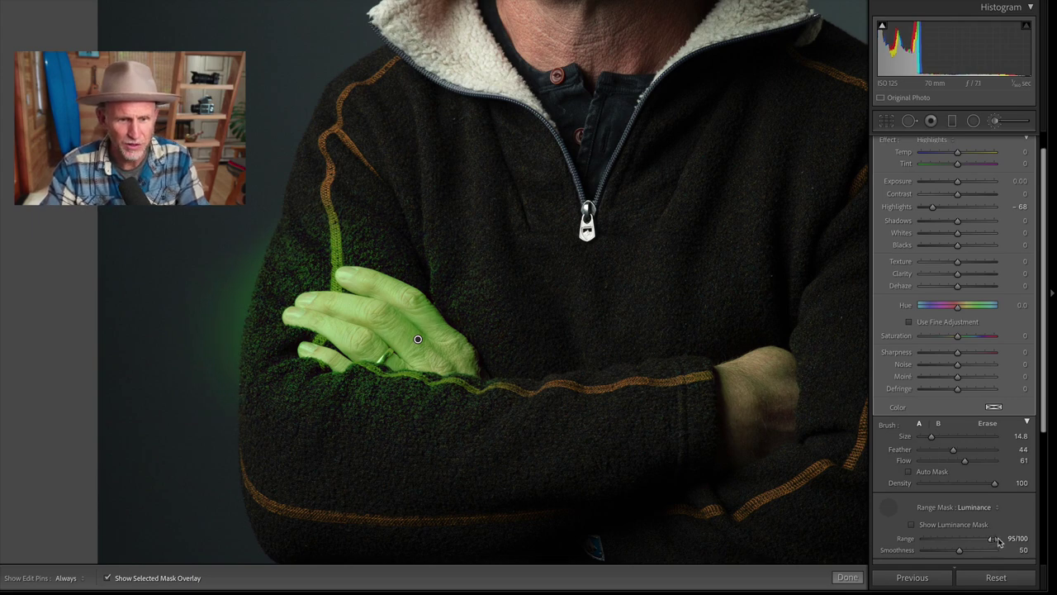
Step: Lower the luminance range mask's minimum to 71 and erase the mask overspill on the sweater around the hand
drag(998, 541, 975, 542)
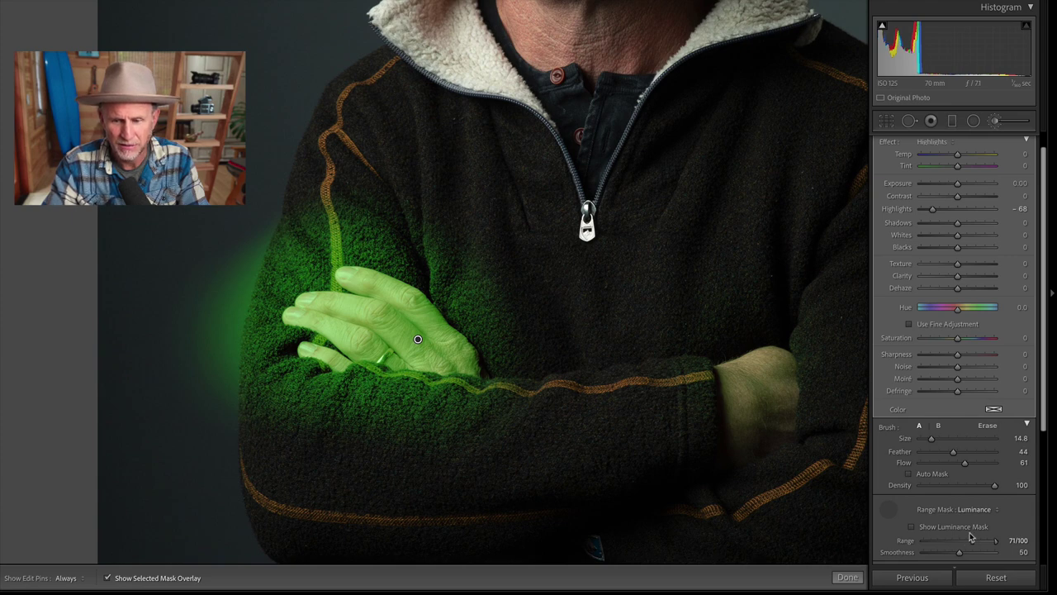
click(987, 425)
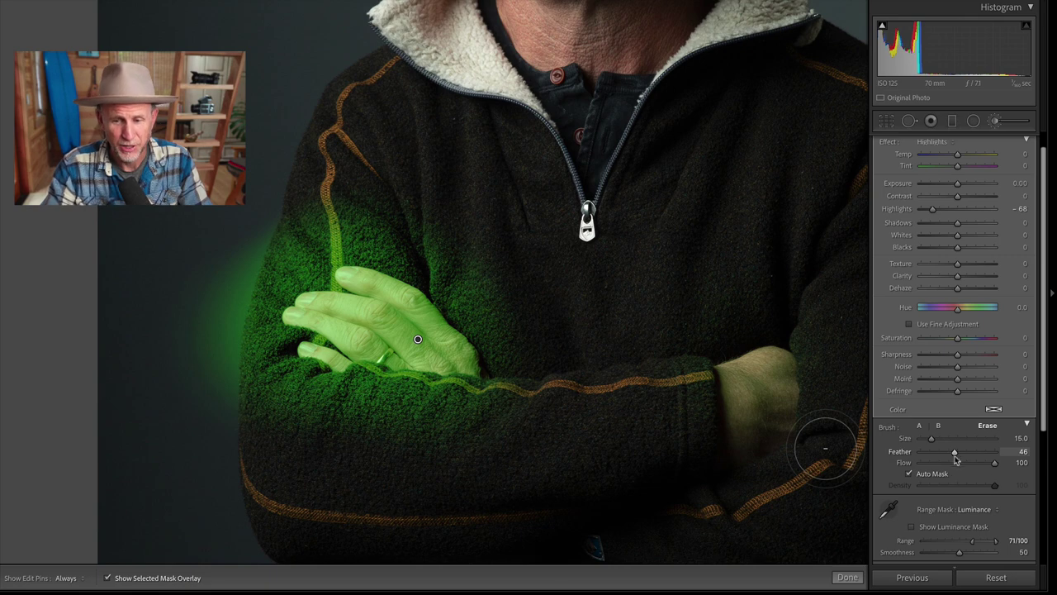
key(h)
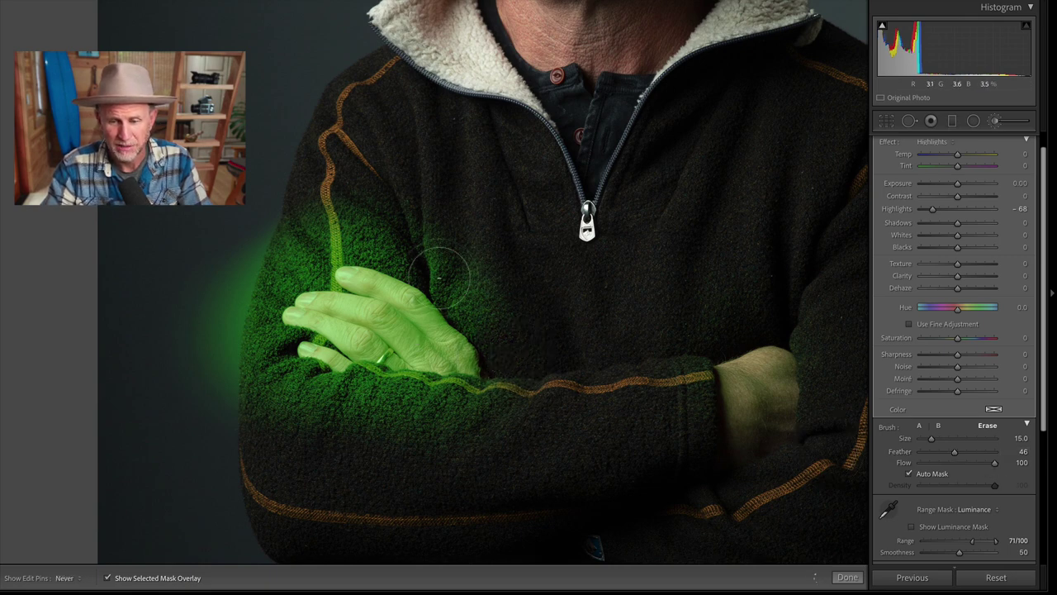
mouse_move(439, 277)
mouse_down()
mouse_move(353, 241)
mouse_move(324, 245)
mouse_move(317, 269)
mouse_move(281, 277)
mouse_move(245, 347)
mouse_move(276, 219)
mouse_move(229, 277)
mouse_move(206, 368)
mouse_move(214, 312)
mouse_move(220, 376)
mouse_move(281, 391)
mouse_move(299, 381)
mouse_move(333, 392)
mouse_move(504, 397)
mouse_move(397, 405)
mouse_move(423, 414)
mouse_move(315, 413)
mouse_move(291, 403)
mouse_move(378, 395)
mouse_move(406, 375)
mouse_move(479, 385)
mouse_up()
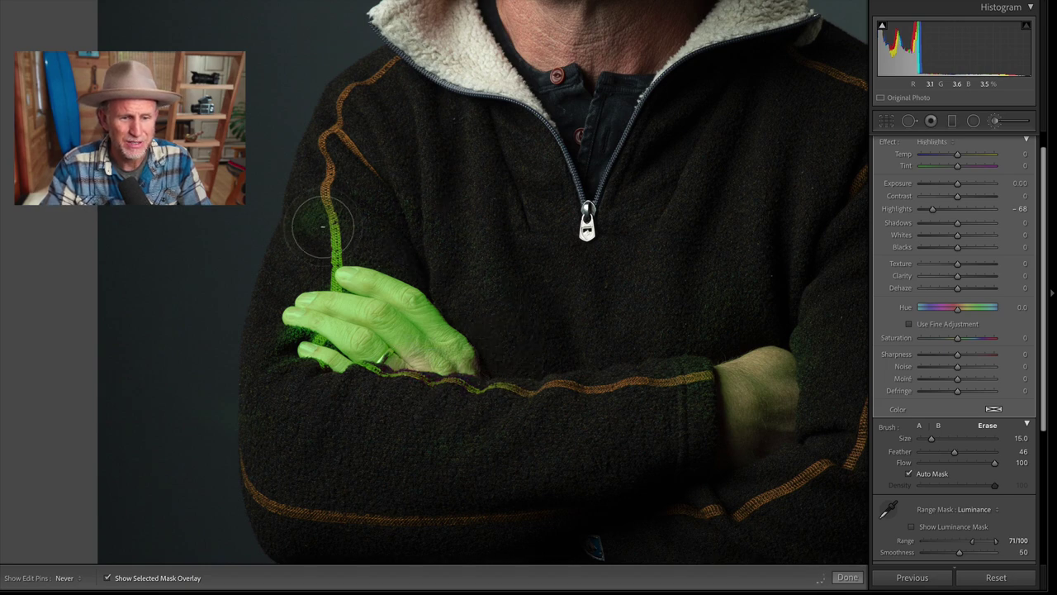
mouse_move(322, 225)
mouse_down()
mouse_move(336, 229)
mouse_move(330, 265)
mouse_up()
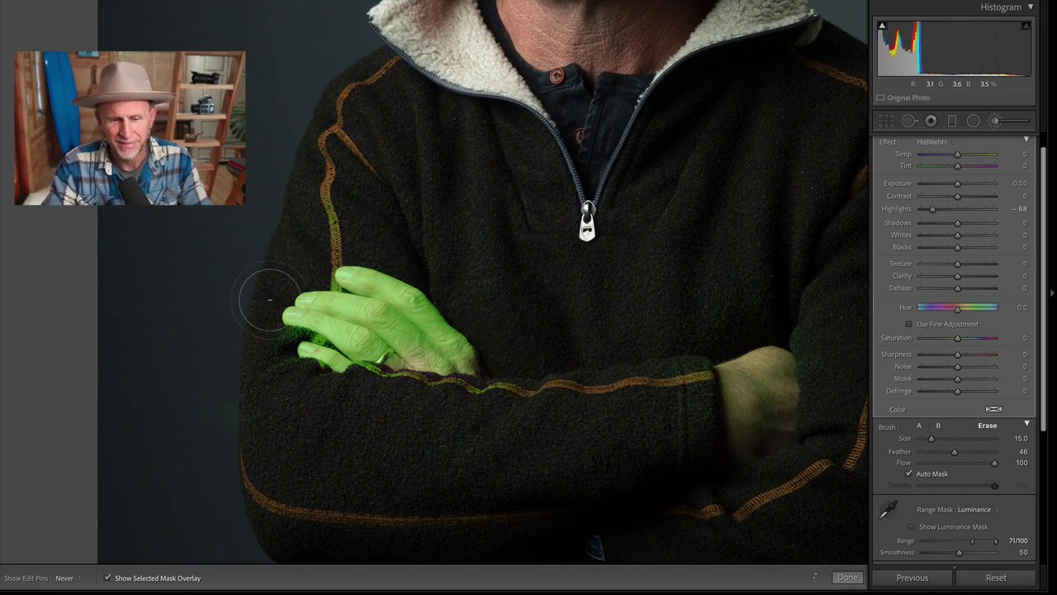
mouse_move(269, 300)
mouse_down()
mouse_move(263, 327)
mouse_move(311, 346)
mouse_move(281, 338)
mouse_up()
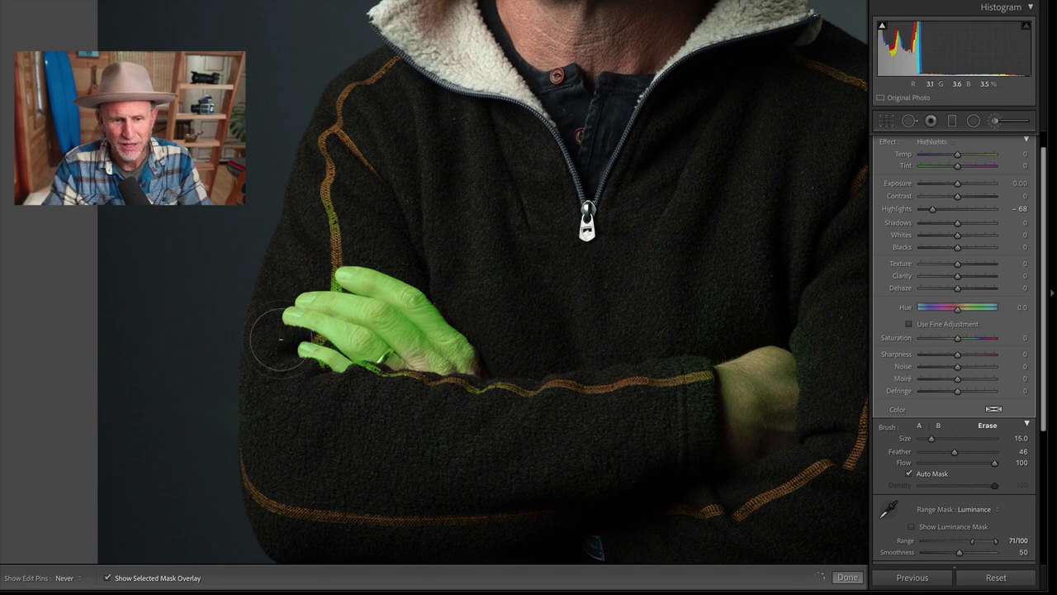
Step: Erase a patch of the mask on the back of the hand near the cuff
key(z)
key(h)
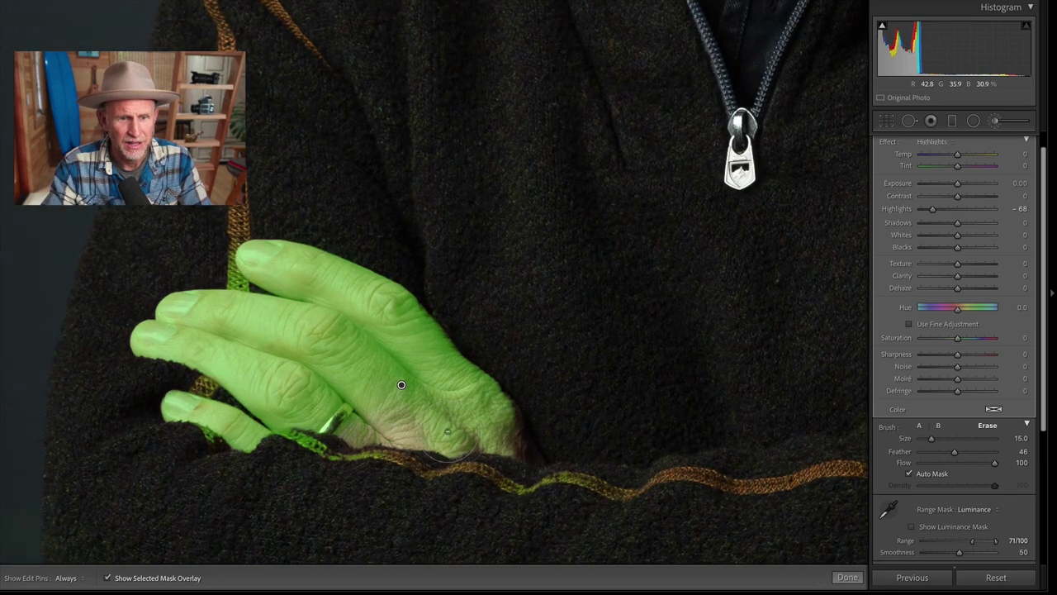
mouse_move(447, 431)
mouse_down()
mouse_move(399, 427)
mouse_move(403, 445)
mouse_move(412, 444)
mouse_move(413, 418)
mouse_up()
key(h)
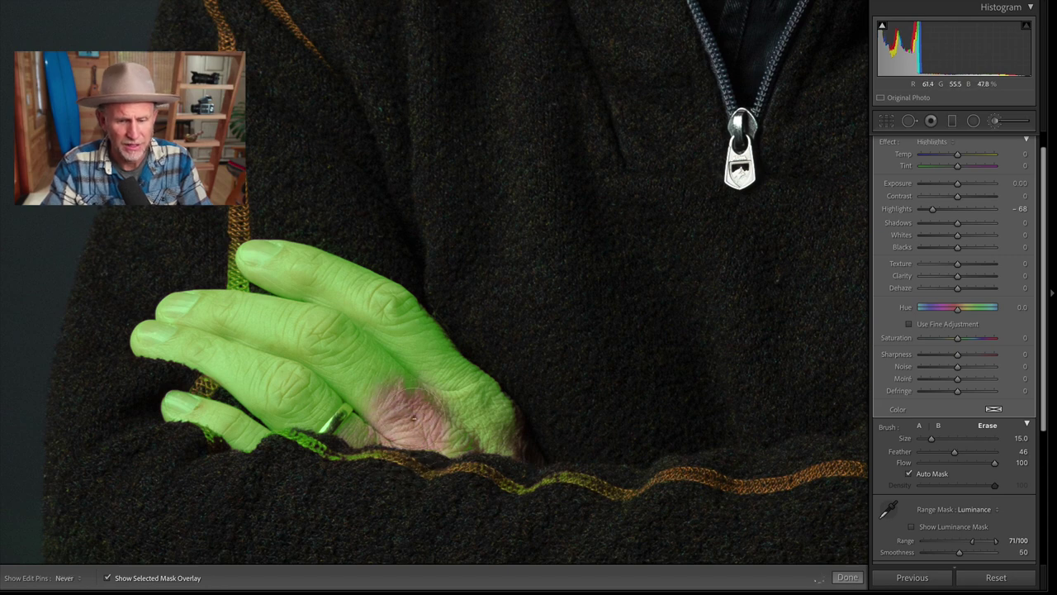
key(h)
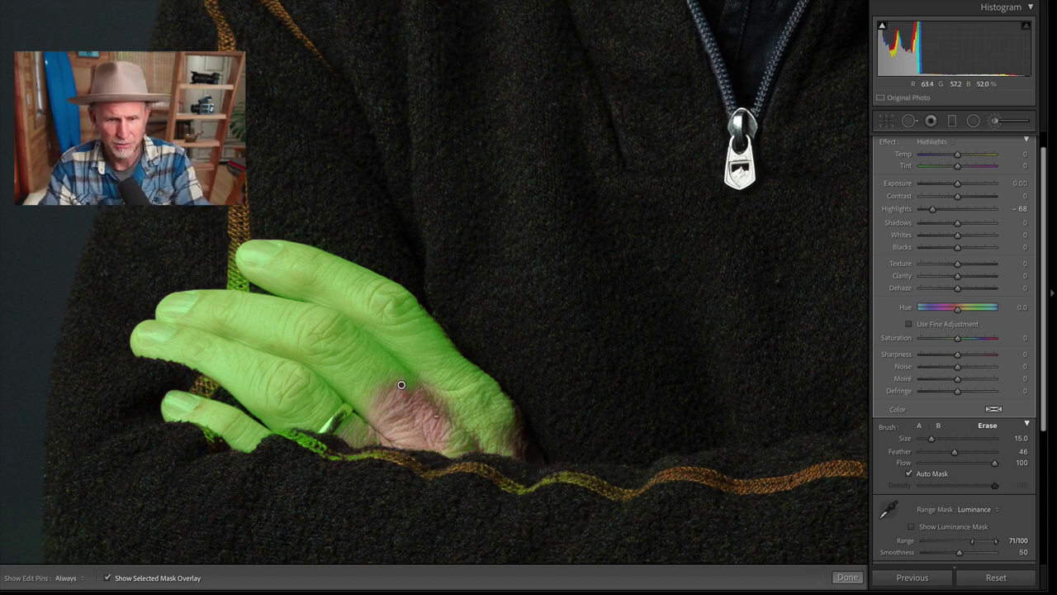
Step: Paint the mask over the back of the hand with brush A, using Auto Mask, Flow 100 and Size 10
click(921, 426)
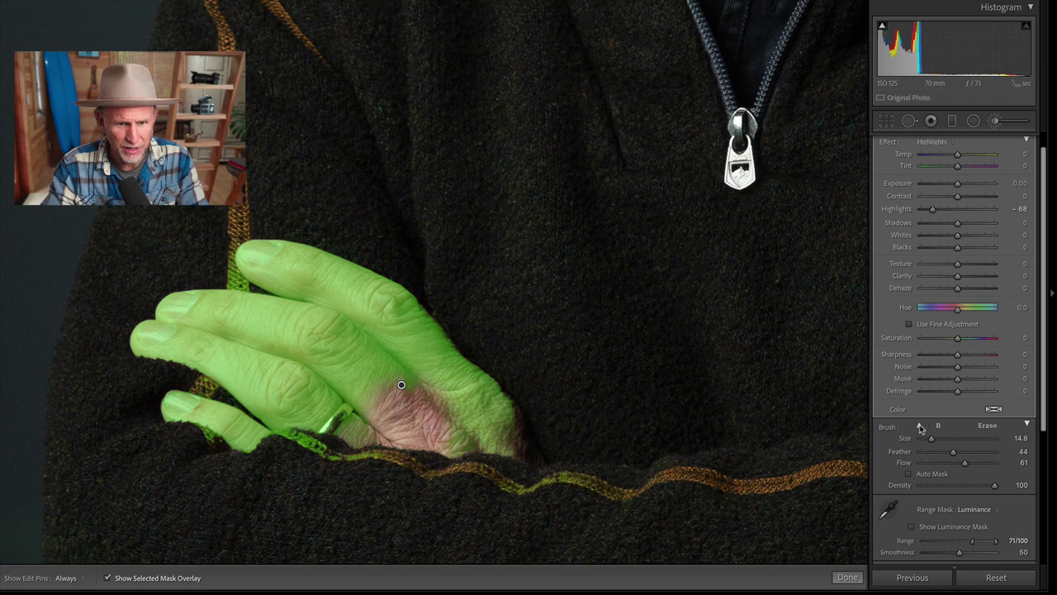
click(909, 473)
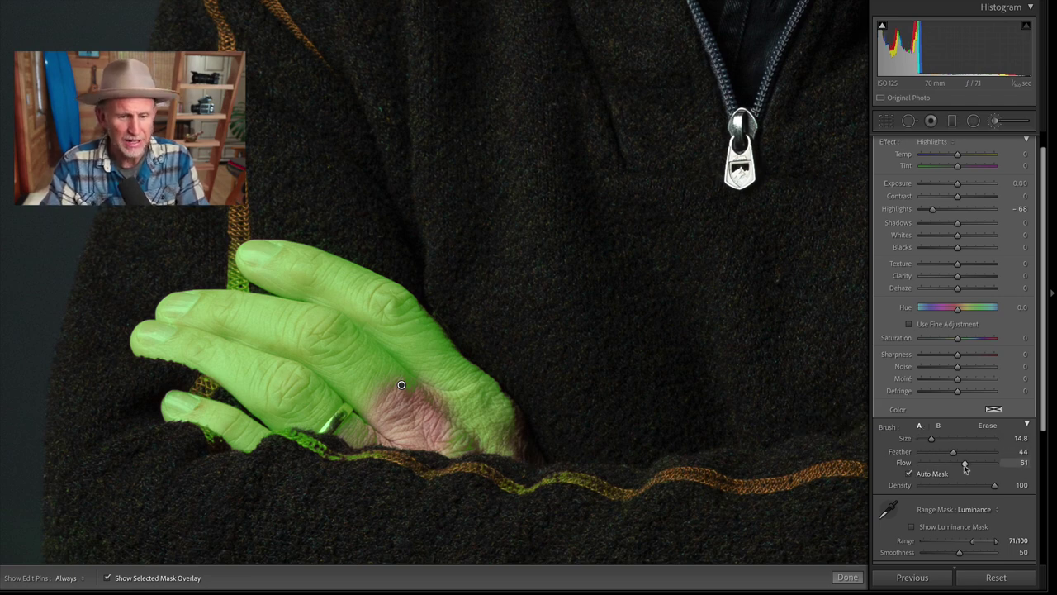
drag(965, 465, 999, 465)
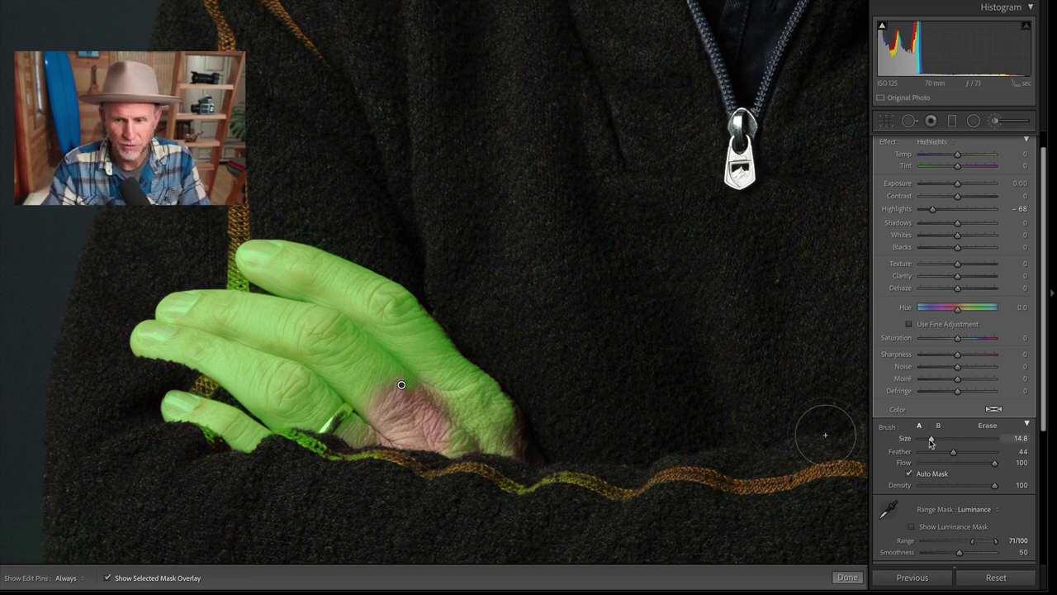
drag(931, 442, 928, 439)
key(h)
mouse_move(417, 446)
mouse_down()
mouse_move(382, 398)
mouse_move(436, 420)
mouse_move(445, 443)
mouse_move(346, 433)
mouse_move(510, 435)
mouse_up()
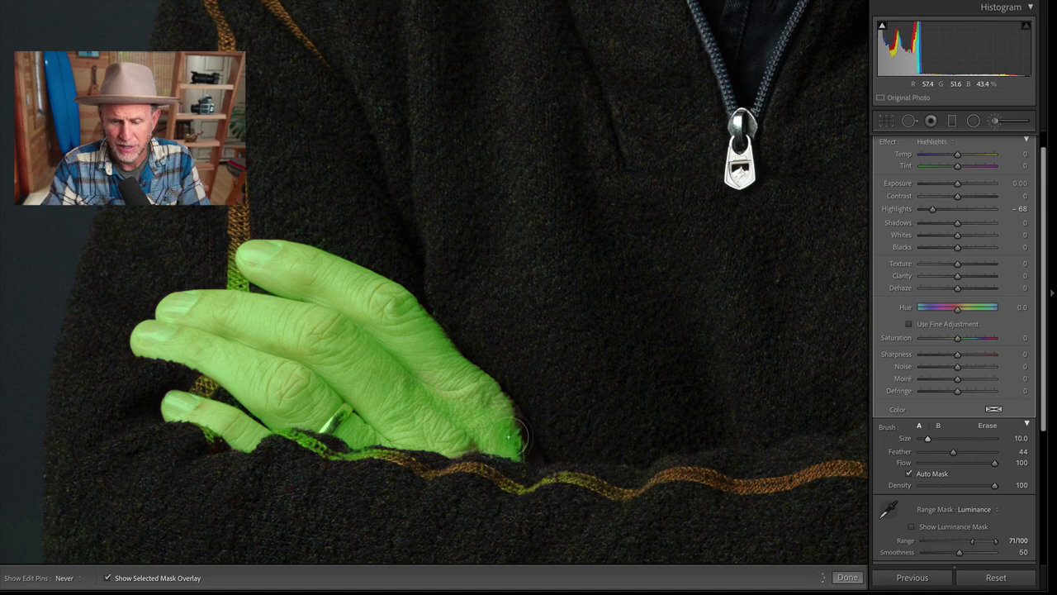
key(h)
key(h)
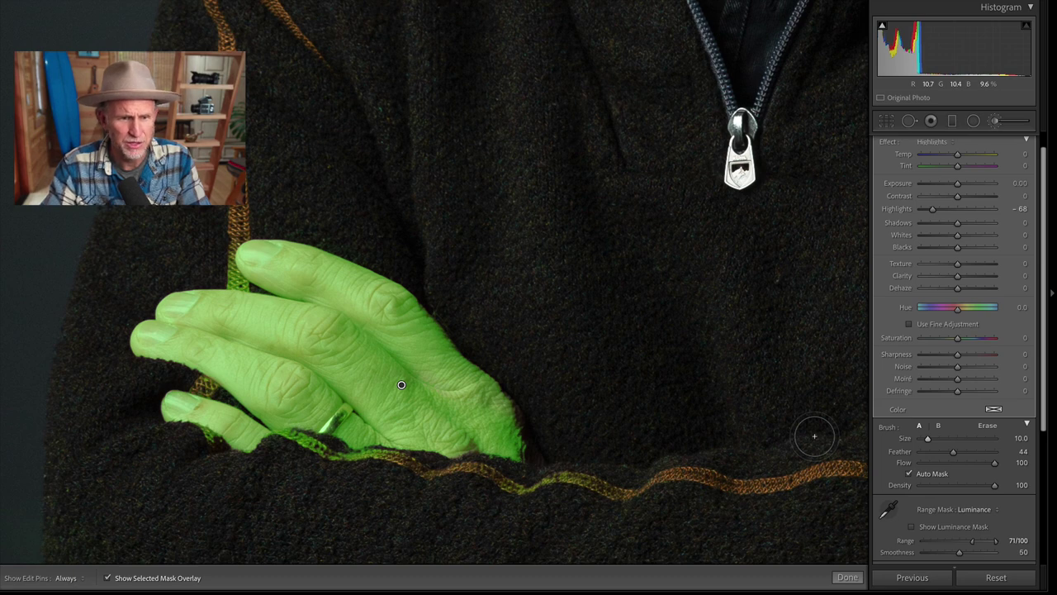
Step: Hide the mask overlay and compare the portrait with the brush adjustments off and on, up close and zoomed out
key(o)
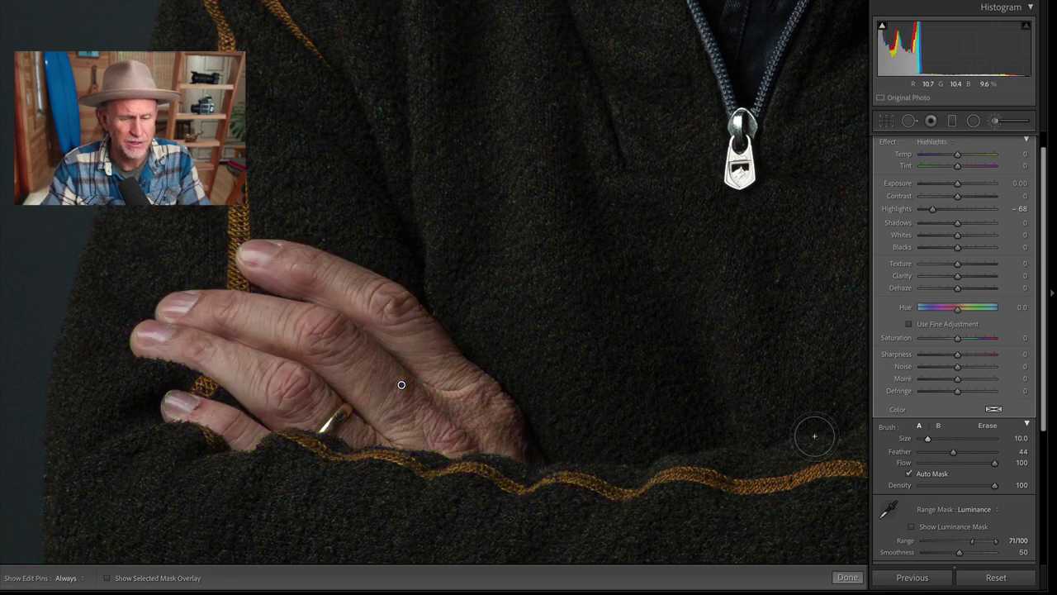
scroll(884, 531, down, 3)
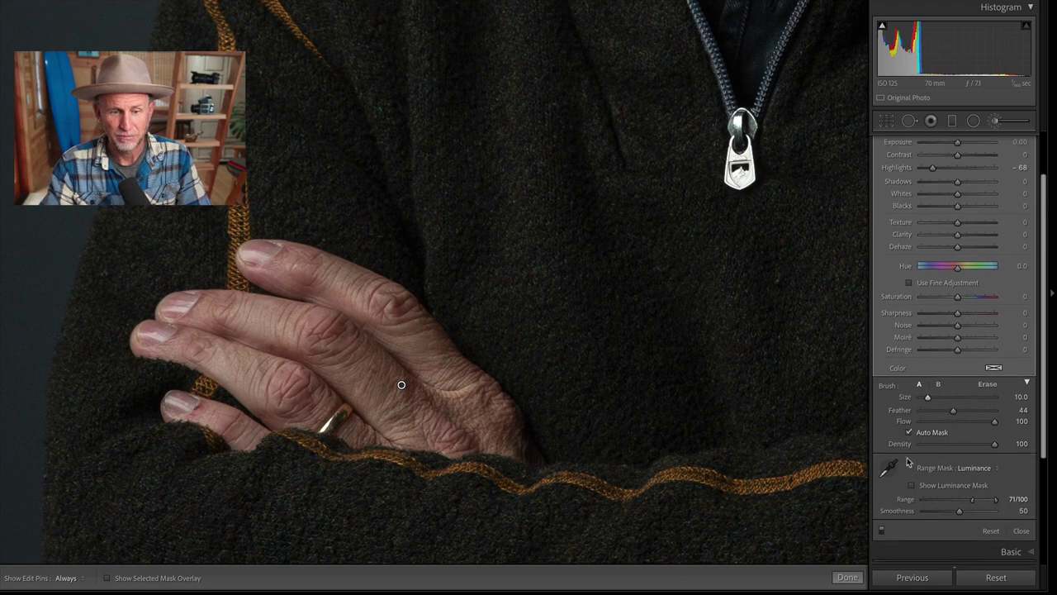
click(882, 521)
click(882, 522)
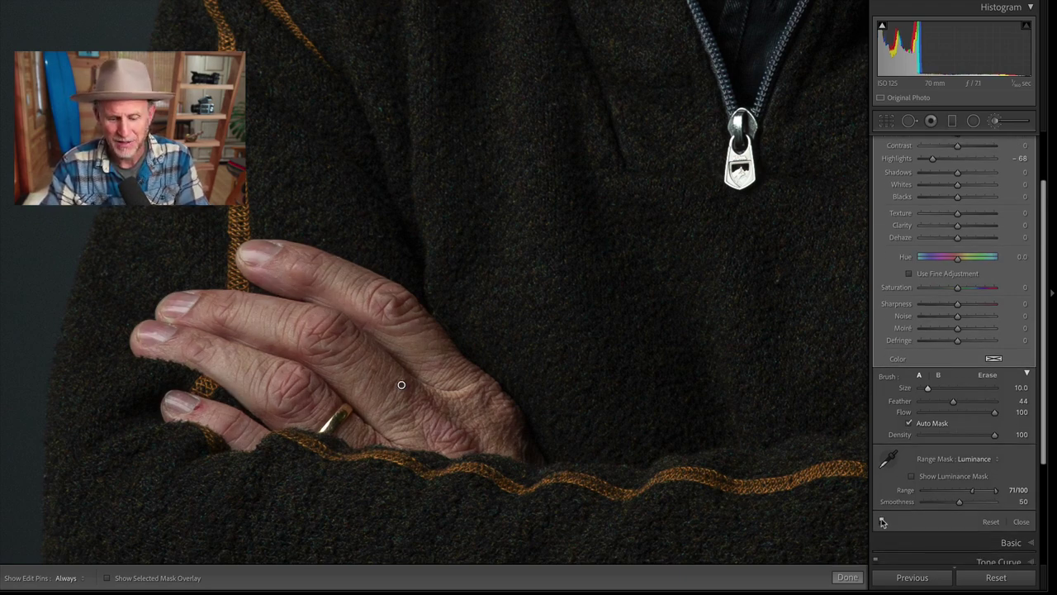
key(z)
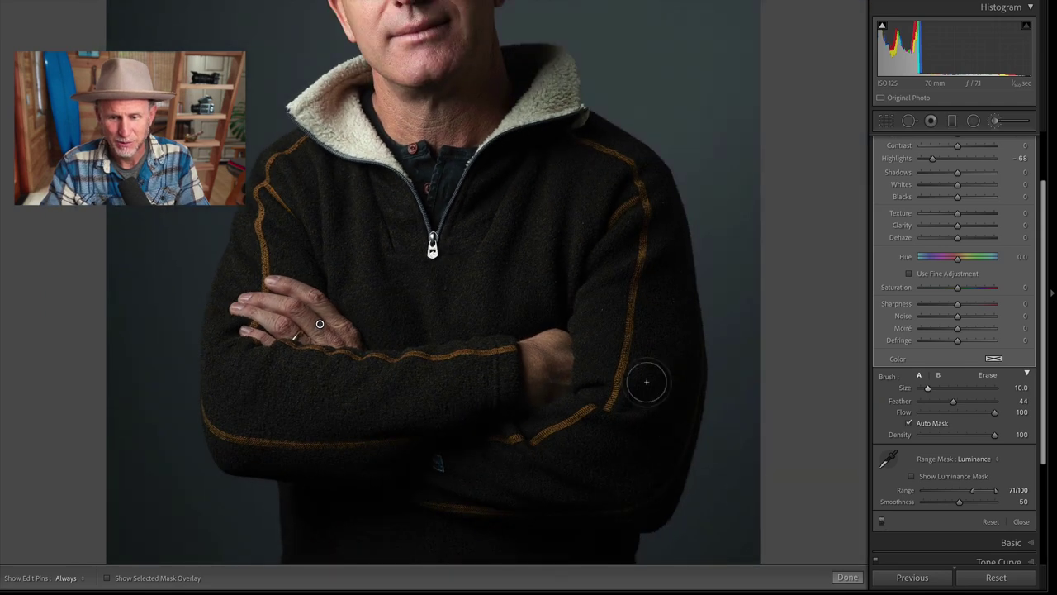
drag(646, 289, 664, 440)
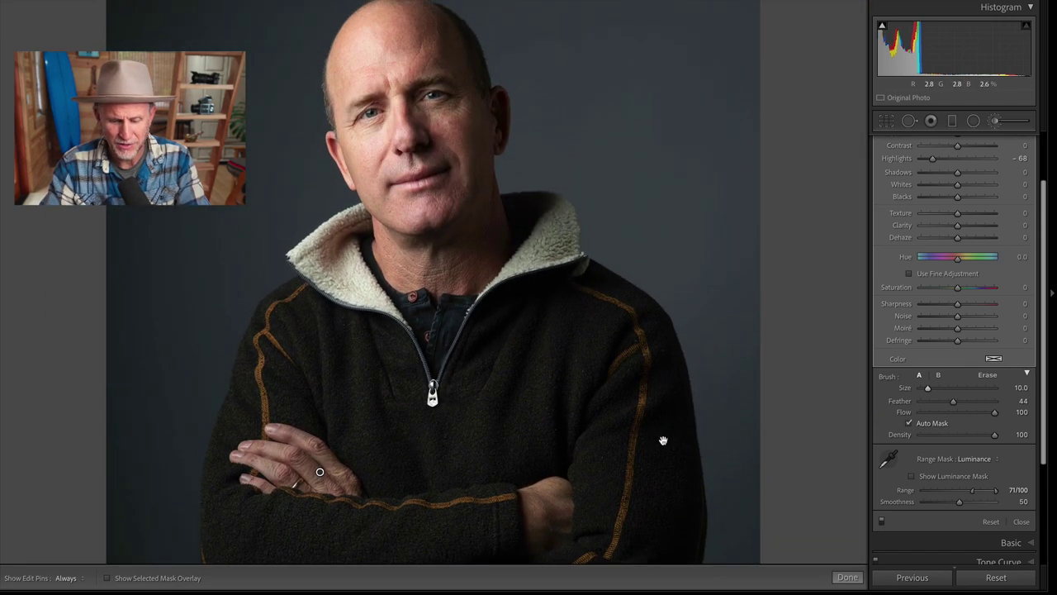
click(881, 523)
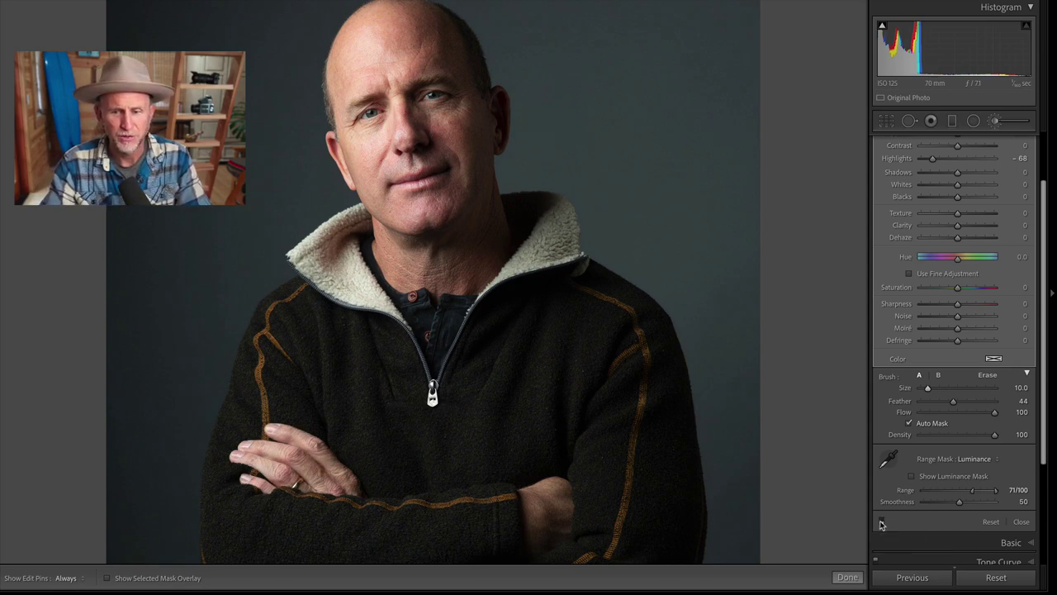
click(881, 523)
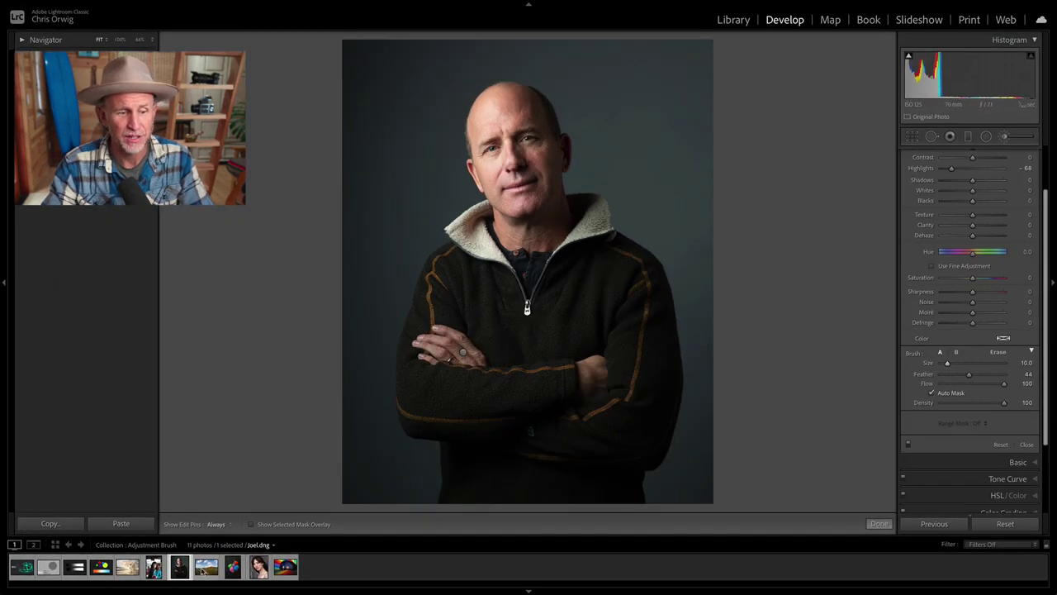
Step: Open the landscape photo of the dirt road and hills, and resize the adjustment brush to 11
click(206, 569)
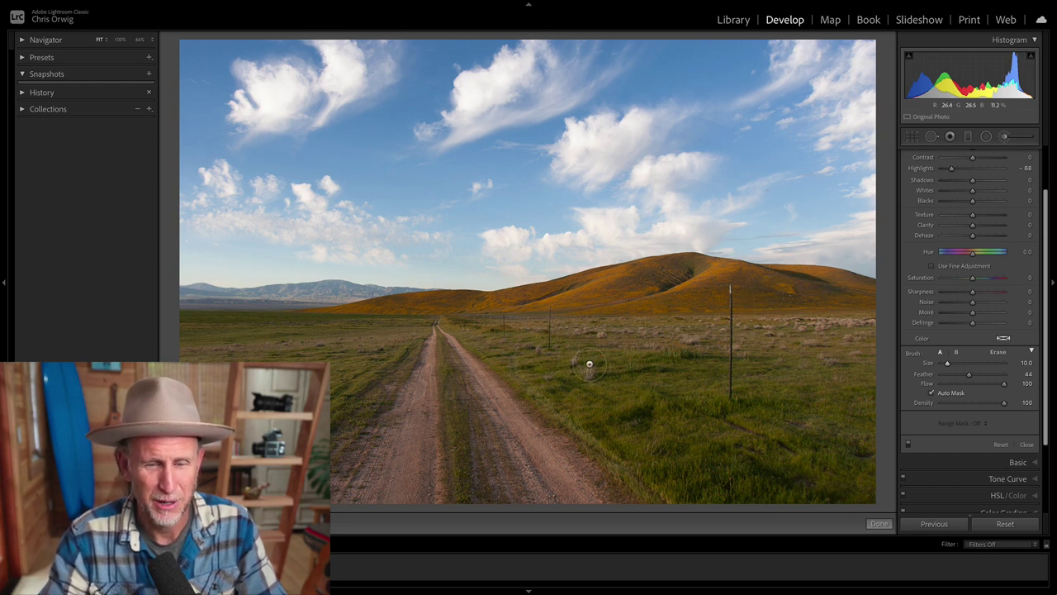
scroll(588, 364, up, 5)
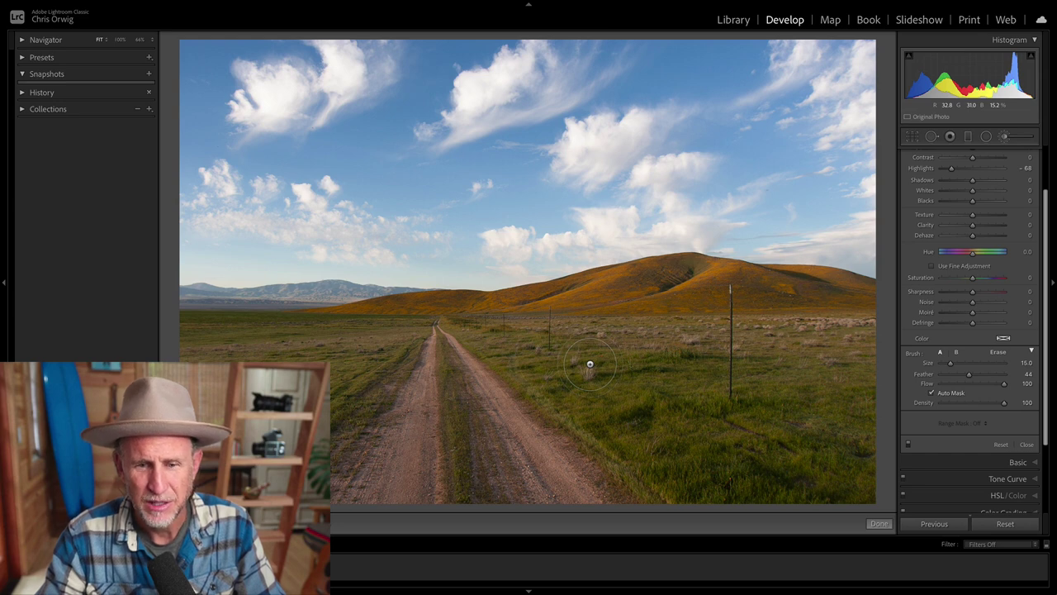
scroll(590, 364, down, 13)
scroll(591, 362, up, 7)
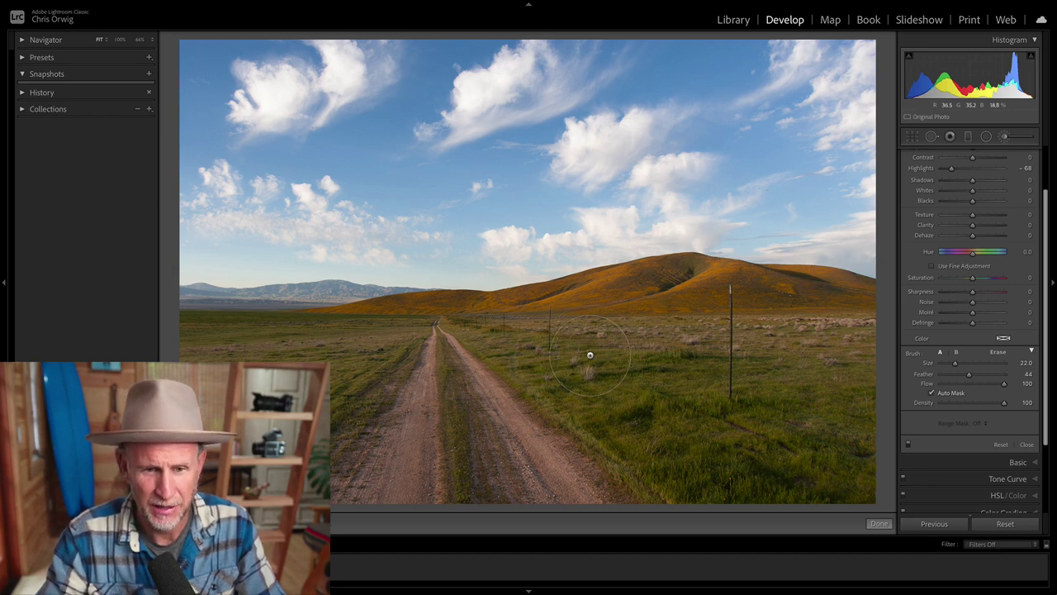
scroll(590, 355, down, 15)
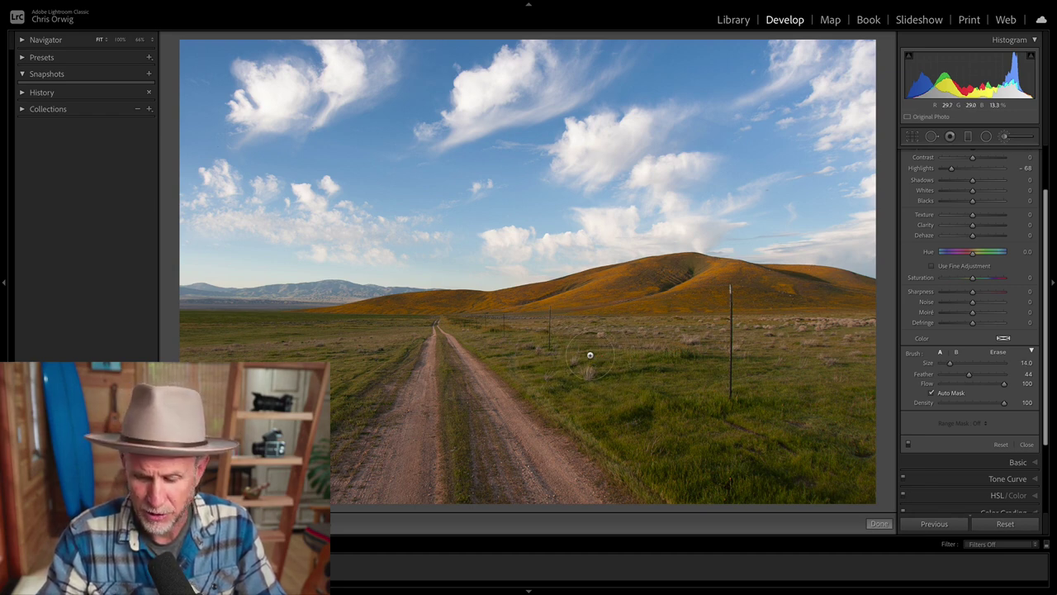
scroll(590, 355, up, 3)
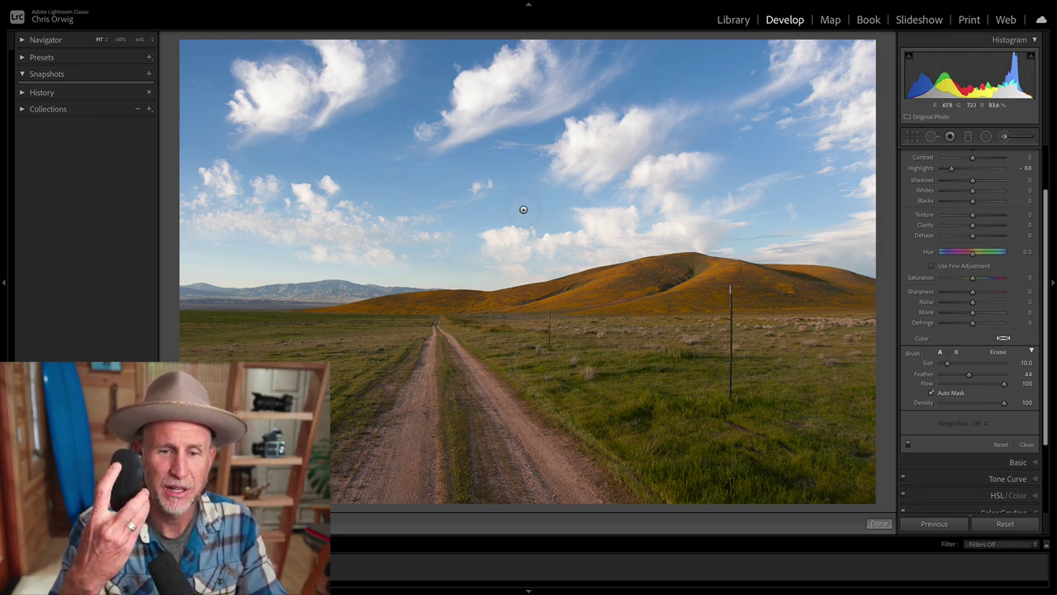
scroll(523, 210, down, 20)
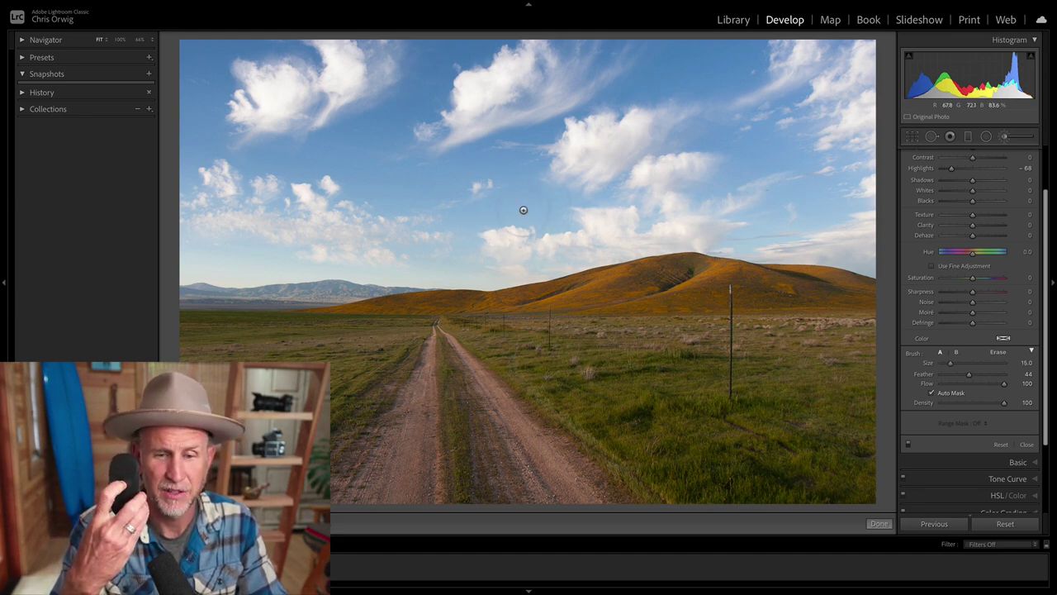
scroll(522, 210, up, 10)
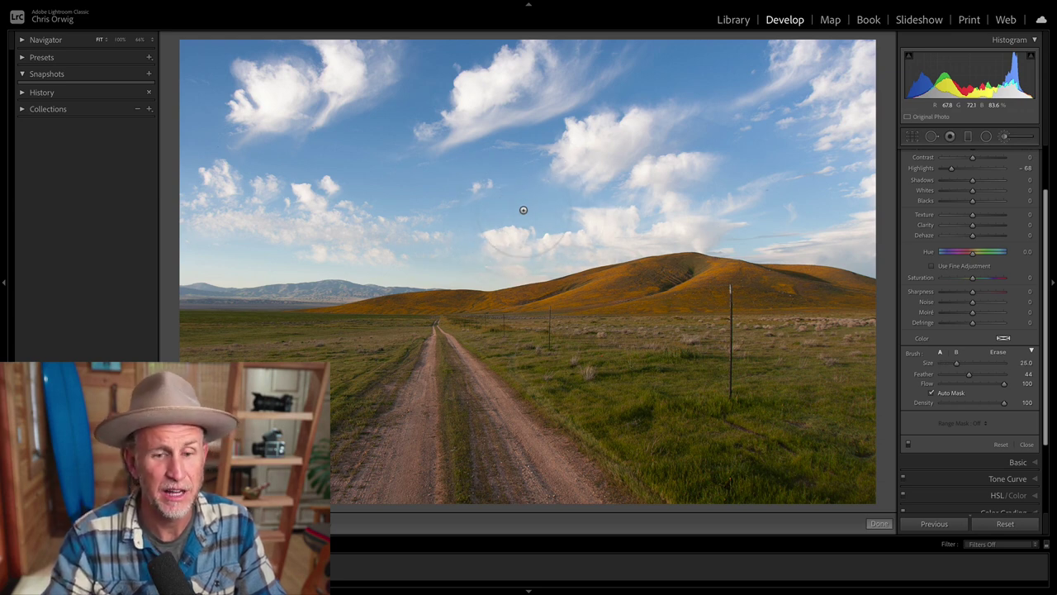
scroll(522, 210, down, 10)
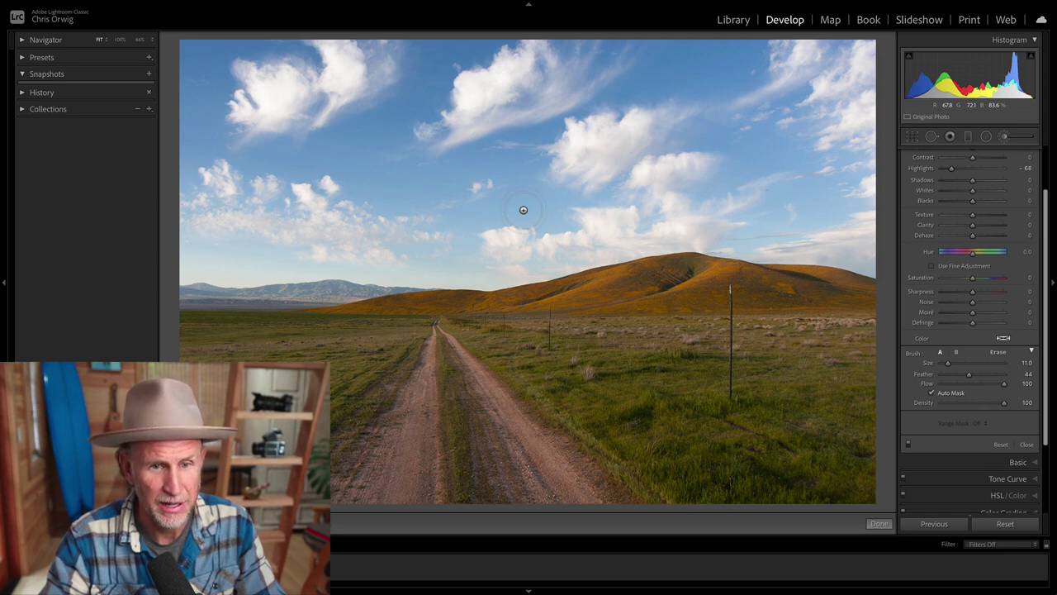
scroll(1046, 220, up, 3)
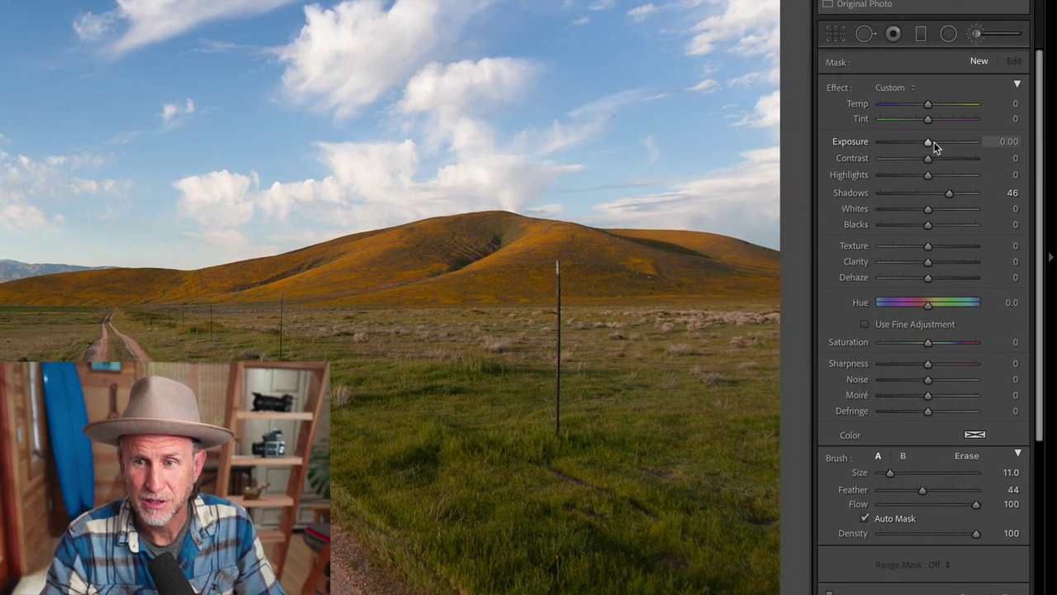
Step: Set the new brush adjustment to Exposure 2.65, Clarity 44 and Temp 29, and enlarge the brush to 19
drag(934, 142, 950, 142)
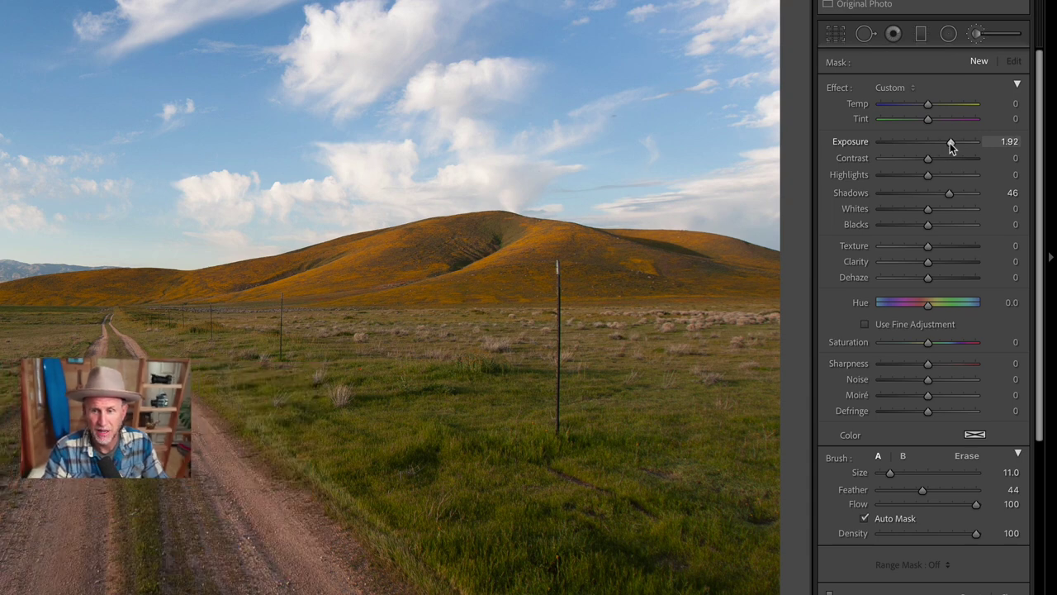
drag(950, 143, 959, 142)
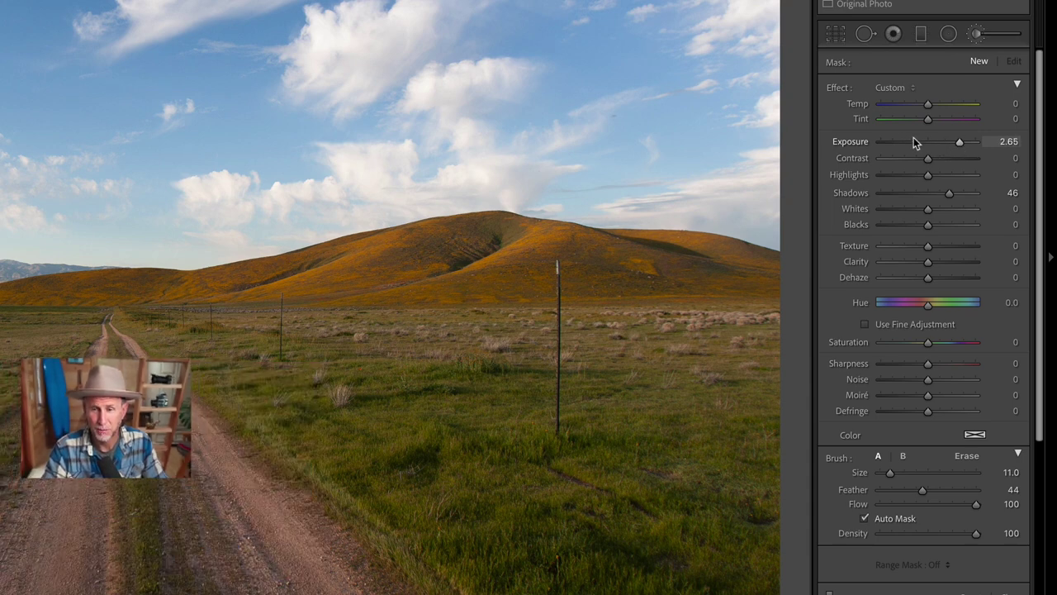
drag(927, 261, 949, 263)
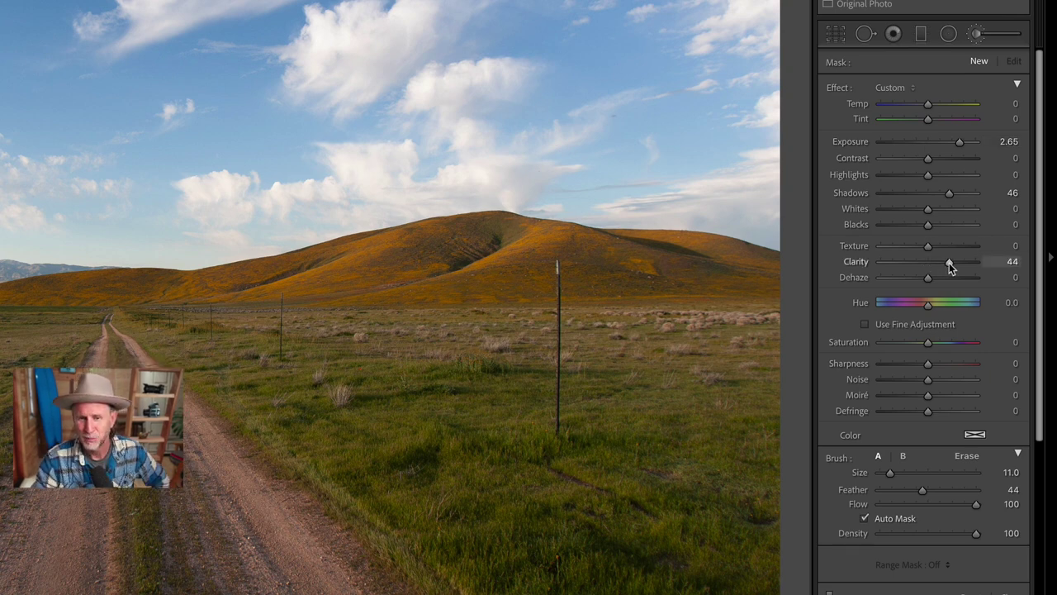
drag(936, 108, 942, 107)
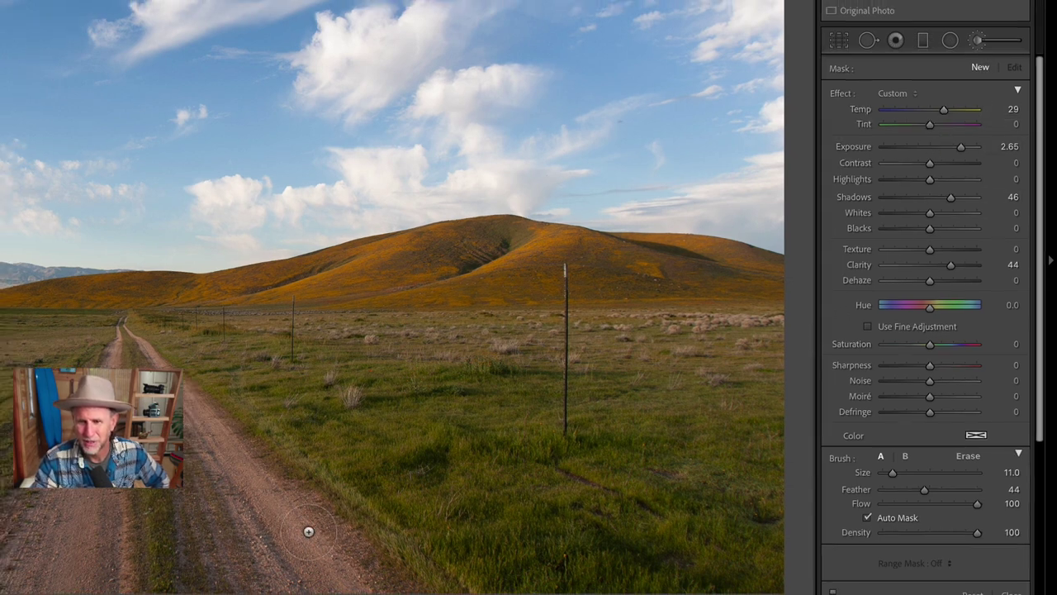
scroll(484, 452, up, 5)
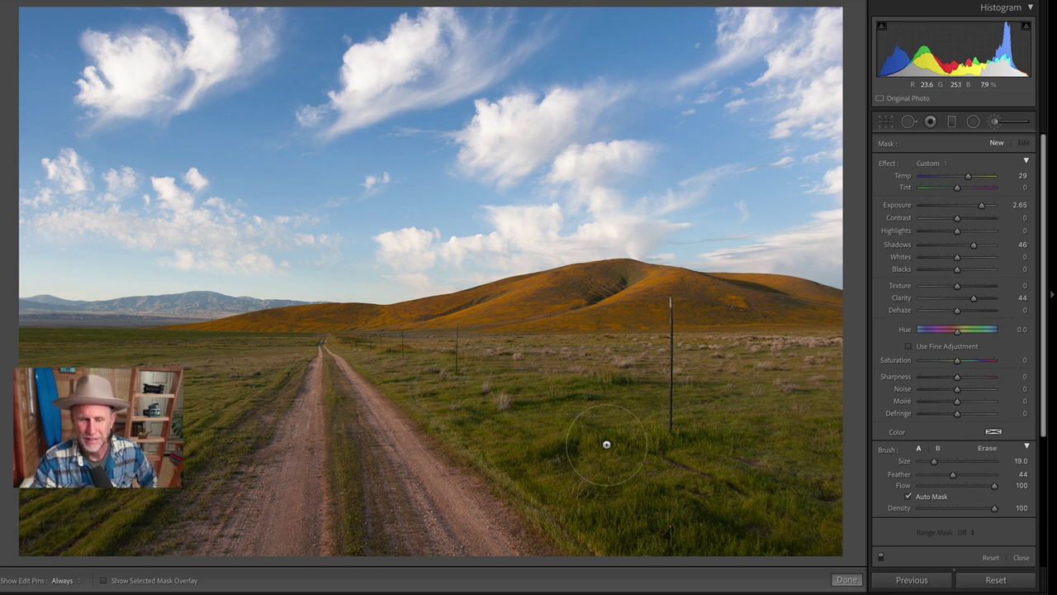
Step: Paint both tire tracks of the dirt road with brush A at size 21, Flow 100 and Auto Mask on
scroll(606, 445, up, 5)
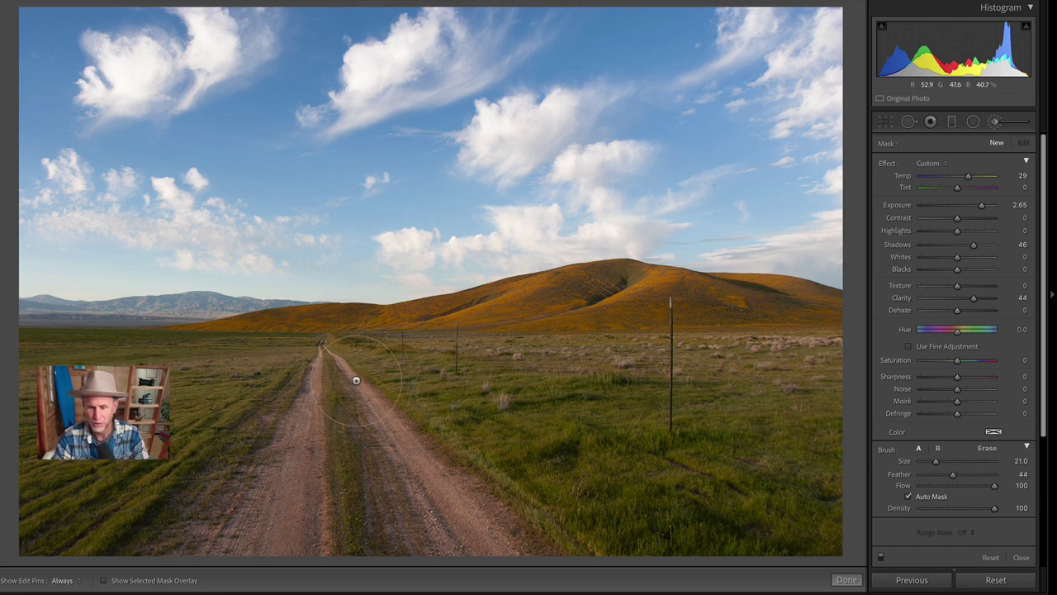
mouse_move(329, 346)
mouse_down()
mouse_move(430, 470)
mouse_move(512, 549)
mouse_up()
key(h)
key(h)
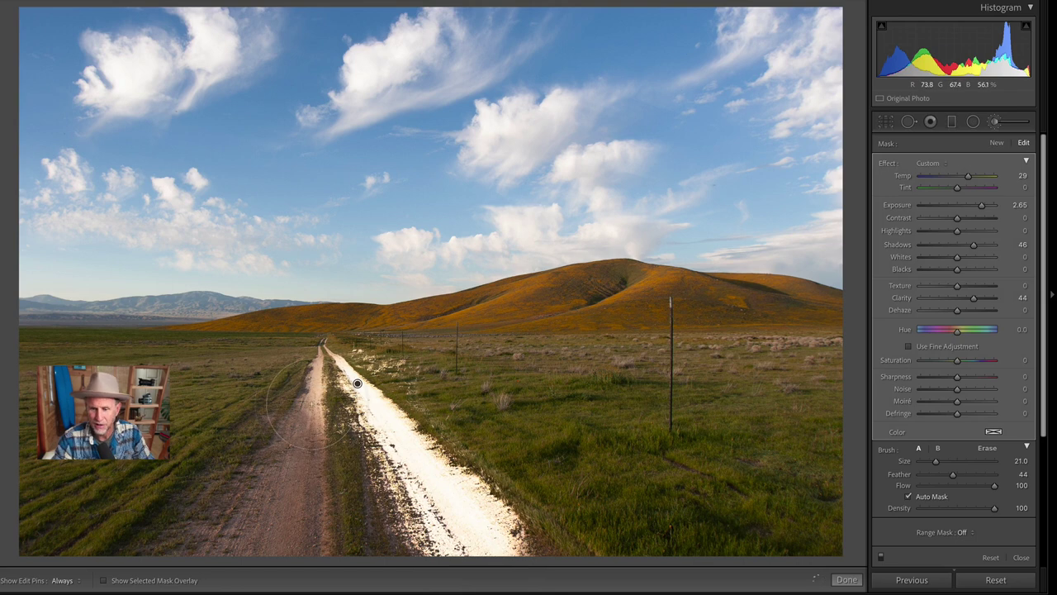
mouse_move(284, 468)
mouse_down()
mouse_move(273, 541)
mouse_move(313, 372)
mouse_move(264, 567)
mouse_move(287, 477)
mouse_up()
key(h)
key(h)
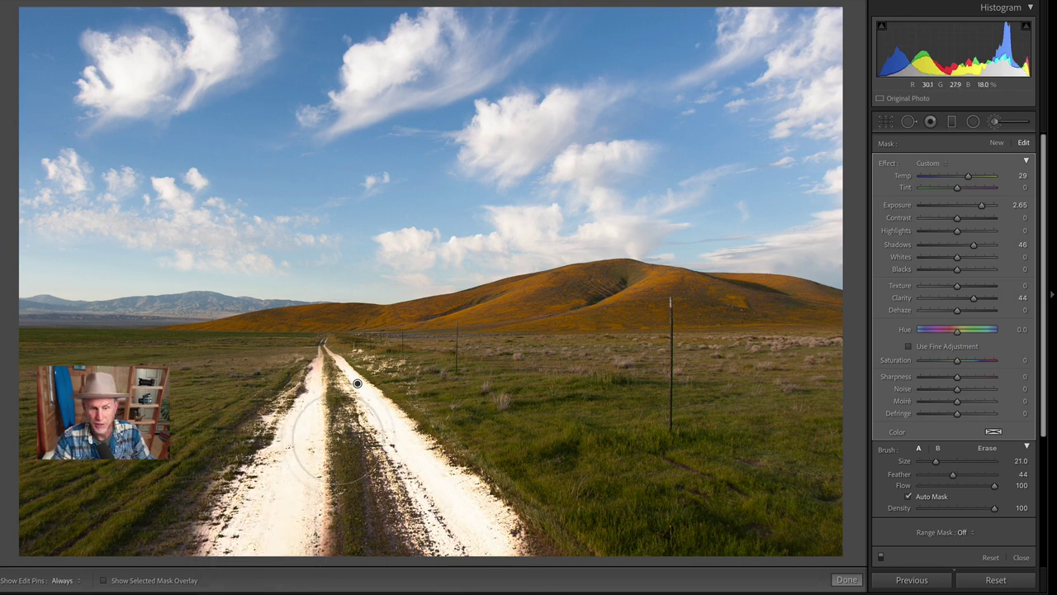
Step: Shrink the brush to 4 and try Exposure 0.25 on the road mask, comparing the adjustment off and on
key(bracketleft)
key(bracketleft)
key(bracketleft)
key(bracketleft)
key(bracketleft)
key(bracketleft)
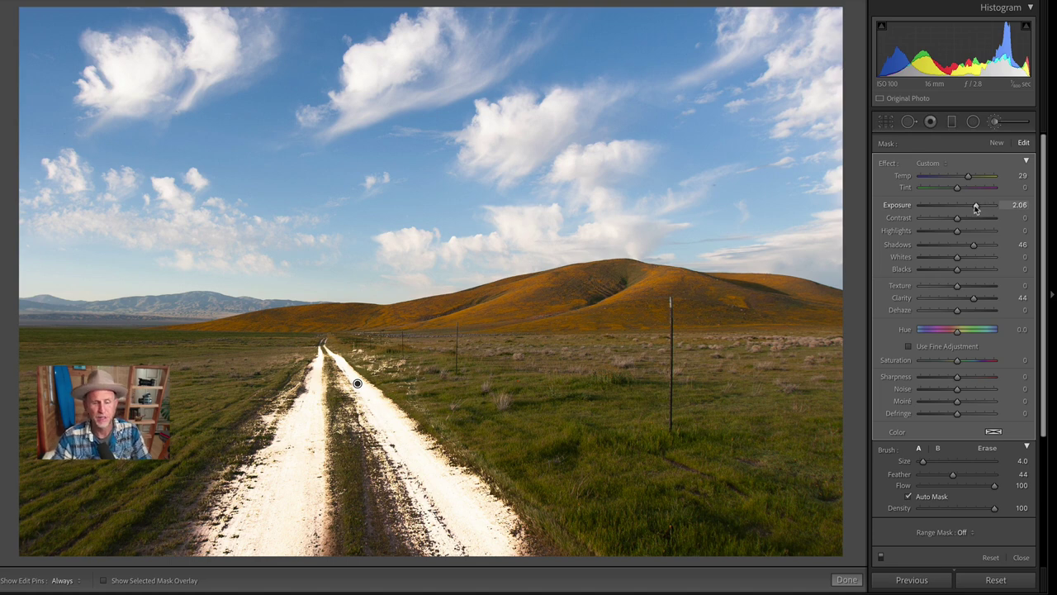
drag(975, 208, 960, 209)
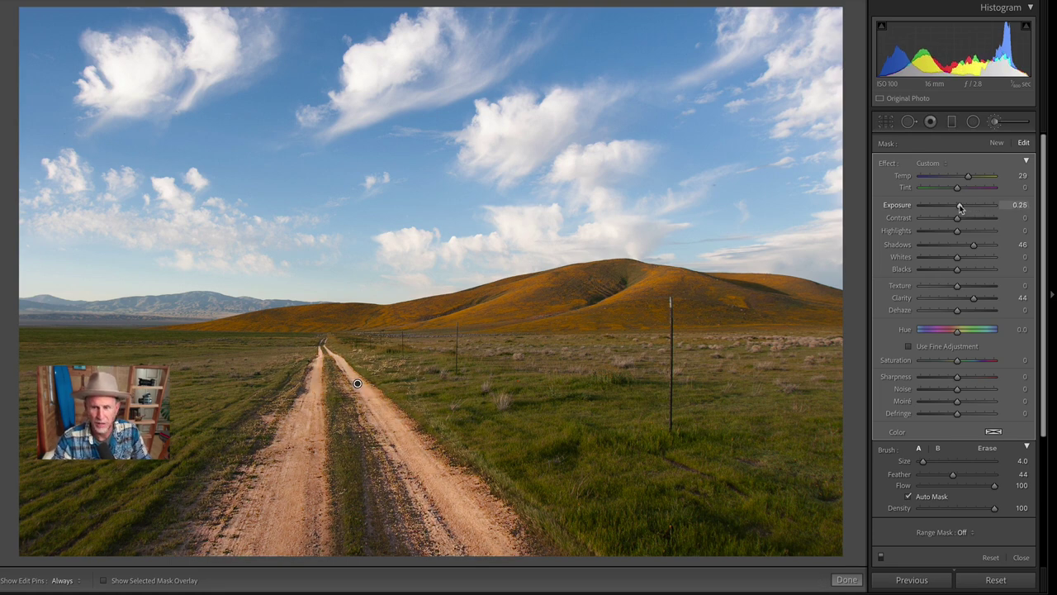
click(882, 558)
click(883, 558)
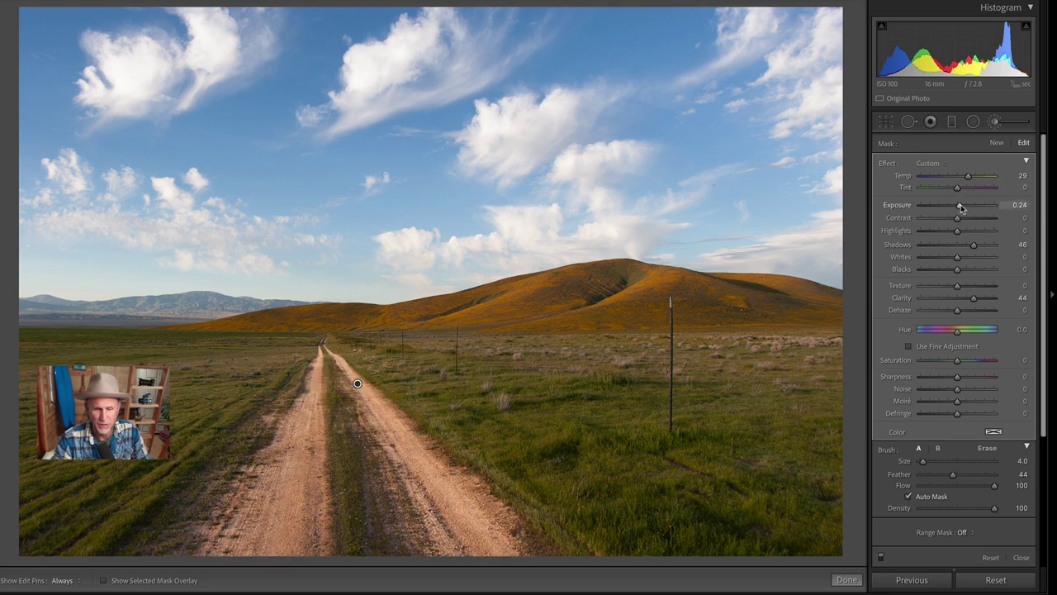
Step: Raise the road mask's Exposure to 2.38 and paint beside the right track's inner edge at size 13, Flow 40, without Auto Mask
drag(960, 206, 980, 205)
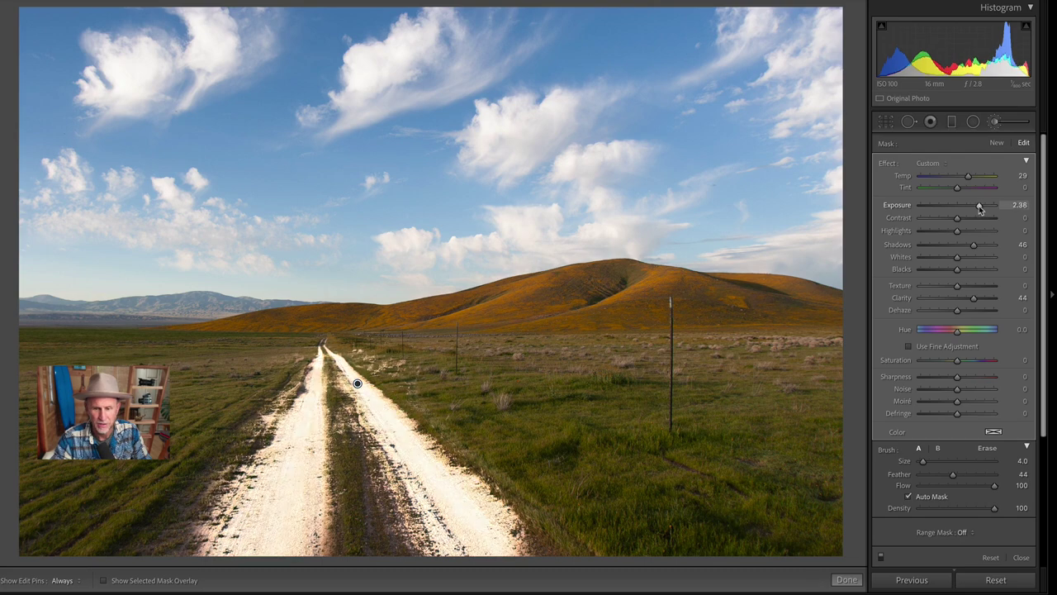
key(z)
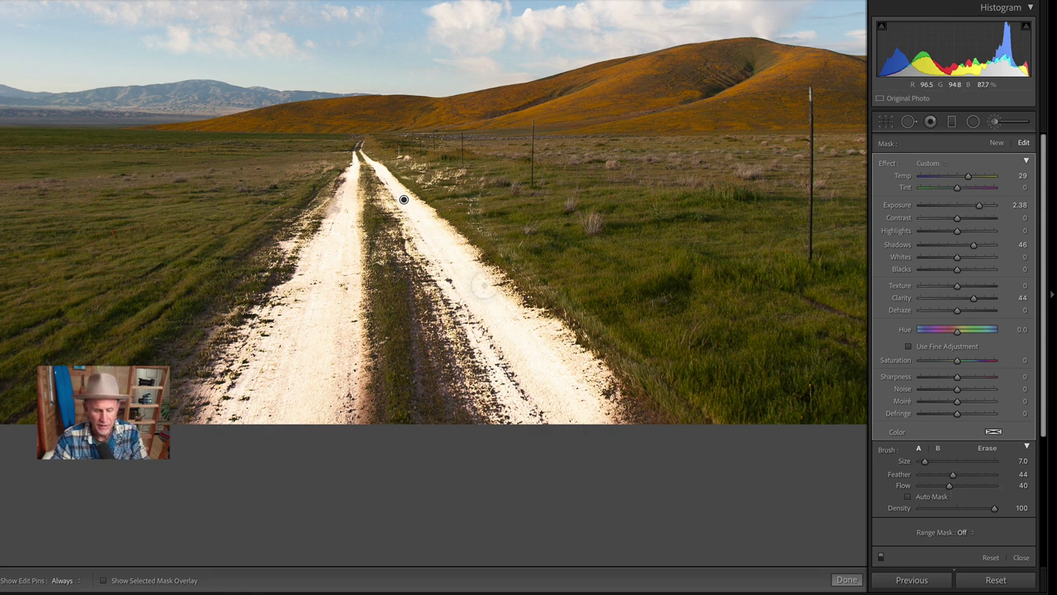
key(bracketright)
key(bracketright)
key(bracketright)
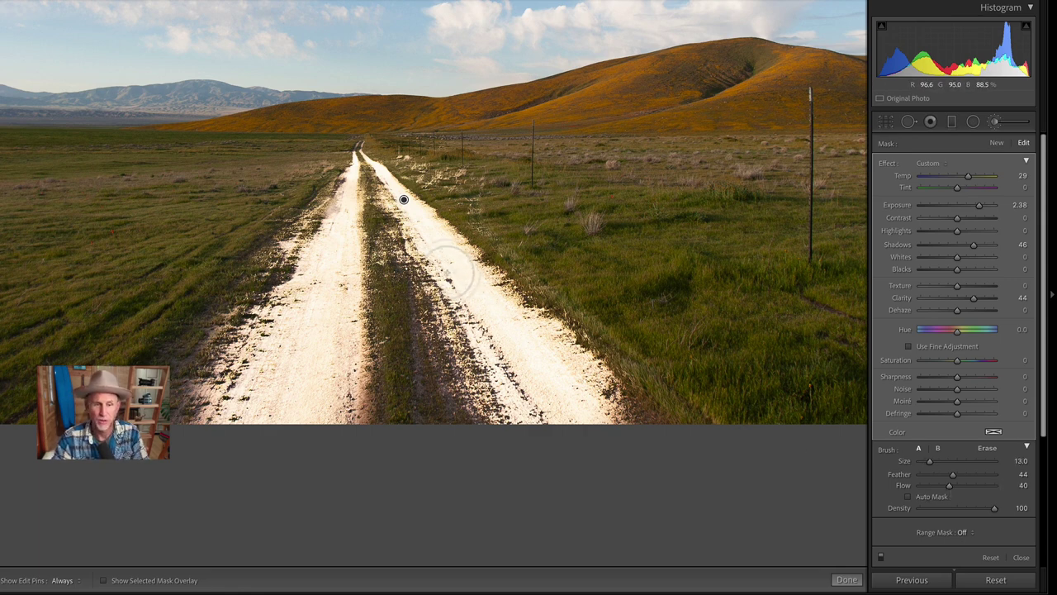
key(h)
key(h)
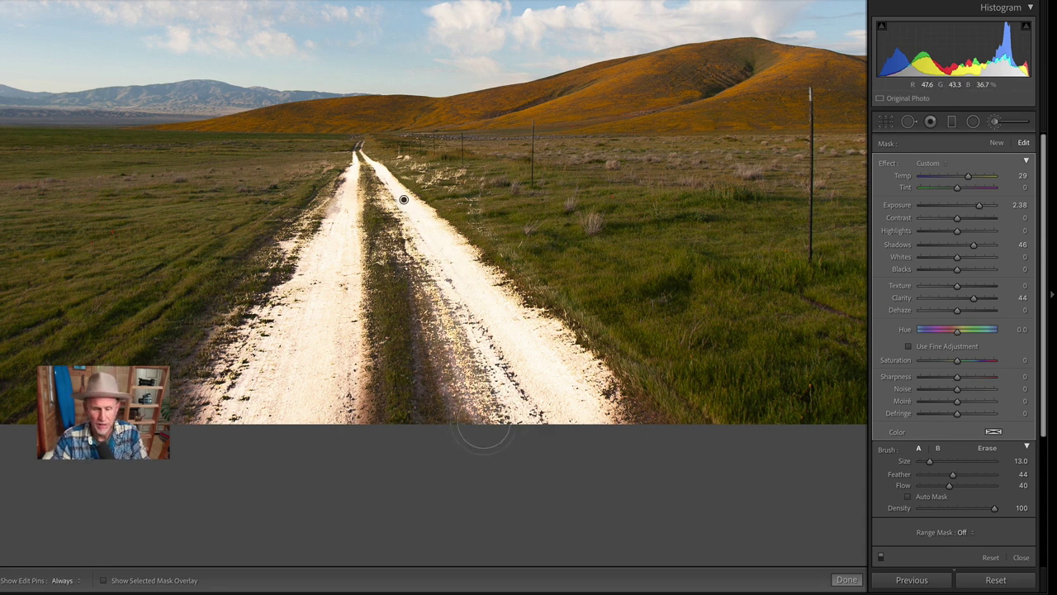
Step: Reduce the brush to size 5 and paint along the left track's edges and the right track's inner edge at Flow 40
key(bracketleft)
key(bracketleft)
key(bracketleft)
key(bracketleft)
key(bracketleft)
key(h)
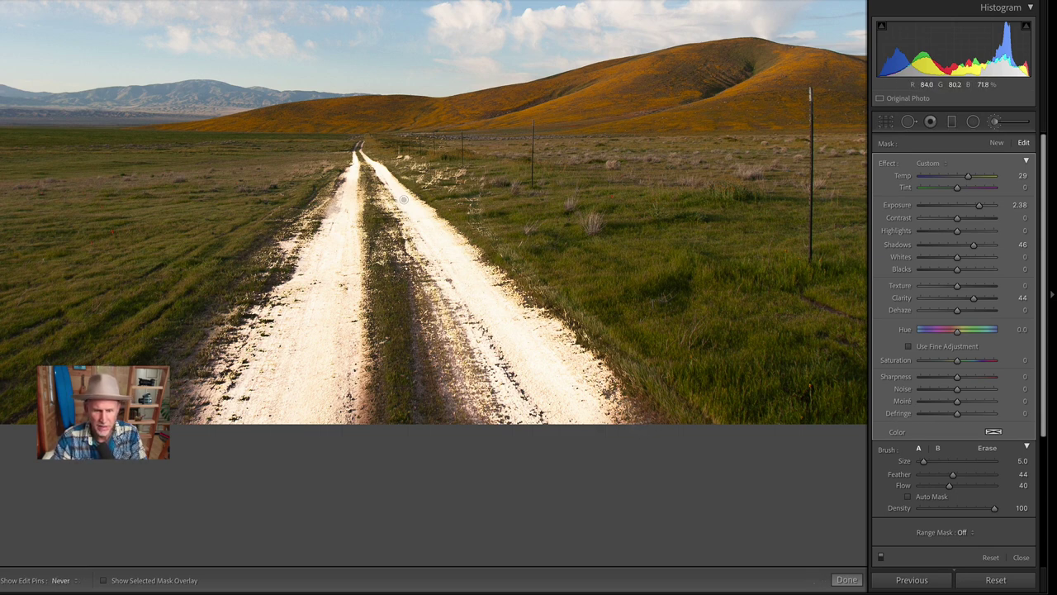
mouse_move(244, 337)
mouse_down()
mouse_move(195, 413)
mouse_move(206, 347)
mouse_move(288, 237)
mouse_up()
drag(342, 195, 174, 376)
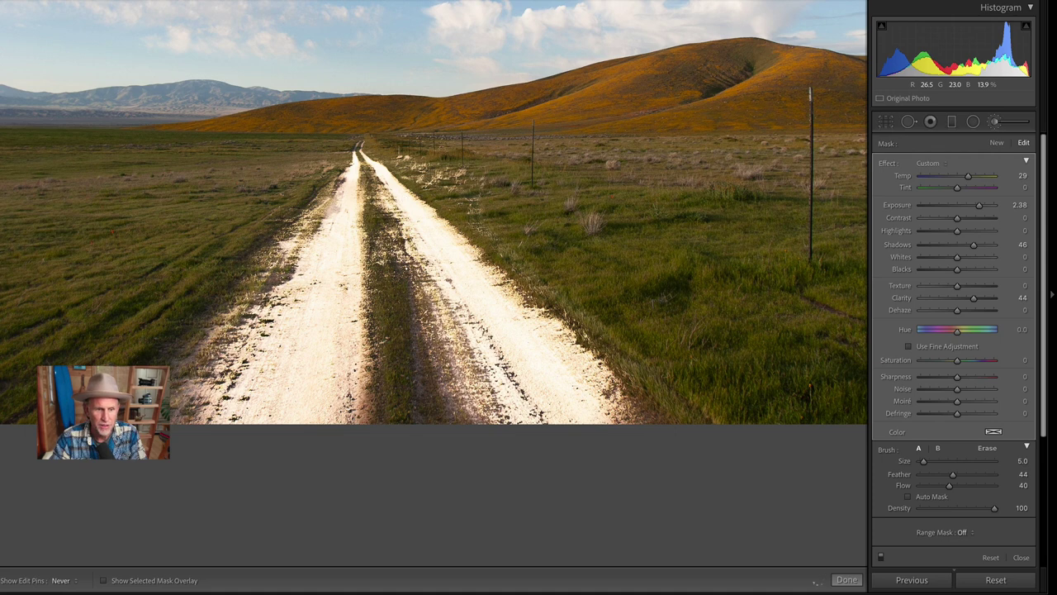
drag(354, 175, 367, 421)
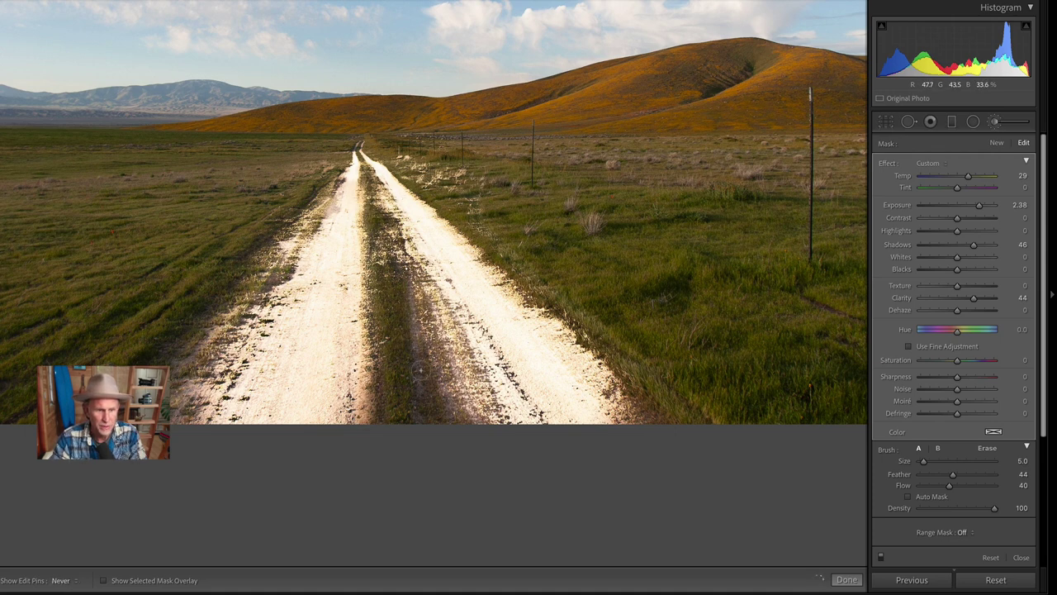
key(h)
key(h)
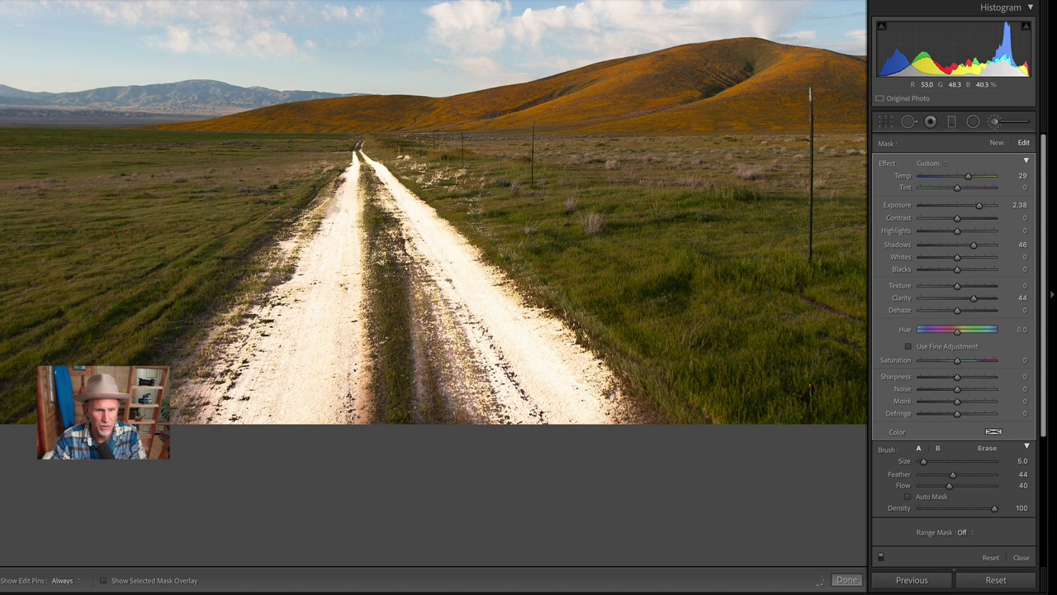
Step: Set the brush to size 8 and Flow 19 and blend the road mask's edges into the surrounding ground
key(bracketright)
key(bracketright)
key(bracketright)
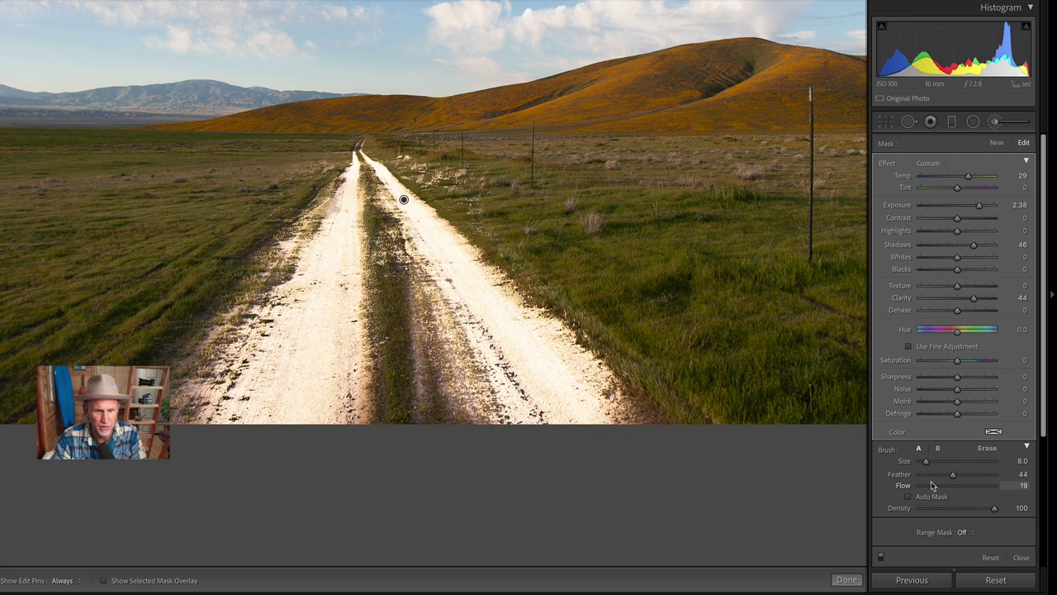
key(h)
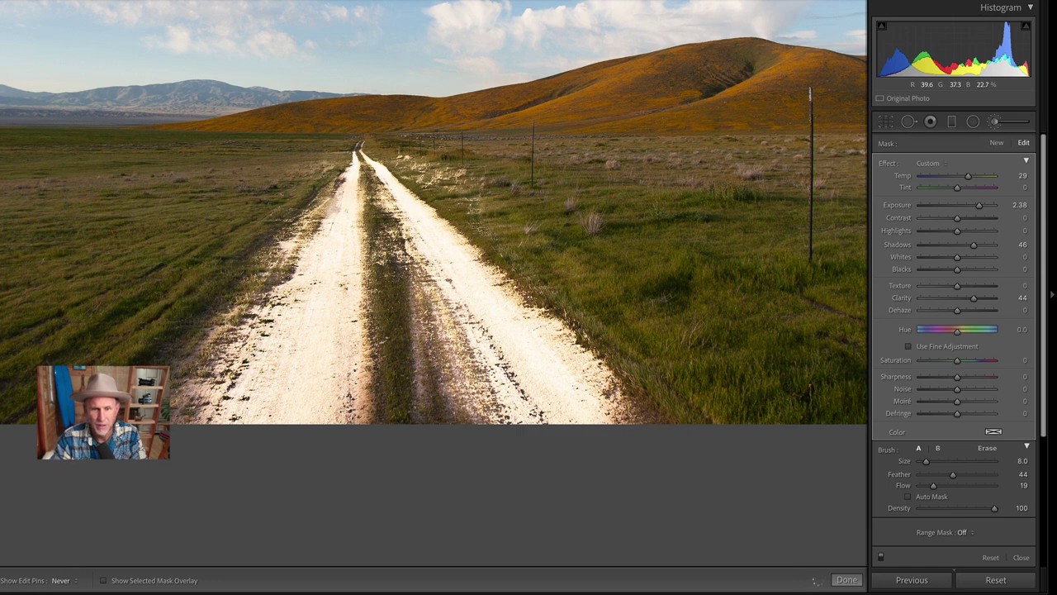
key(h)
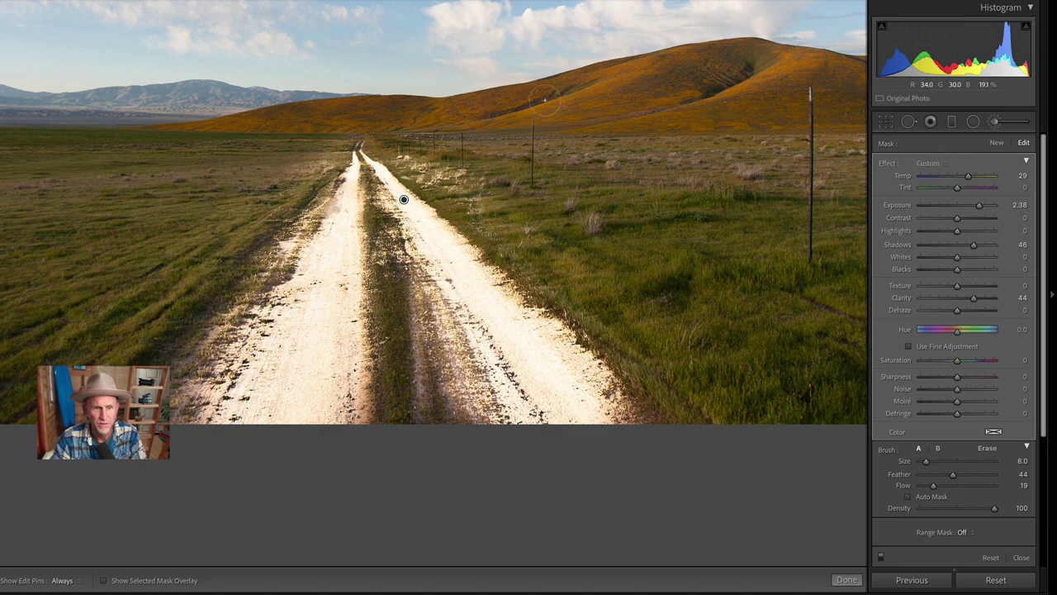
key(h)
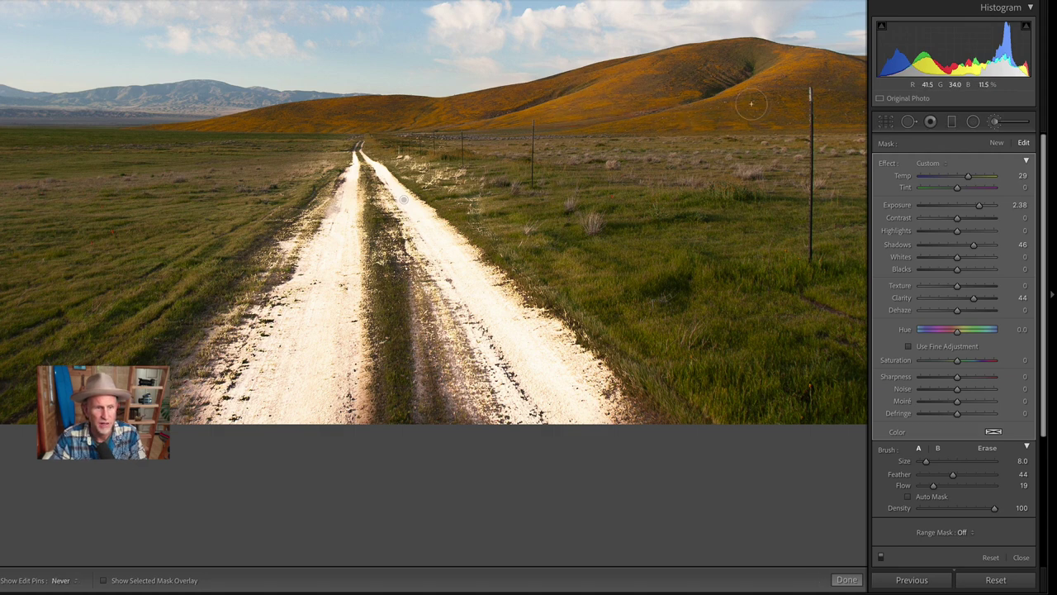
key(h)
drag(763, 187, 525, 192)
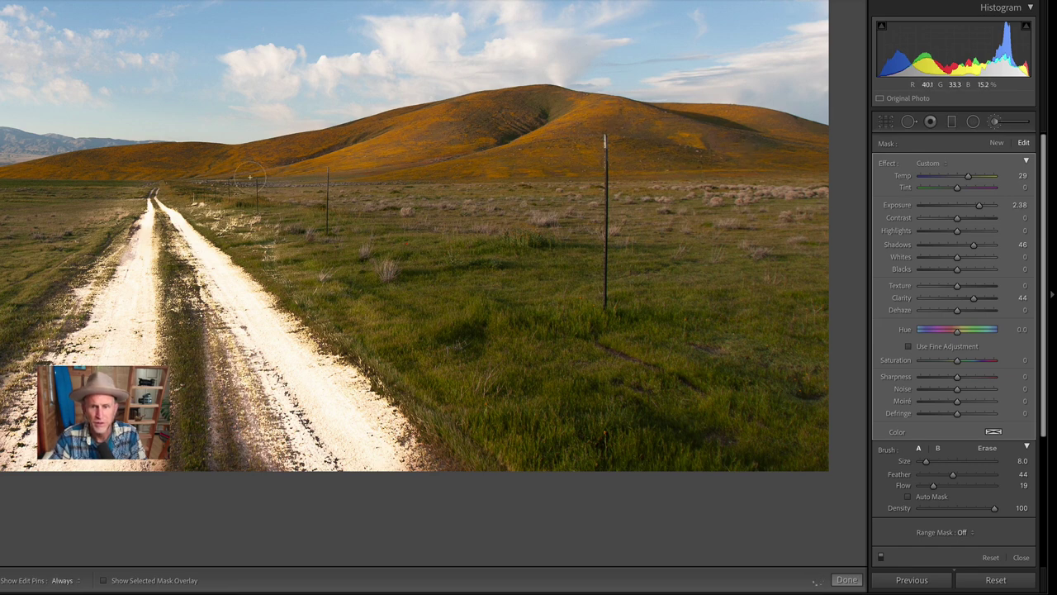
click(316, 242)
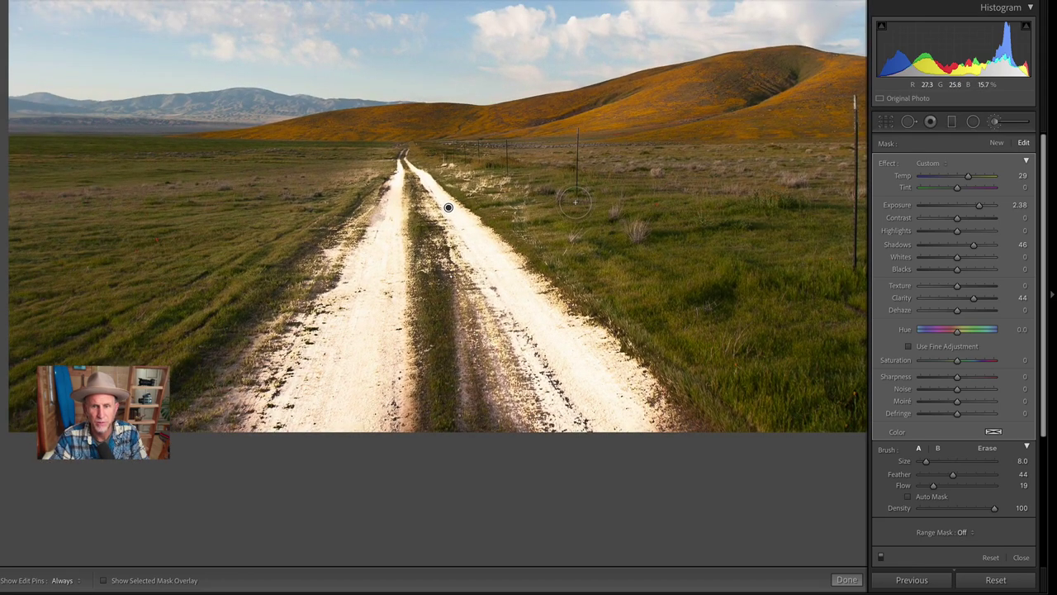
Step: Reset the road mask's Exposure, Shadows, Clarity and Temp to 0
double_click(978, 208)
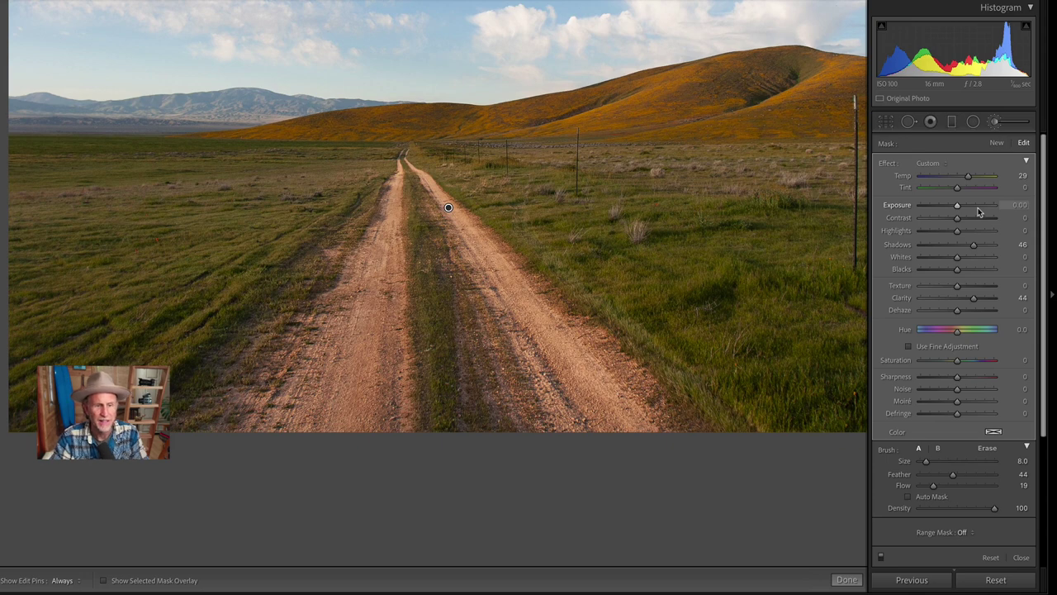
double_click(973, 245)
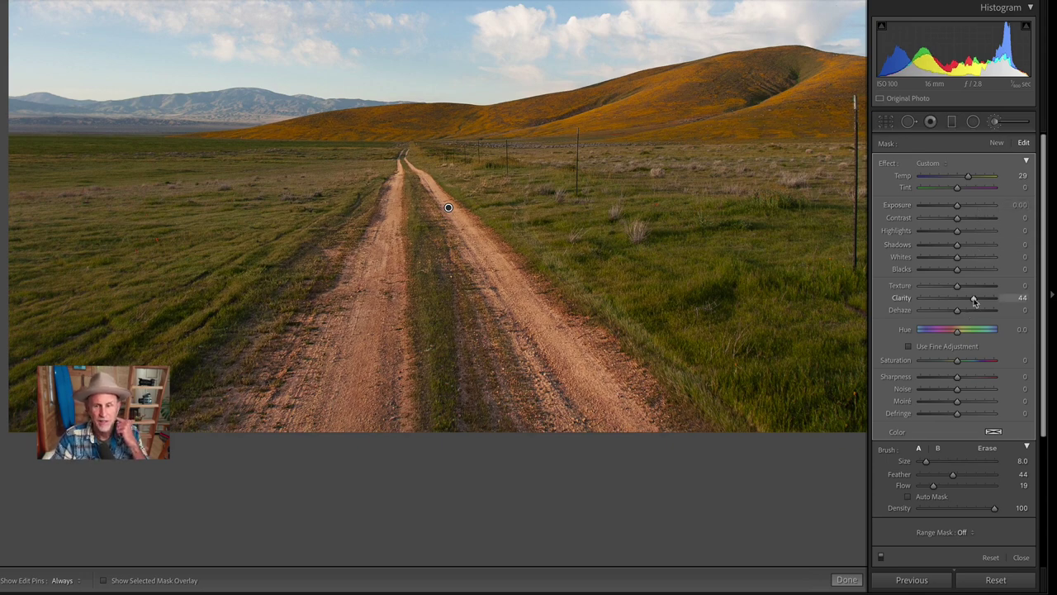
double_click(973, 298)
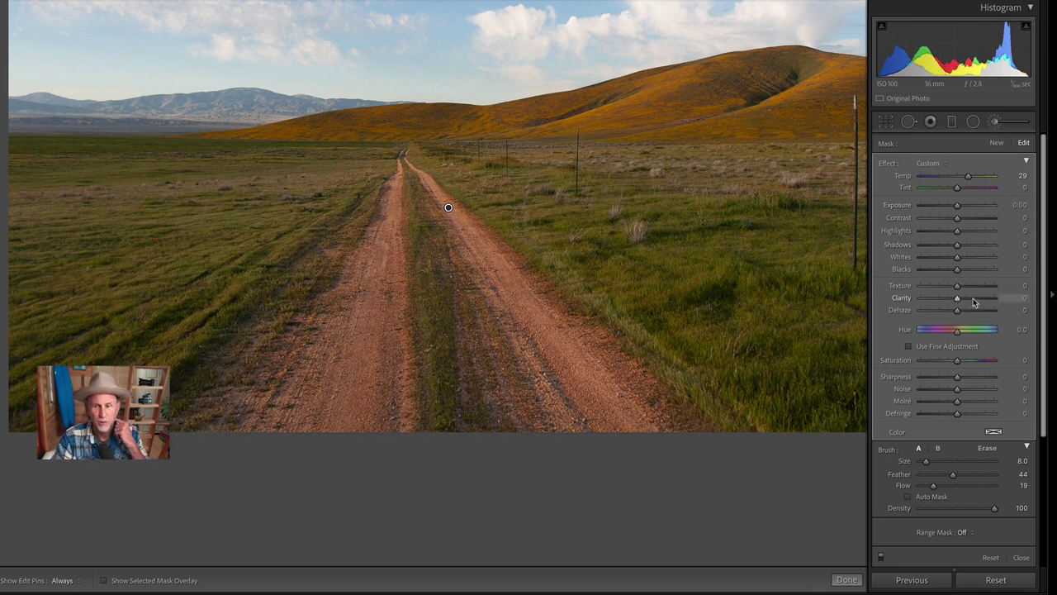
double_click(969, 177)
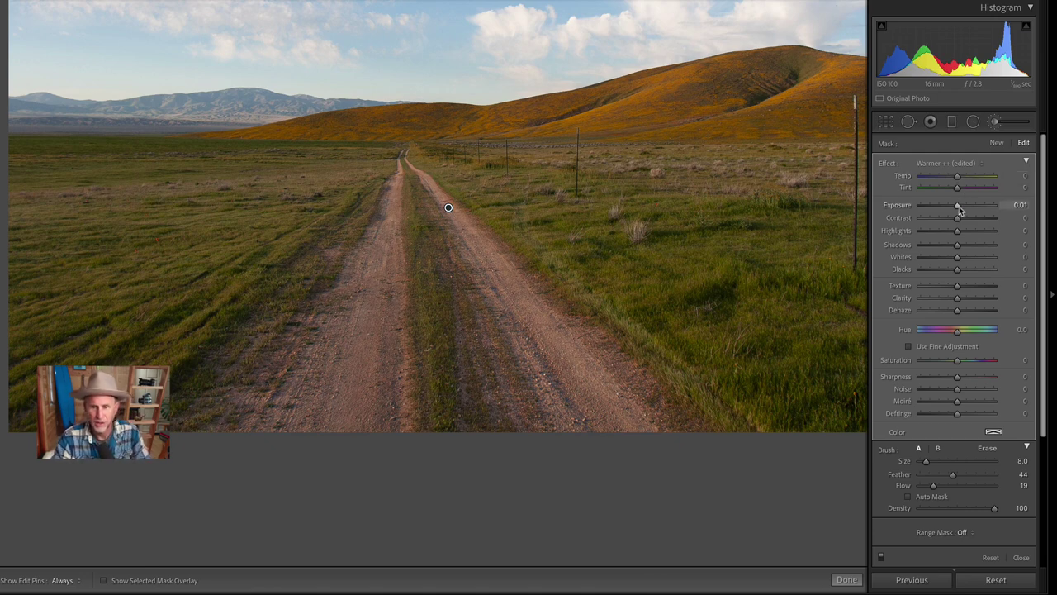
Step: Set the road mask to Exposure 0.57, Contrast 14, Shadows 56 and Clarity 16
drag(958, 208, 963, 208)
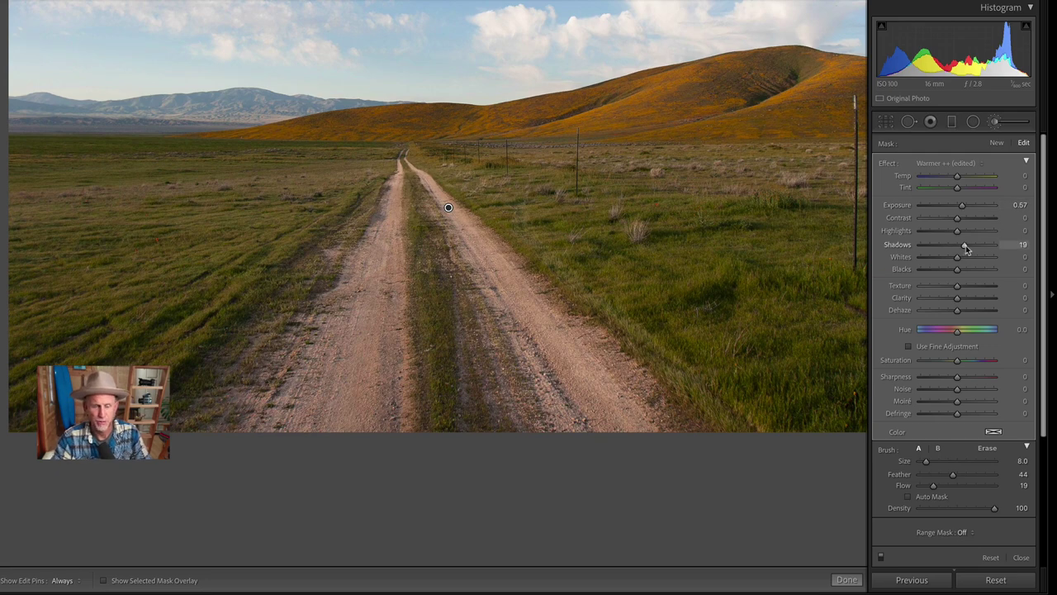
drag(965, 245, 968, 222)
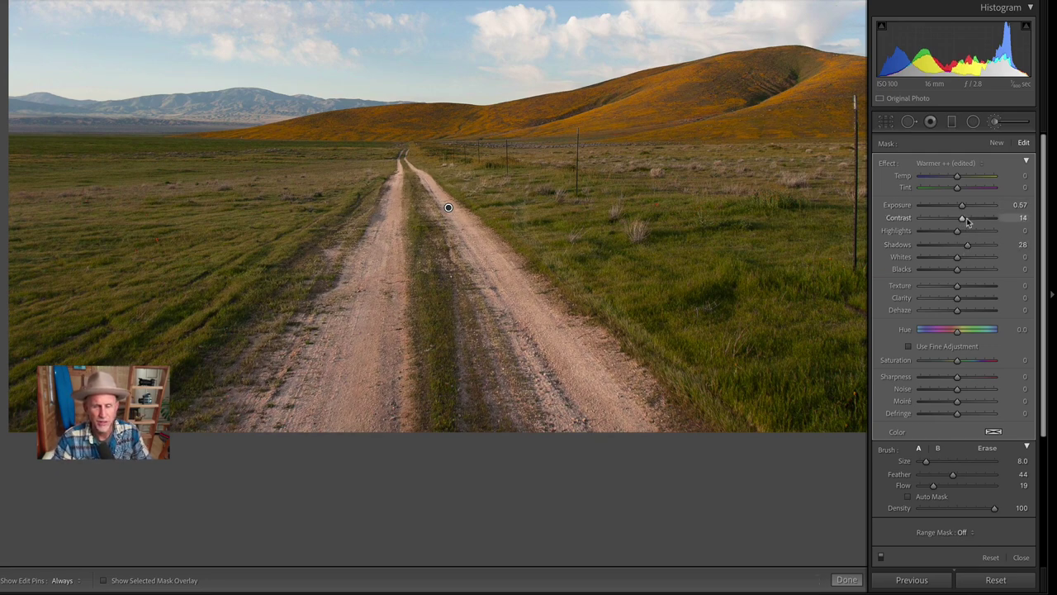
drag(965, 302, 967, 302)
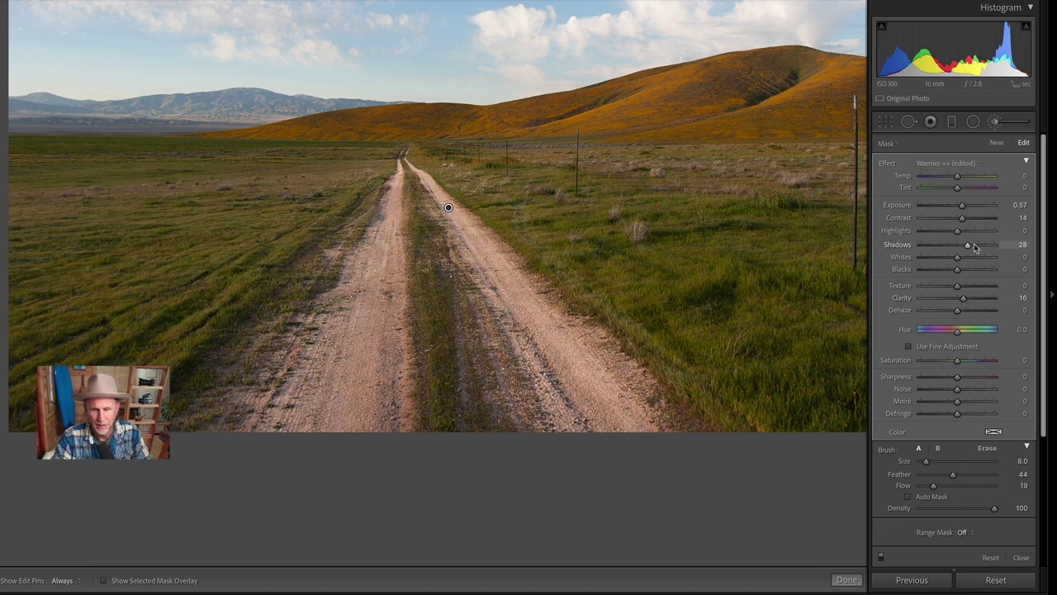
Step: Compare the road with the brush adjustments off and on, both up close and in the full photo
click(881, 559)
click(881, 559)
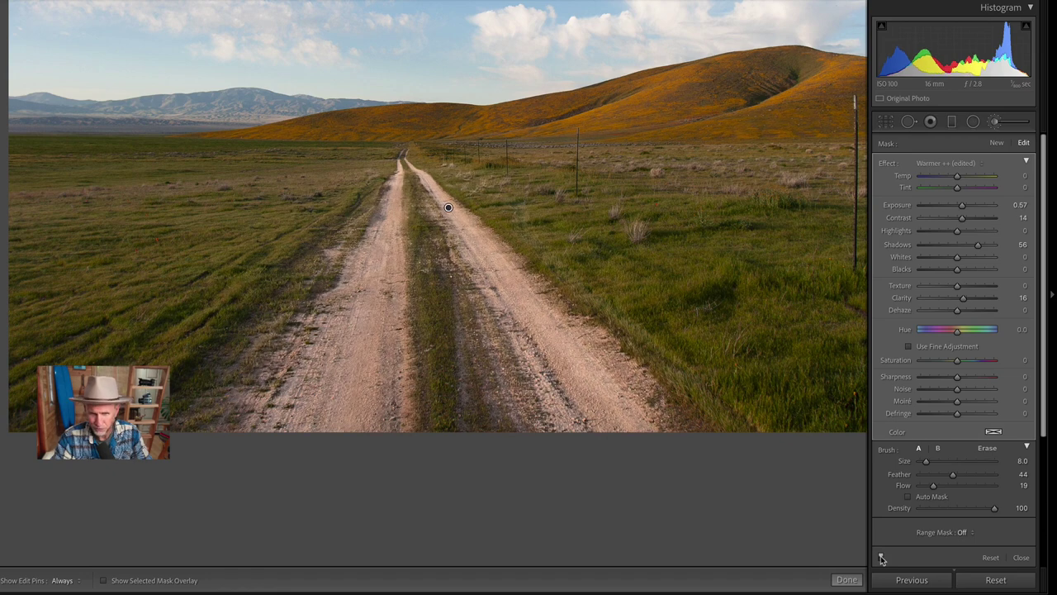
key(z)
click(881, 559)
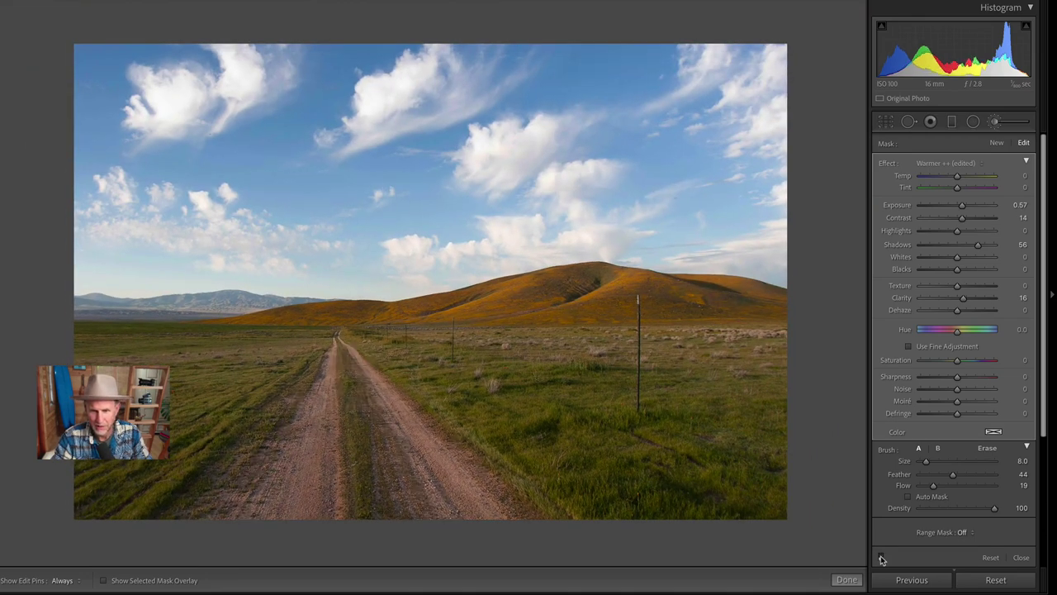
click(881, 559)
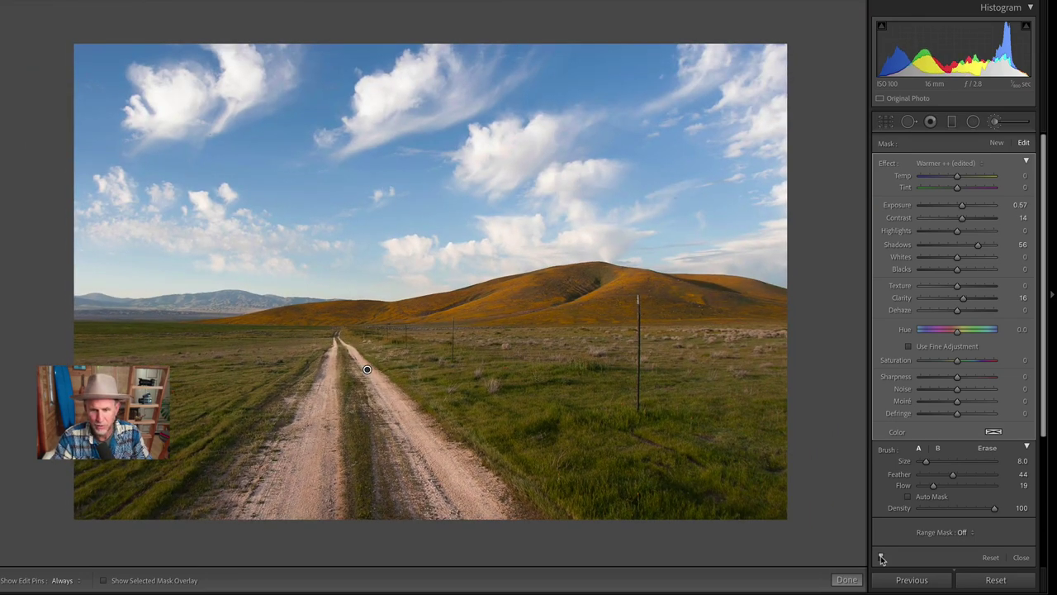
click(881, 559)
click(881, 559)
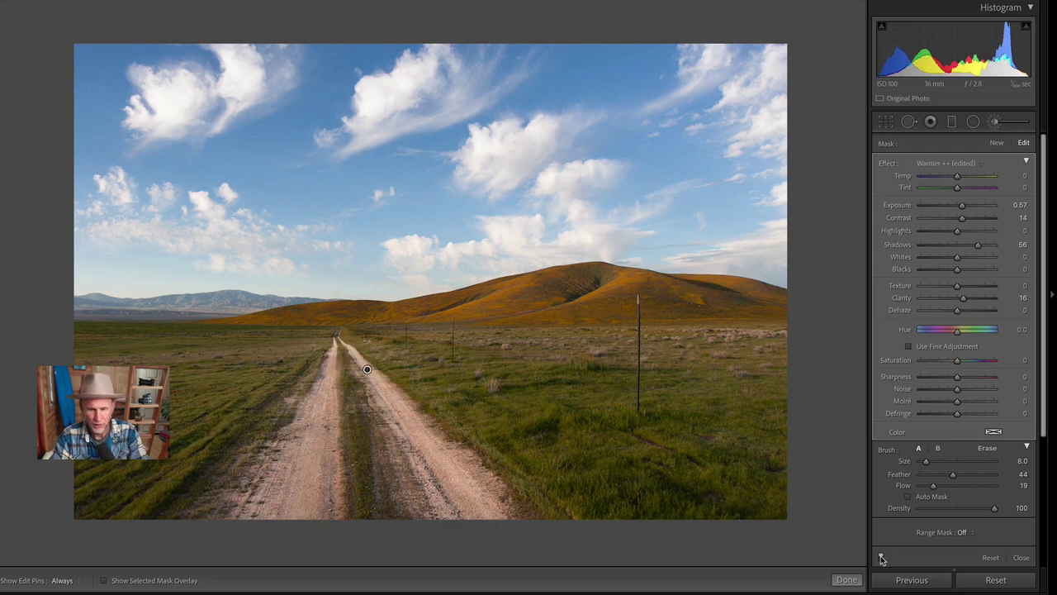
key(z)
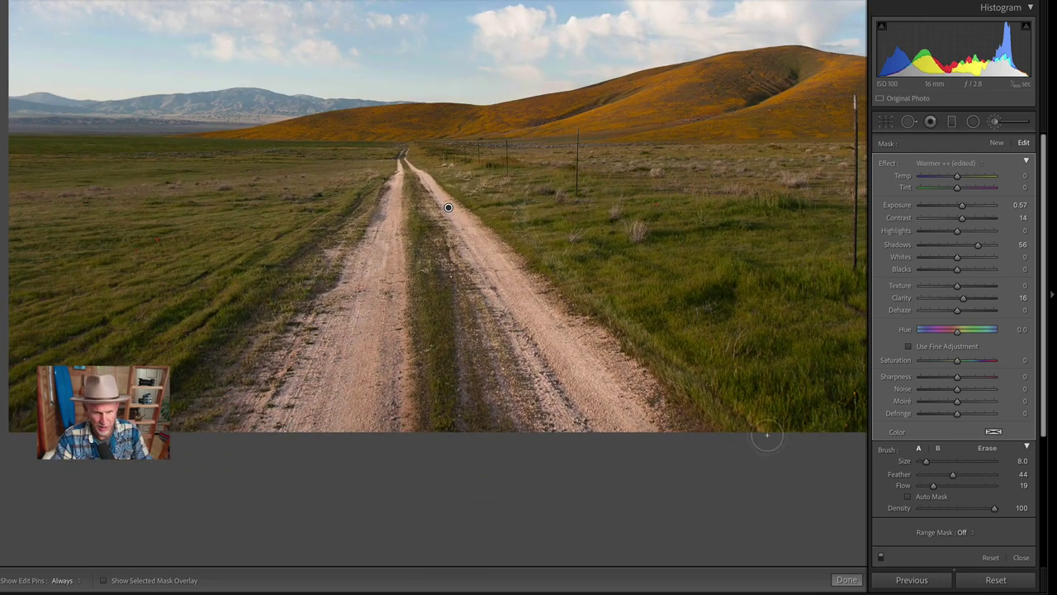
drag(694, 287, 646, 413)
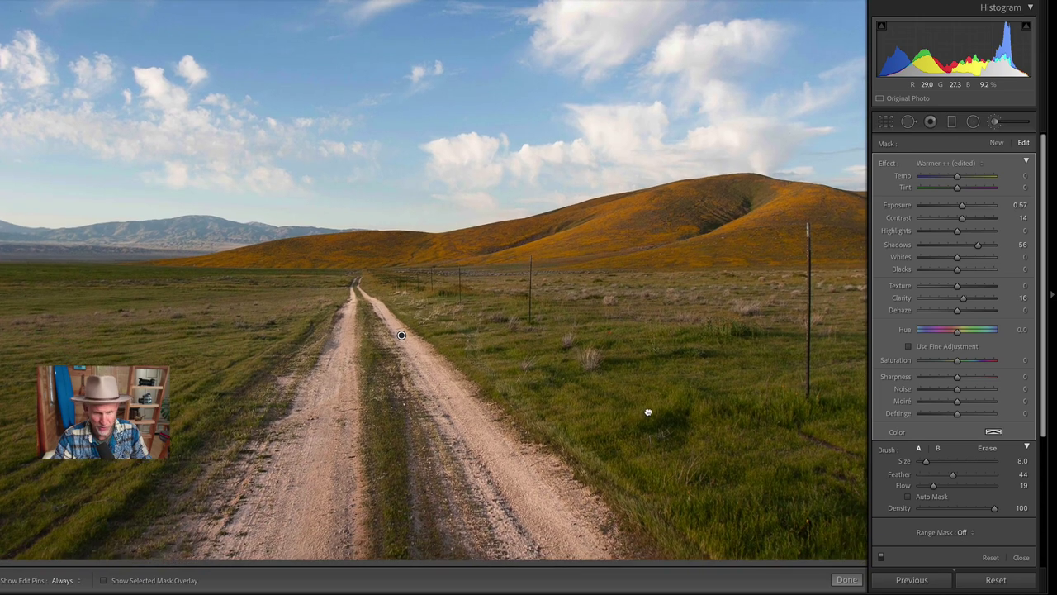
click(881, 559)
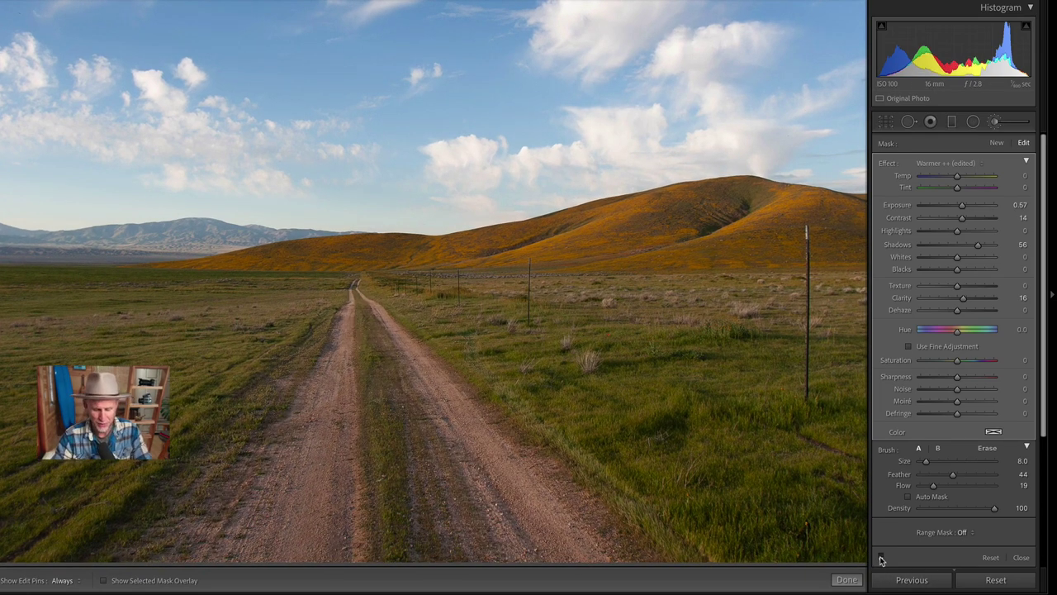
click(881, 559)
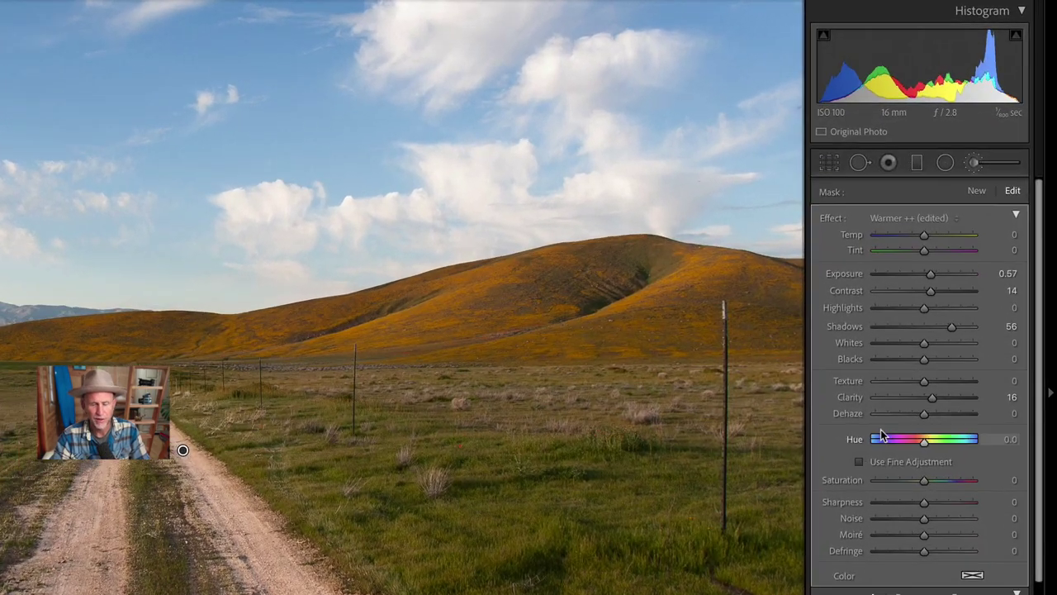
Step: Collapse the road mask's effect sliders, set its overall Amount to 36 and compare the photo with the brush adjustments off and on
click(1018, 216)
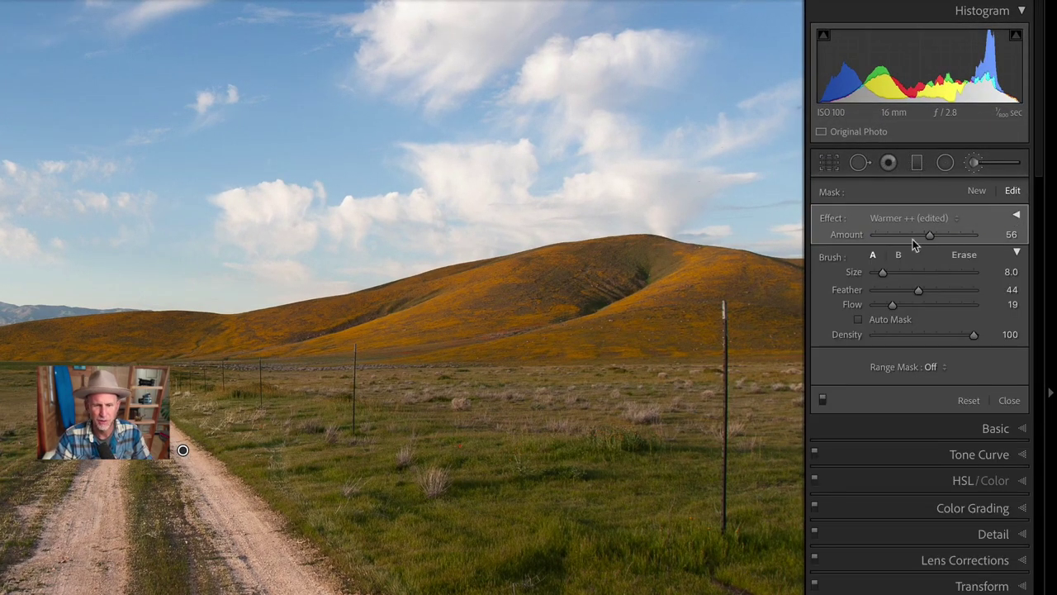
drag(914, 238, 905, 237)
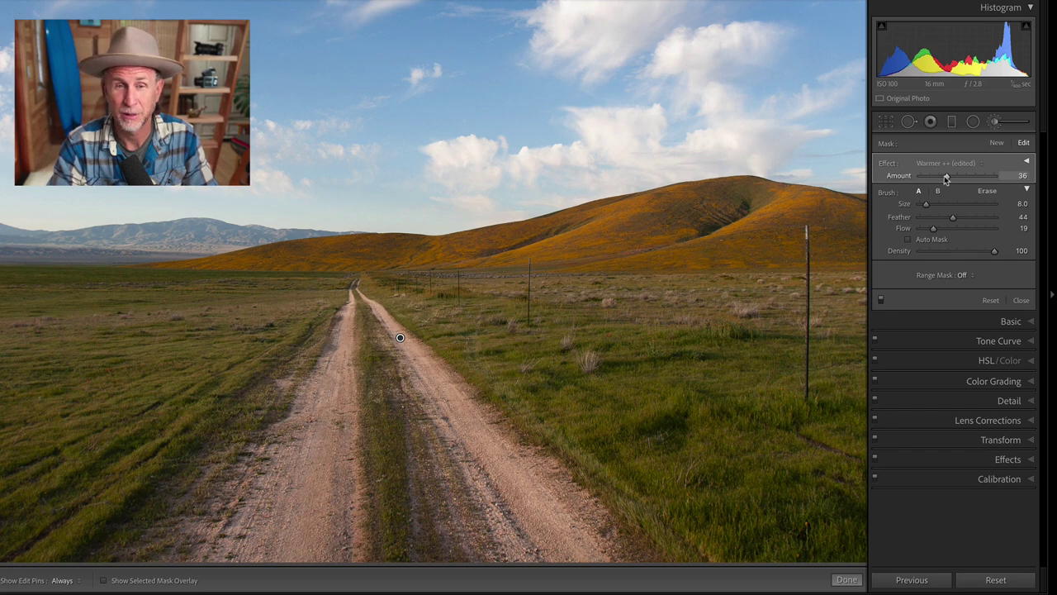
click(880, 302)
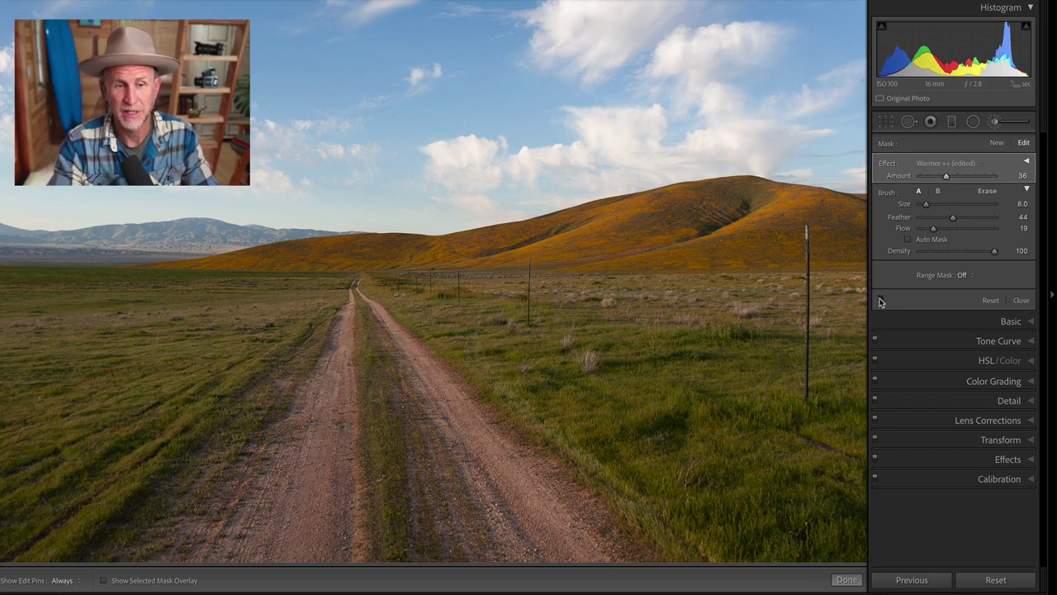
click(881, 301)
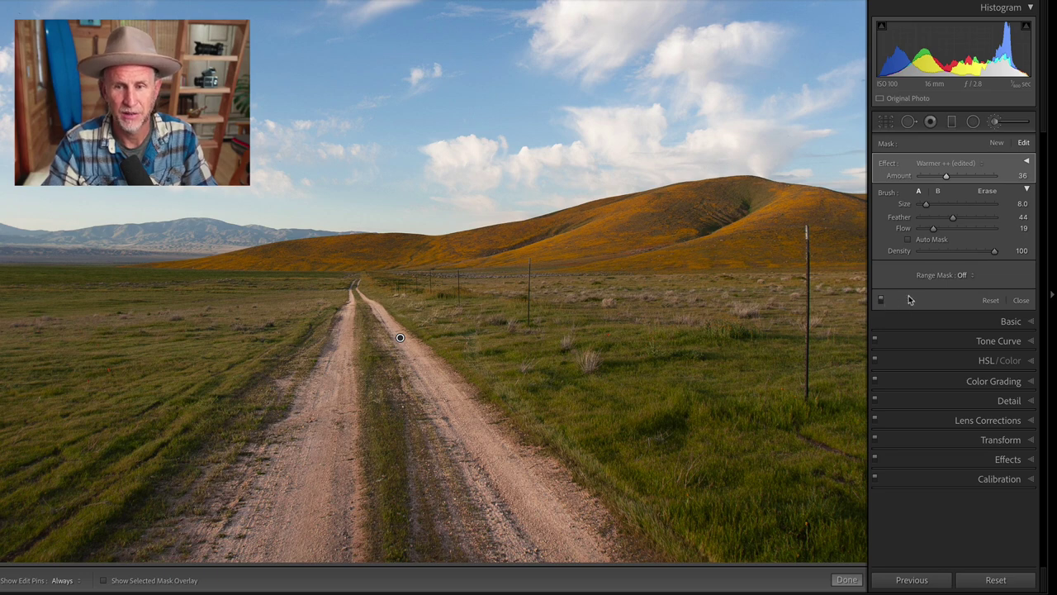
Step: Try a stronger Amount of 63 on the road mask, compare the adjustments off and on, and settle on Amount 39
click(966, 177)
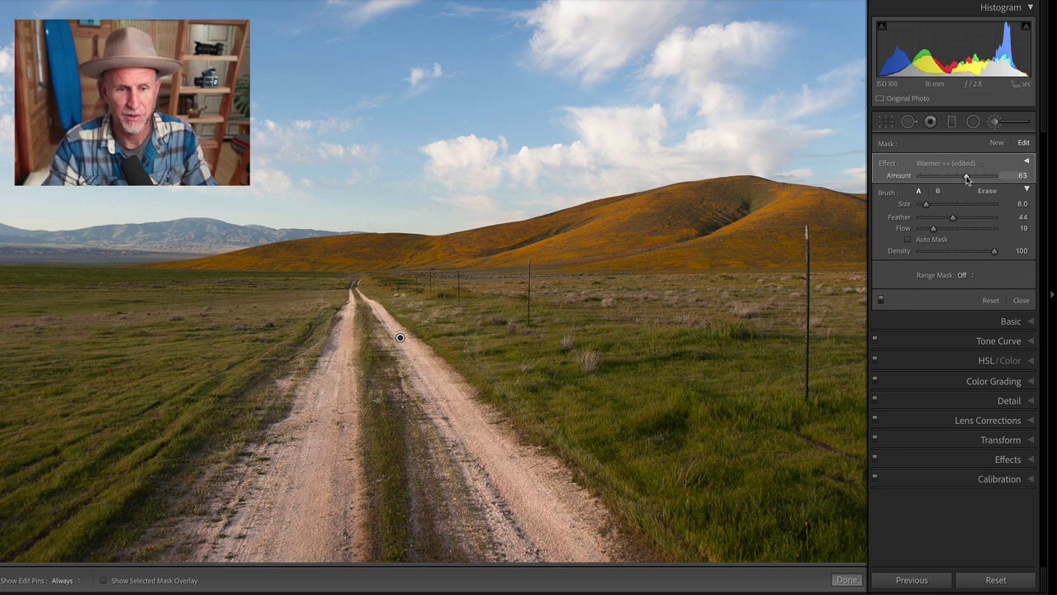
click(880, 301)
click(881, 302)
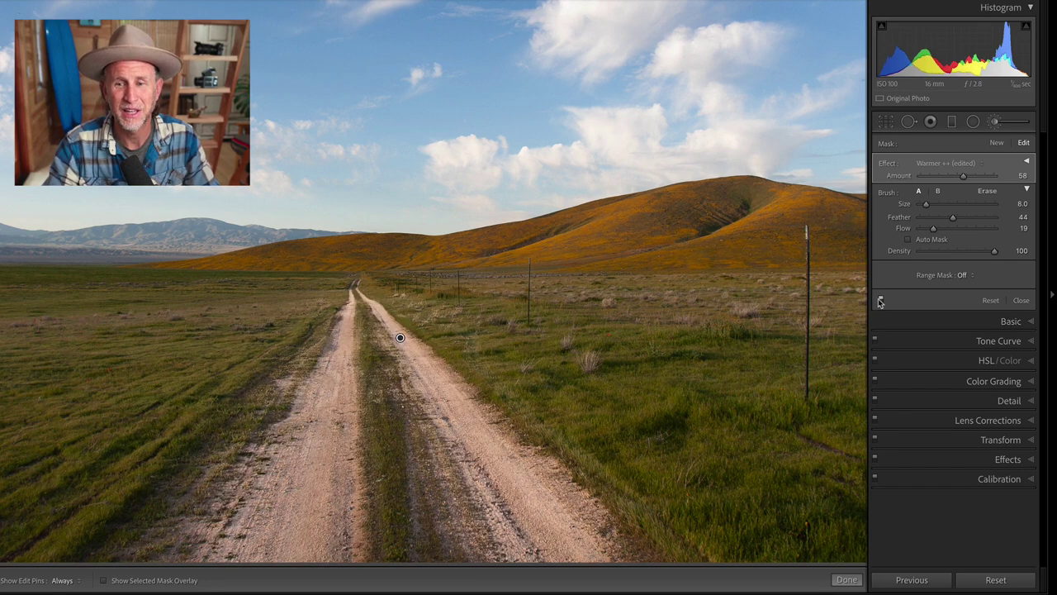
click(950, 178)
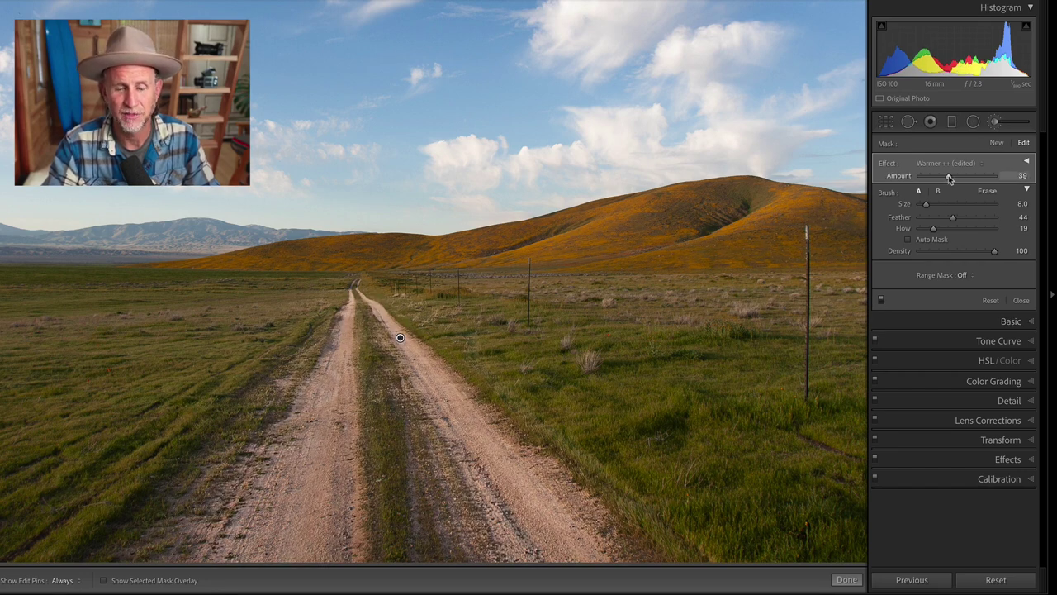
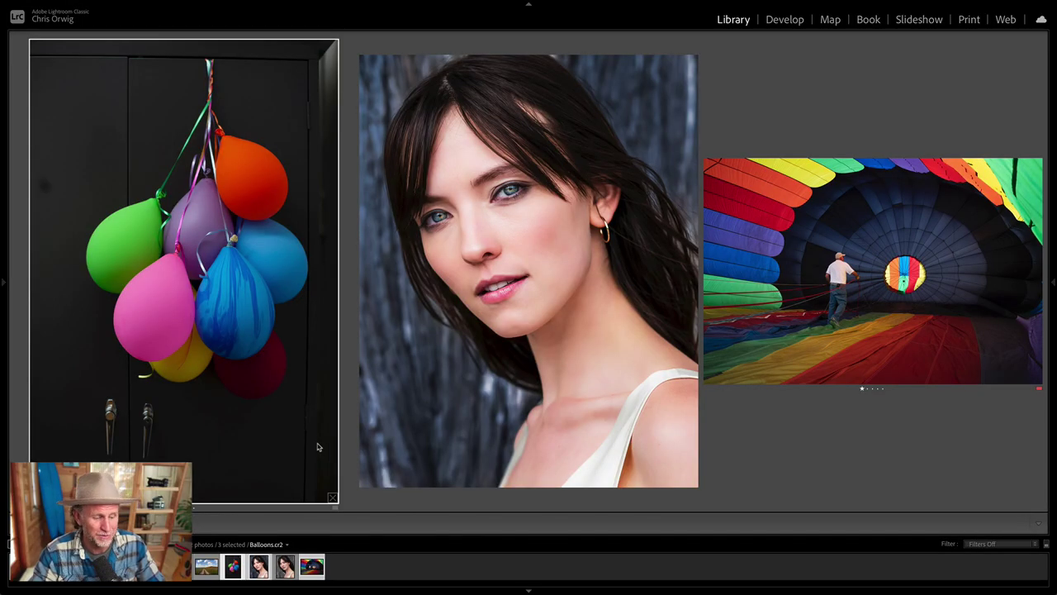
Step: Open the balloons photo for developing and crop it tighter along its lower, left and upper edges
key(d)
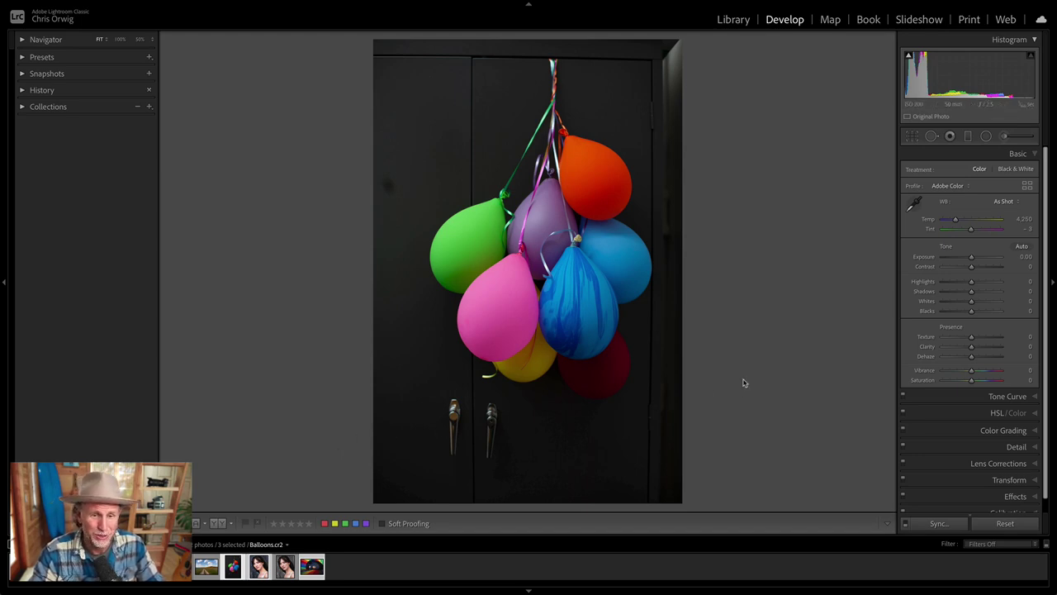
key(r)
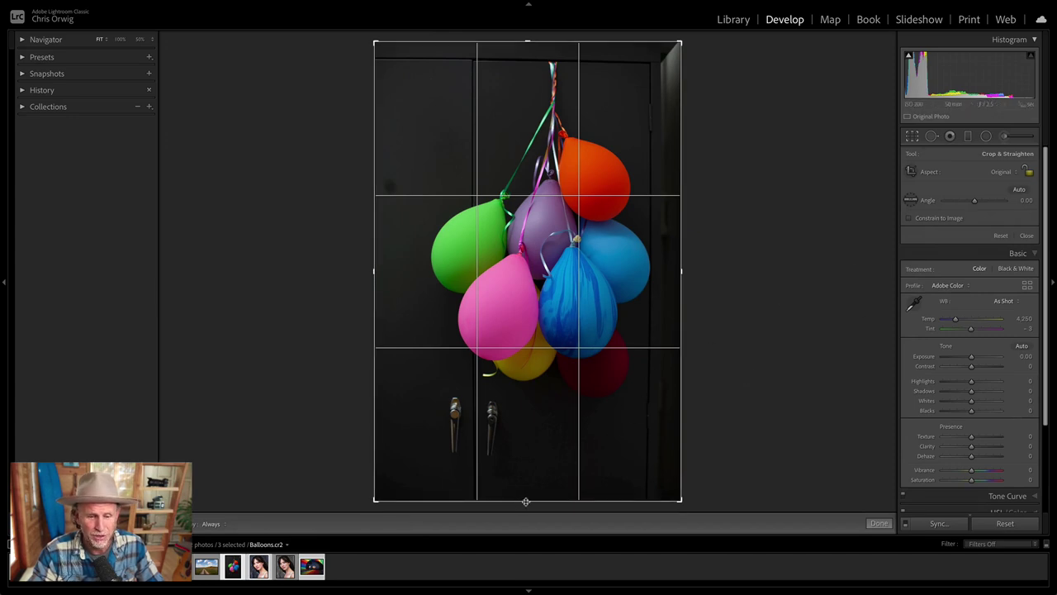
drag(527, 500, 538, 465)
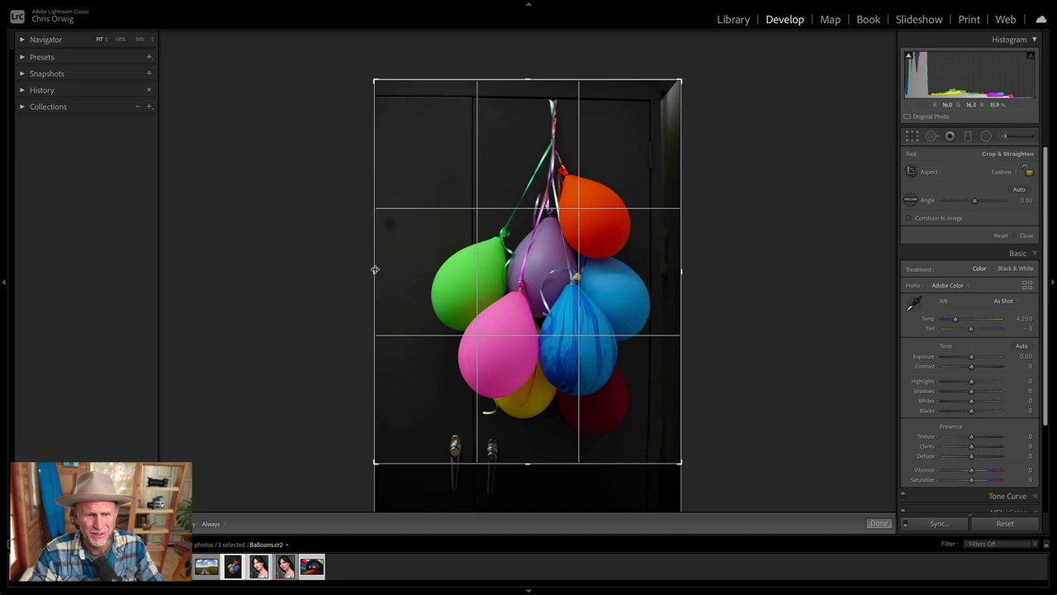
drag(375, 269, 394, 268)
drag(527, 79, 528, 105)
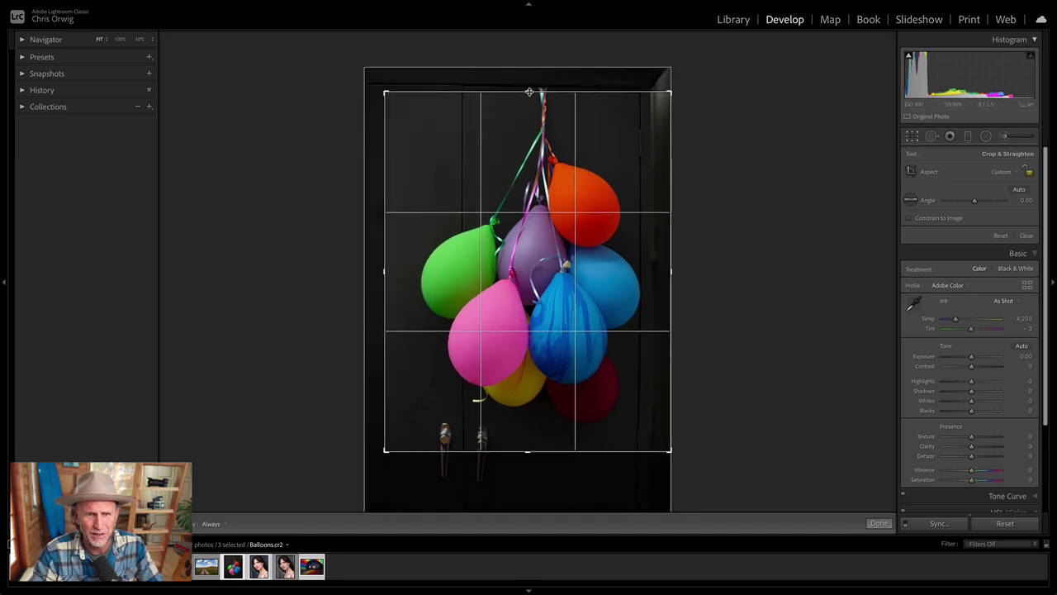
key(Return)
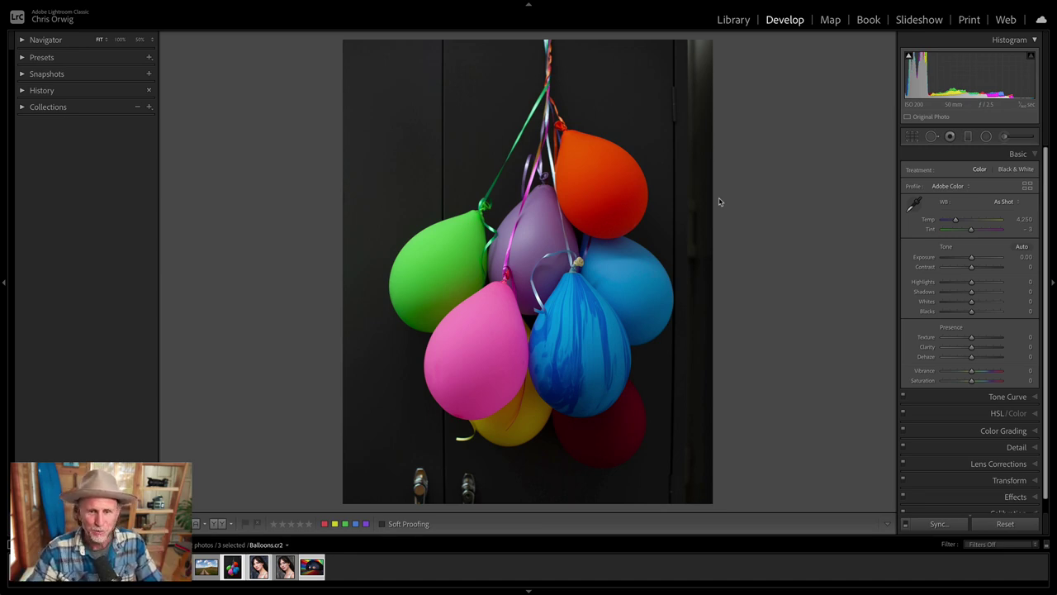
Step: Remove both door handles below the balloons with healing strokes at size 77, feather 60 and opacity 100
key(q)
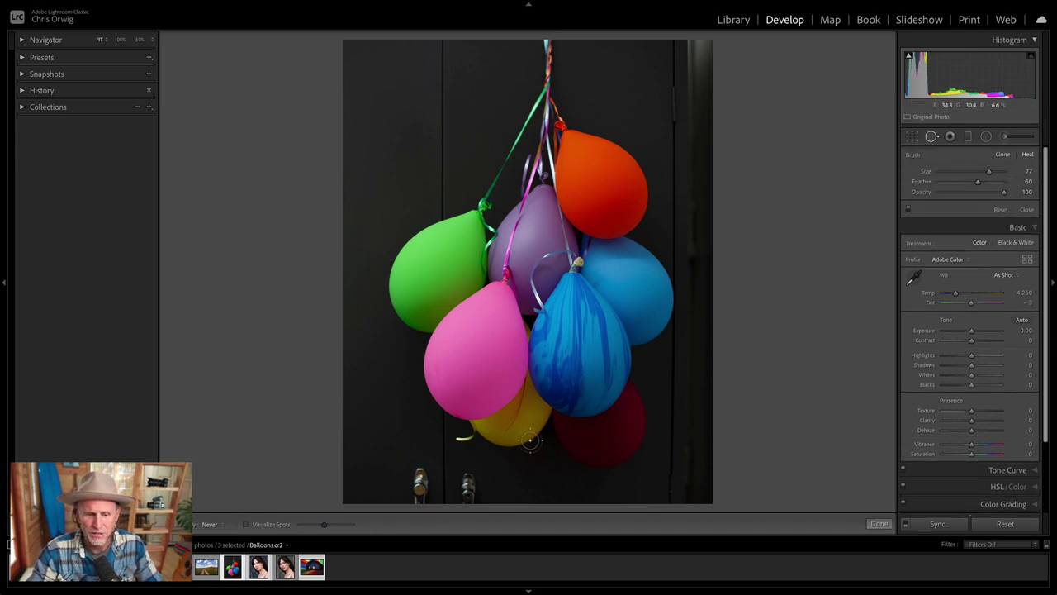
drag(466, 477, 466, 496)
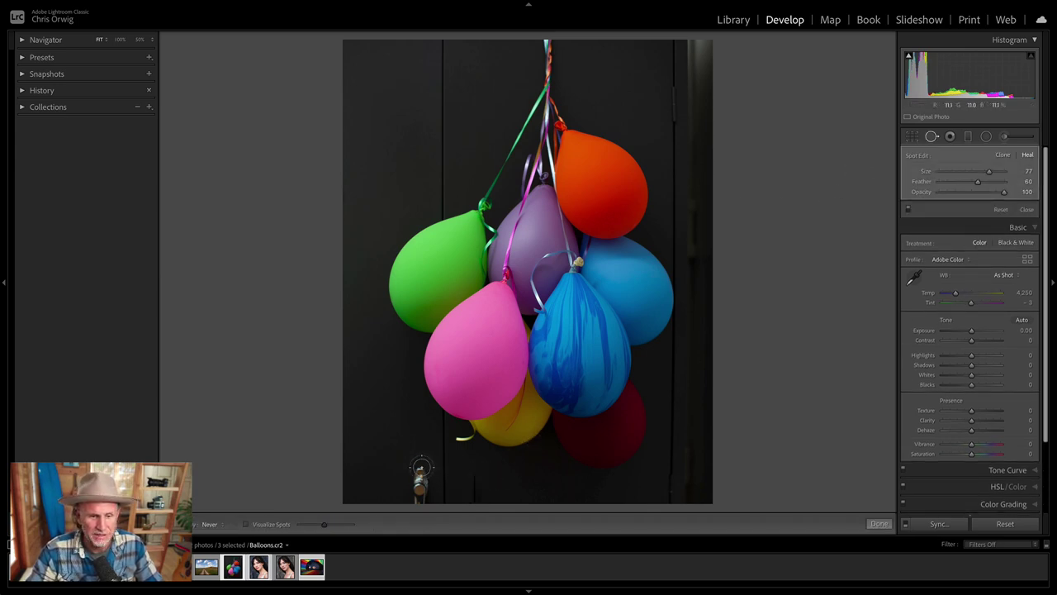
drag(422, 469, 420, 500)
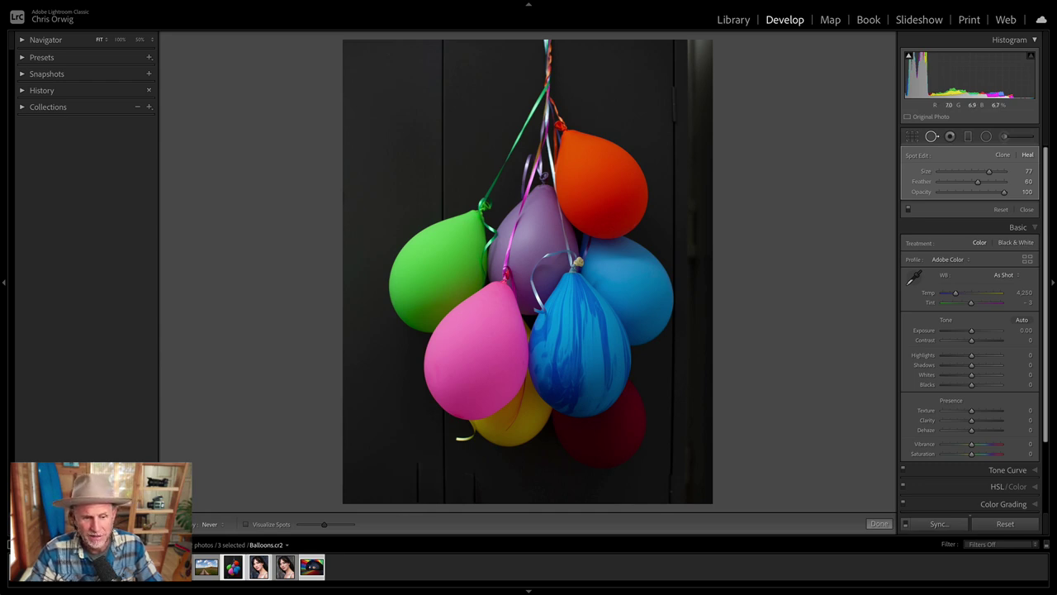
mouse_move(485, 498)
mouse_down()
mouse_move(417, 478)
mouse_move(483, 508)
mouse_move(462, 486)
mouse_move(505, 504)
mouse_up()
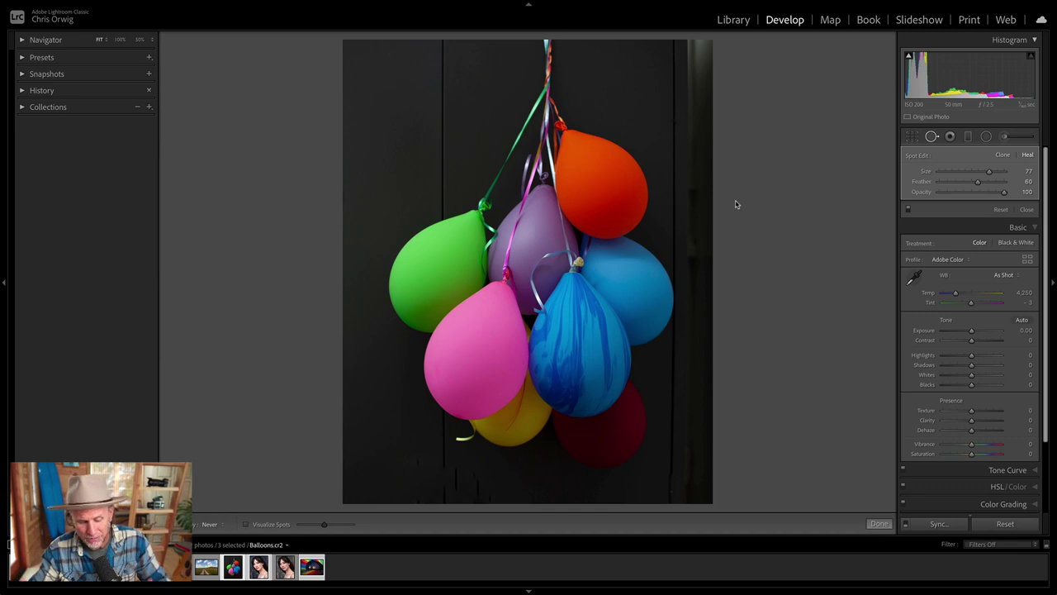
Step: Prepare a new Adjustment Brush mask with Exposure -4.00, Highlights -100, Shadows -100 and Blacks -65, resetting the other effects to 0
key(k)
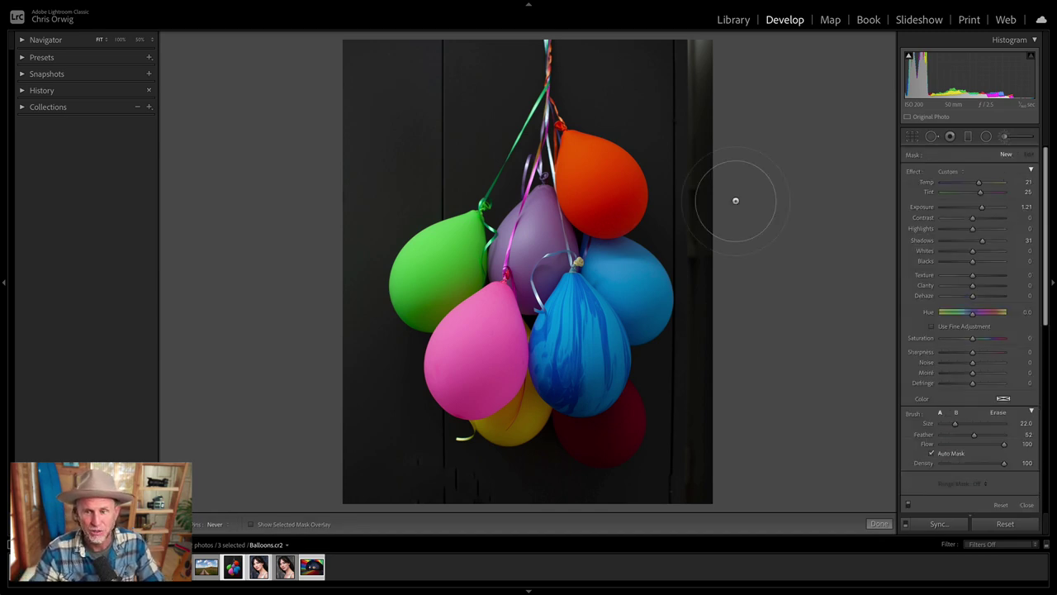
click(949, 172)
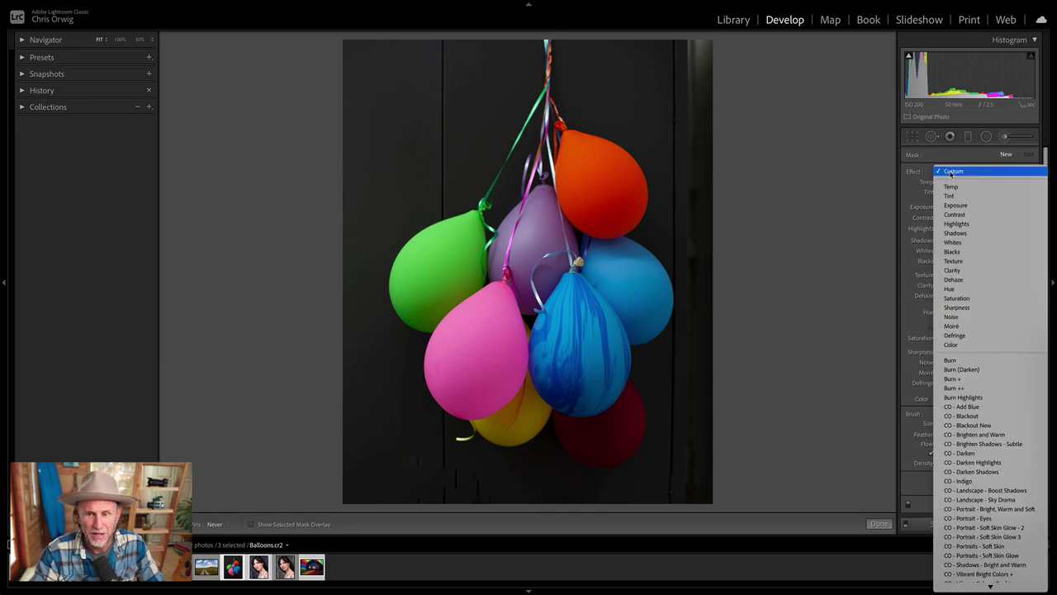
click(955, 206)
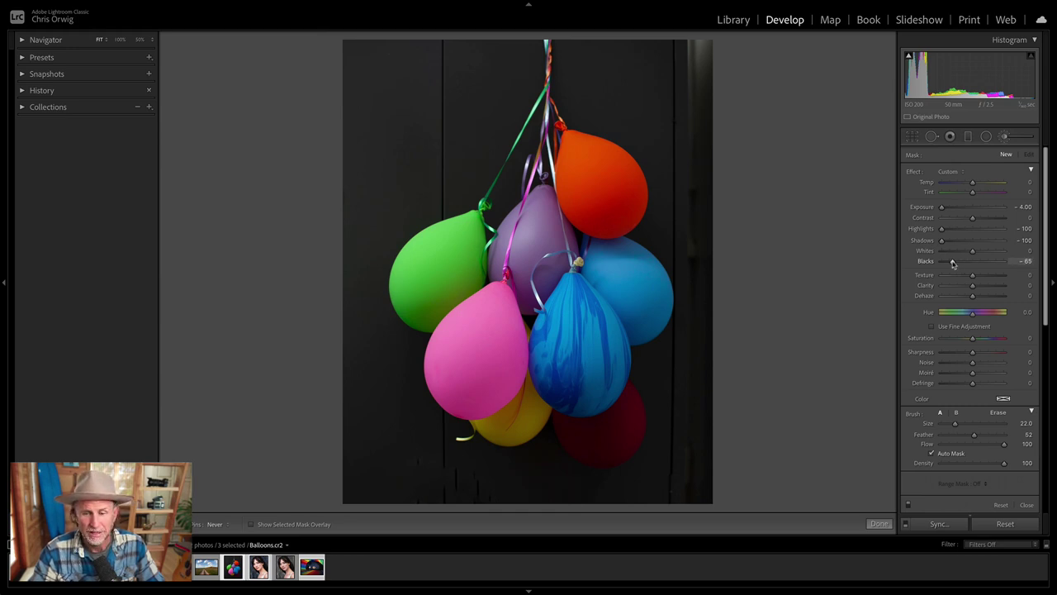
Step: Set the brush size to 28 and paint over the door background around the balloons with Auto Mask on
drag(956, 426, 959, 425)
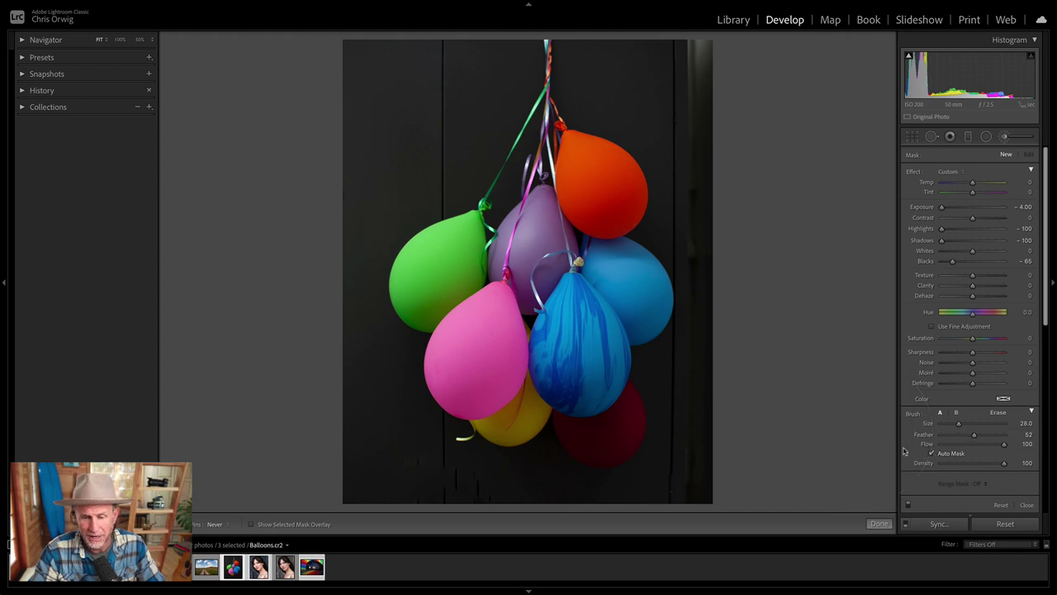
mouse_move(718, 198)
mouse_down()
mouse_move(663, 116)
mouse_move(598, 60)
mouse_move(675, 39)
mouse_move(718, 42)
mouse_move(693, 41)
mouse_move(713, 243)
mouse_move(700, 327)
mouse_move(690, 337)
mouse_move(685, 326)
mouse_move(677, 370)
mouse_move(688, 434)
mouse_move(681, 465)
mouse_move(632, 494)
mouse_move(383, 475)
mouse_move(409, 440)
mouse_move(383, 405)
mouse_move(362, 276)
mouse_move(362, 54)
mouse_move(486, 56)
mouse_move(472, 153)
mouse_up()
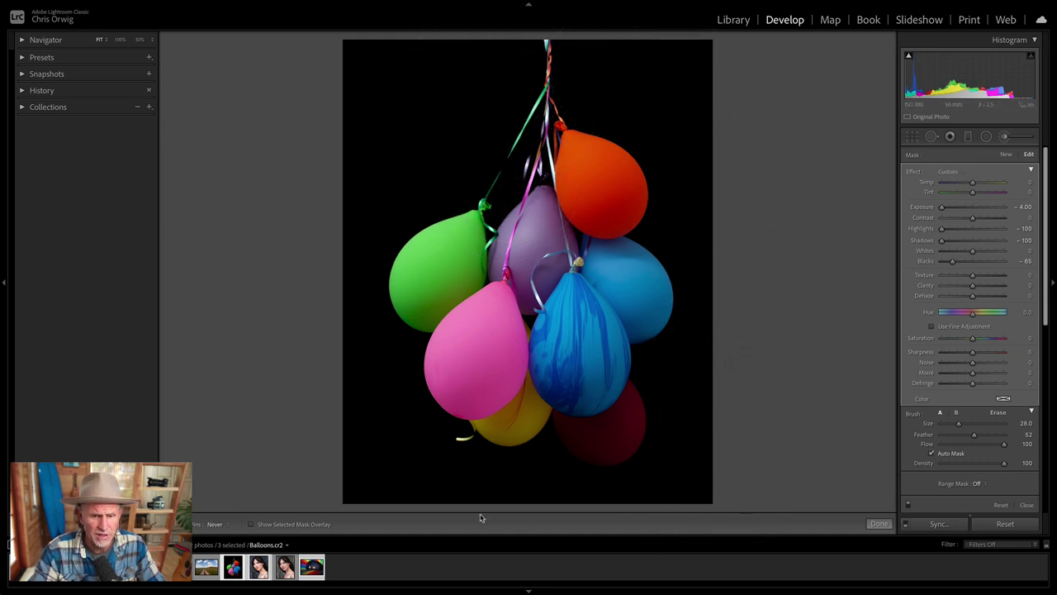
Step: Display the background mask's overlay over the enlarged balloons and change the overlay color to green
key(z)
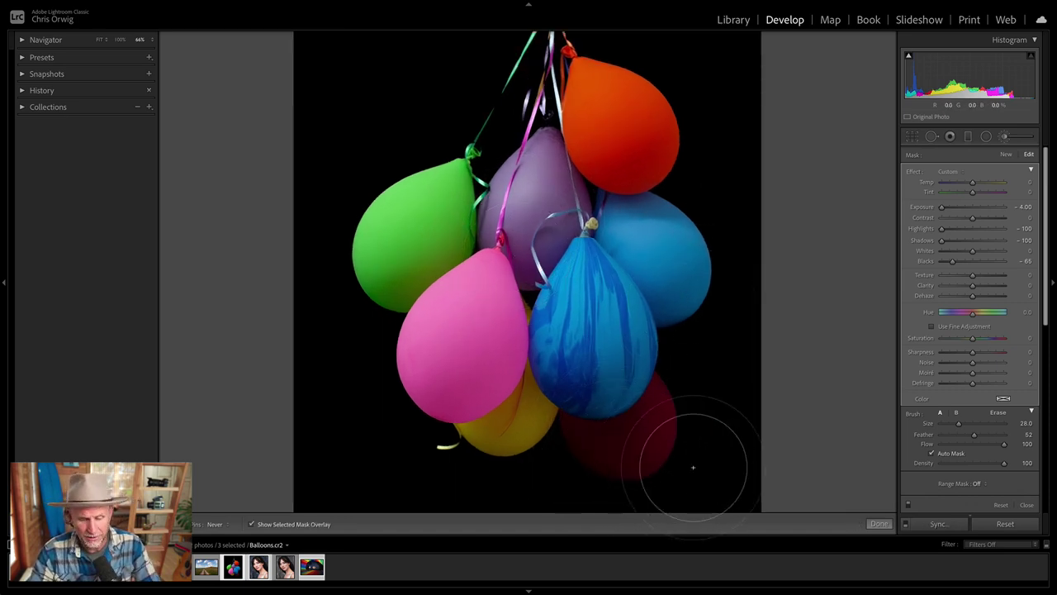
key(backslash)
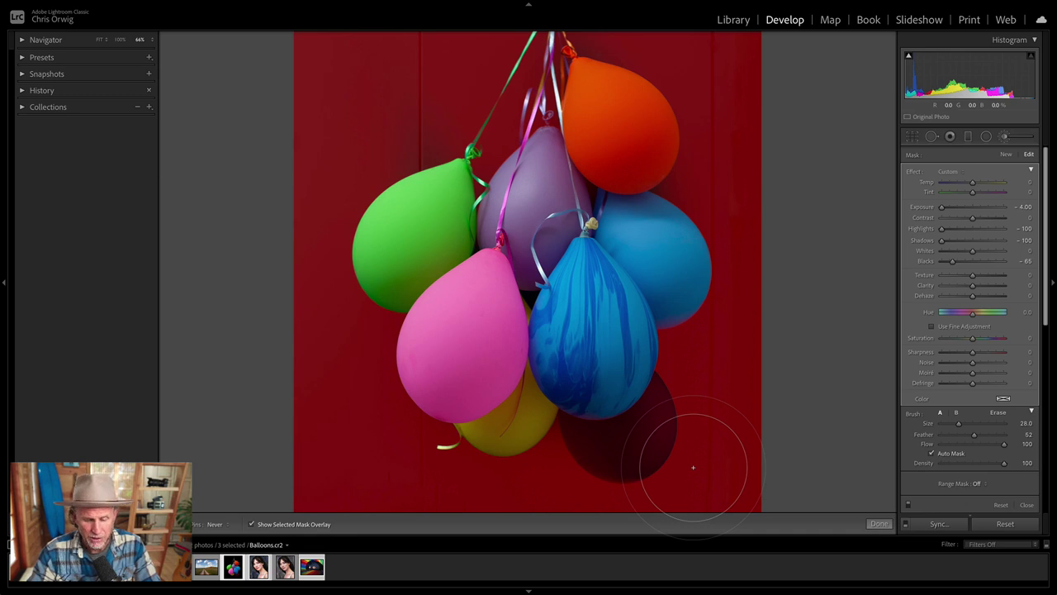
key(shift+o)
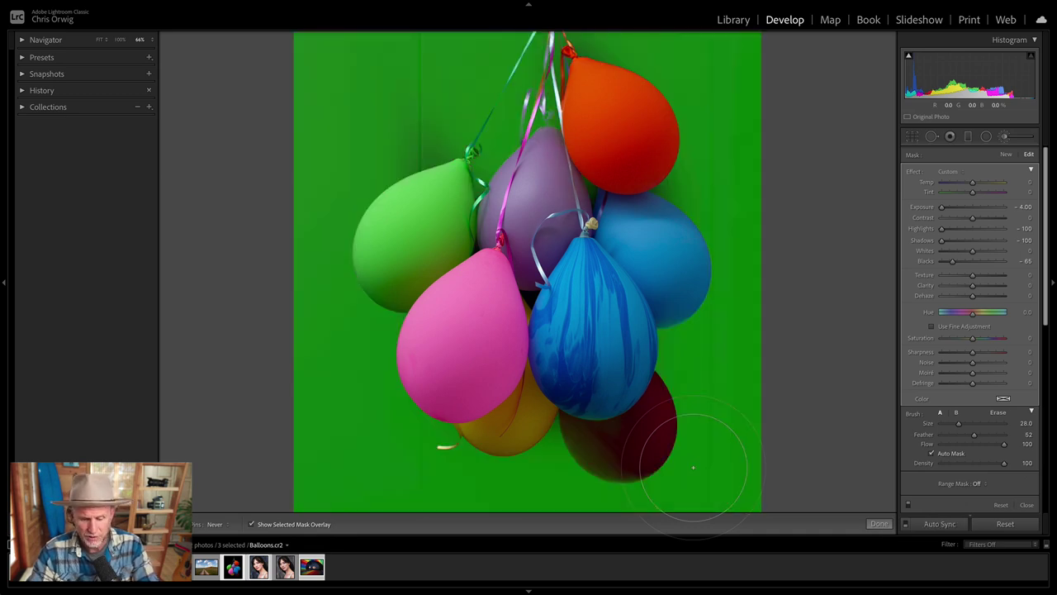
Step: Erase the mask spill from the dark red balloon using the eraser at size 14, feather 46 and flow 100
key(z)
mouse_move(672, 448)
mouse_down()
mouse_move(701, 378)
mouse_move(696, 190)
mouse_up()
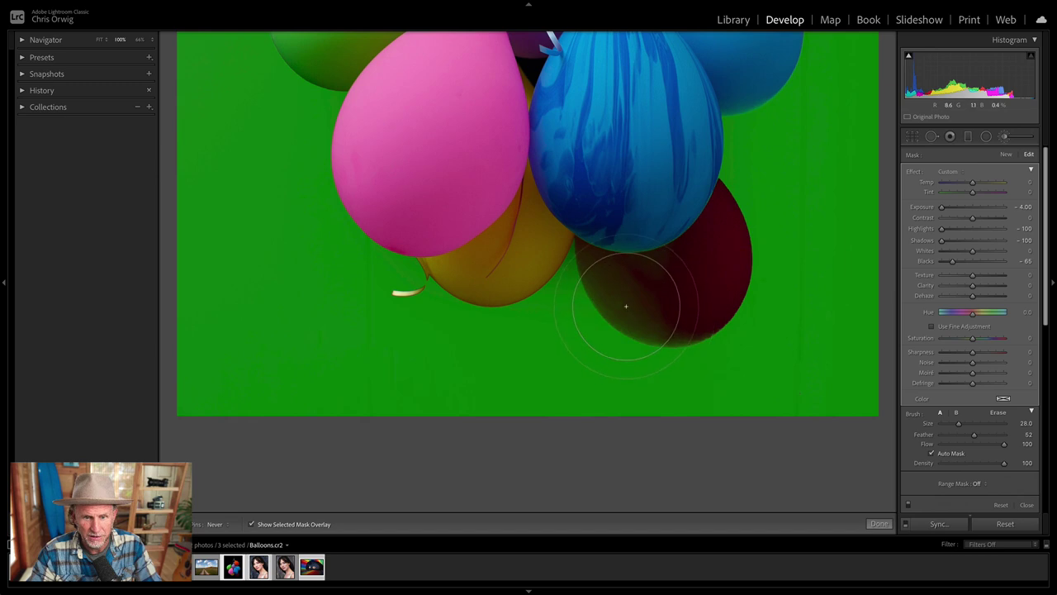
key(alt)
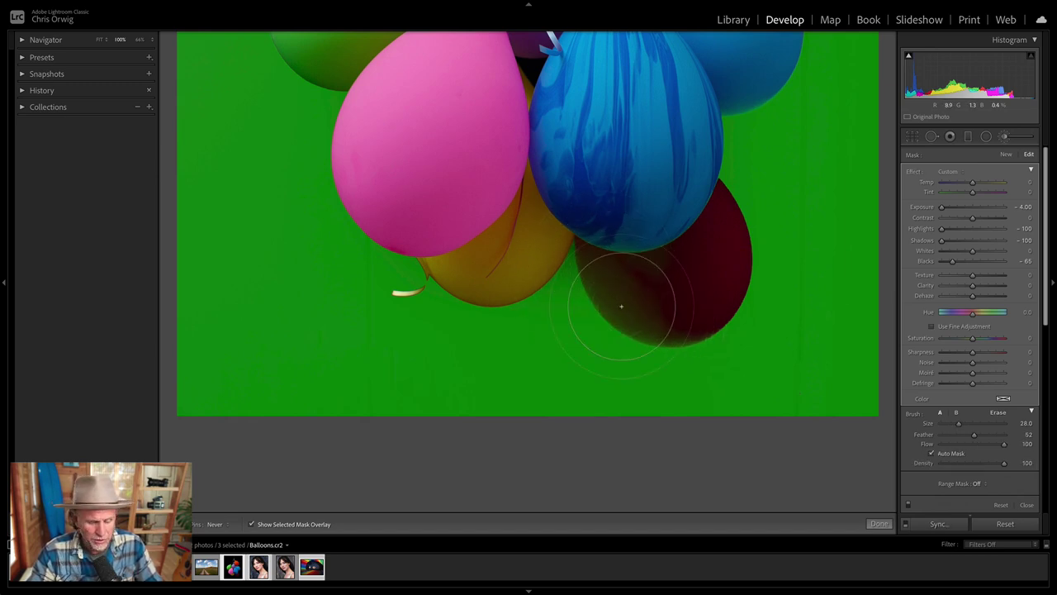
key(alt)
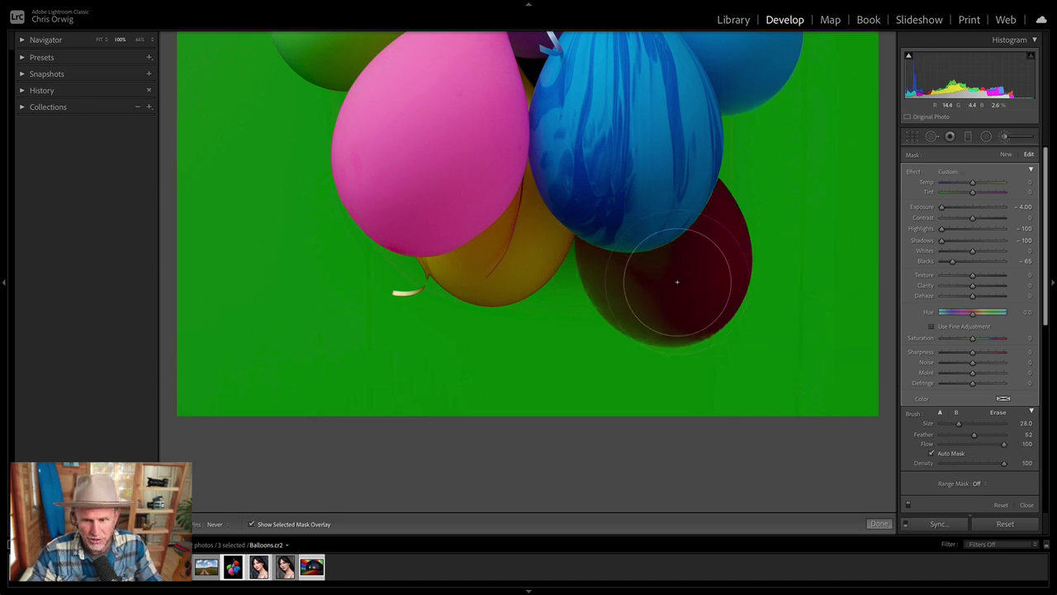
key(alt)
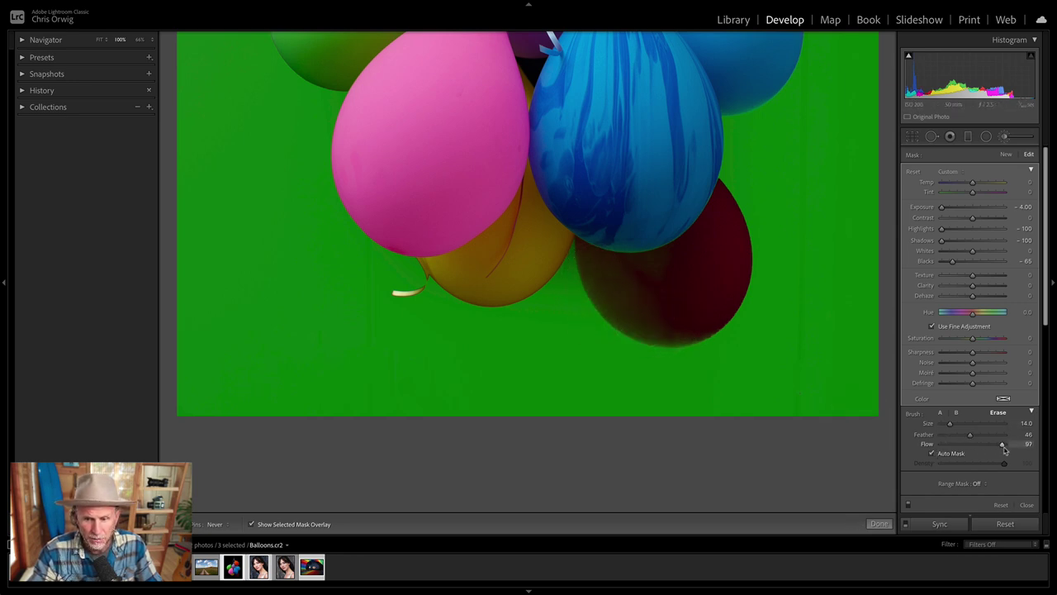
drag(1003, 448, 1007, 448)
mouse_move(665, 300)
mouse_down()
mouse_move(604, 270)
mouse_move(626, 312)
mouse_move(683, 326)
mouse_move(623, 307)
mouse_move(589, 261)
mouse_move(634, 309)
mouse_move(682, 302)
mouse_move(690, 284)
mouse_move(571, 221)
mouse_move(686, 232)
mouse_move(703, 214)
mouse_move(693, 216)
mouse_move(697, 203)
mouse_move(675, 242)
mouse_move(571, 200)
mouse_move(633, 200)
mouse_move(666, 248)
mouse_move(677, 215)
mouse_move(663, 211)
mouse_move(658, 246)
mouse_move(608, 310)
mouse_up()
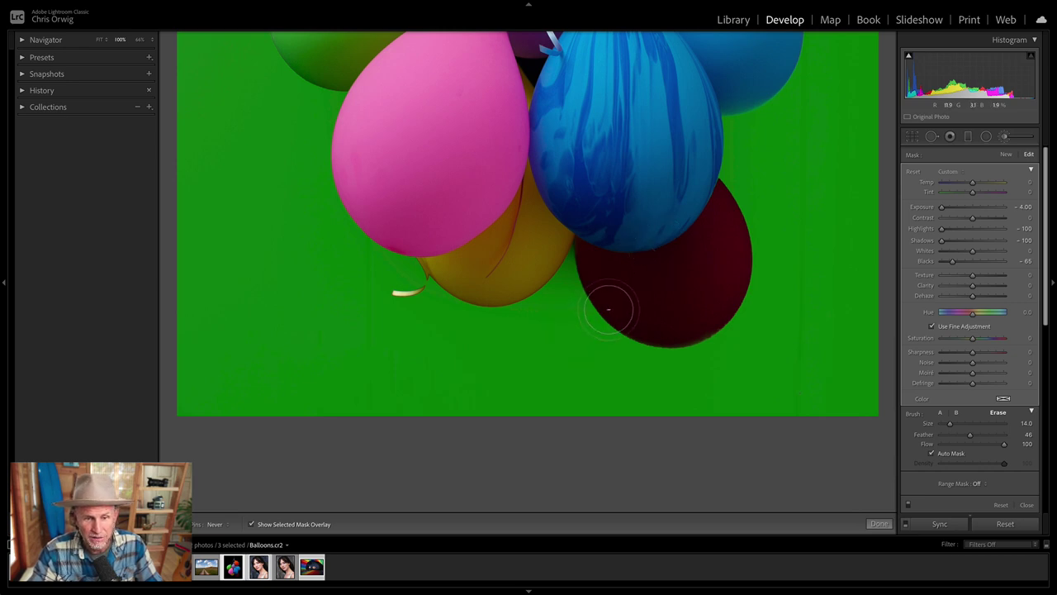
key(alt)
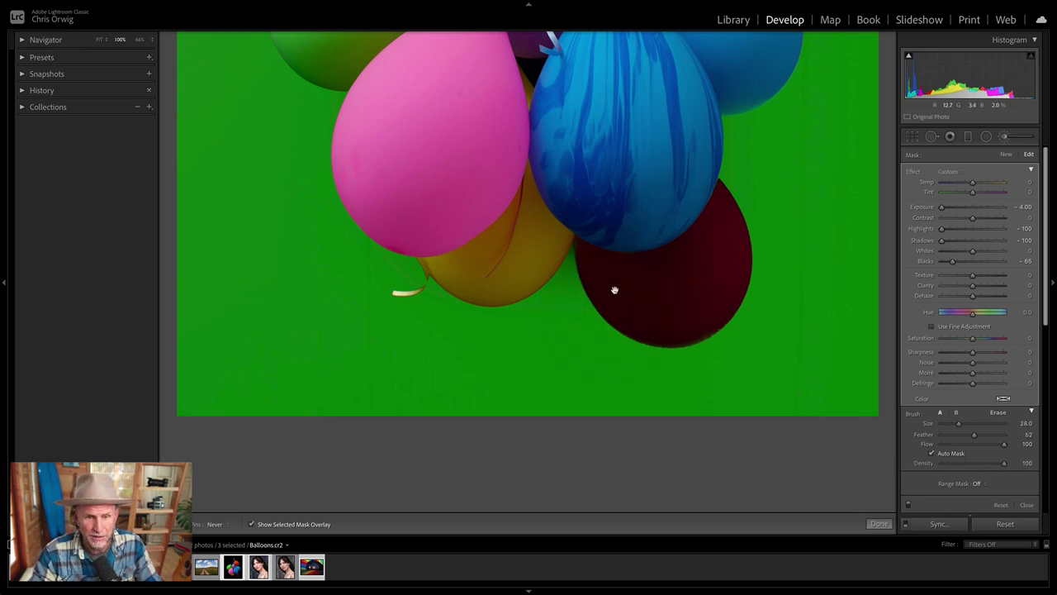
Step: With Auto Mask off, brush size 16 and flow 50, paint over the ribbons above the balloons to darken them
scroll(618, 270, up, 10)
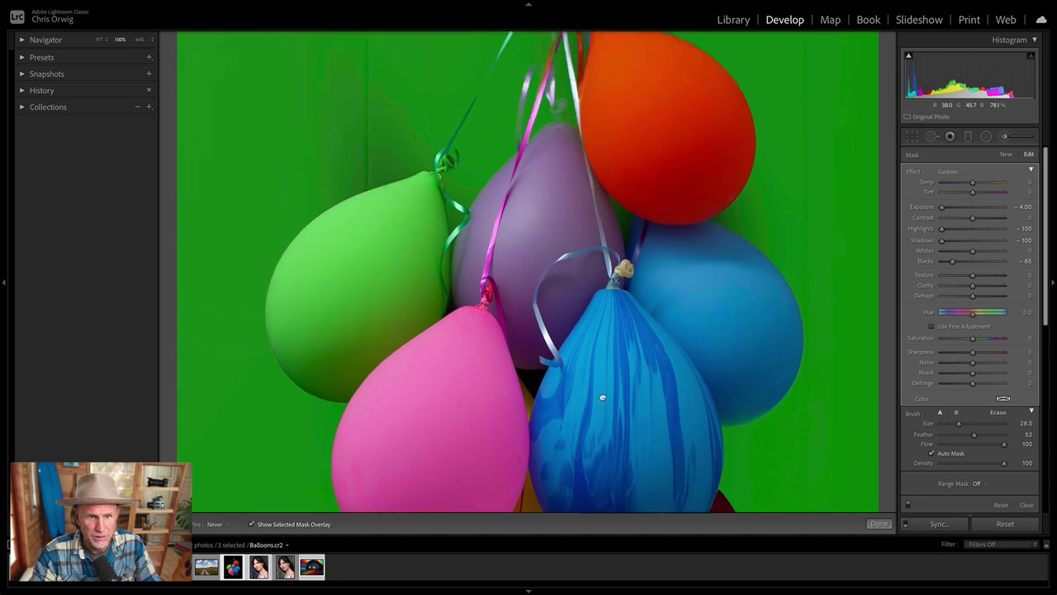
scroll(595, 283, up, 4)
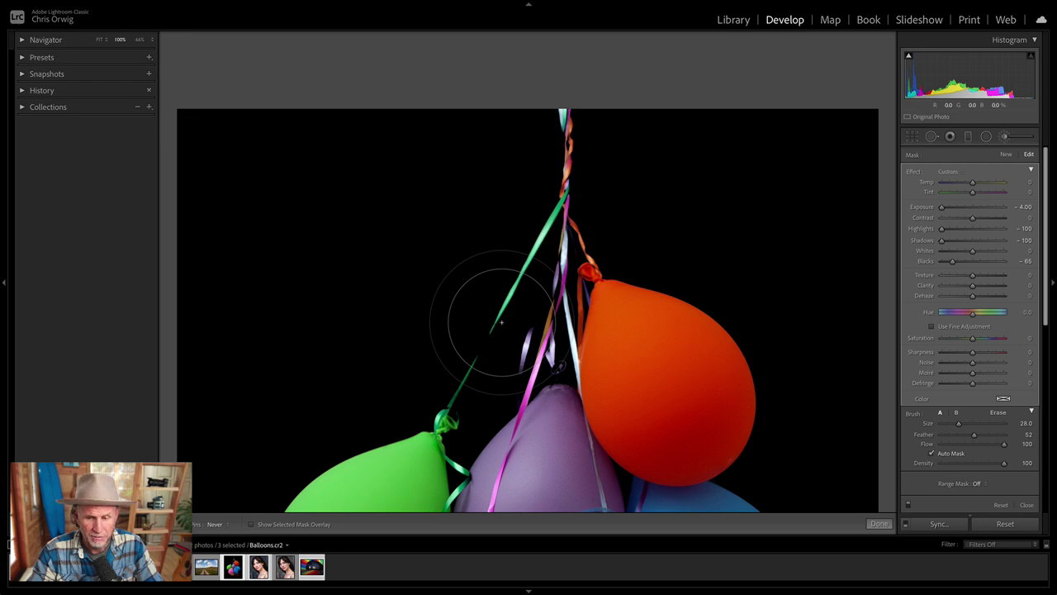
drag(500, 322, 525, 275)
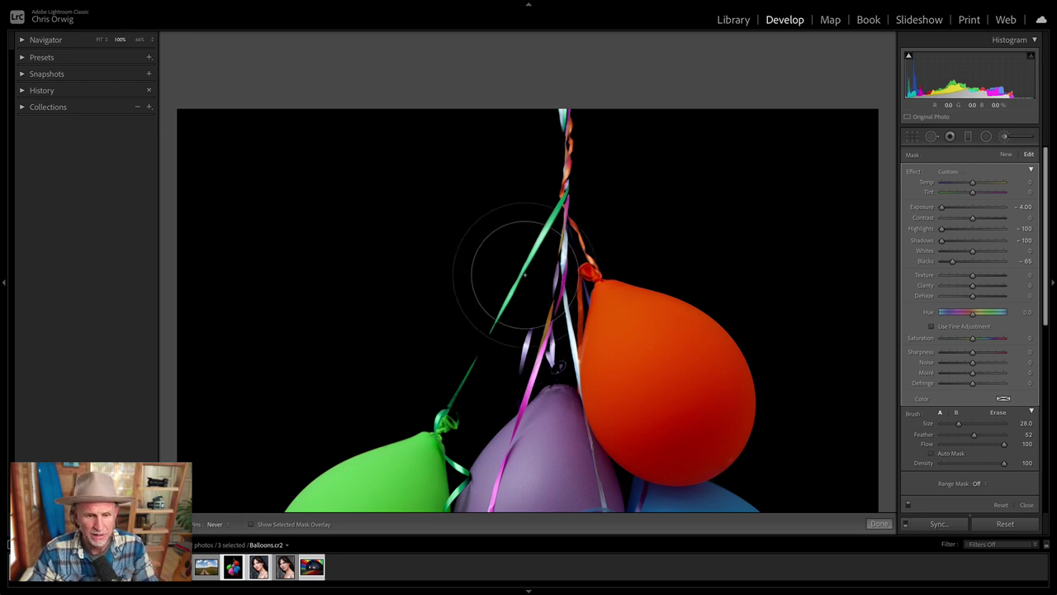
scroll(525, 275, down, 6)
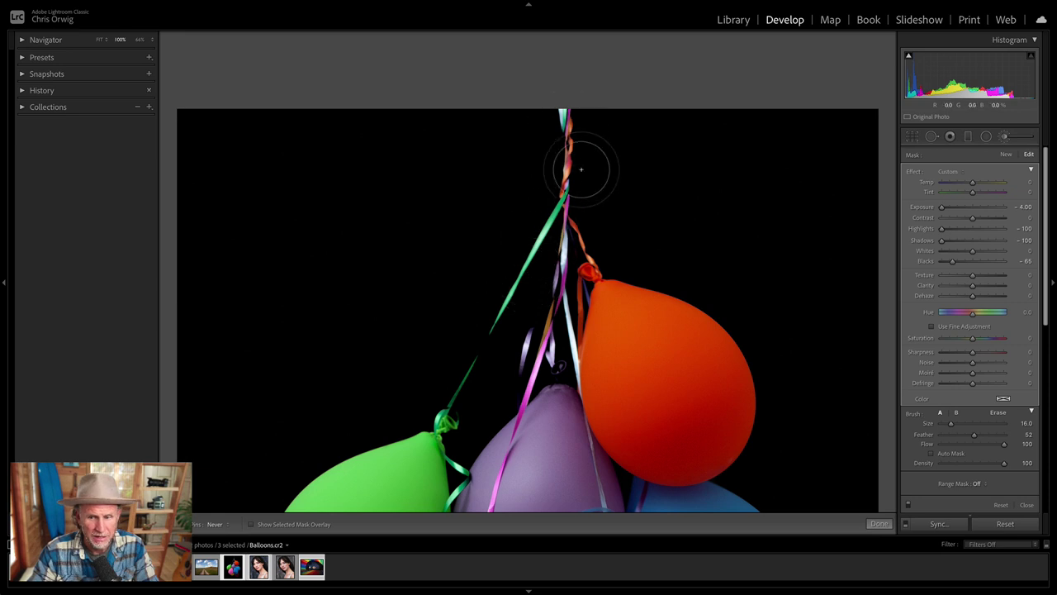
key(5)
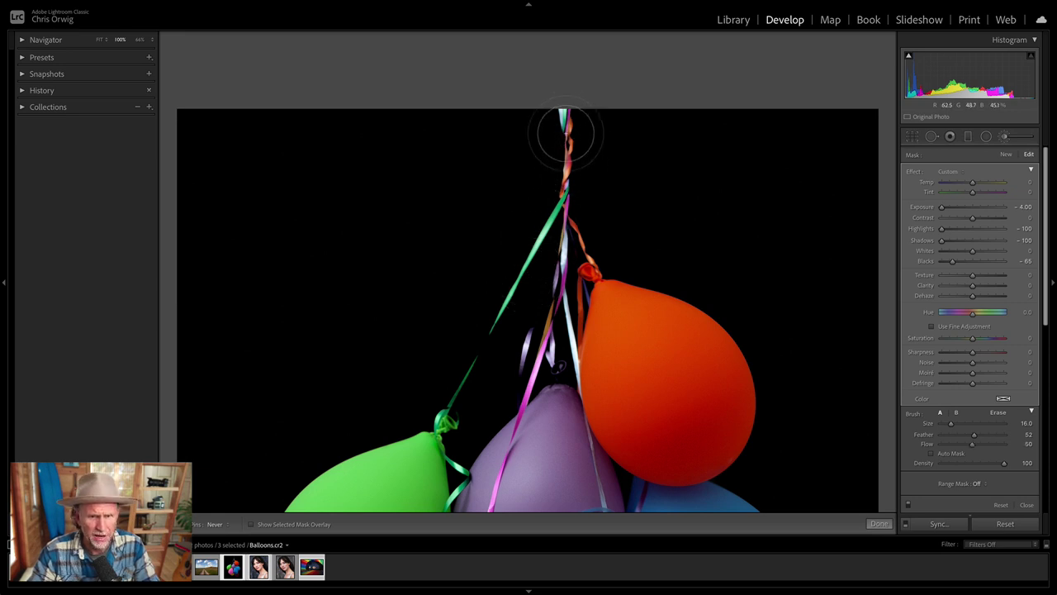
drag(561, 141, 519, 241)
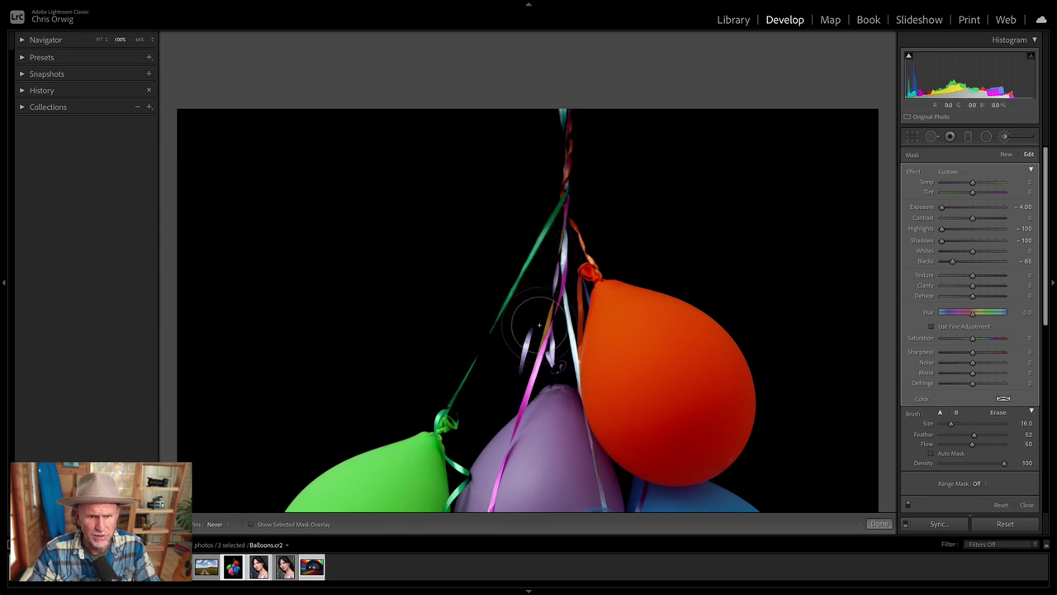
mouse_move(557, 320)
mouse_down()
mouse_move(572, 239)
mouse_move(566, 274)
mouse_move(576, 236)
mouse_up()
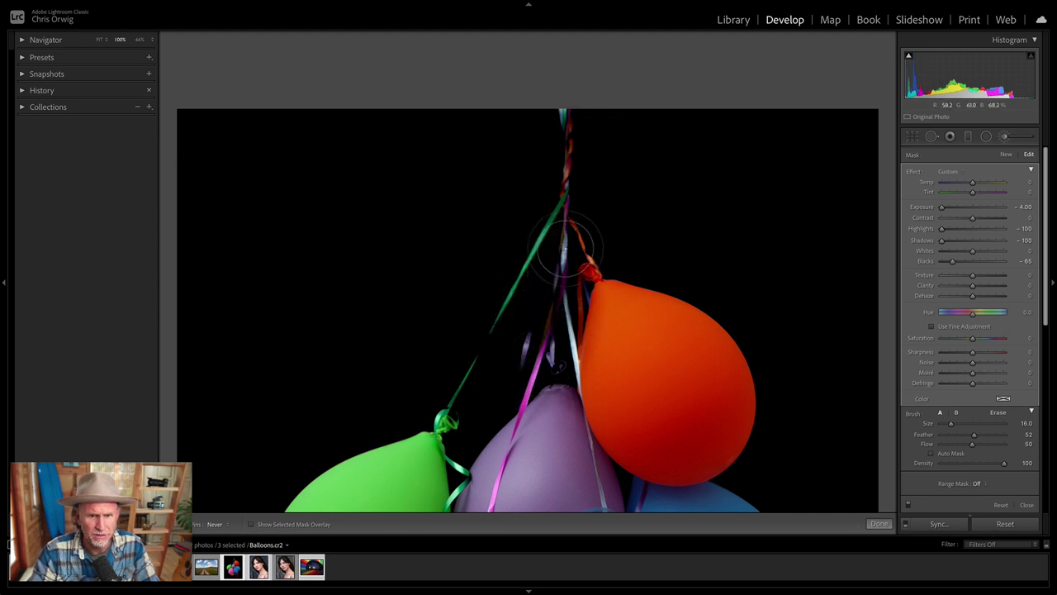
Step: Lower the brush flow to 20 and subtly darken the lower ribbons near the green and purple balloons
drag(464, 348, 430, 424)
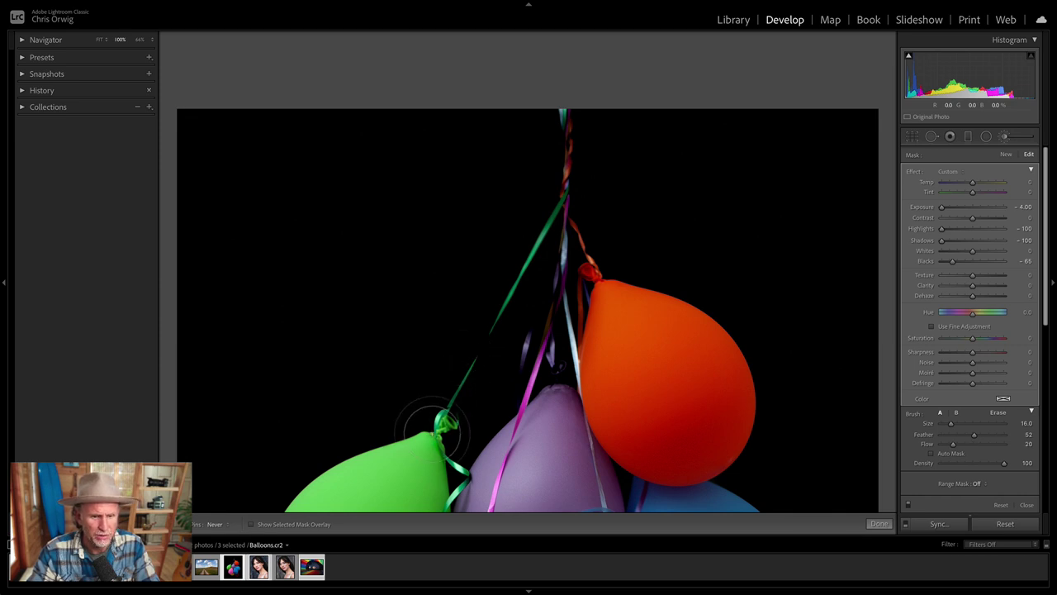
key(2)
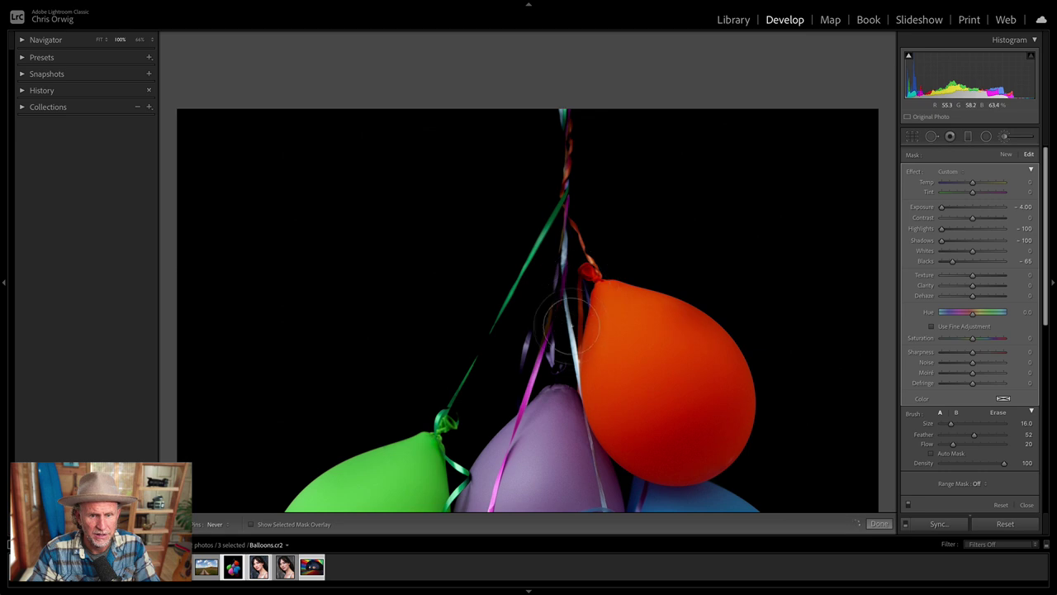
drag(591, 420, 567, 357)
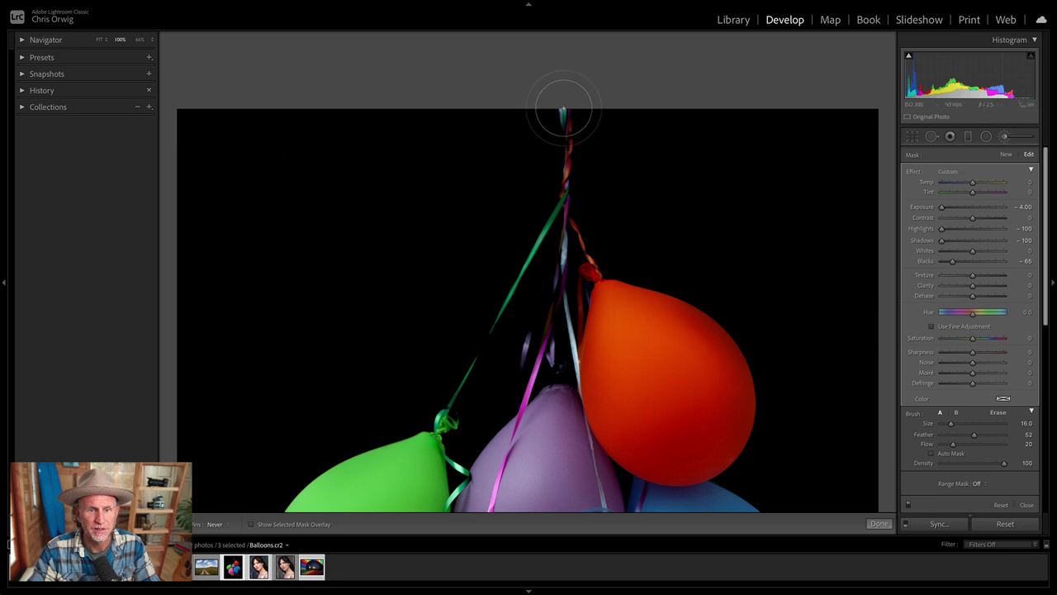
Step: Compare the whole balloon photo with the brush adjustments turned off and on again
key(ctrl+minus)
key(ctrl+minus)
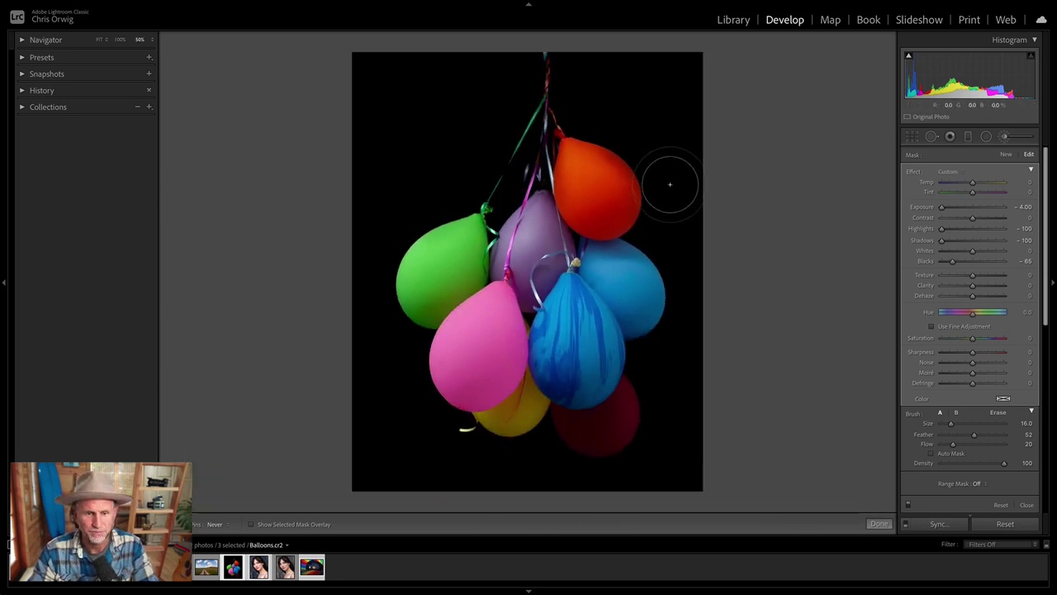
click(908, 506)
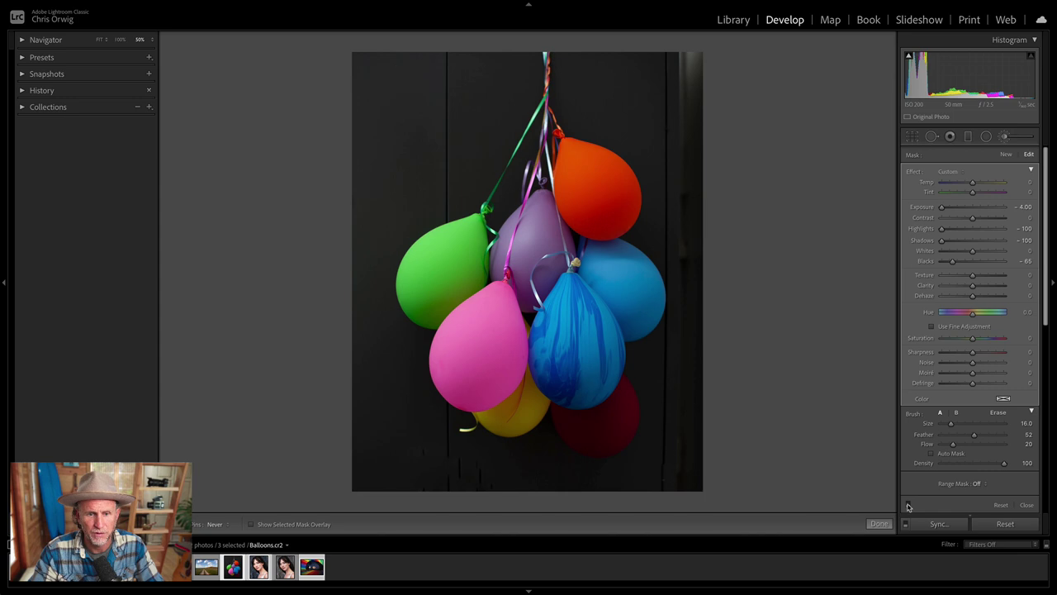
click(907, 505)
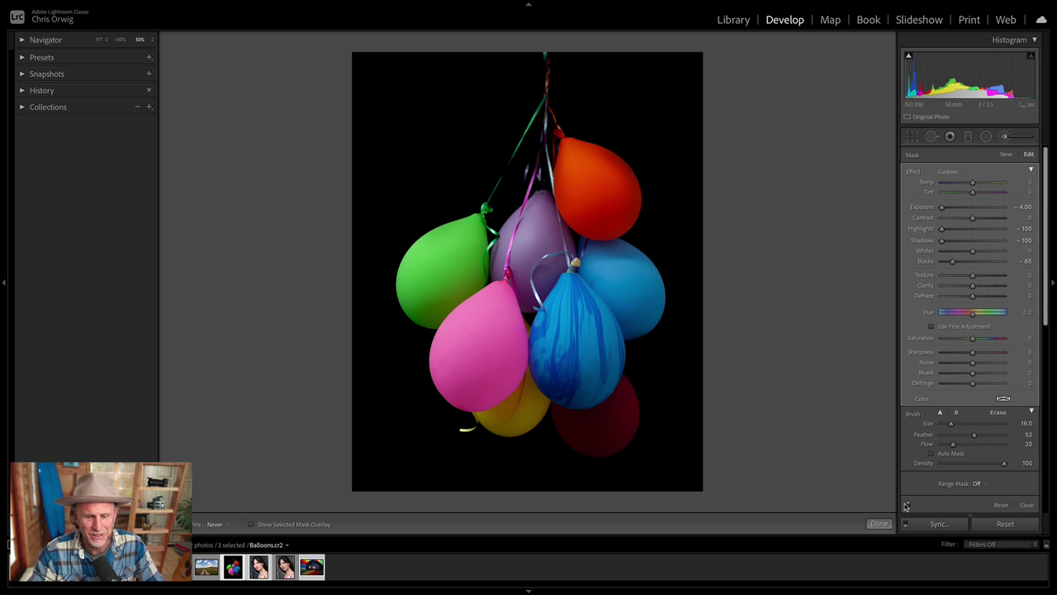
Step: Adjust the eraser brush's flow and finish editing the background mask
key(ctrl+plus)
key(ctrl+plus)
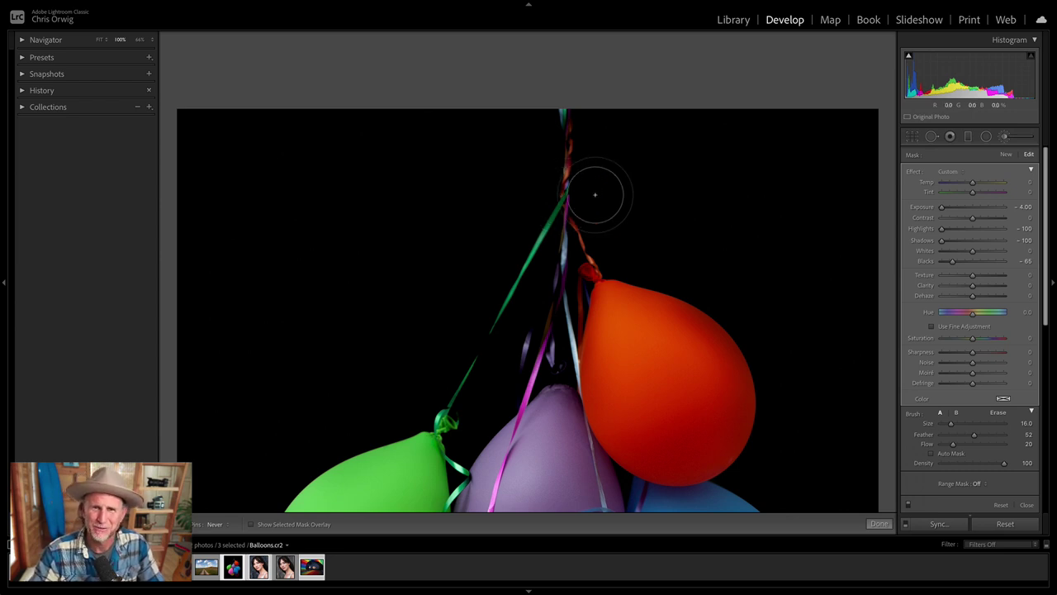
key(alt)
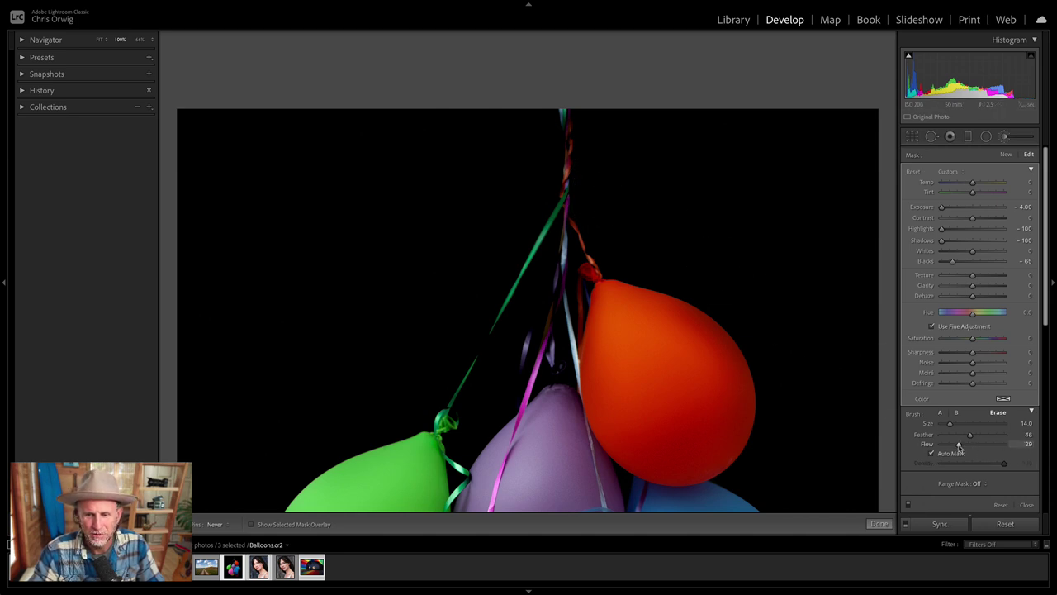
drag(957, 446, 962, 445)
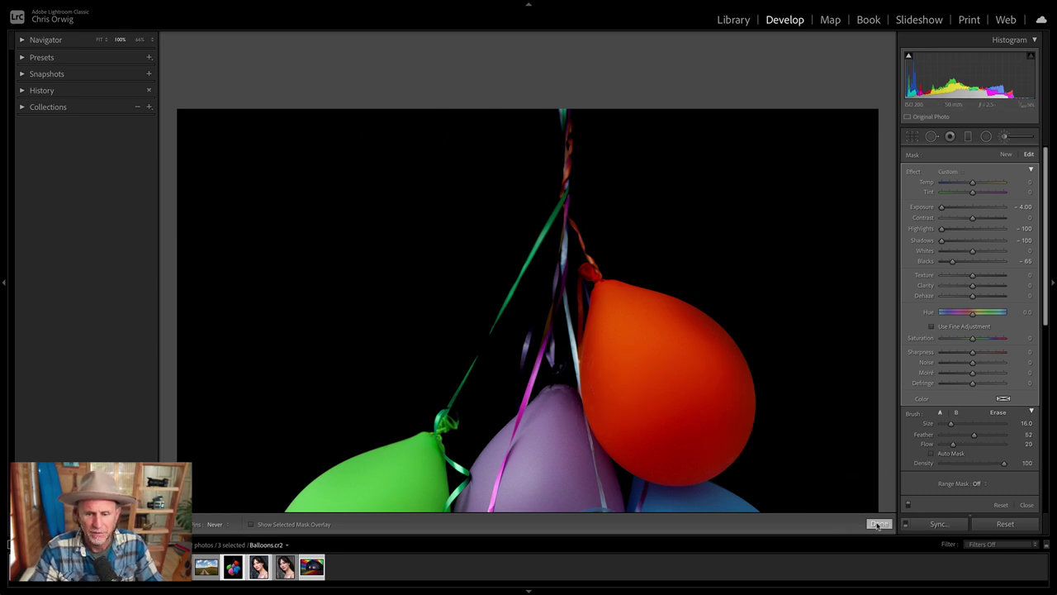
click(878, 524)
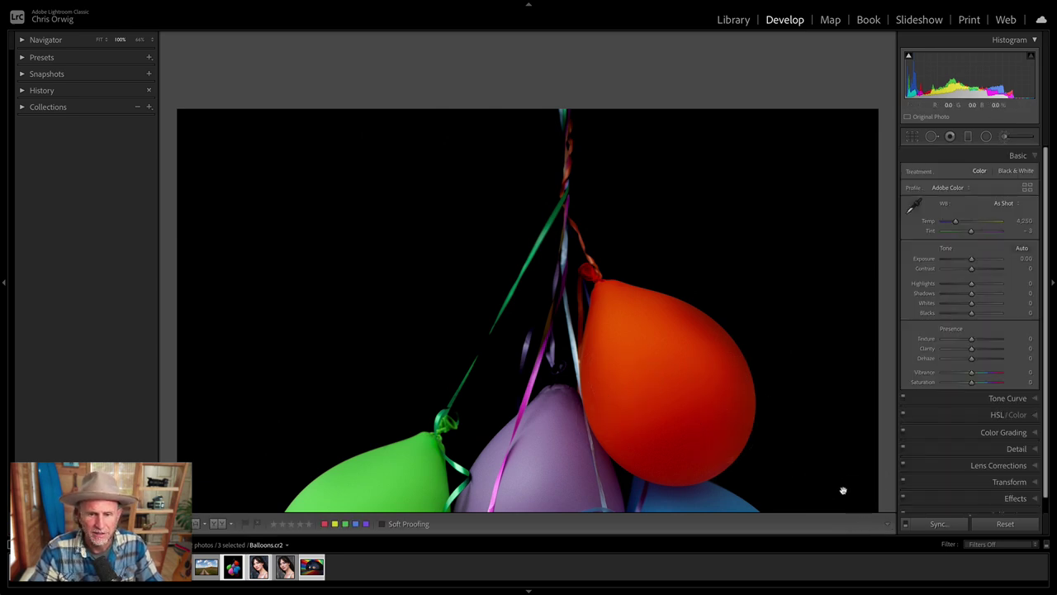
Step: Prepare a new Adjustment Brush with Temp 43, Tint 75, Exposure 0.89, Shadows 32 and Saturation 50, resetting the other effects to 0
click(799, 409)
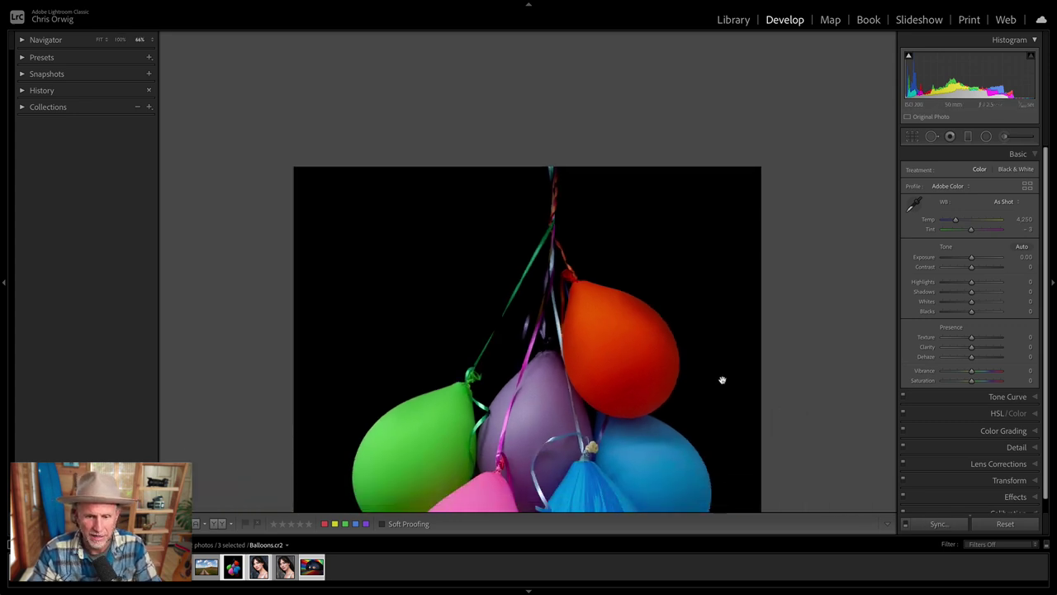
click(98, 40)
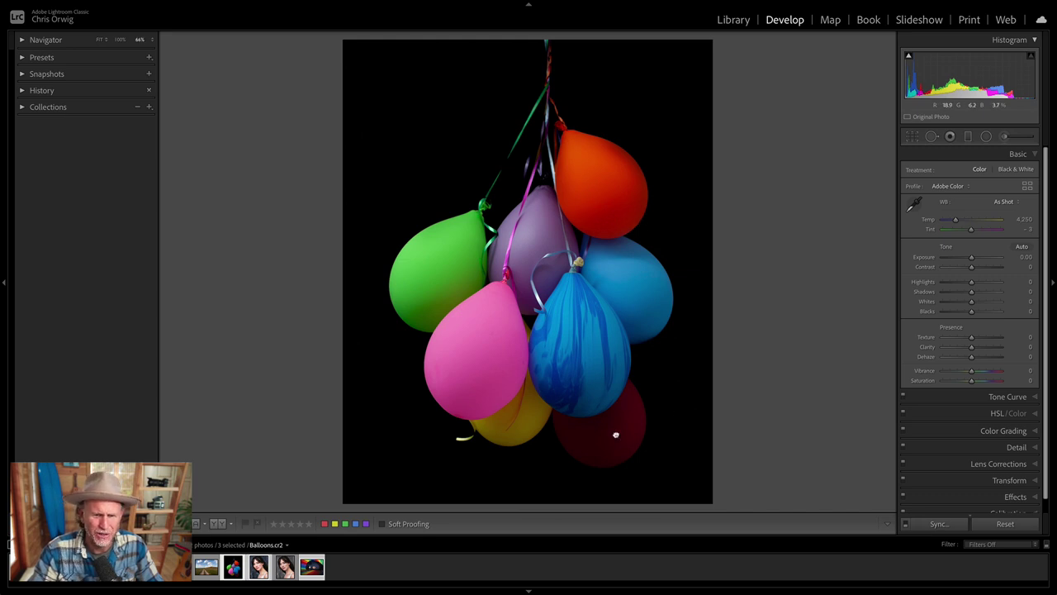
drag(615, 435, 618, 299)
key(k)
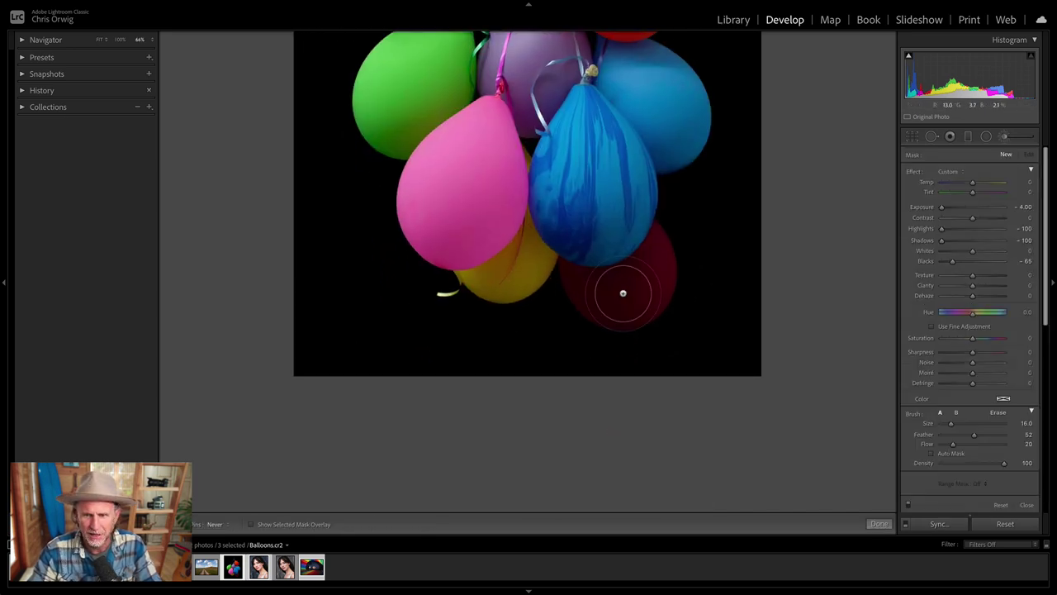
click(962, 172)
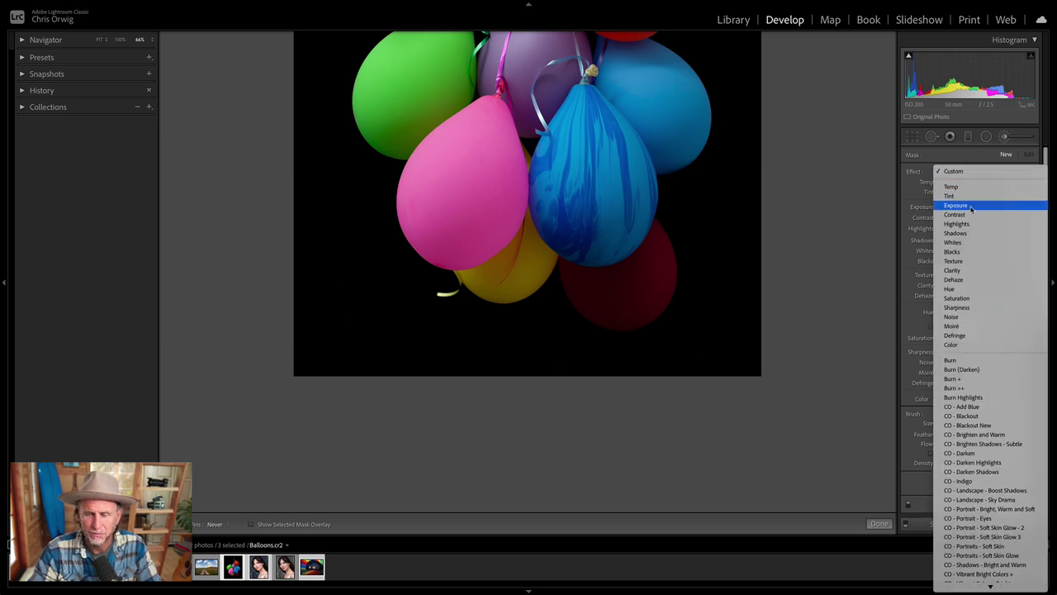
click(979, 208)
click(979, 207)
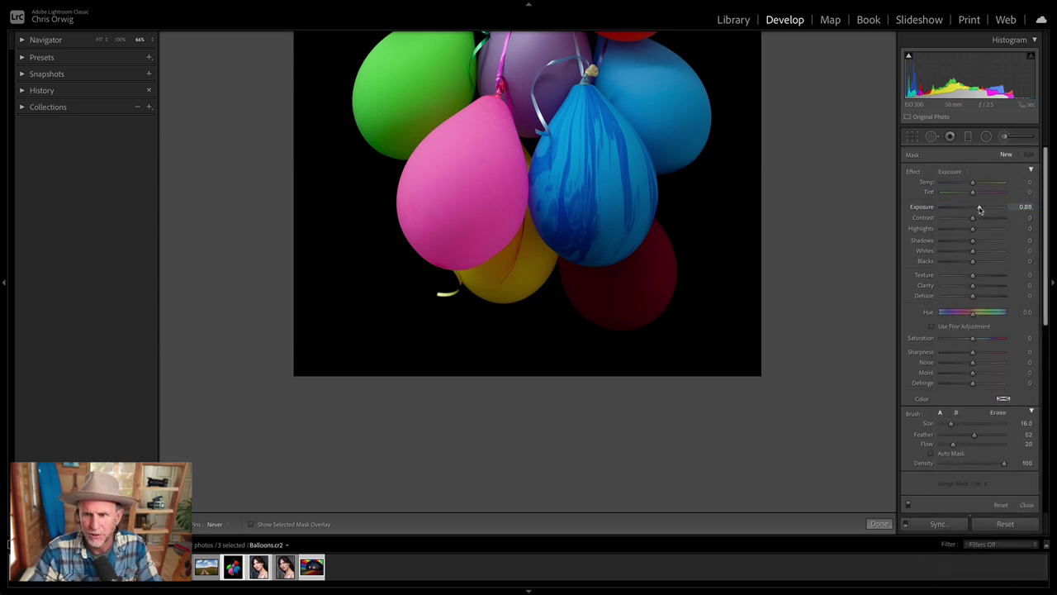
drag(985, 191, 997, 192)
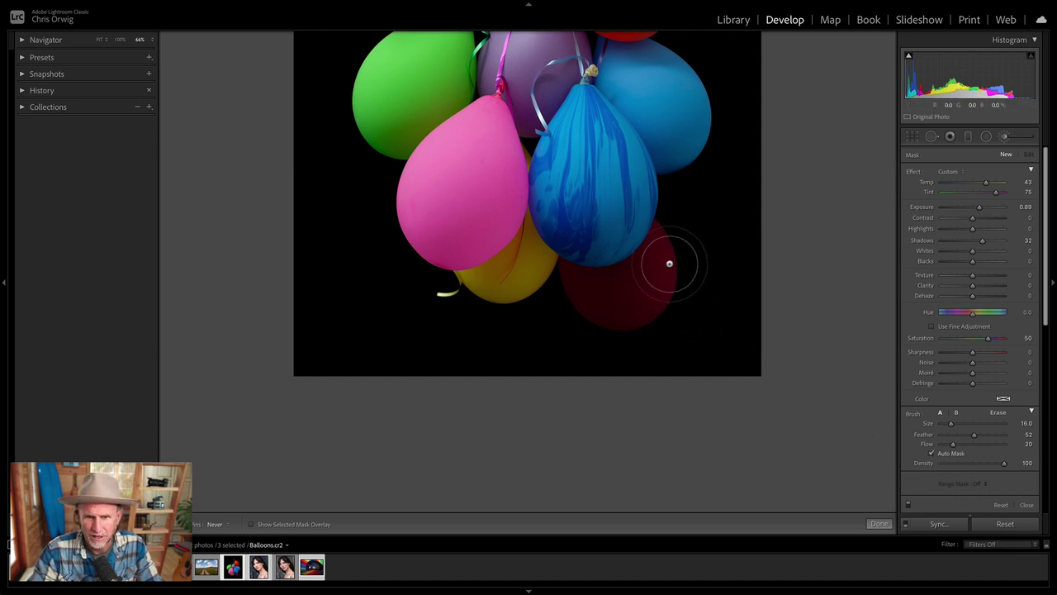
Step: Paint over the dark red balloon with Auto Mask on, raising the brush flow to 70
mouse_move(669, 265)
mouse_down()
mouse_move(658, 262)
mouse_move(637, 288)
mouse_move(603, 289)
mouse_up()
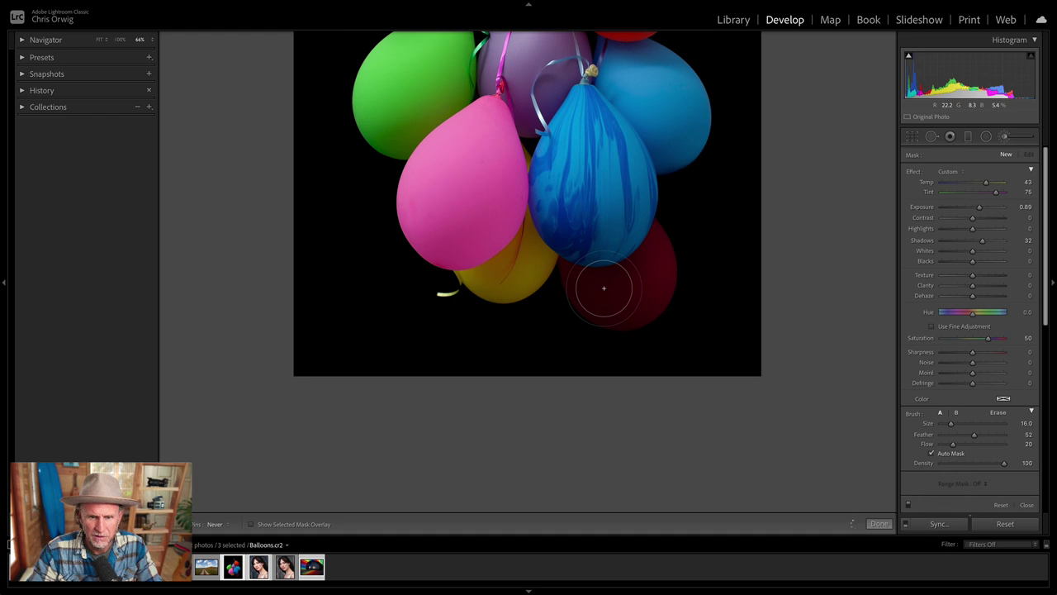
key(7)
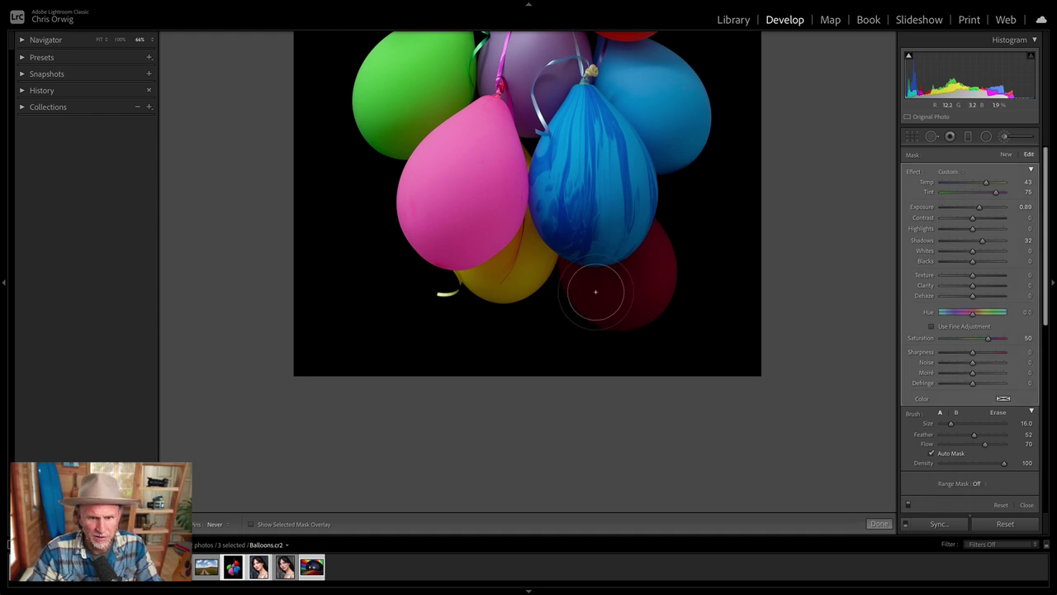
mouse_move(641, 260)
mouse_down()
mouse_move(625, 265)
mouse_move(649, 267)
mouse_move(636, 300)
mouse_move(606, 309)
mouse_up()
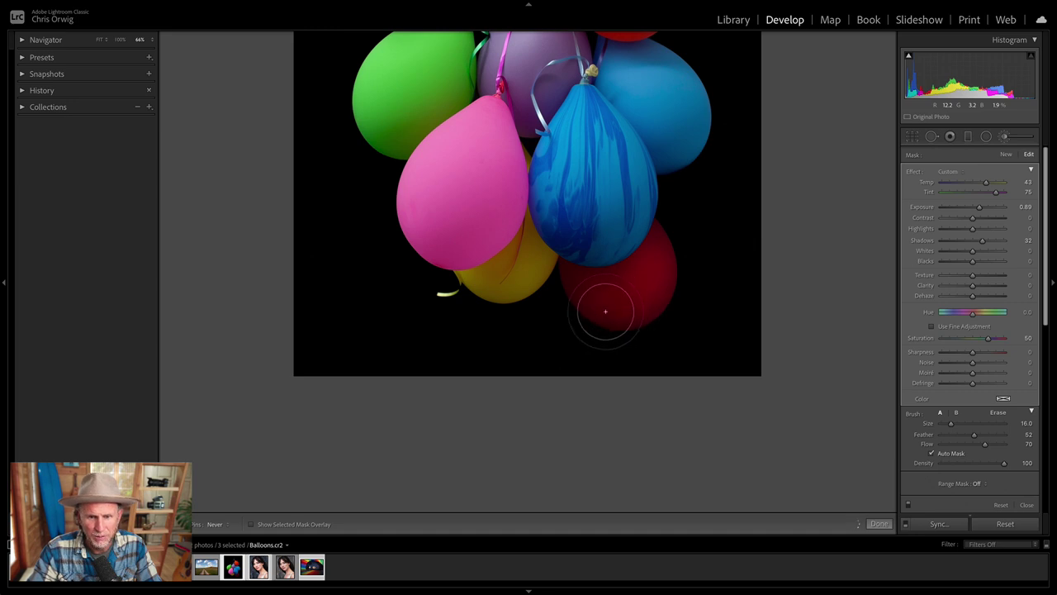
mouse_move(569, 268)
mouse_down()
mouse_move(625, 265)
mouse_move(652, 230)
mouse_move(643, 256)
mouse_move(605, 274)
mouse_move(651, 247)
mouse_move(653, 294)
mouse_move(603, 306)
mouse_move(564, 264)
mouse_move(583, 279)
mouse_move(612, 276)
mouse_move(614, 287)
mouse_move(633, 283)
mouse_move(655, 251)
mouse_move(643, 301)
mouse_move(653, 292)
mouse_move(631, 306)
mouse_move(583, 289)
mouse_up()
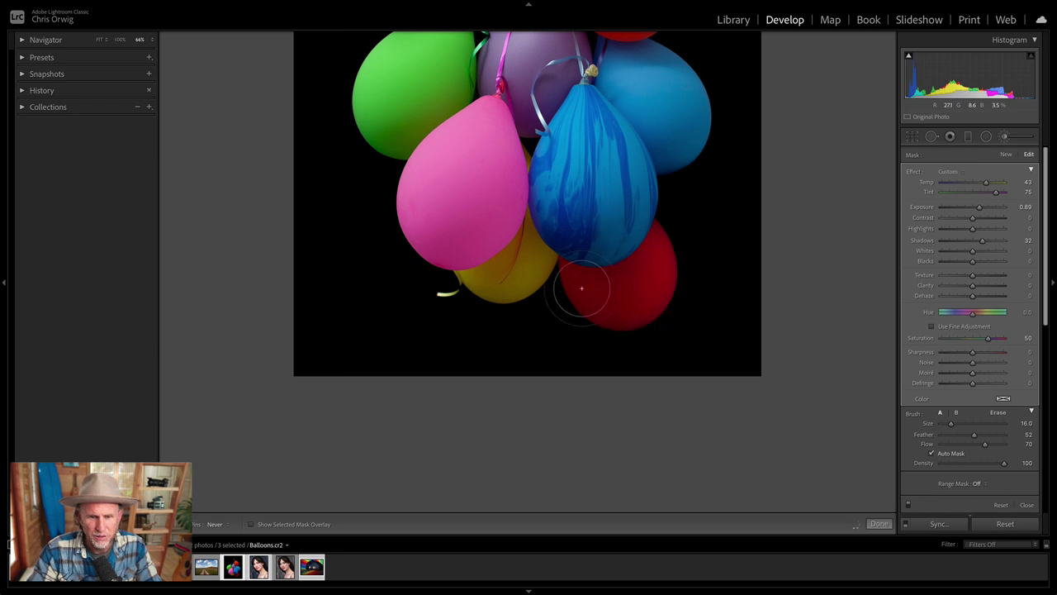
Step: Compare the red balloon's edit before and after, and refine its mask to Temp 68, Tint 72, Exposure 1.38 and Hue -5.0
click(908, 505)
click(908, 504)
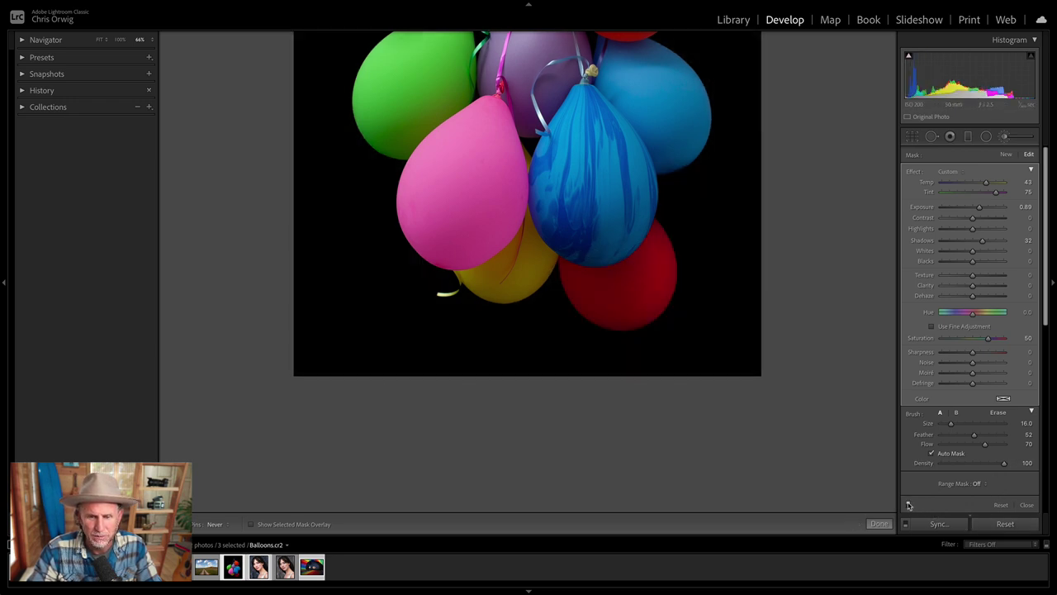
mouse_move(980, 209)
mouse_down()
mouse_move(954, 183)
mouse_move(993, 183)
mouse_move(975, 192)
mouse_move(994, 193)
mouse_up()
mouse_move(976, 315)
mouse_down()
mouse_move(987, 315)
mouse_move(972, 315)
mouse_up()
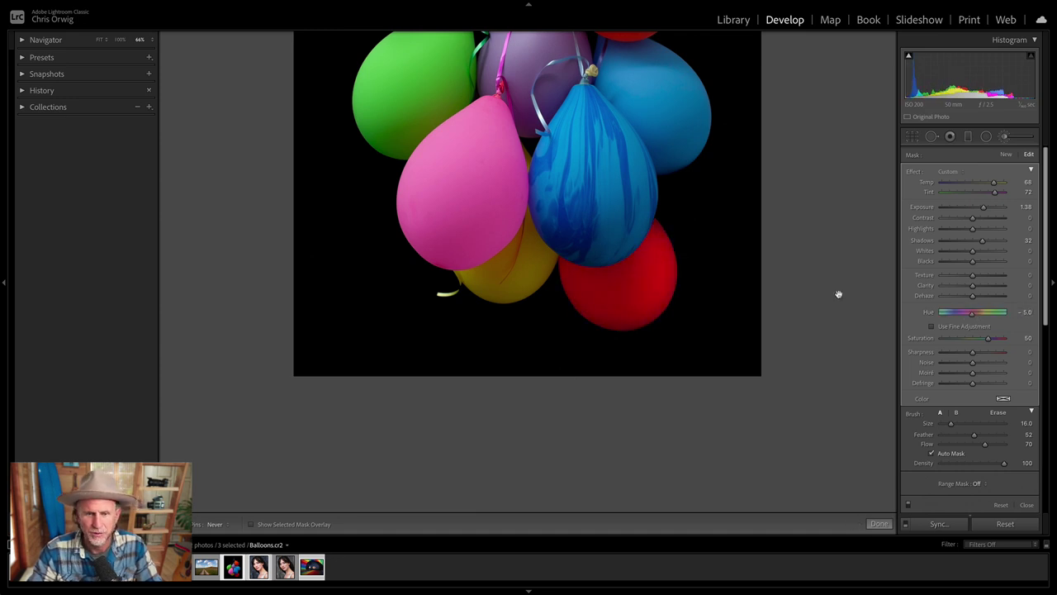
drag(826, 264, 803, 395)
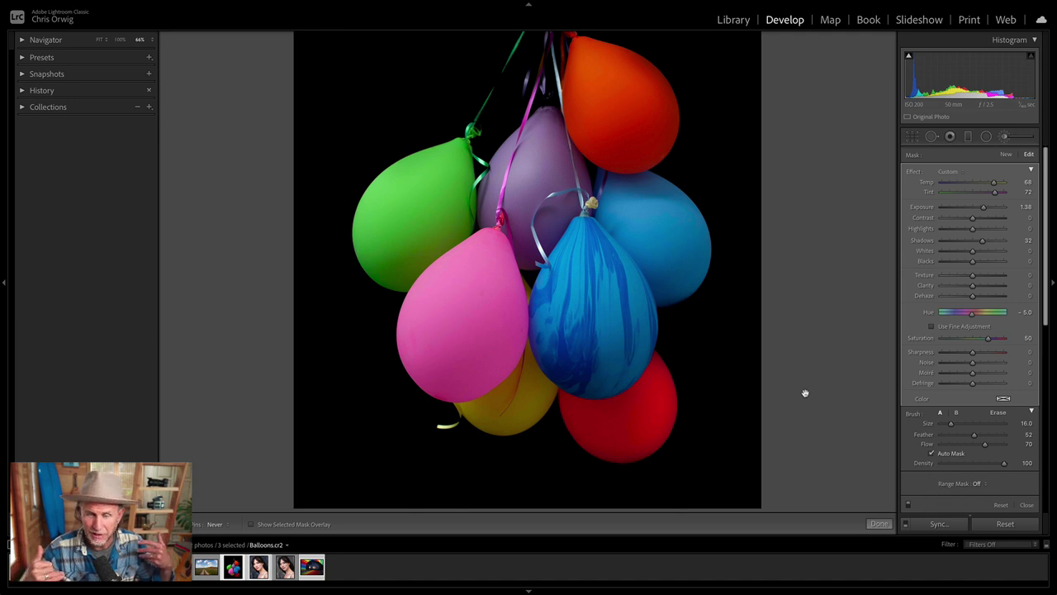
key(k)
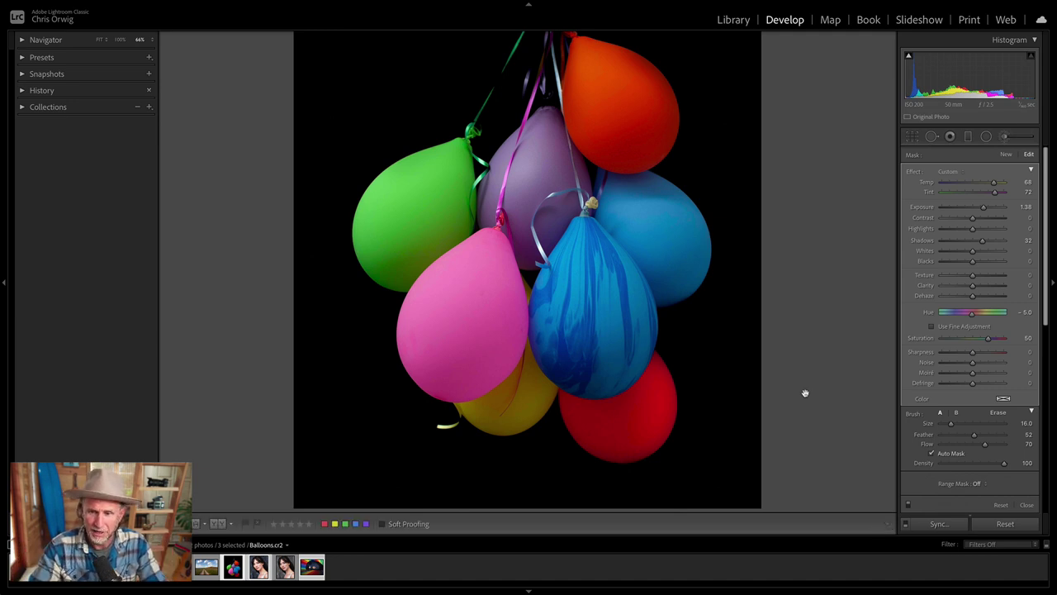
Step: Paint a new Adjustment Brush mask over the orange balloon with Auto Mask on, and show its mask overlay in red
key(k)
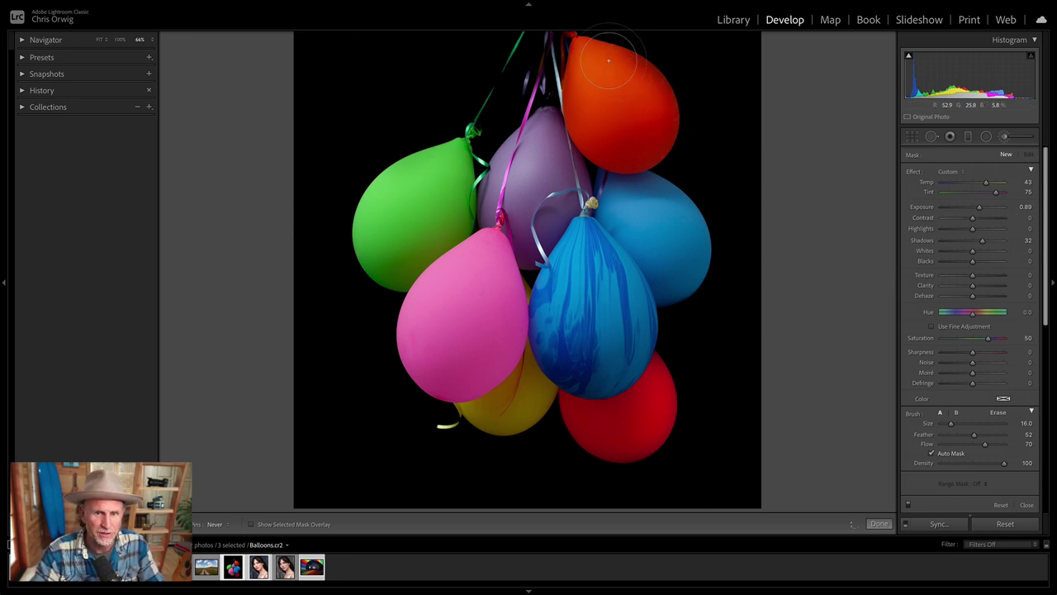
mouse_move(608, 61)
mouse_down()
mouse_move(591, 73)
mouse_move(585, 107)
mouse_move(601, 123)
mouse_move(629, 145)
mouse_move(669, 107)
mouse_move(649, 66)
mouse_move(615, 45)
mouse_move(593, 59)
mouse_move(661, 95)
mouse_move(654, 135)
mouse_move(633, 146)
mouse_move(594, 113)
mouse_move(588, 41)
mouse_move(570, 62)
mouse_move(582, 126)
mouse_move(652, 108)
mouse_move(648, 49)
mouse_move(677, 118)
mouse_move(671, 192)
mouse_up()
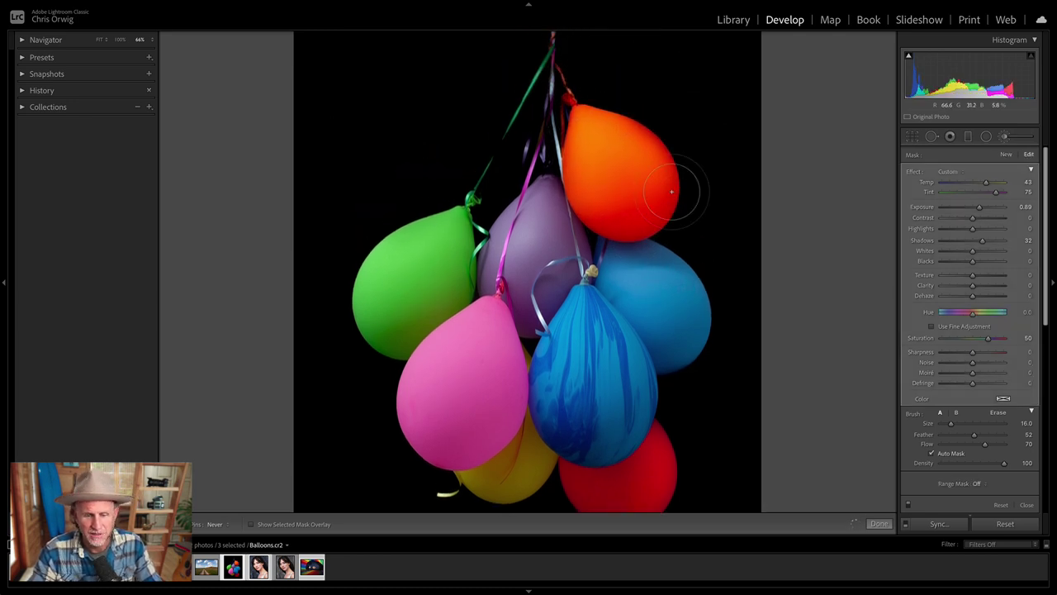
key(o)
key(o)
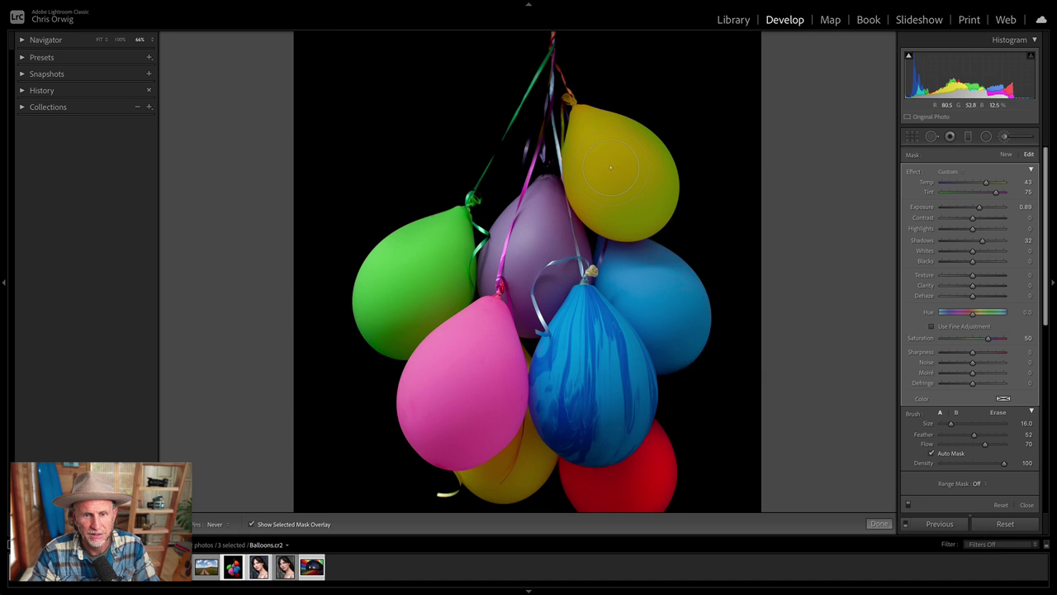
key(o)
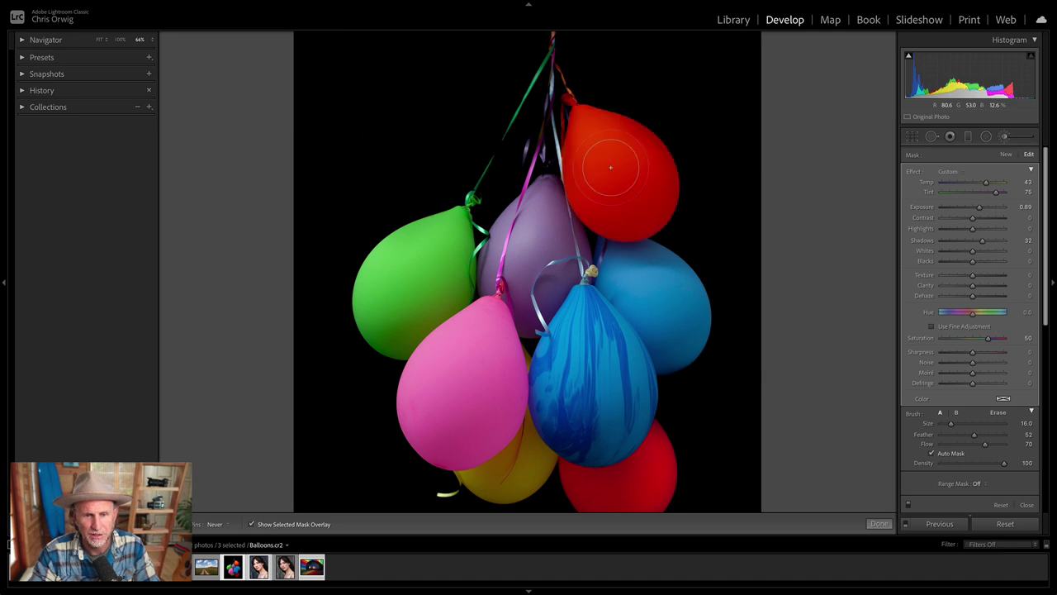
Step: Hide the mask overlay, refine the orange balloon's mask to Exposure 0.29 and Saturation about 17, and start a new mask
key(o)
key(o)
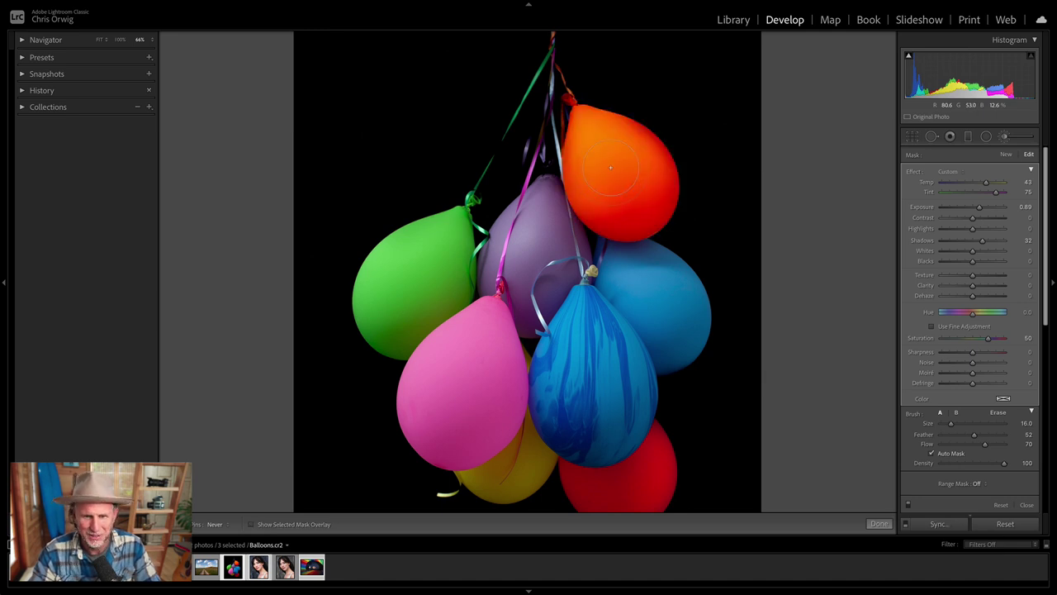
drag(980, 208, 976, 208)
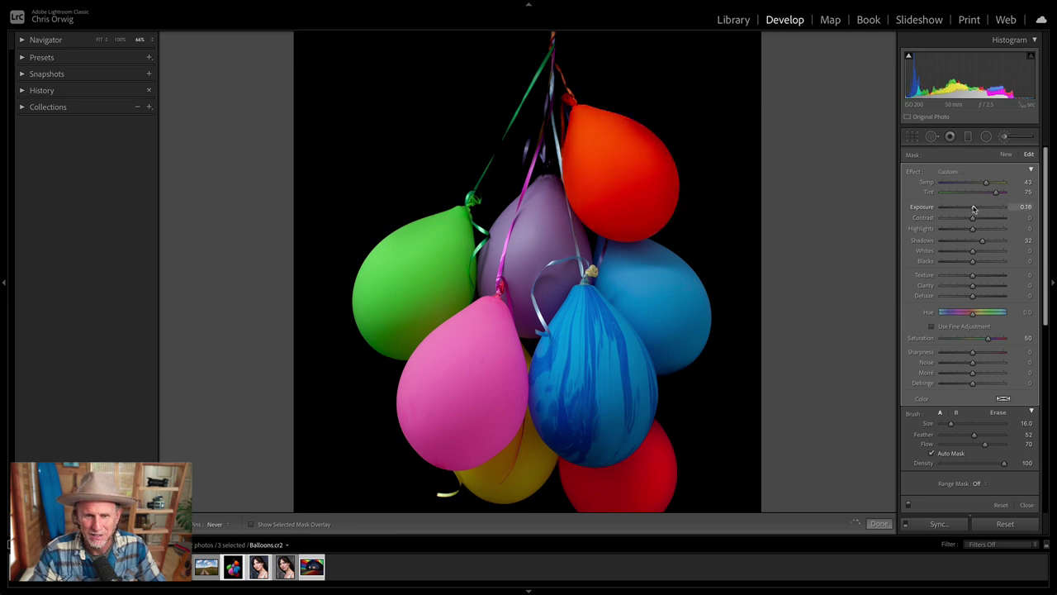
drag(988, 337, 973, 339)
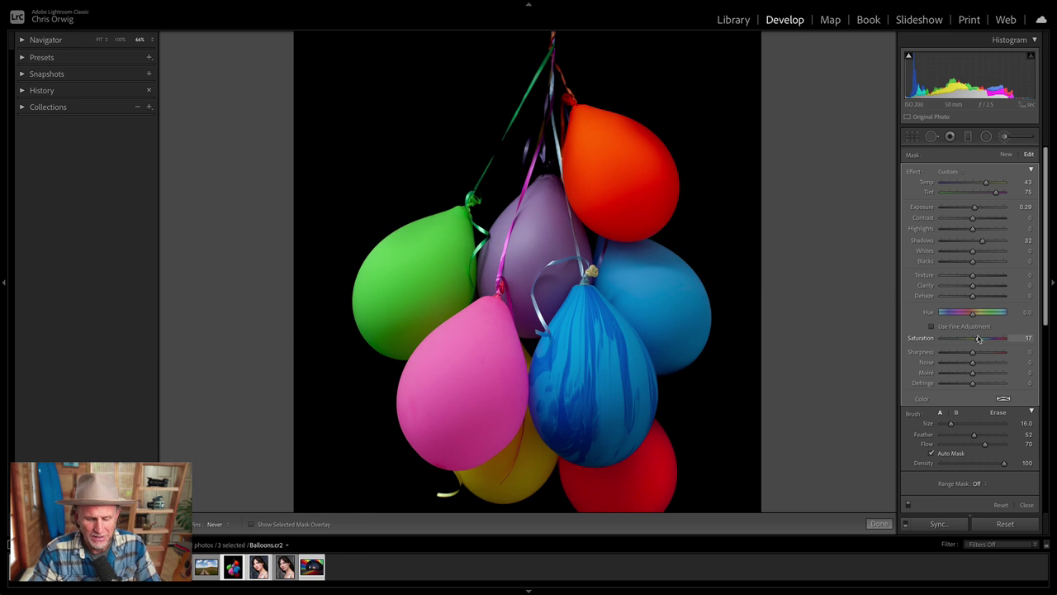
key(ctrl+z)
key(ctrl+z)
key(ctrl+z)
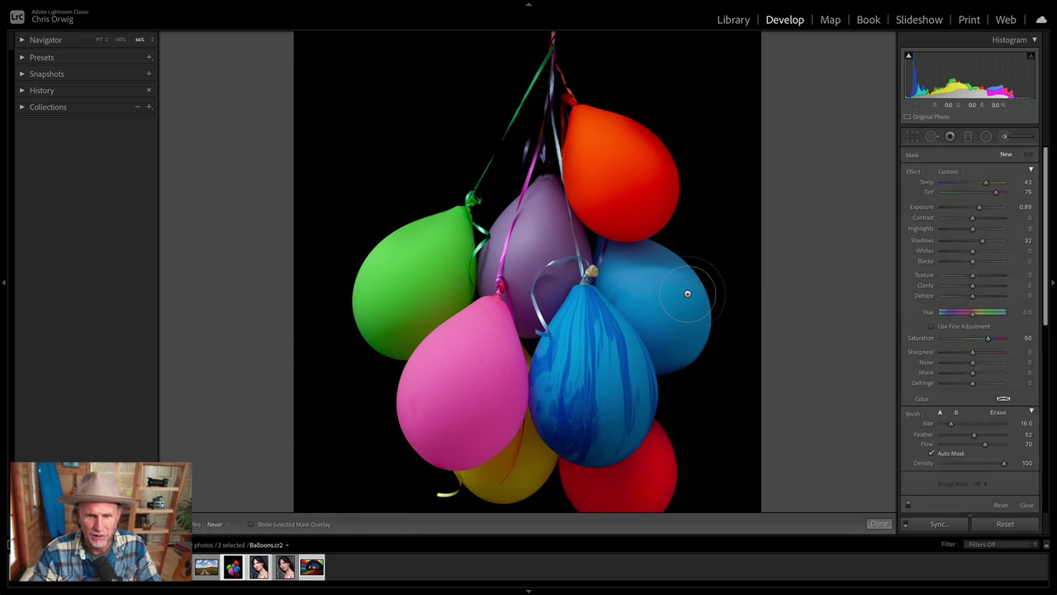
Step: Paint the blue balloon with a reset brush at Exposure 0.89 and Saturation 70, then refine to Exposure 0.81, Contrast 50, Saturation 73
click(962, 172)
click(962, 207)
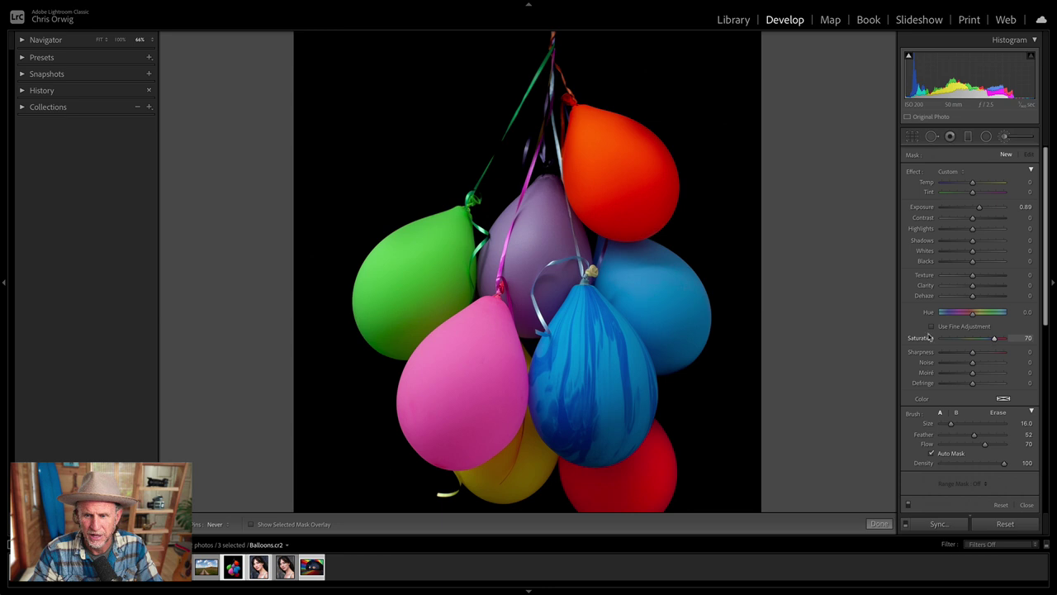
mouse_move(702, 281)
mouse_down()
mouse_move(638, 269)
mouse_move(678, 294)
mouse_move(682, 342)
mouse_move(691, 308)
mouse_move(676, 287)
mouse_move(615, 262)
mouse_move(661, 350)
mouse_move(682, 322)
mouse_move(672, 286)
mouse_move(621, 253)
mouse_move(652, 249)
mouse_up()
drag(980, 207, 990, 218)
drag(993, 339, 995, 339)
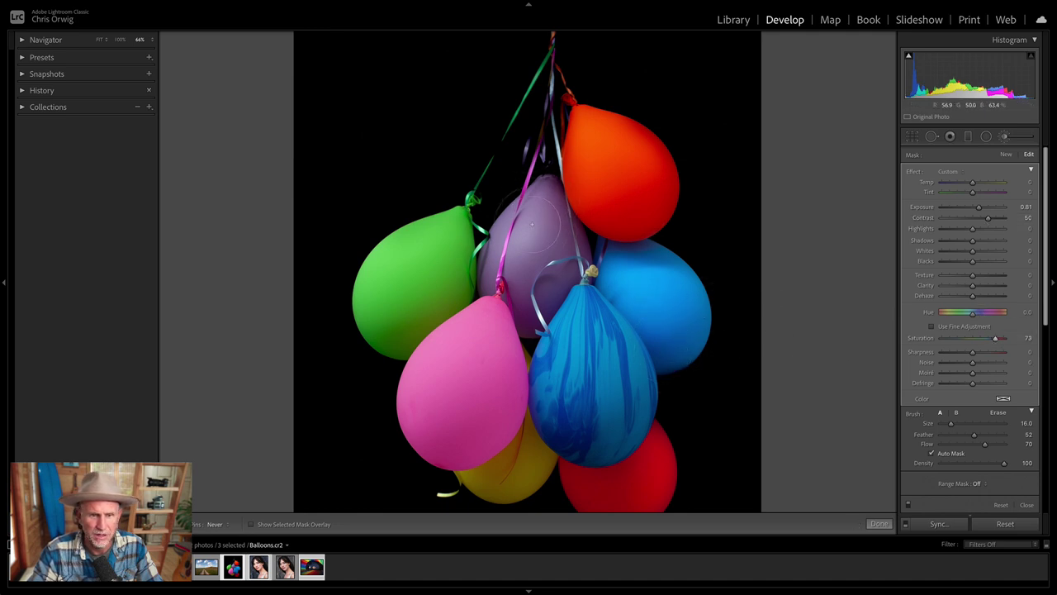
Step: Extend the current mask over the purple balloon with Auto Mask on and compare the brush edits before and after
drag(533, 241, 541, 249)
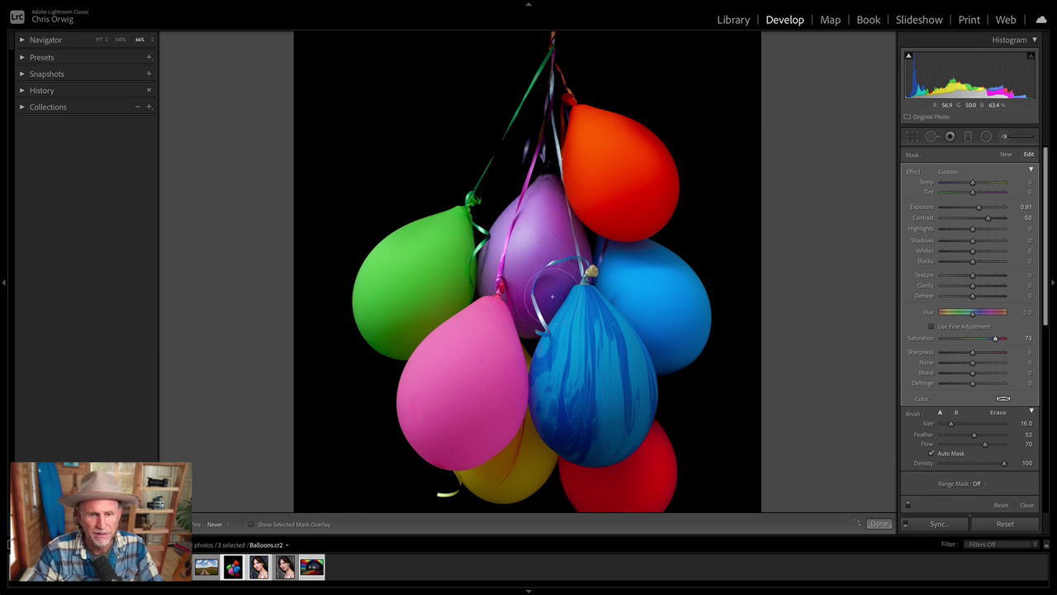
click(909, 505)
click(909, 505)
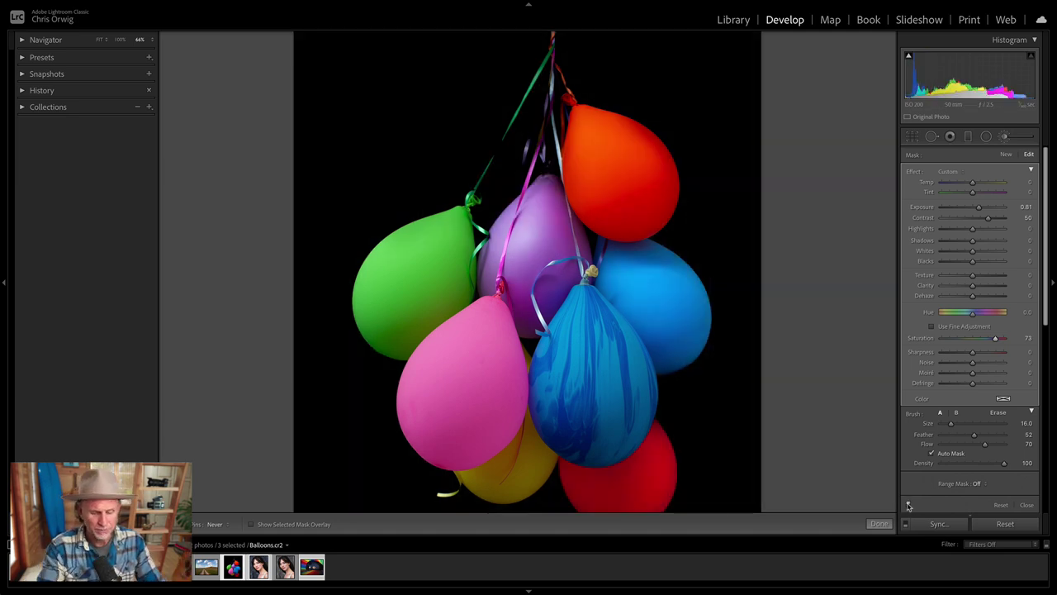
key(ctrl+minus)
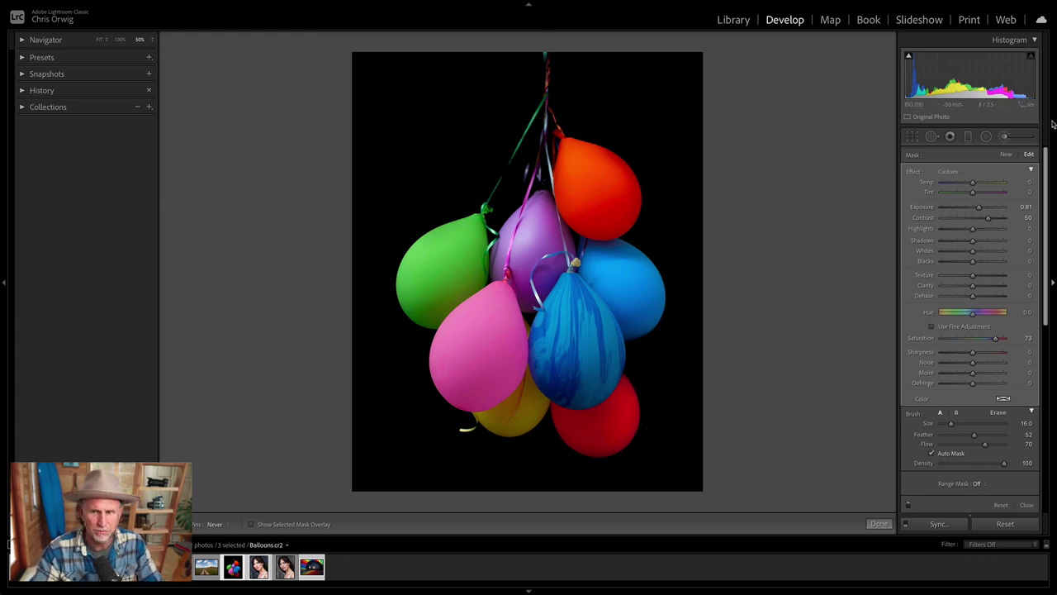
Step: Reselect the lower red balloon's mask, try out its overall effect Amount, set its Exposure to 0.99 and finish the brush editing
click(1006, 137)
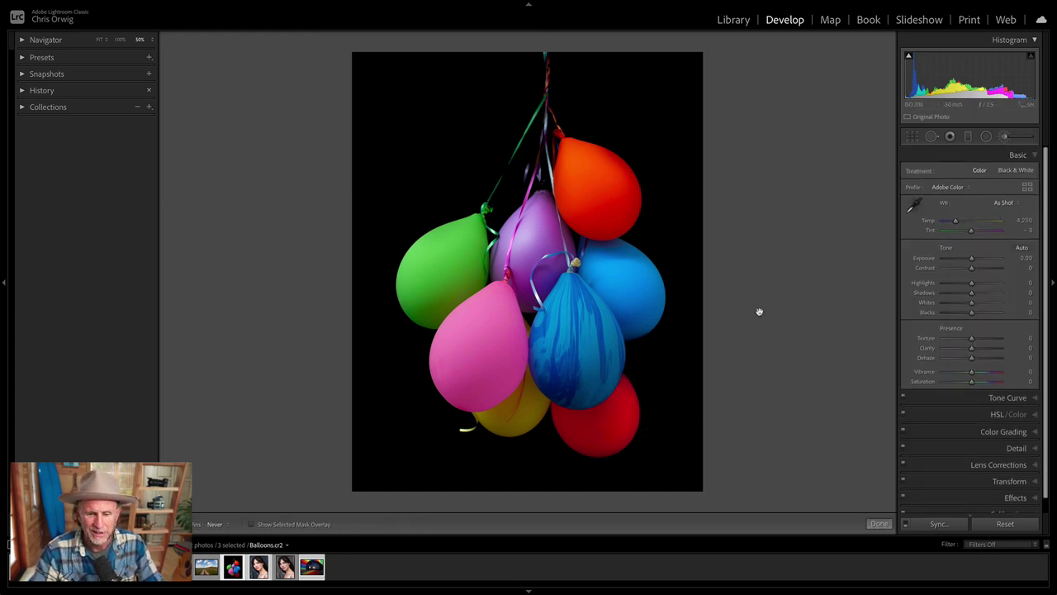
key(k)
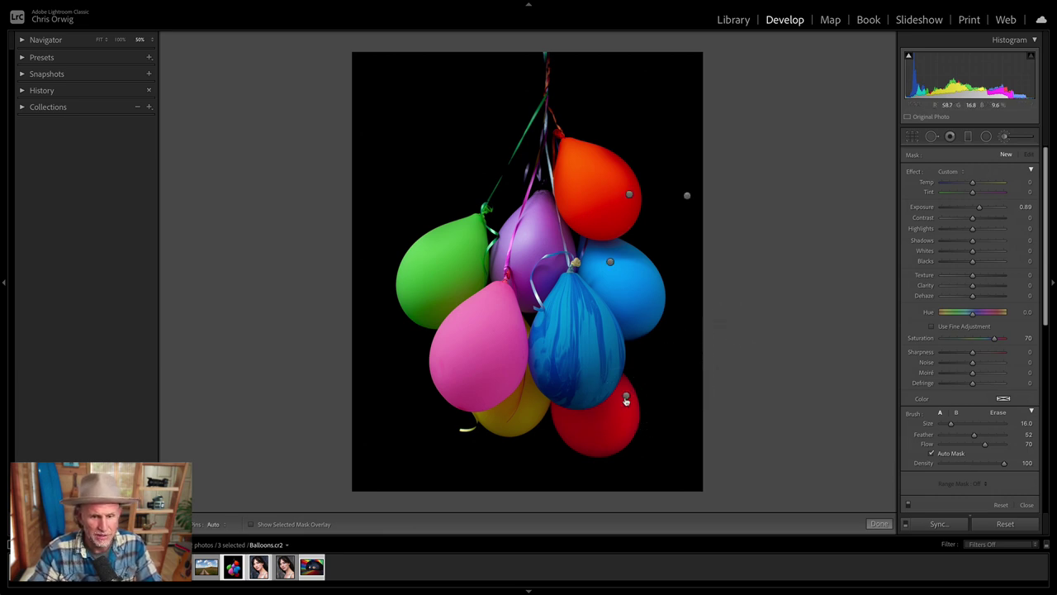
click(625, 400)
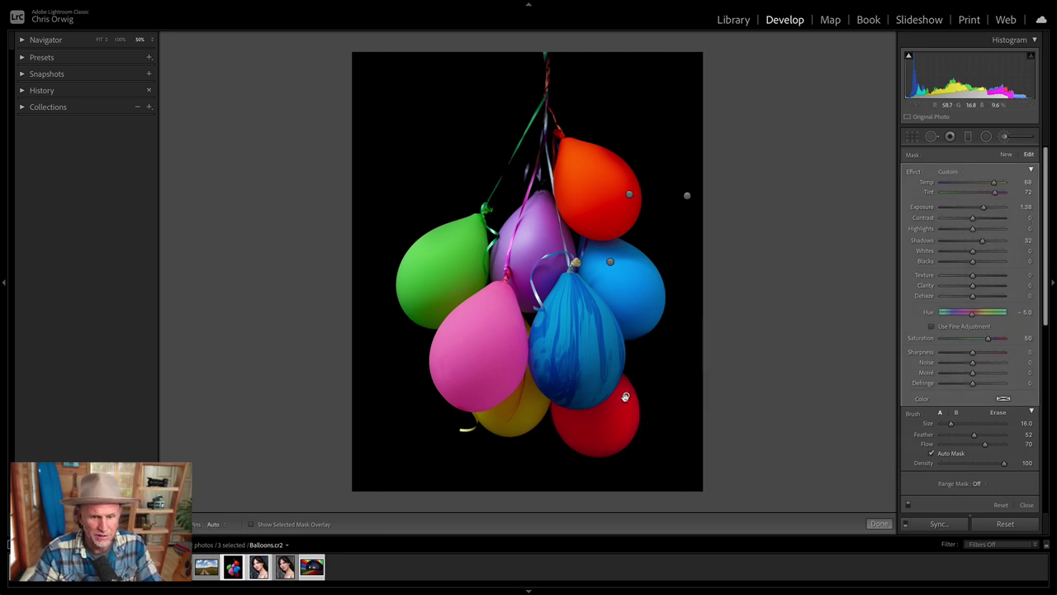
click(1031, 171)
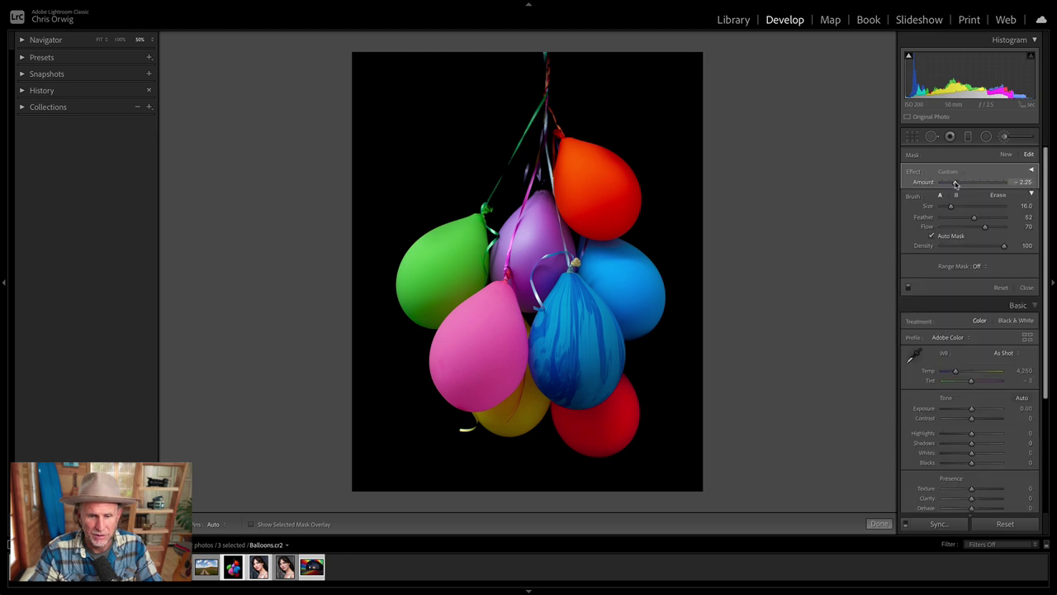
mouse_move(955, 183)
mouse_down()
mouse_move(940, 184)
mouse_move(951, 184)
mouse_up()
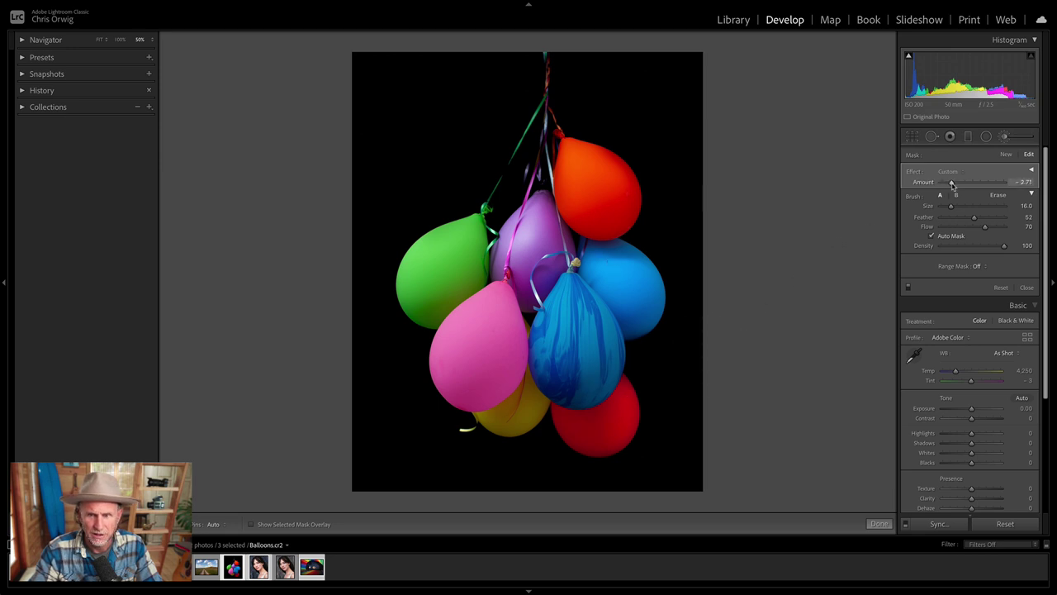
click(1029, 171)
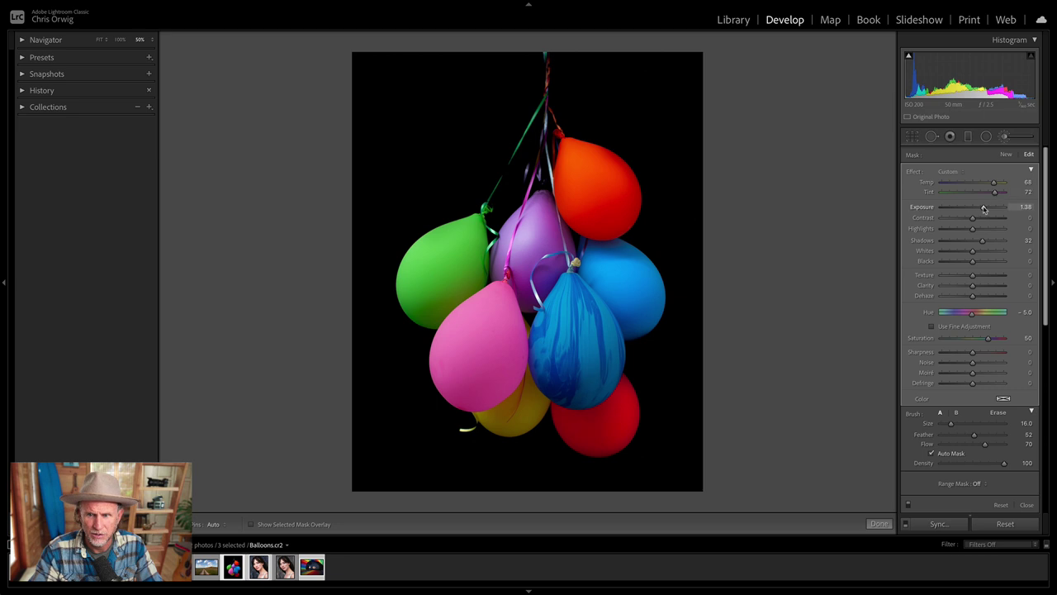
drag(978, 207, 980, 209)
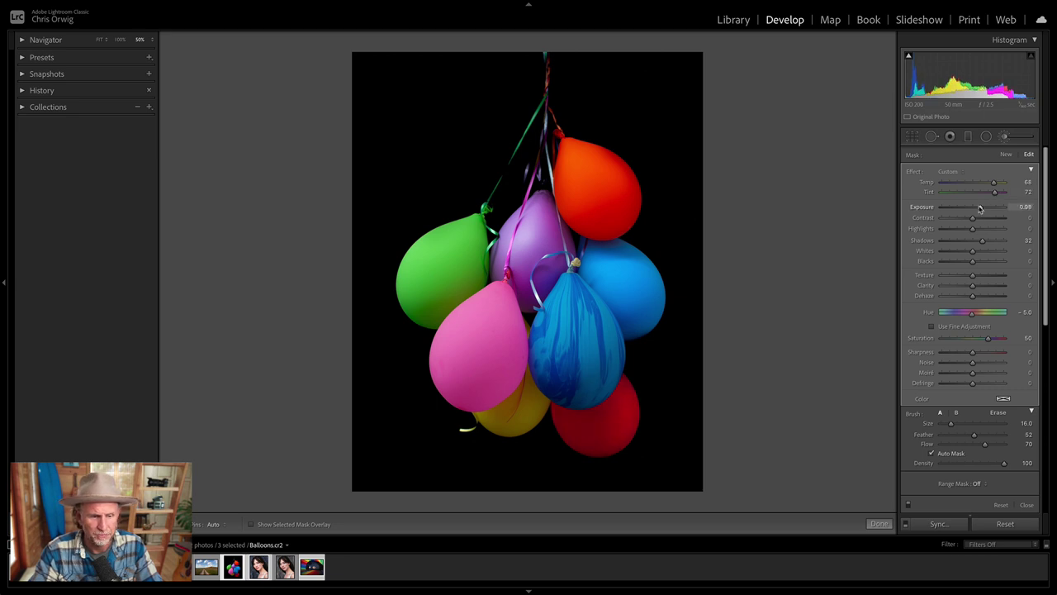
click(878, 523)
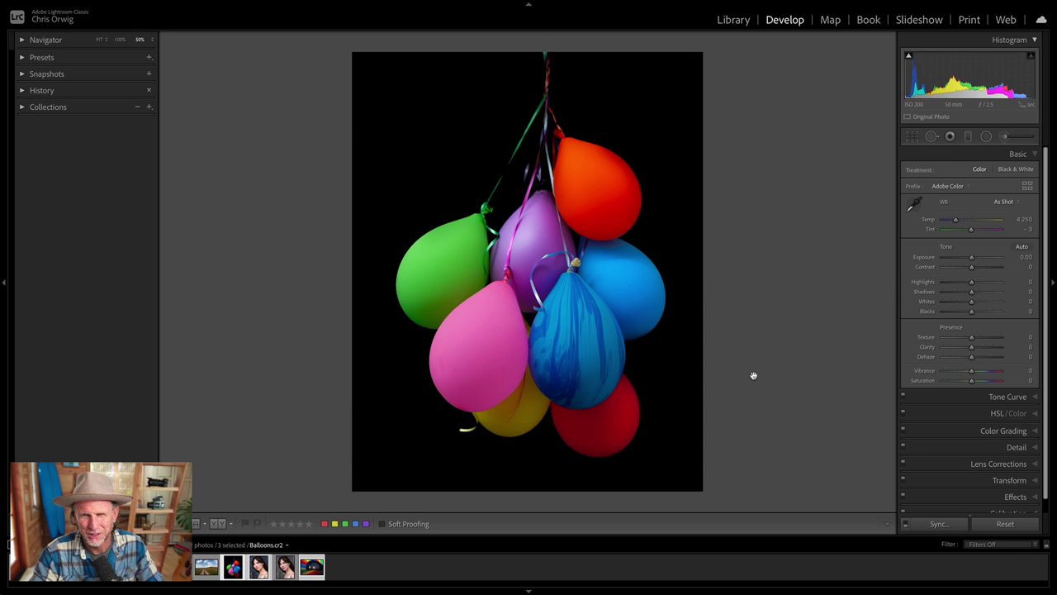
Step: Examine the context options offered for the photo, a filmstrip thumbnail, the Develop adjustment sections and the surrounding background
right_click(678, 309)
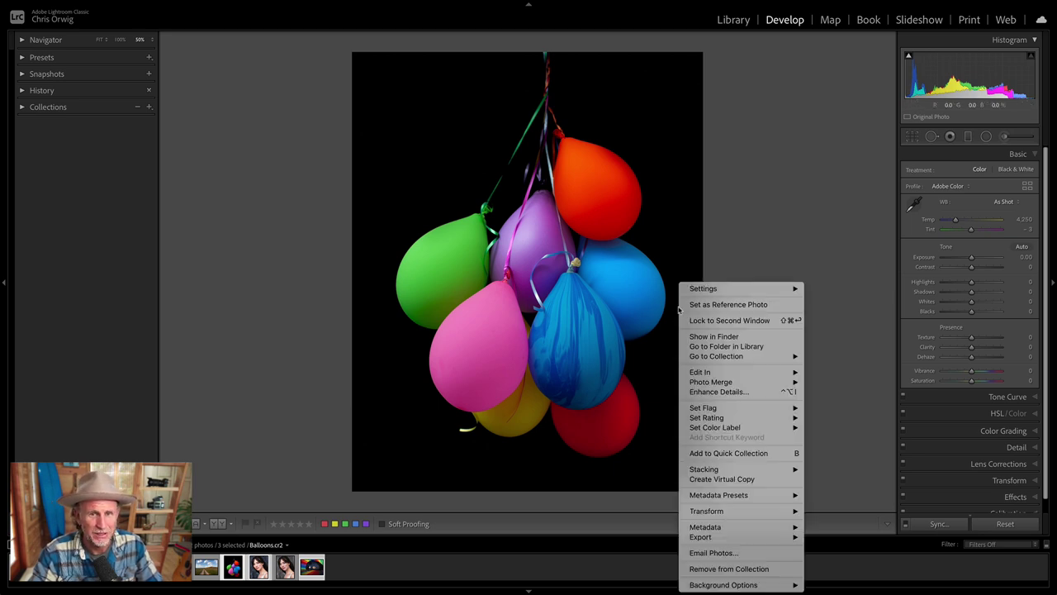
right_click(312, 570)
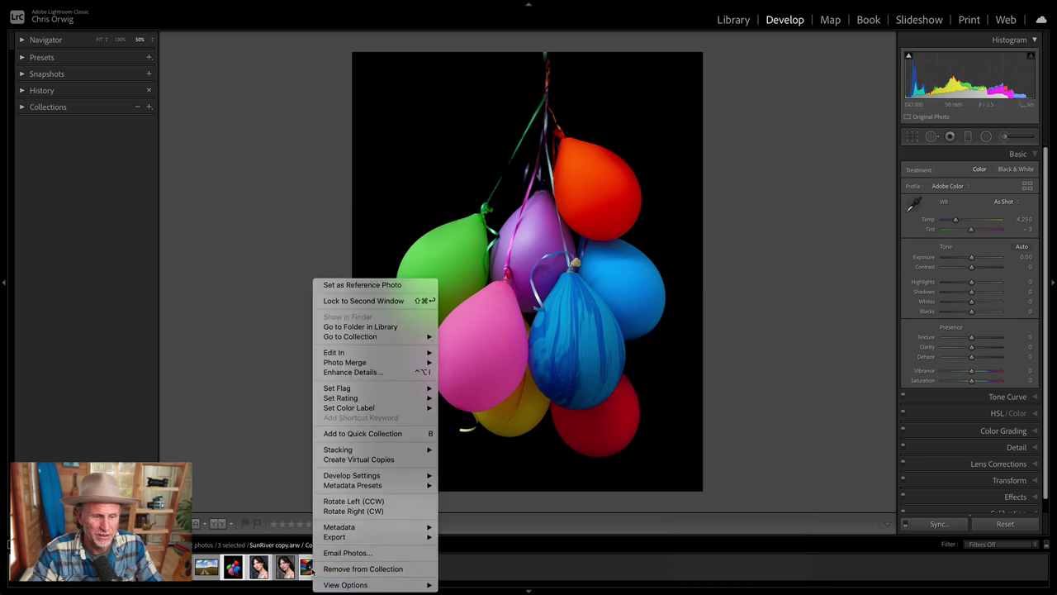
click(1045, 396)
scroll(1045, 503, down, 1)
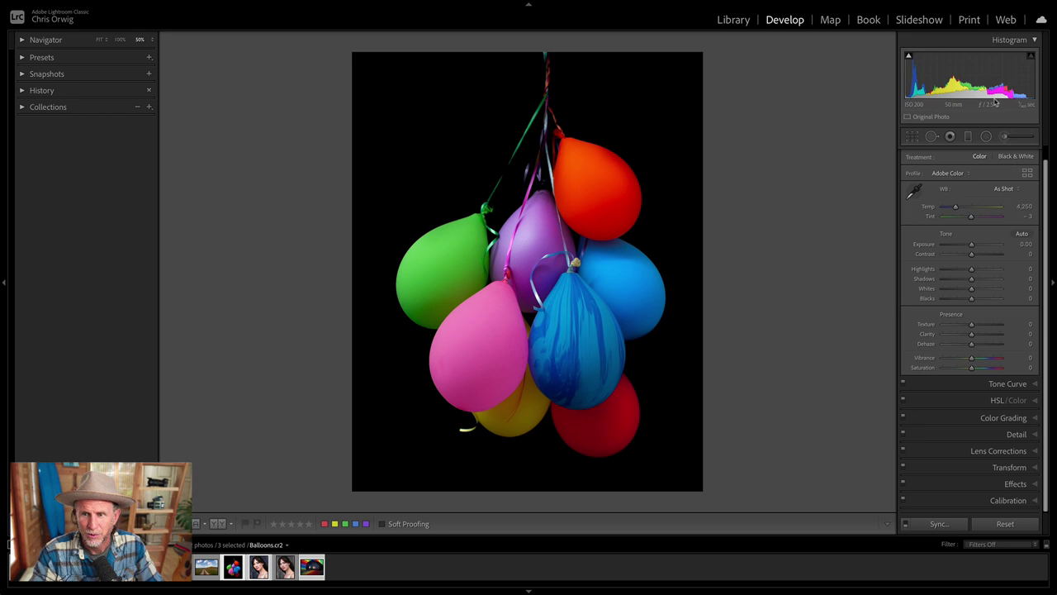
scroll(991, 206, up, 1)
click(1012, 170)
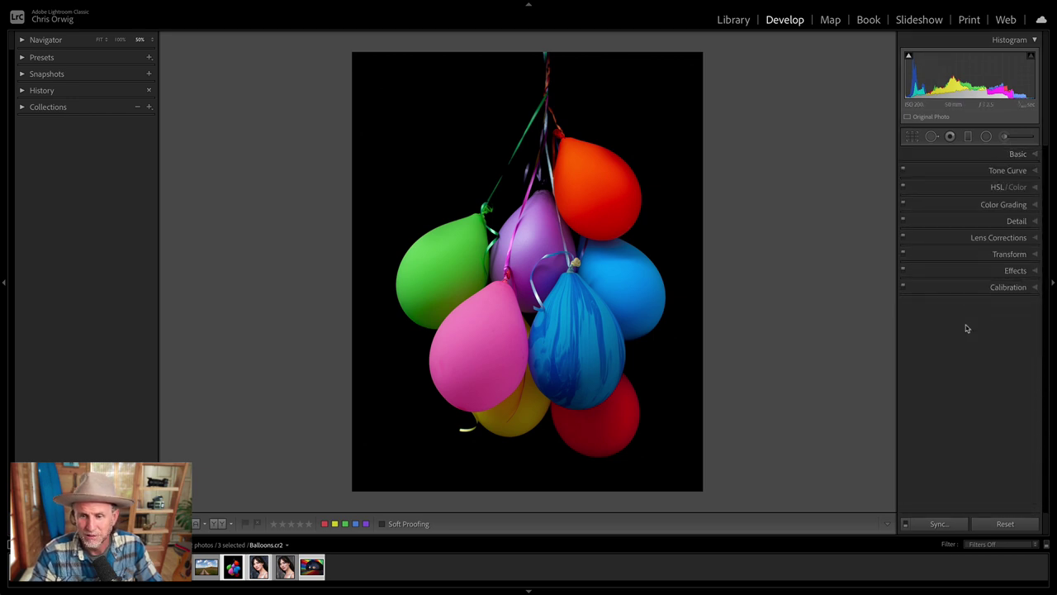
right_click(967, 290)
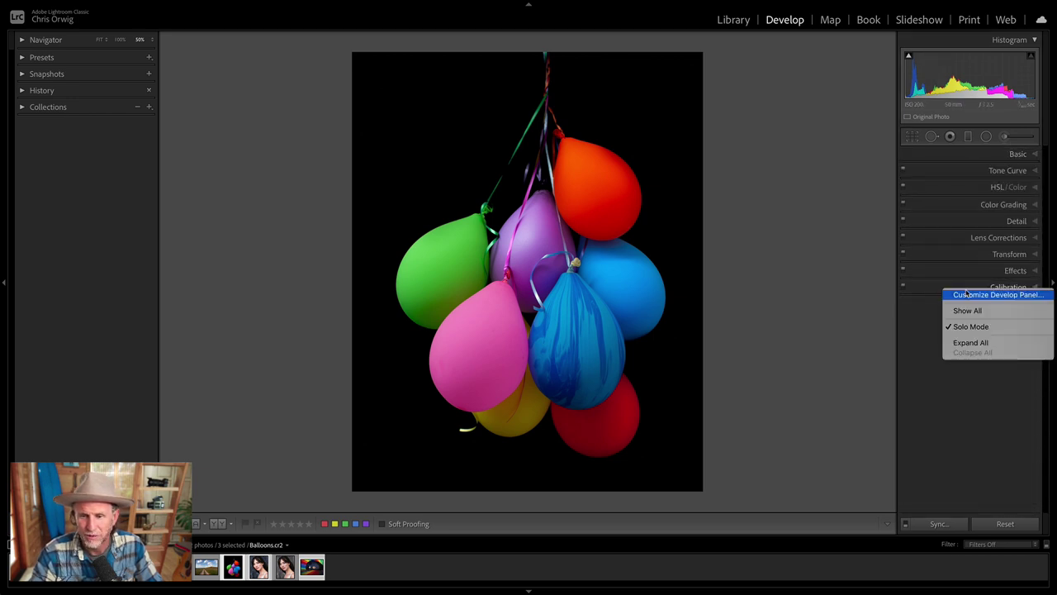
click(794, 313)
right_click(791, 313)
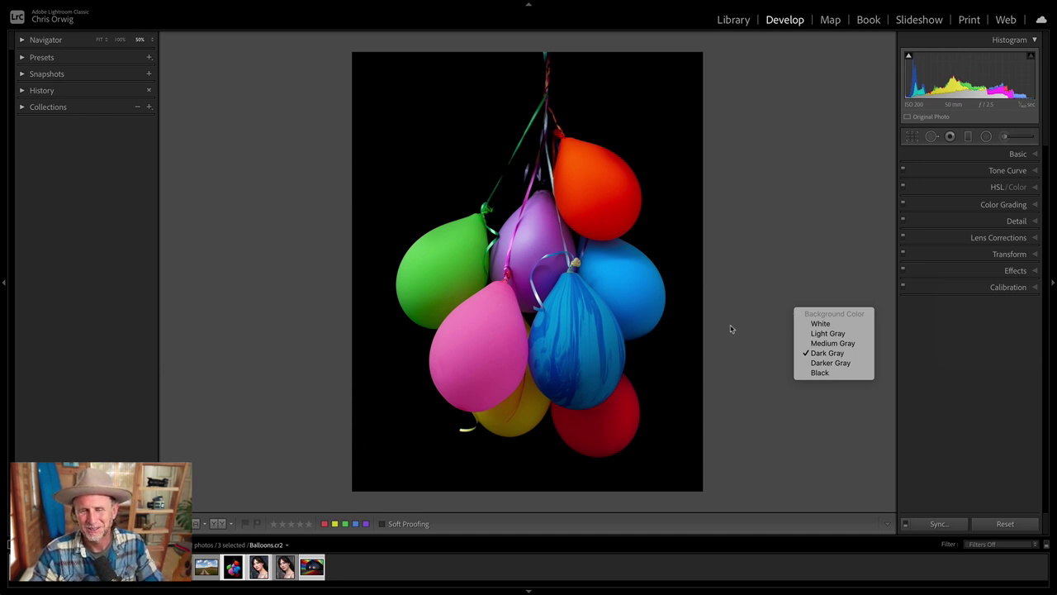
Step: Flip the balloons photo vertically so the ribbons hang below the balloons
right_click(663, 332)
mouse_move(716, 513)
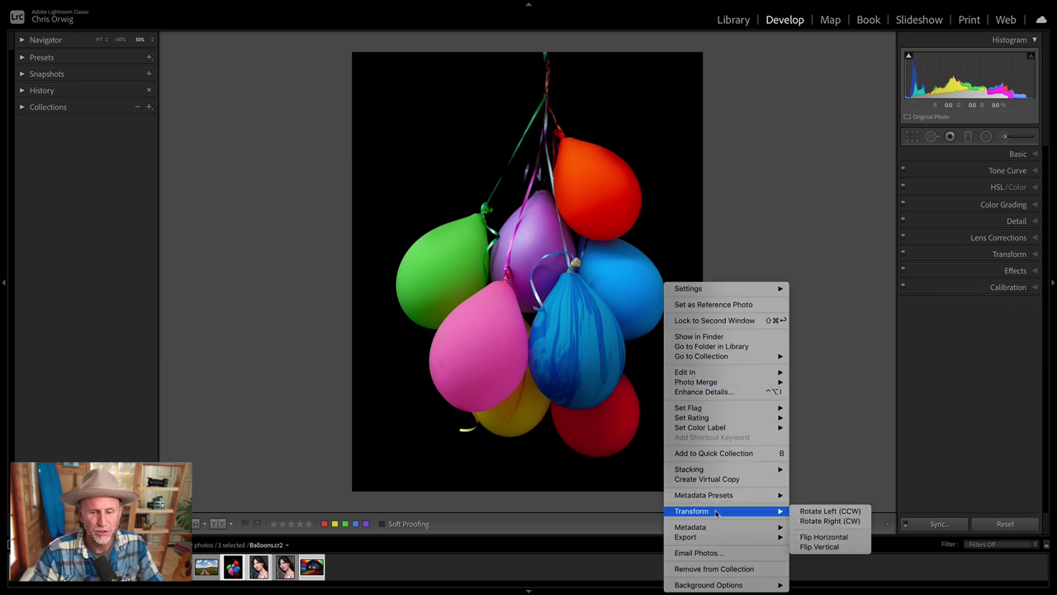
click(824, 547)
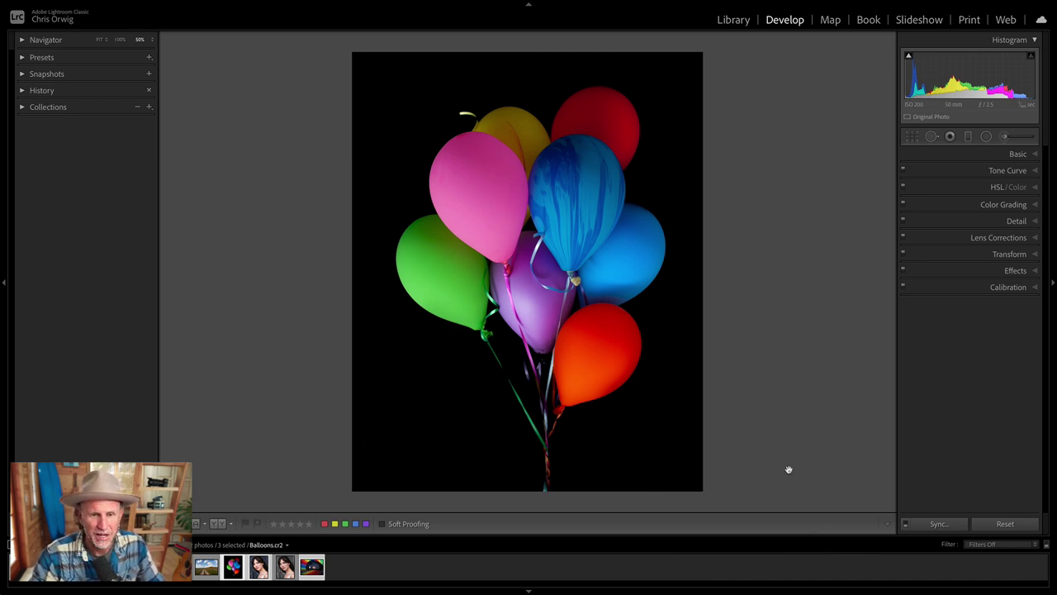
Step: Try flipping the balloons photo horizontally and undo that flip
right_click(665, 421)
mouse_move(702, 511)
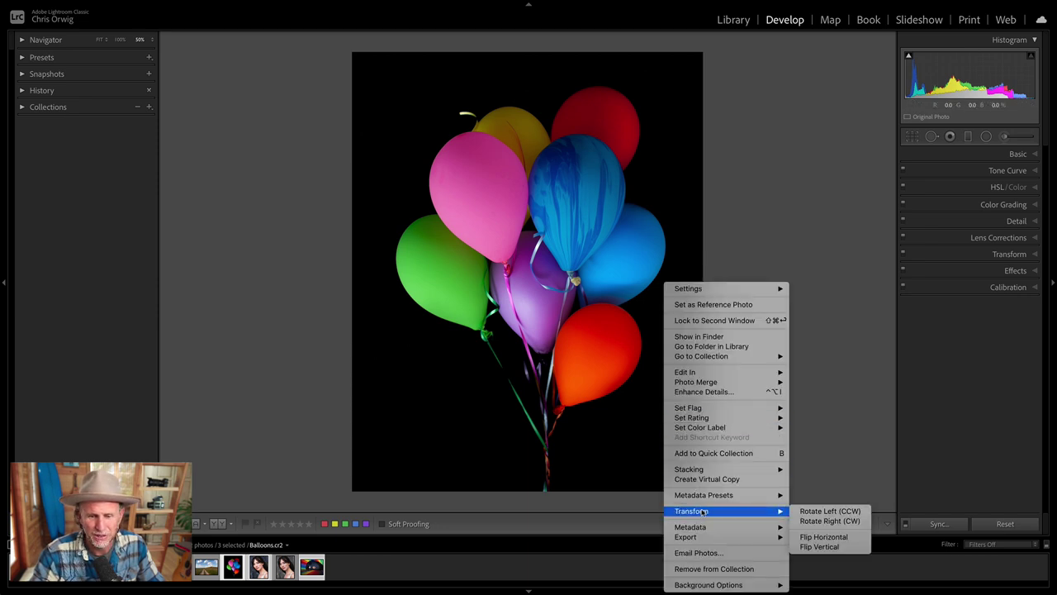
click(825, 538)
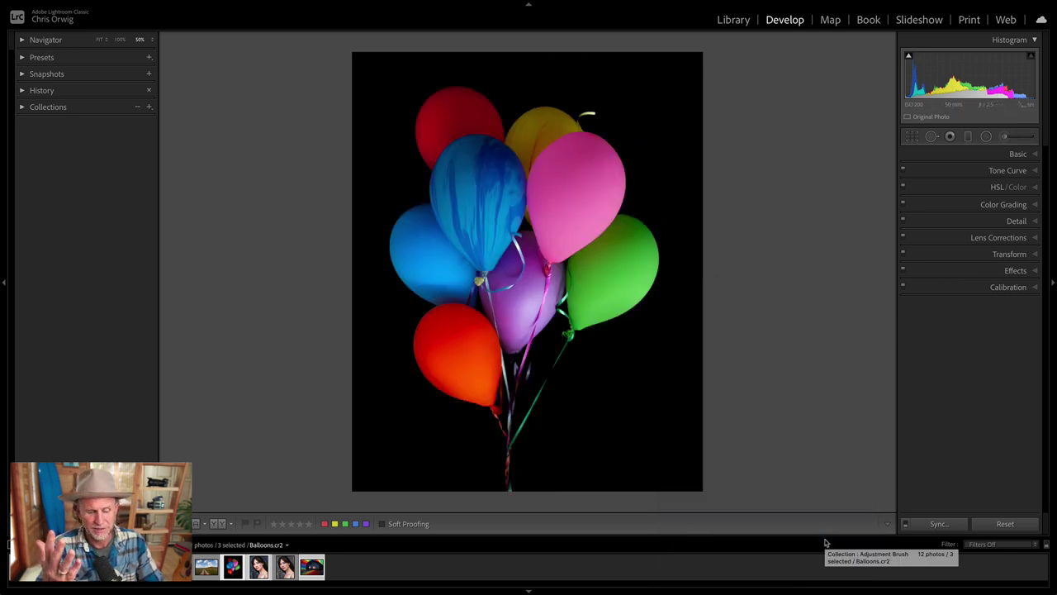
key(ctrl+z)
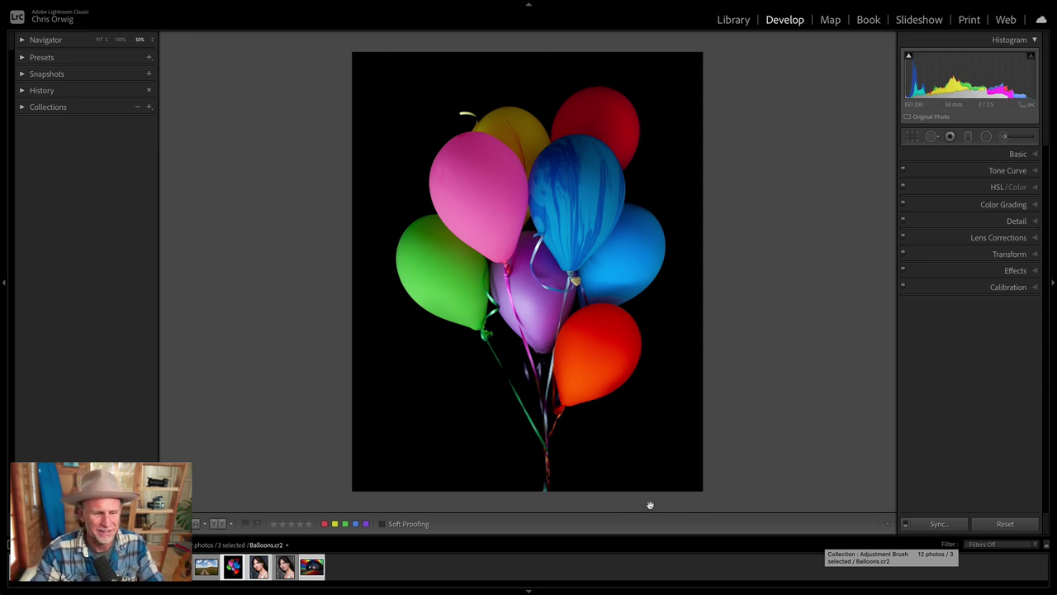
Step: Remove the balloons photo from the selection and show the two portrait versions side by side in Compare view
click(259, 566)
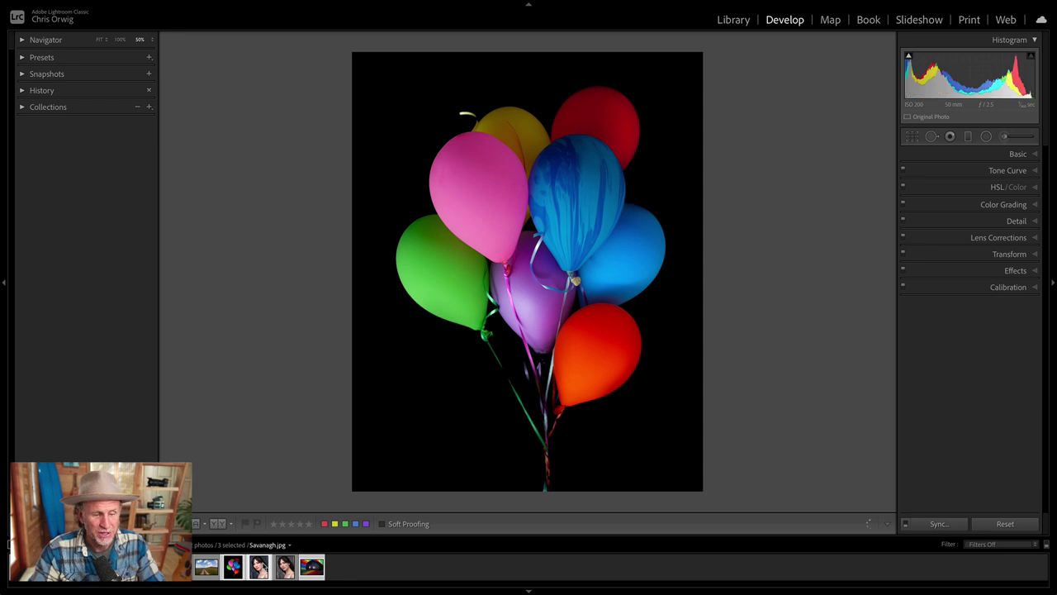
ctrl+click(233, 567)
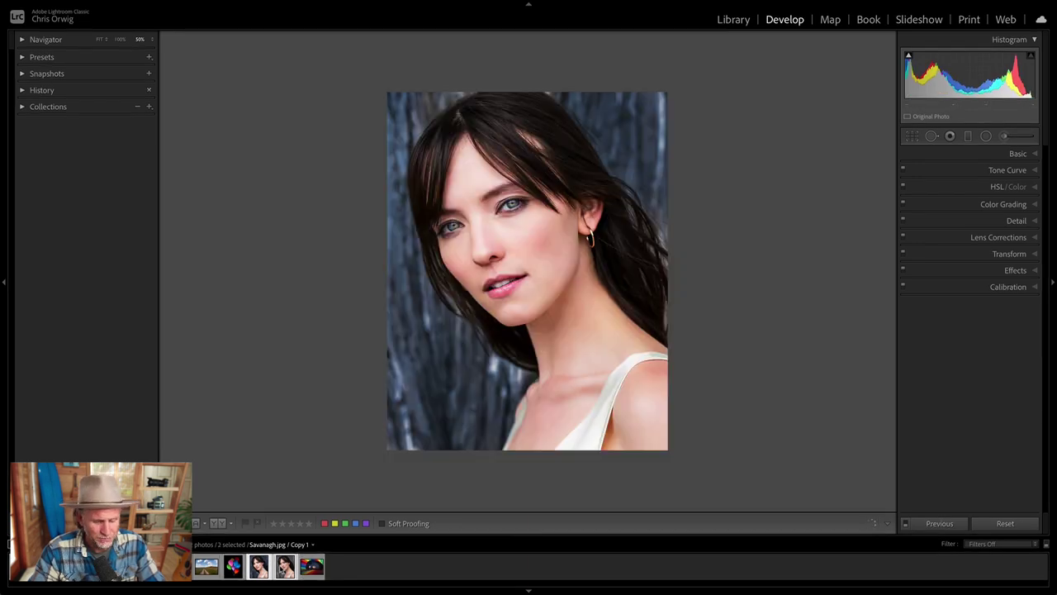
key(c)
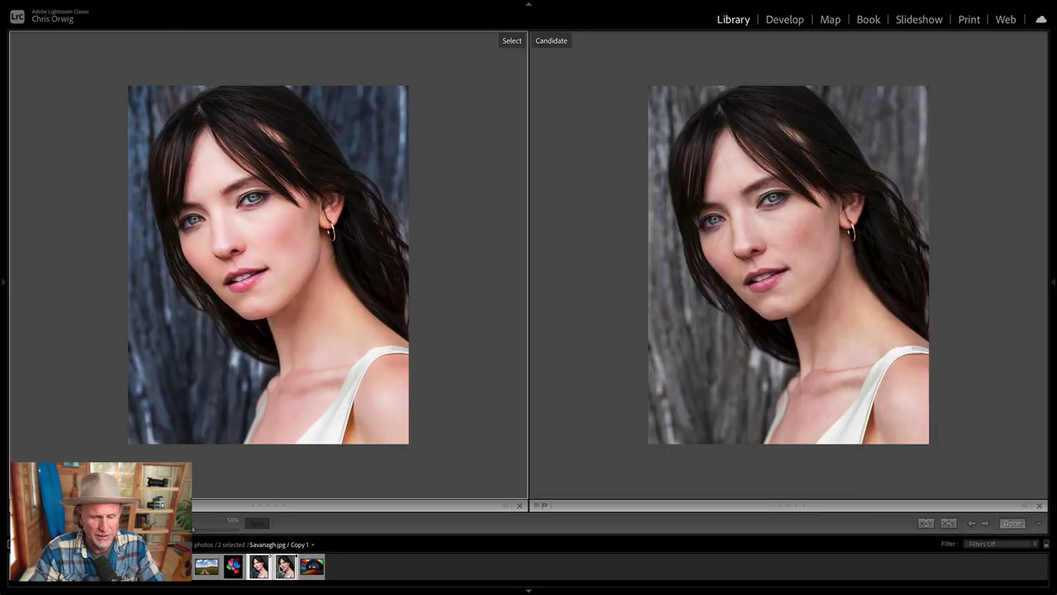
Step: Zoom the portrait comparison to about 258% and examine the retouching on the eyes, skin, lips and background
click(206, 532)
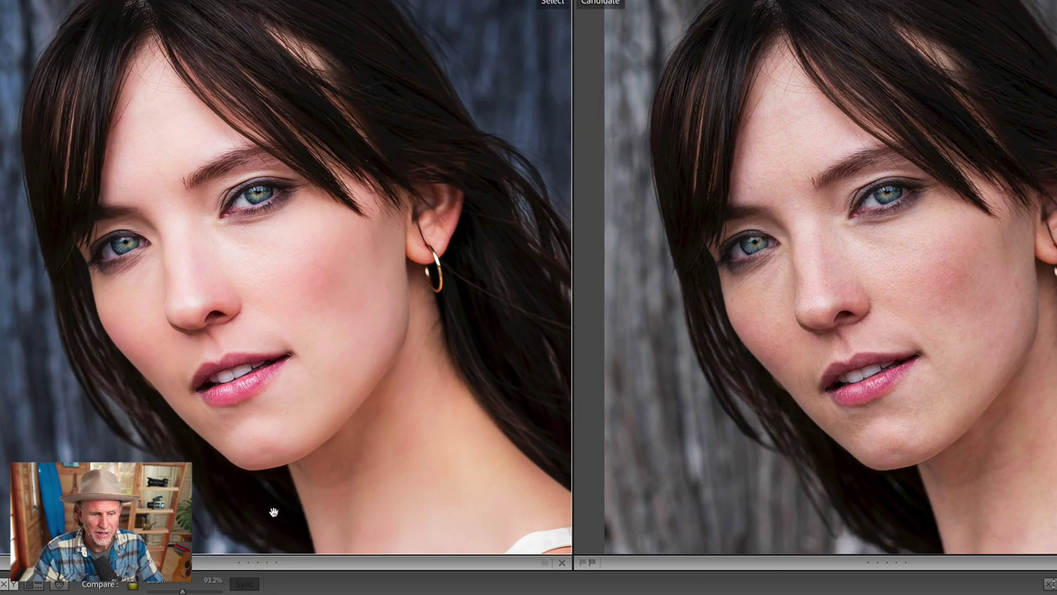
click(196, 591)
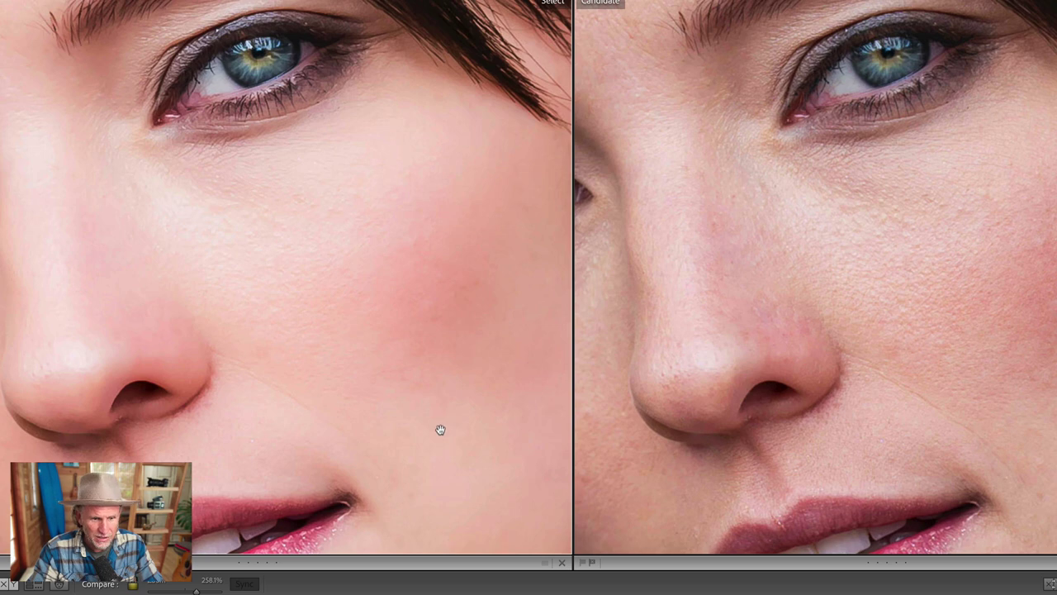
scroll(413, 330, down, 5)
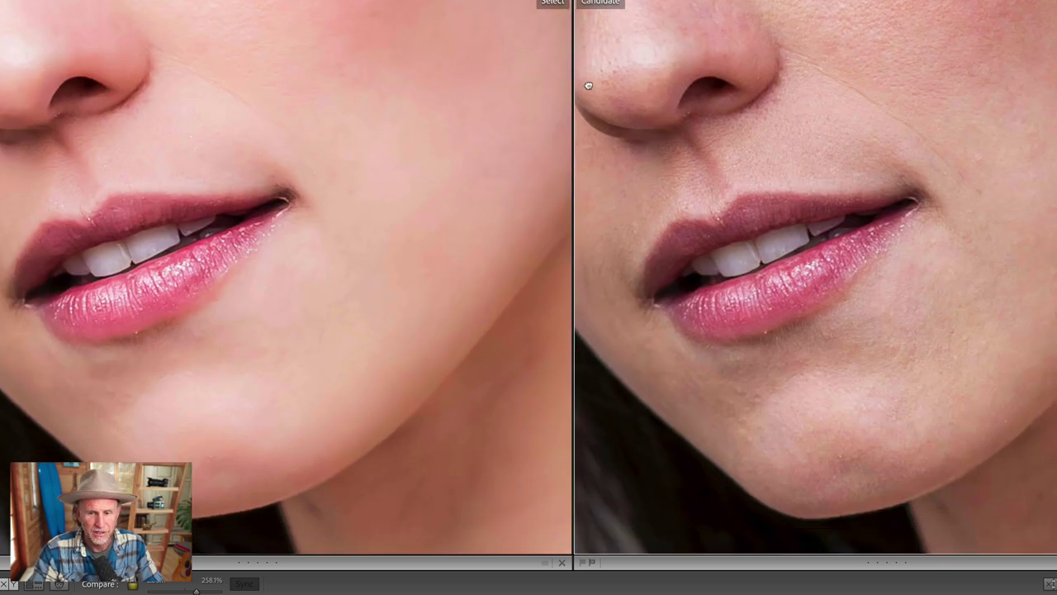
scroll(859, 402, down, 10)
scroll(798, 281, up, 15)
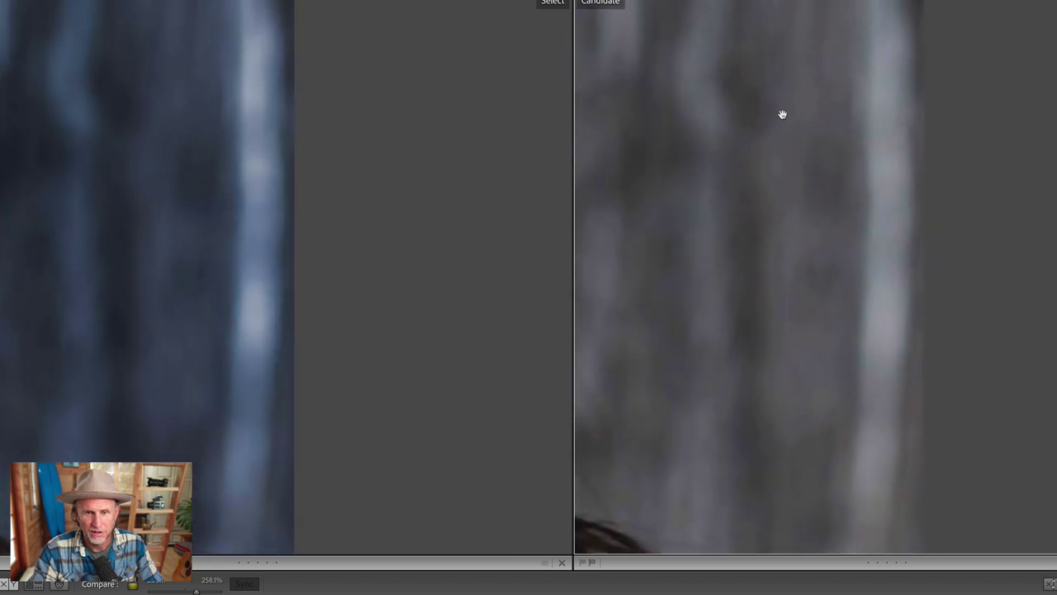
Step: Zoom the portrait comparison back out to the whole photos and open the less edited virtual copy in Develop
drag(782, 114, 828, 229)
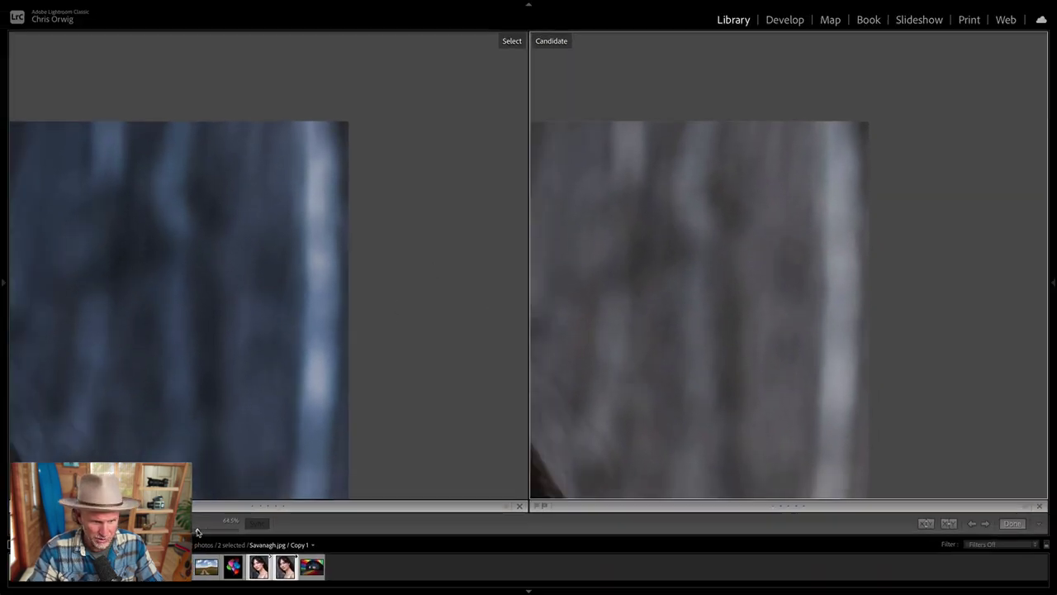
drag(196, 591, 171, 593)
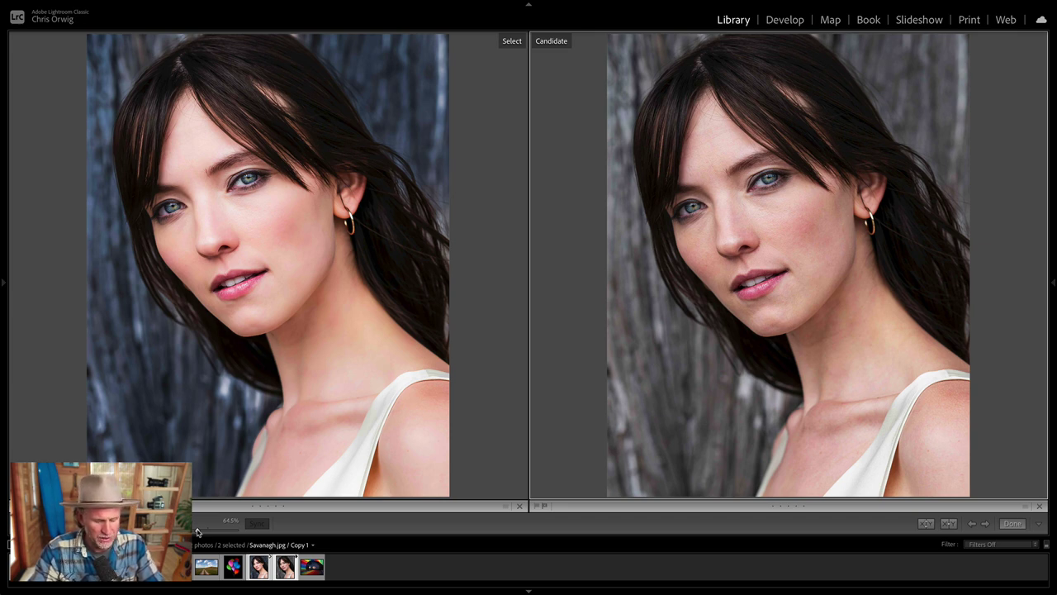
key(d)
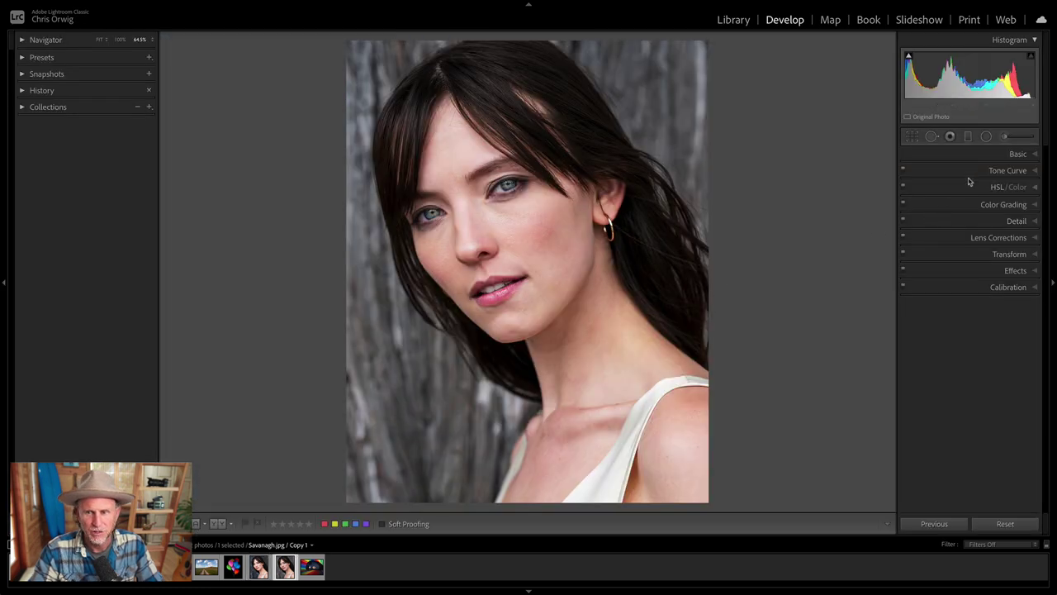
Step: Set up an Adjustment Brush with Clarity −100, Texture −17, Sharpness −41, Highlights −21, Shadows 23 and Exposure 0.15
click(1004, 137)
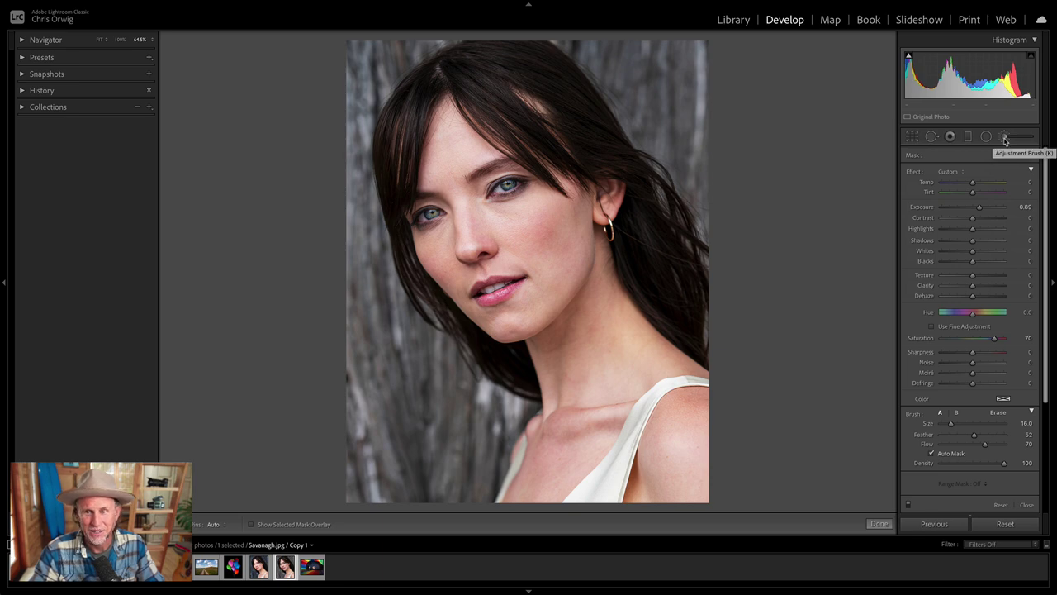
click(950, 172)
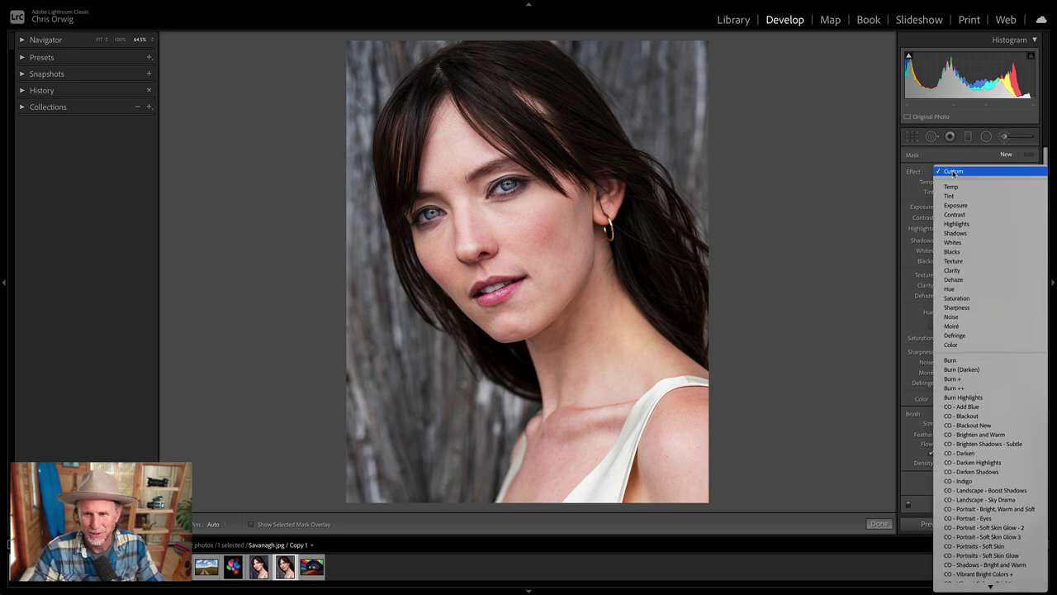
click(957, 294)
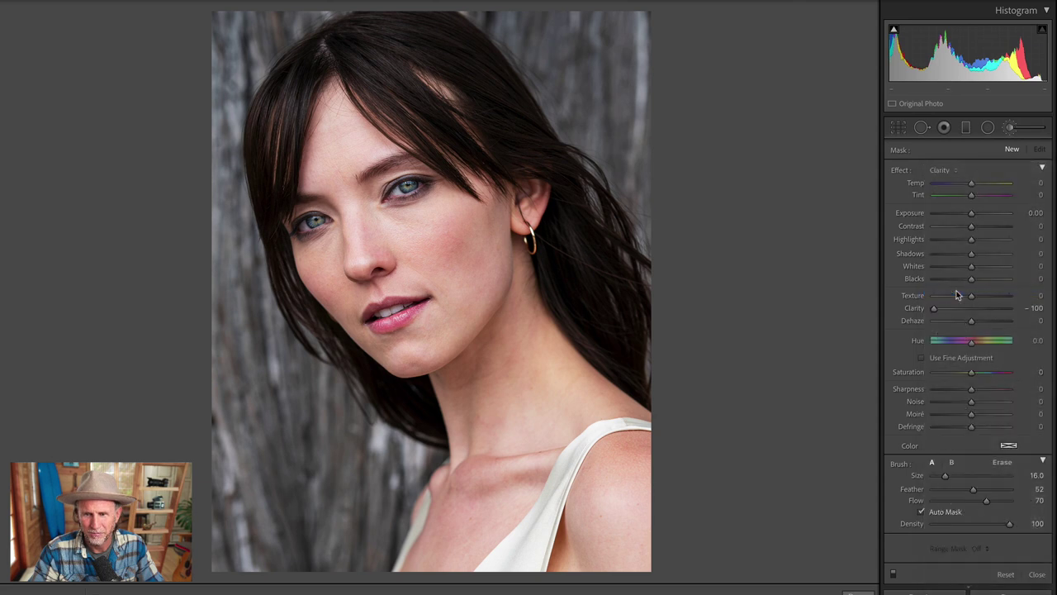
mouse_move(971, 308)
mouse_down()
mouse_move(933, 309)
mouse_move(962, 299)
mouse_up()
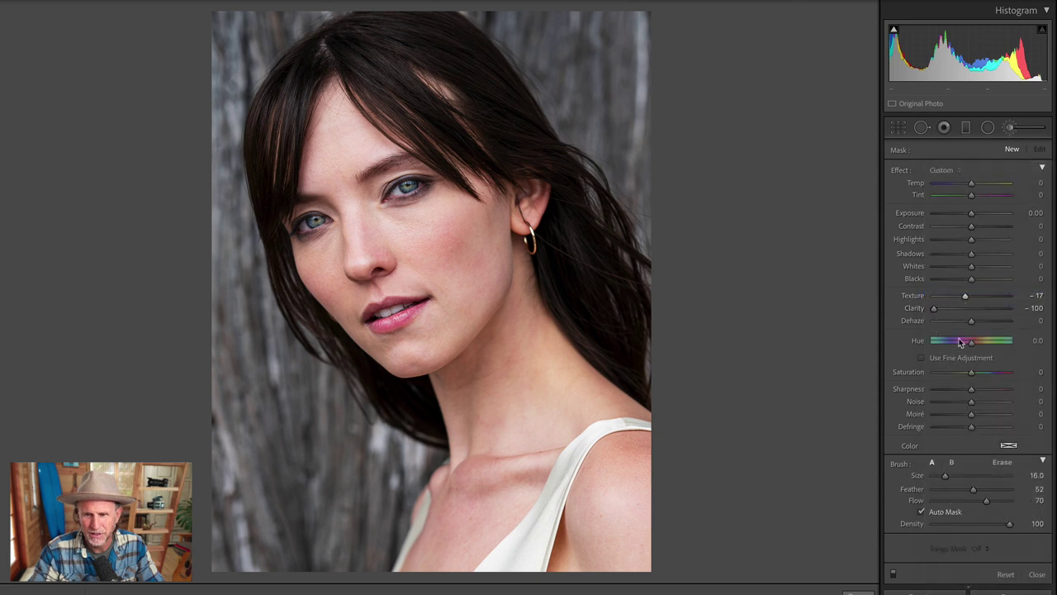
drag(971, 389, 954, 391)
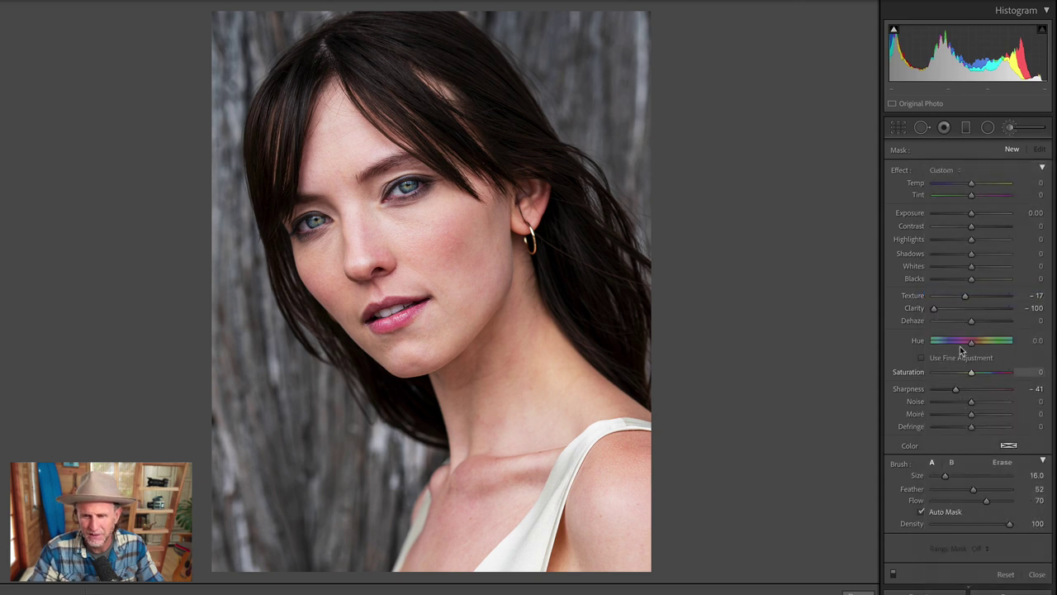
drag(970, 239, 980, 257)
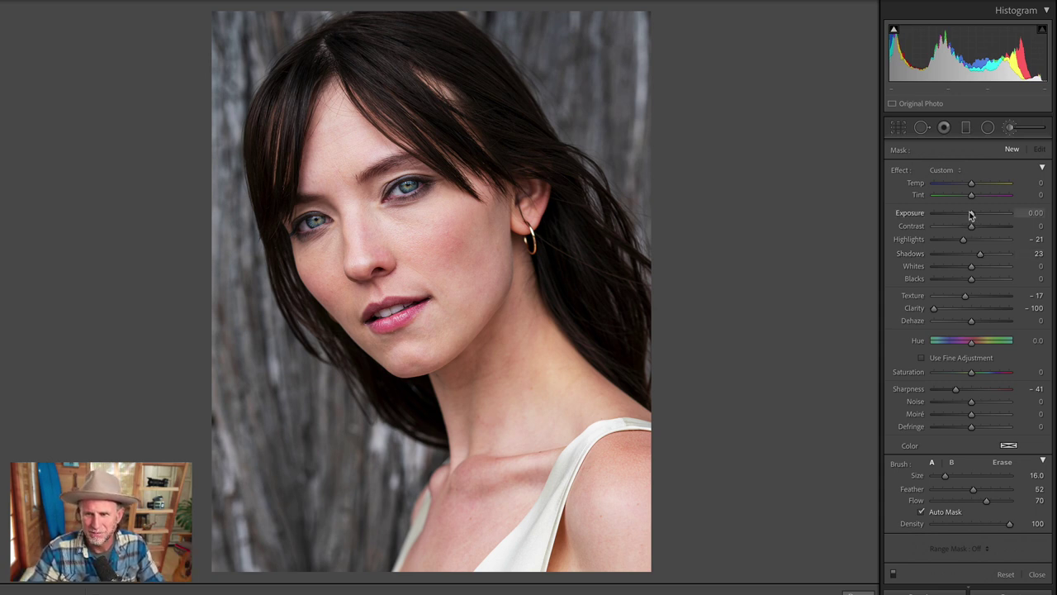
drag(972, 215, 975, 216)
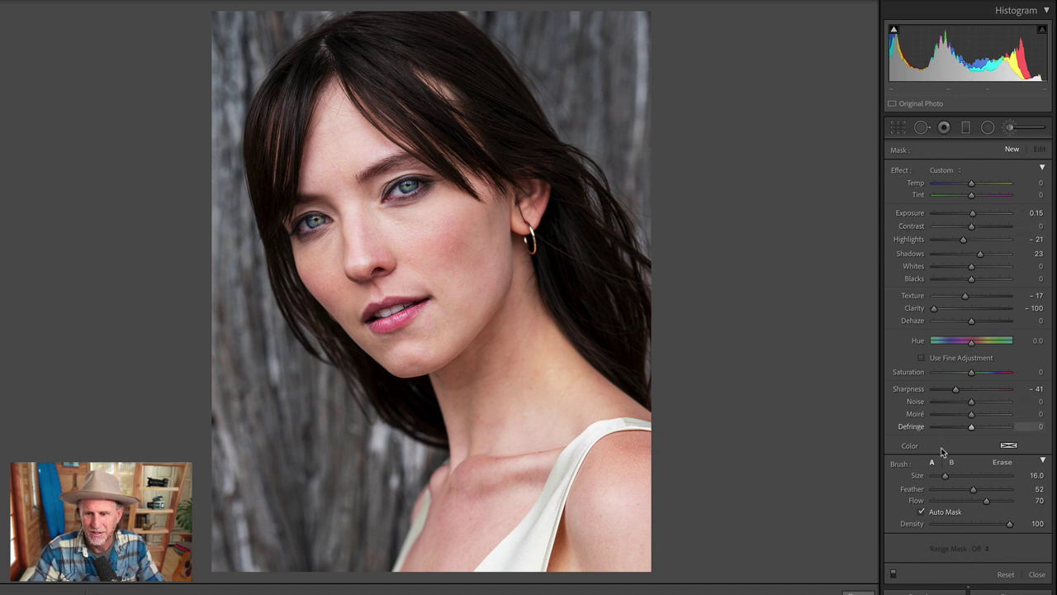
Step: Paint the skin-softening adjustment over the face with Auto Mask off, brush size 21.7 and flow 81
click(922, 512)
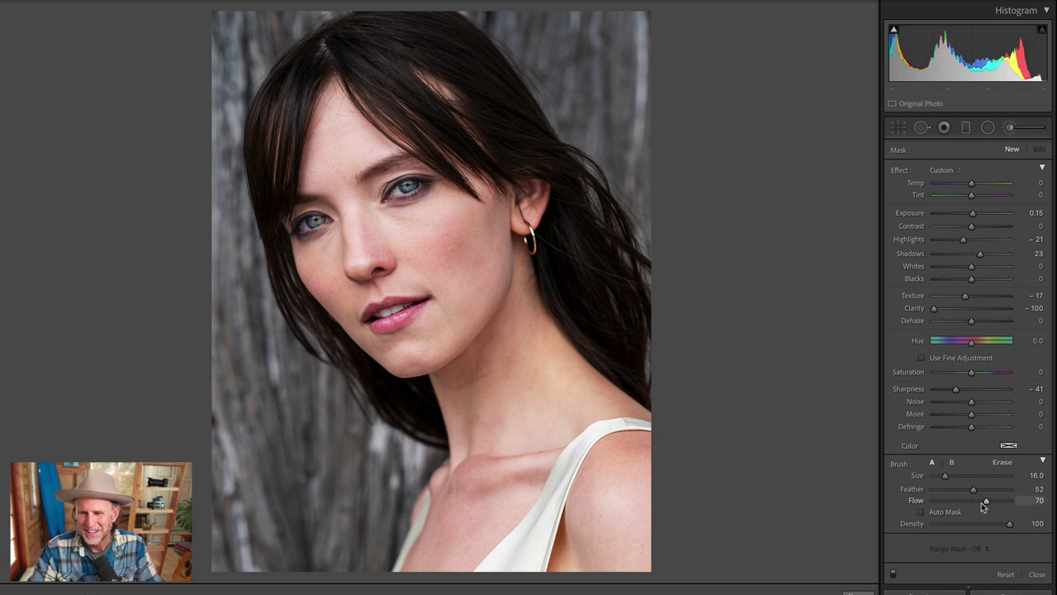
scroll(986, 501, up, 5)
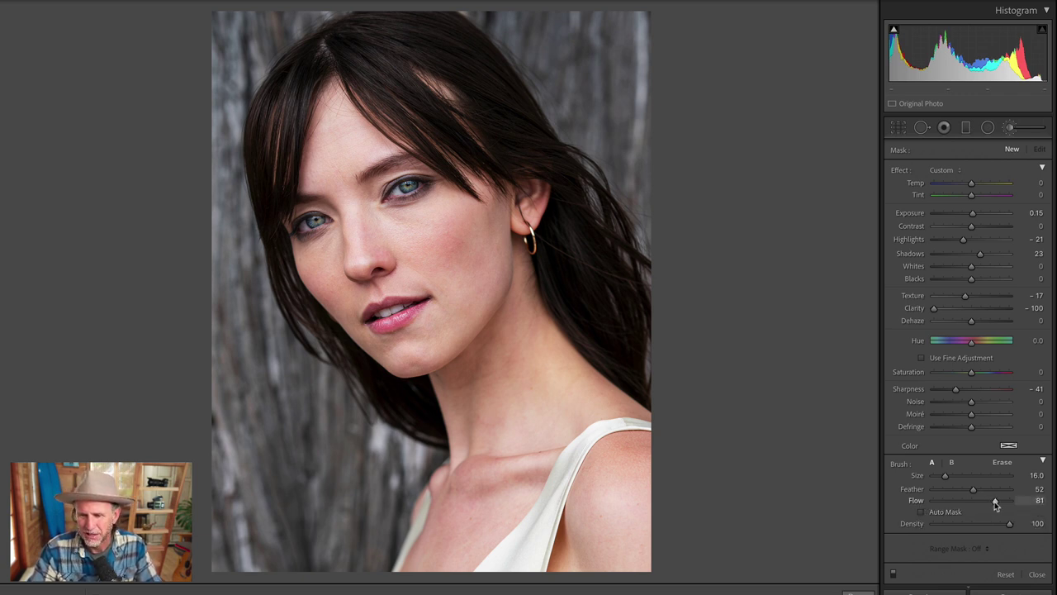
scroll(833, 472, up, 6)
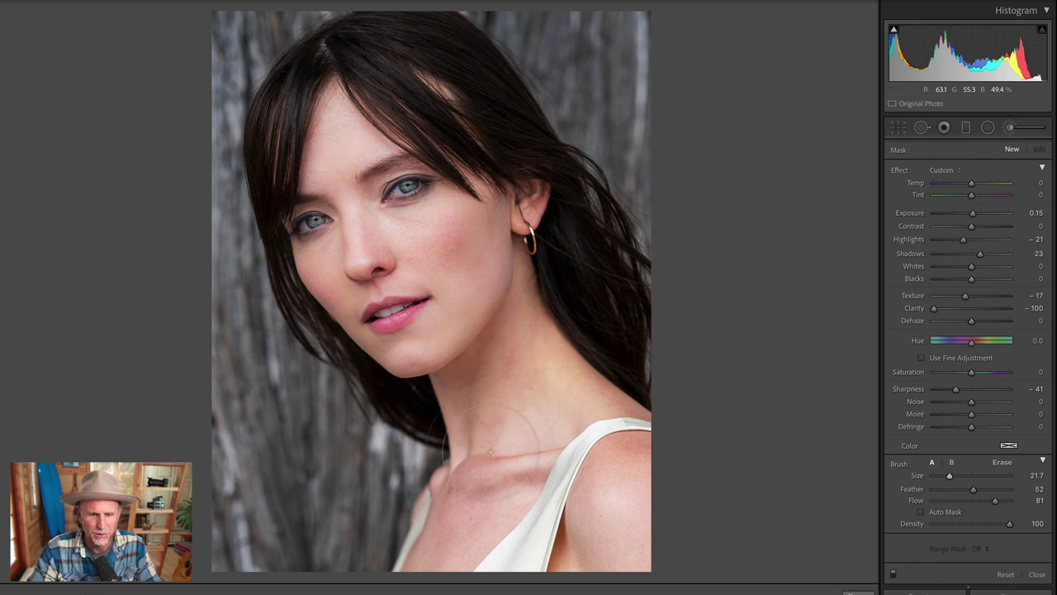
drag(502, 278, 570, 411)
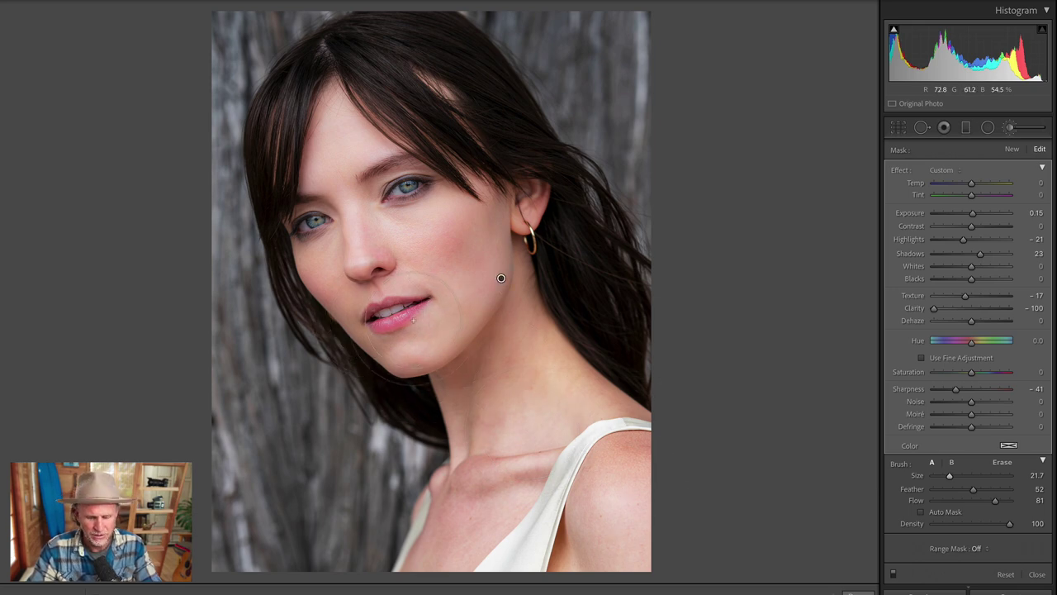
Step: Zoom in on the face and switch the brush adjustment off and on to compare the skin
key(z)
drag(460, 413, 455, 113)
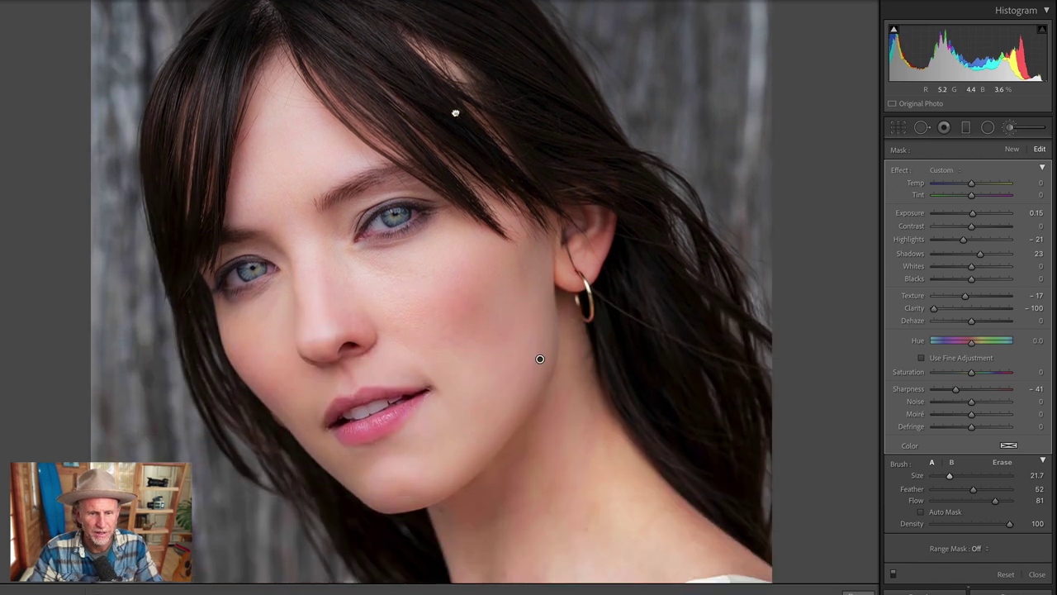
click(894, 574)
click(894, 574)
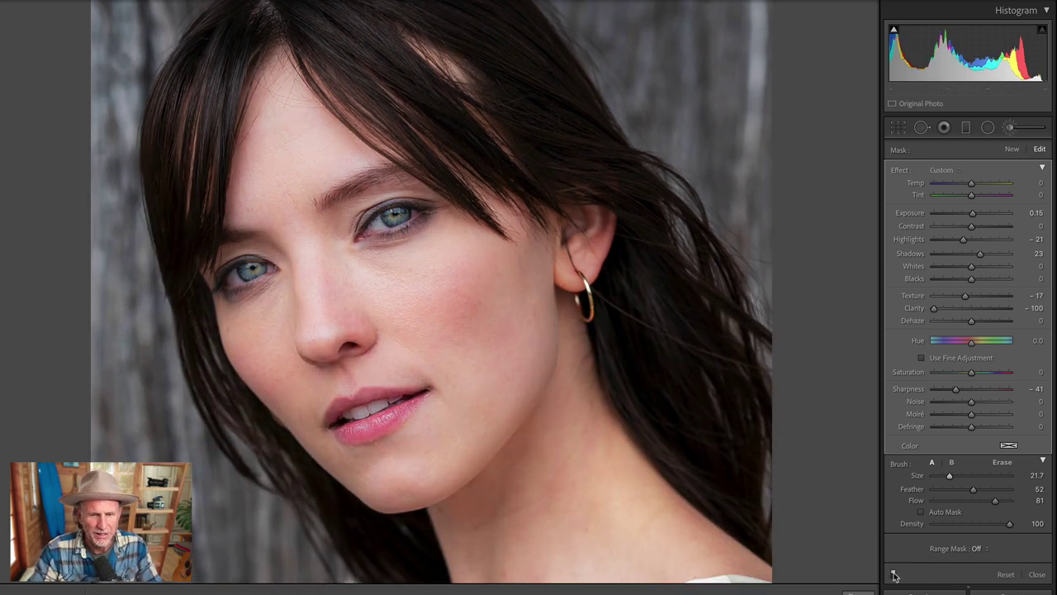
Step: Show the mask overlay and limit the mask with a Color range mask sampled from the skin below the eye
key(o)
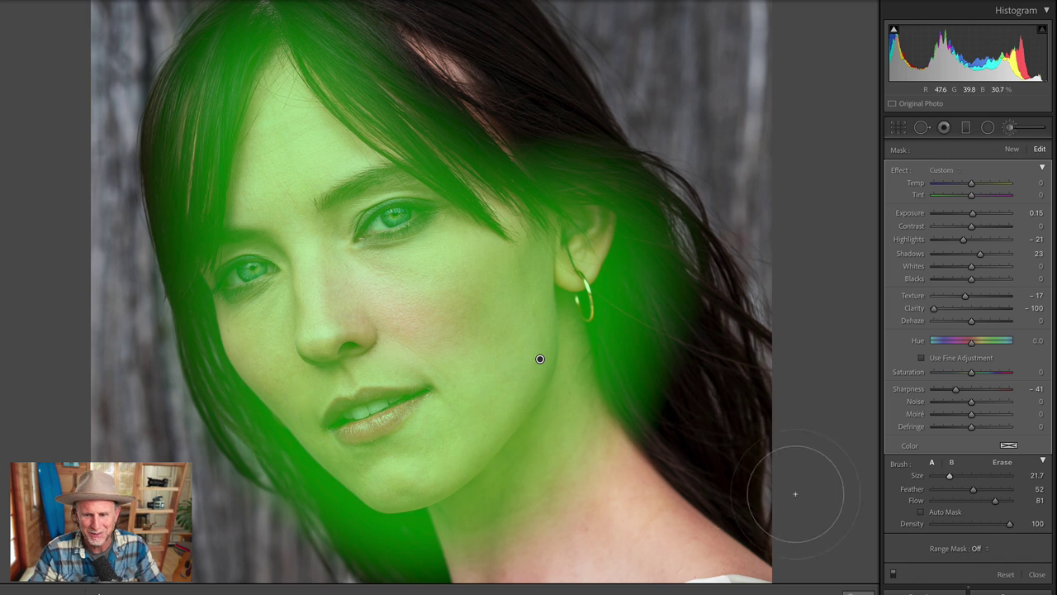
click(980, 549)
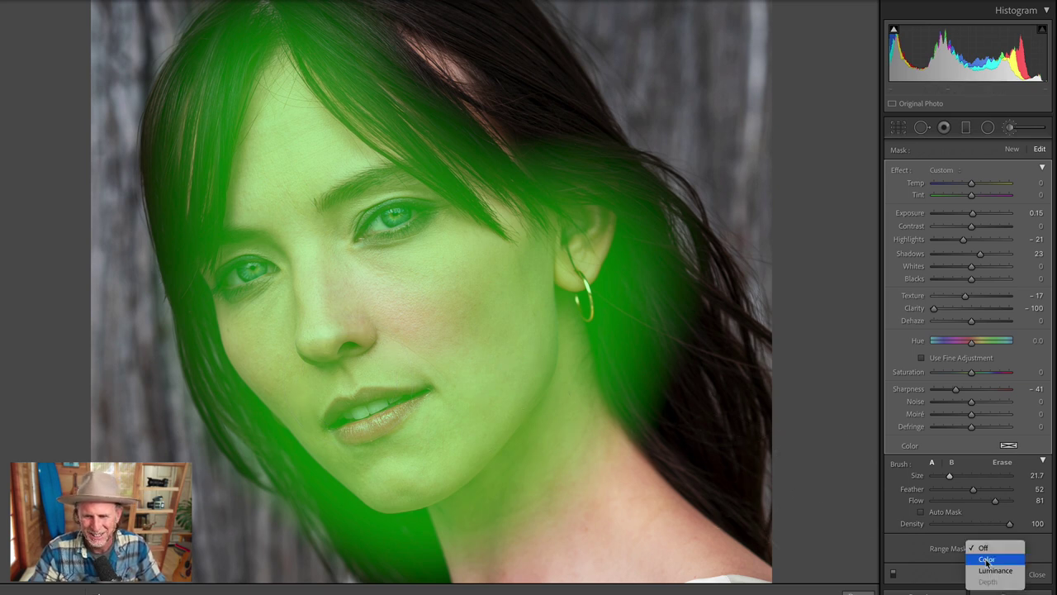
click(987, 558)
click(901, 547)
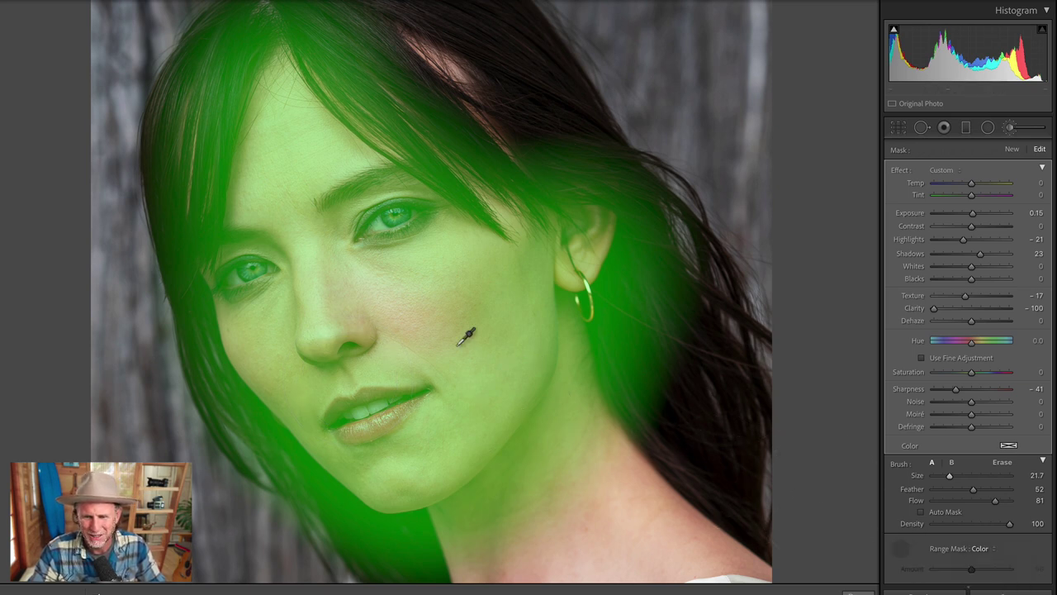
click(373, 275)
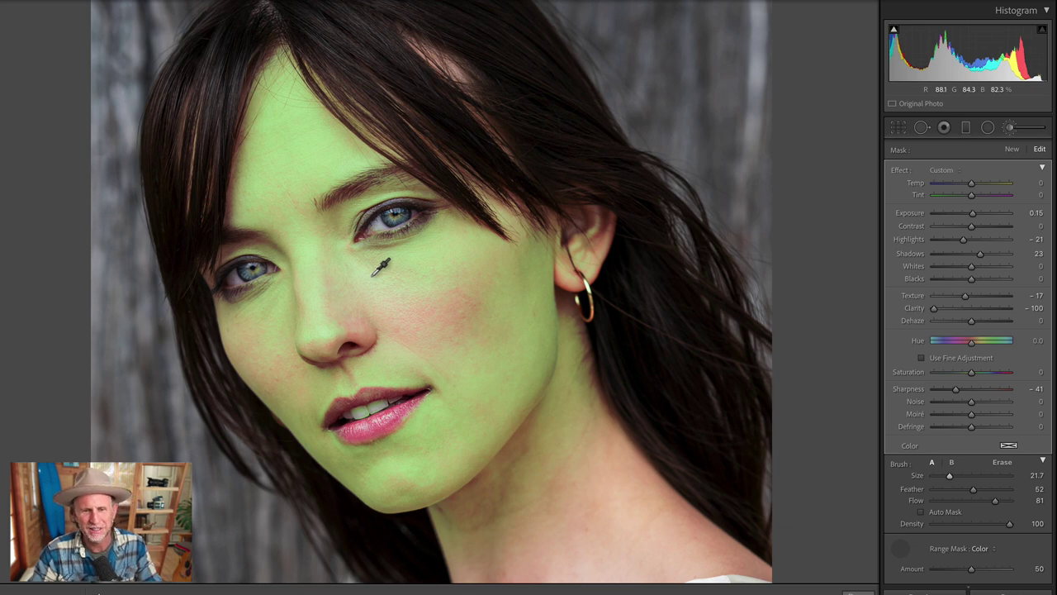
Step: Erase the mask from the teeth using an erase brush with size 4.0, flow 90 and Auto Mask off
key(z)
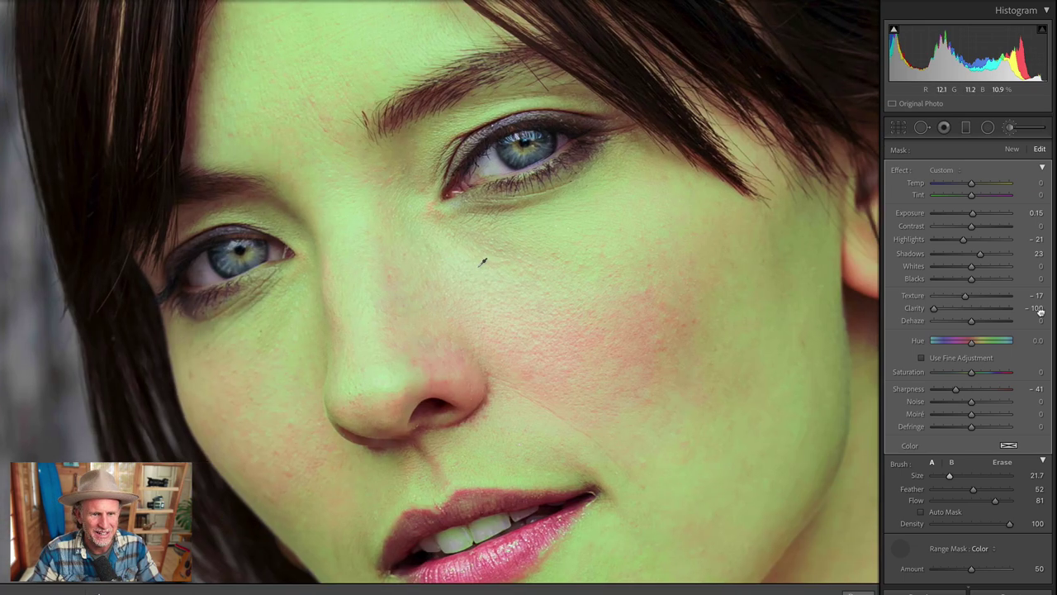
drag(478, 253, 403, 180)
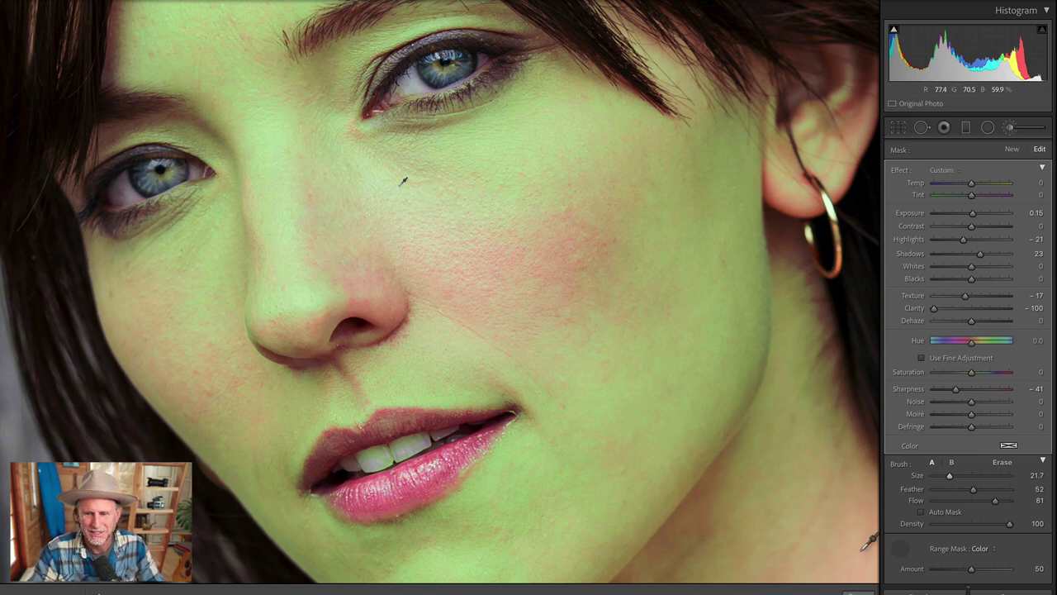
click(901, 547)
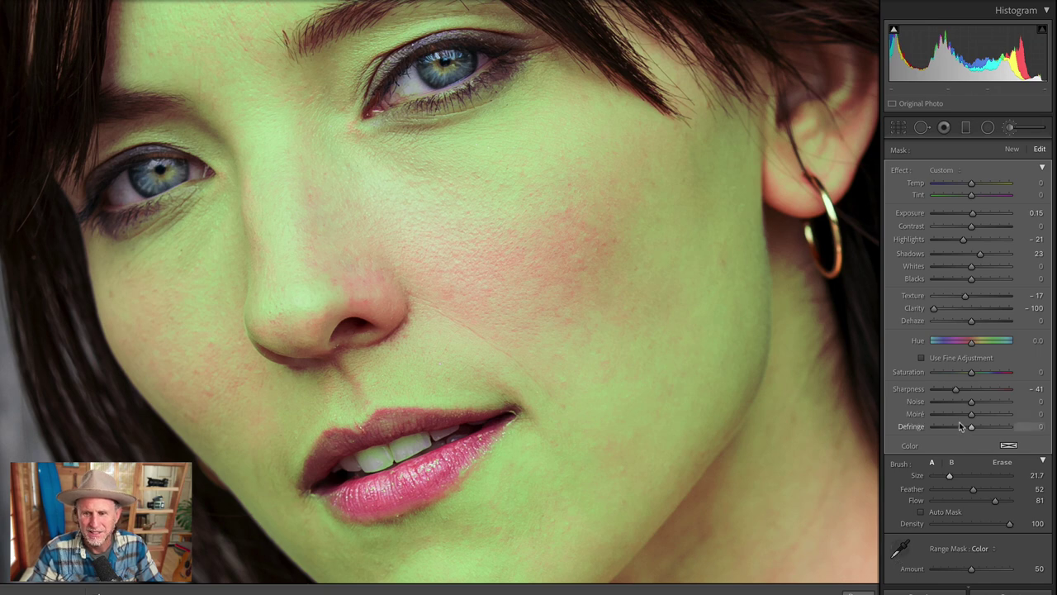
click(1000, 461)
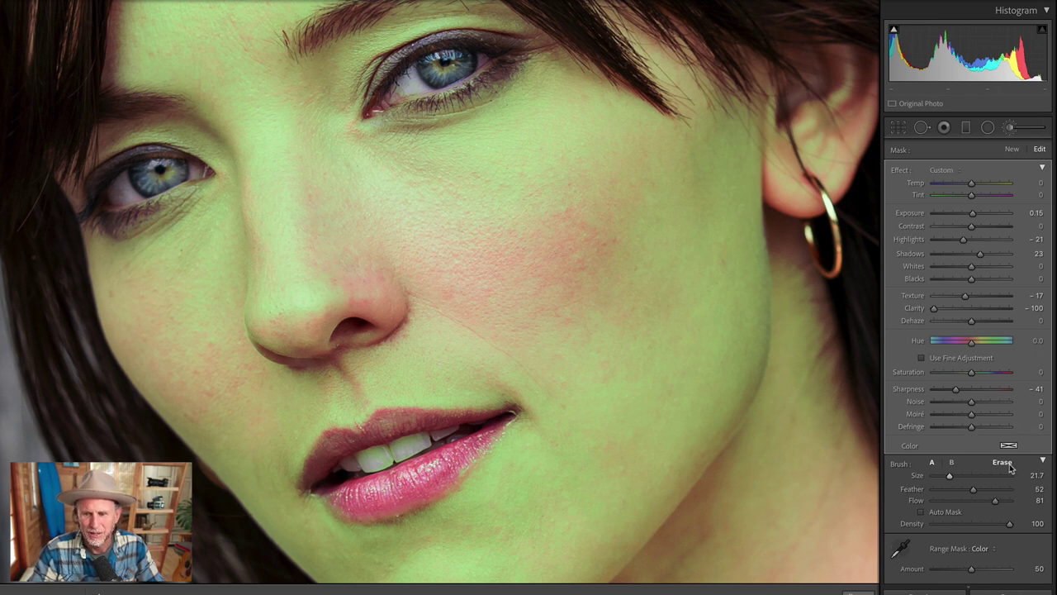
click(922, 511)
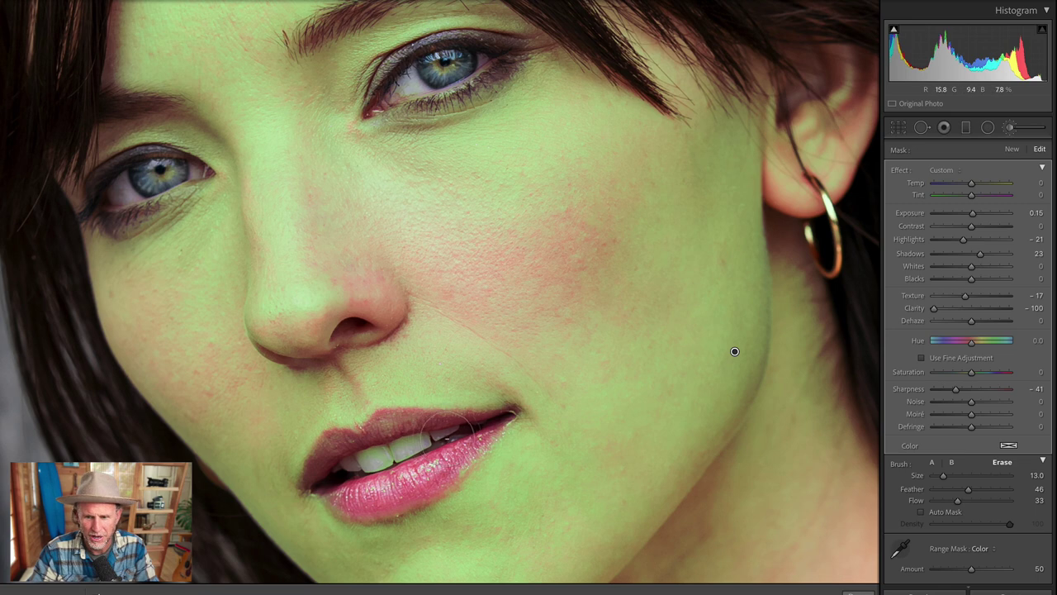
scroll(446, 428, down, 5)
key(9)
mouse_move(449, 427)
mouse_down()
mouse_move(368, 433)
mouse_move(501, 413)
mouse_move(452, 471)
mouse_move(471, 460)
mouse_move(445, 477)
mouse_up()
mouse_move(361, 503)
mouse_down()
mouse_move(382, 459)
mouse_move(351, 474)
mouse_move(389, 448)
mouse_move(351, 455)
mouse_move(431, 430)
mouse_move(332, 436)
mouse_move(315, 475)
mouse_move(372, 499)
mouse_move(328, 481)
mouse_move(370, 432)
mouse_move(426, 419)
mouse_up()
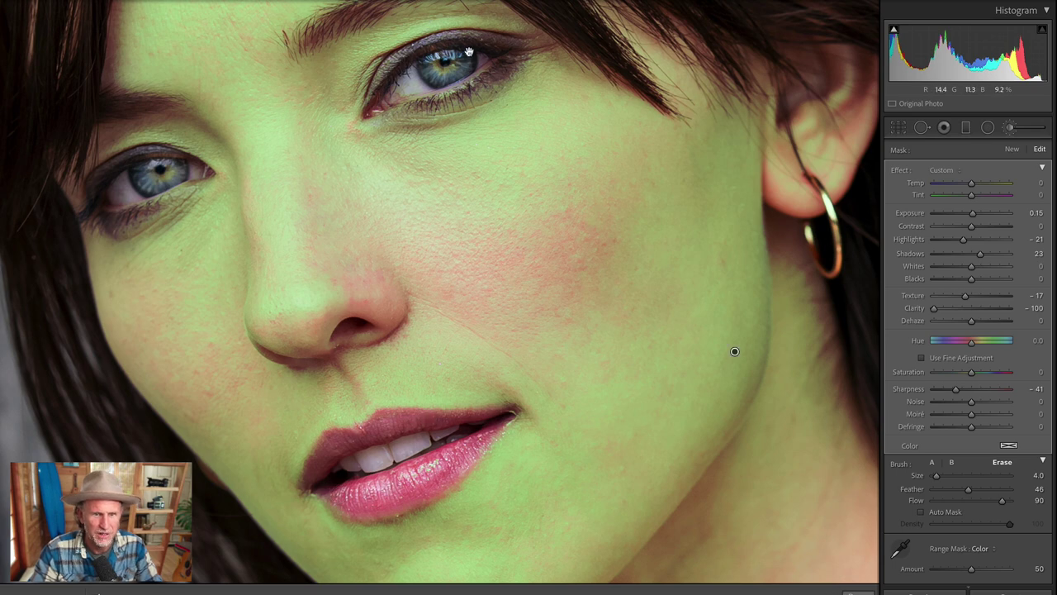
Step: Check the cheek with and without the mask overlay and set the Color range mask amount to 73
drag(734, 349, 747, 490)
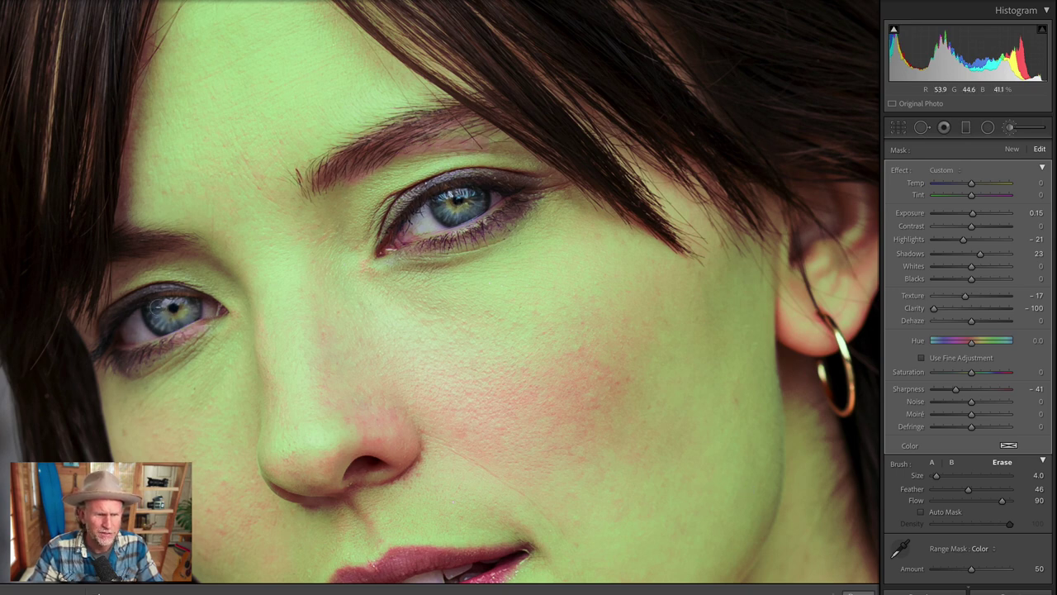
mouse_move(411, 227)
mouse_down()
mouse_move(331, 353)
mouse_move(353, 424)
mouse_move(319, 283)
mouse_move(335, 143)
mouse_move(372, 94)
mouse_move(395, 88)
mouse_up()
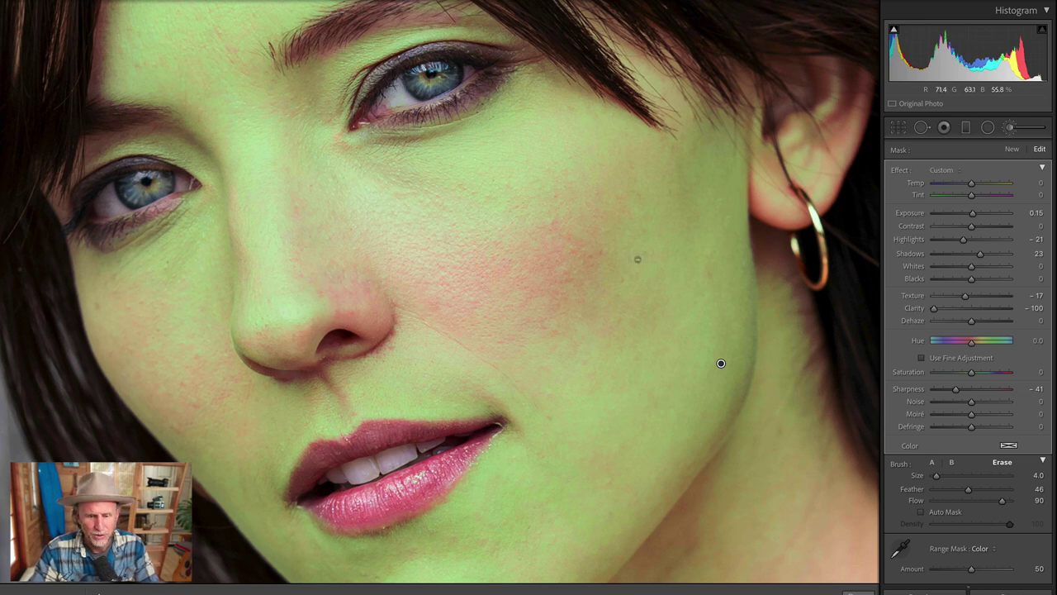
key(o)
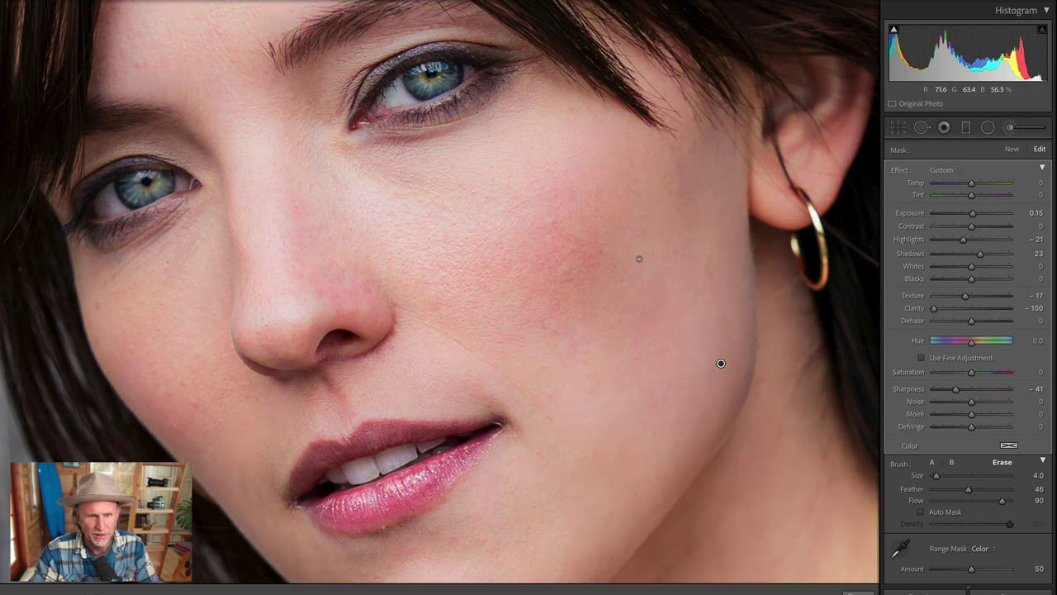
key(o)
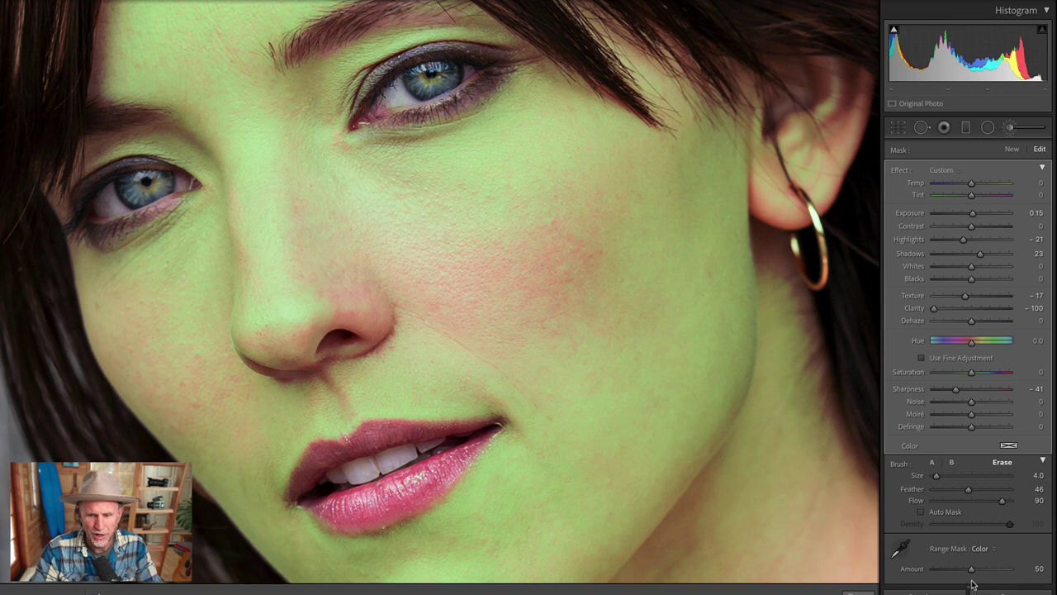
drag(964, 569, 990, 573)
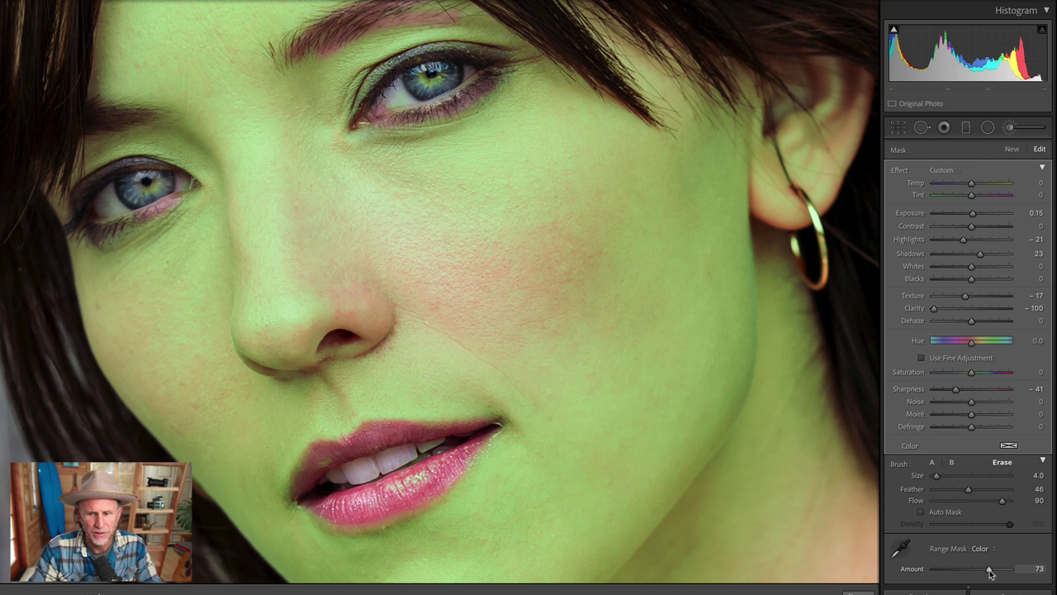
Step: Build up the mask on the reddish cheek using brush A at size 14.1 and flow 30, and hide the overlay
click(933, 463)
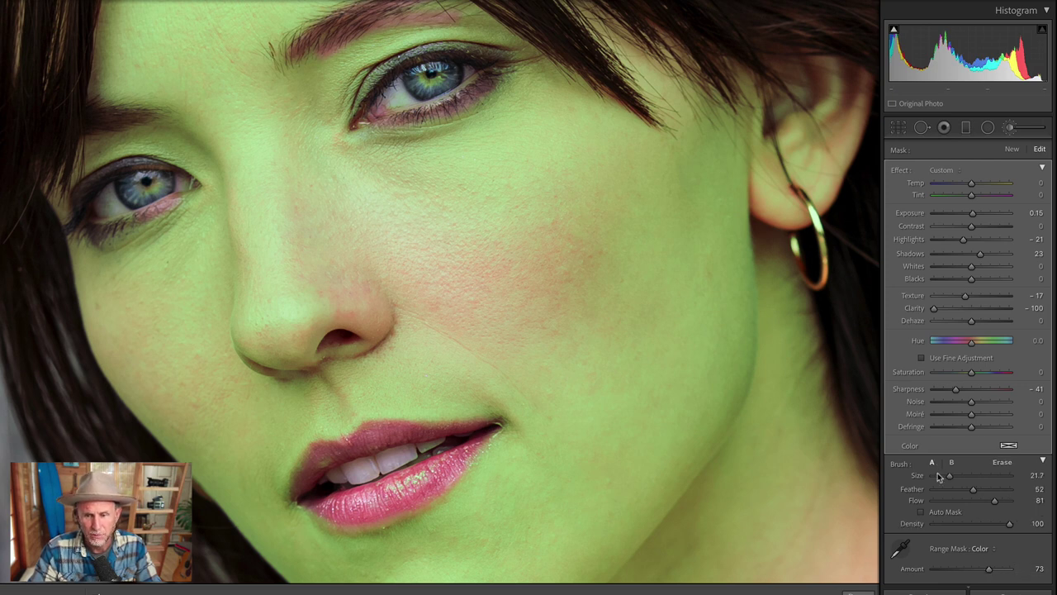
click(943, 476)
click(955, 500)
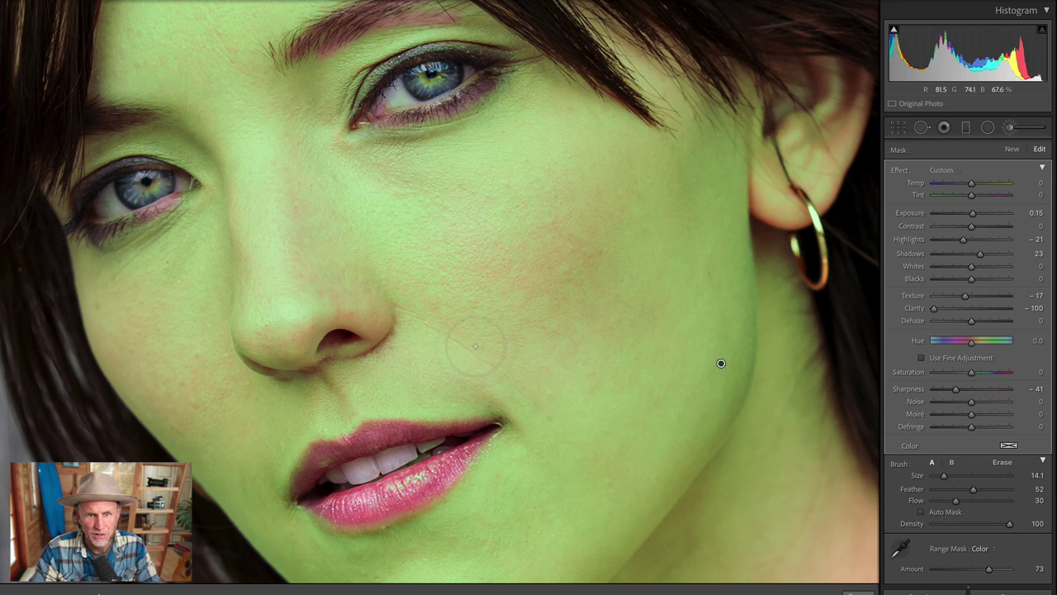
key(z)
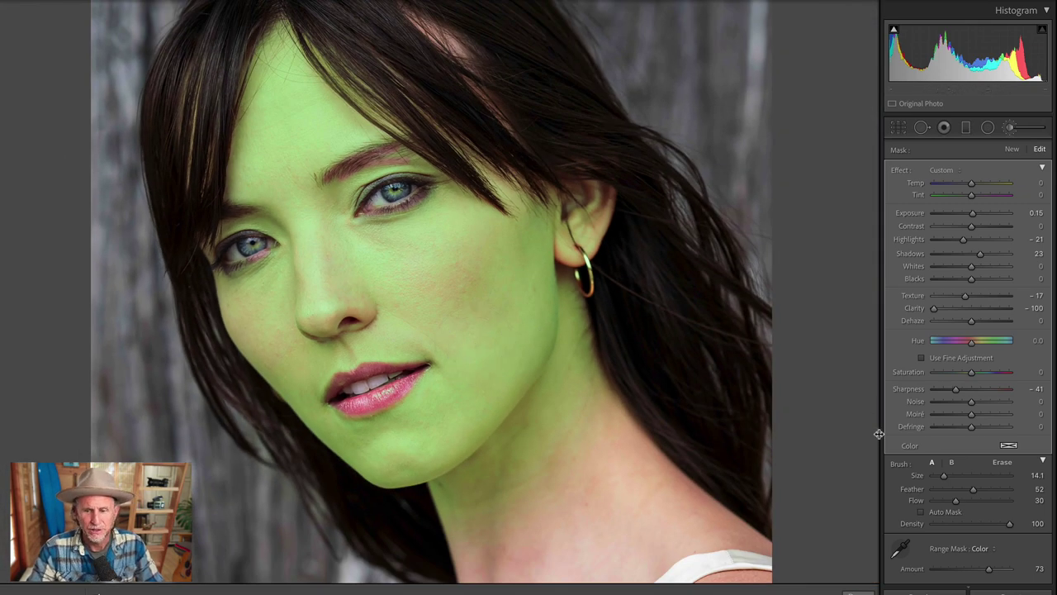
key(o)
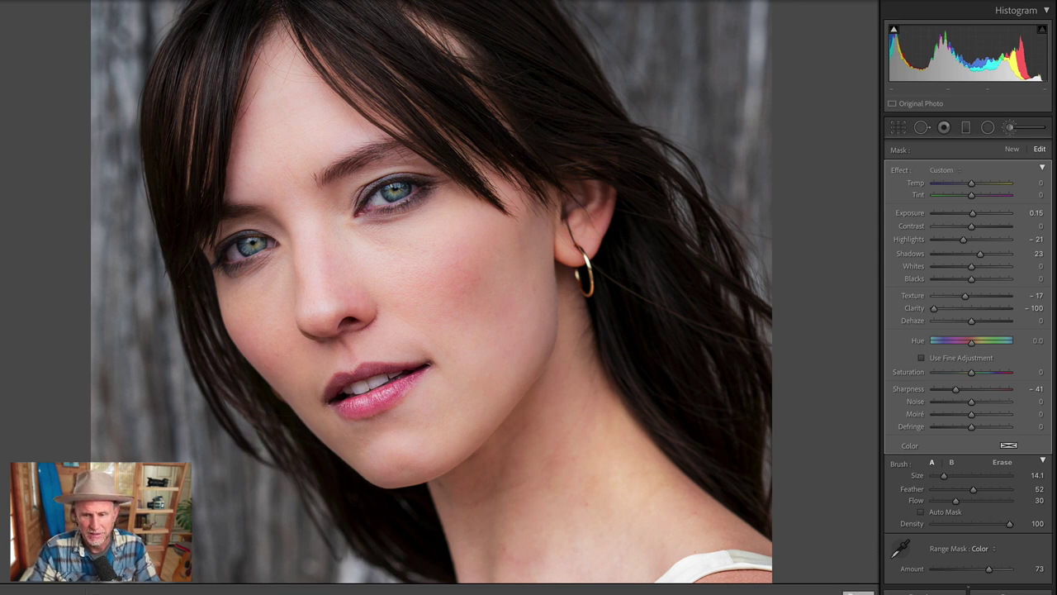
Step: Close the face adjustment and paint a new one over the neck, chest and shoulder with Exposure −0.24, brush size 20.0 and Flow 78
click(859, 593)
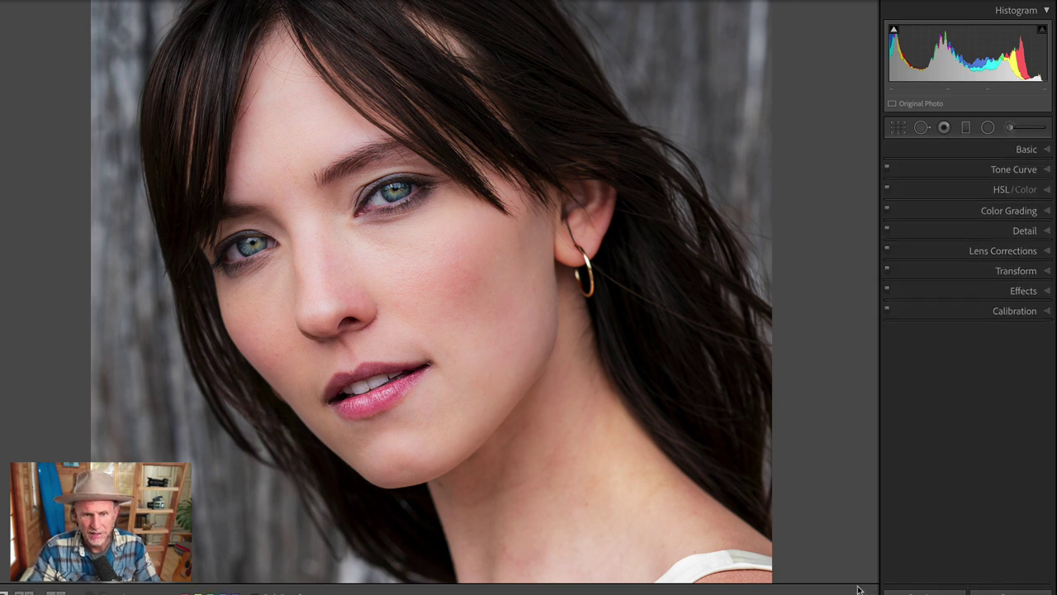
click(652, 394)
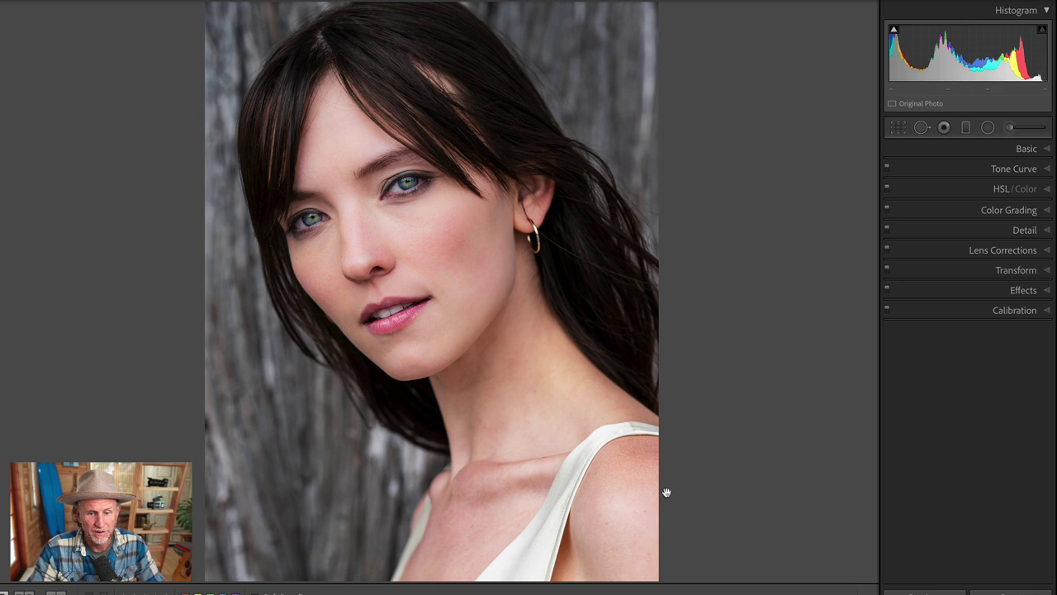
click(1010, 129)
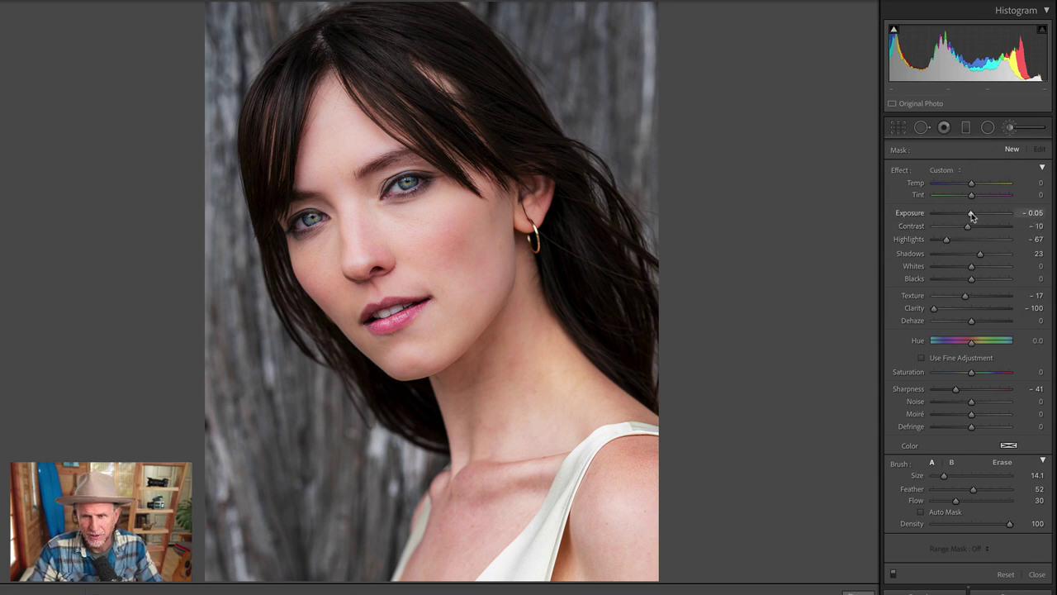
drag(970, 214, 969, 214)
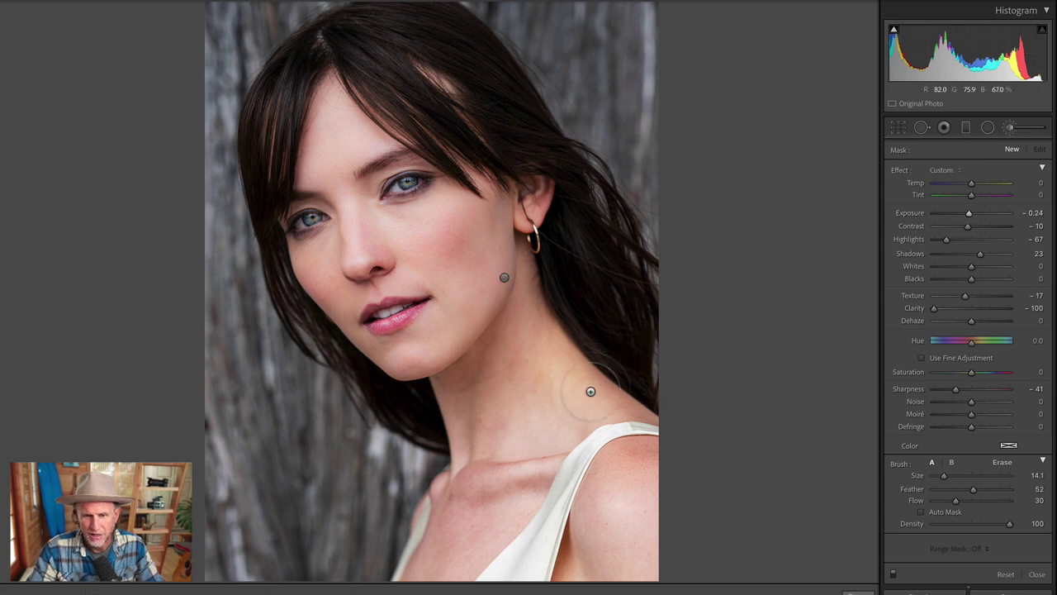
drag(956, 500, 992, 500)
scroll(562, 345, up, 3)
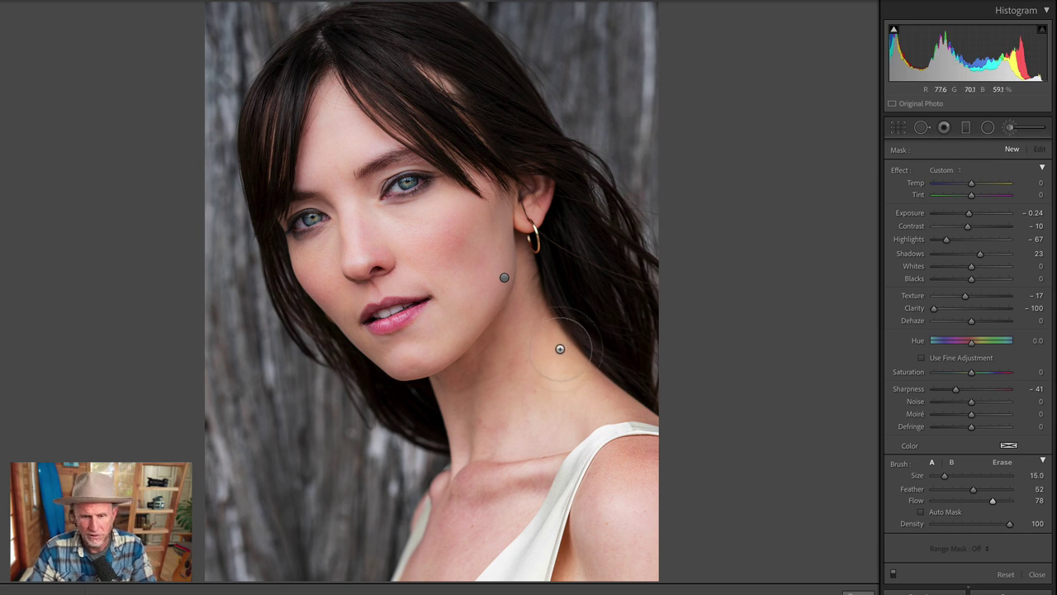
scroll(549, 345, up, 2)
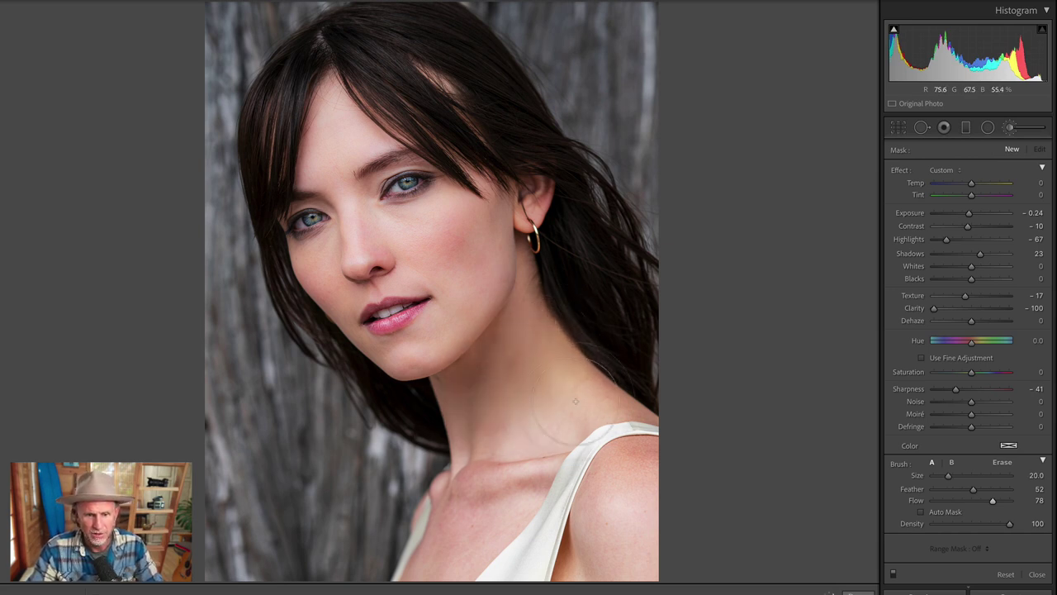
mouse_move(484, 487)
mouse_down()
mouse_move(428, 558)
mouse_move(516, 559)
mouse_move(589, 458)
mouse_move(619, 437)
mouse_move(627, 509)
mouse_move(610, 576)
mouse_move(637, 555)
mouse_up()
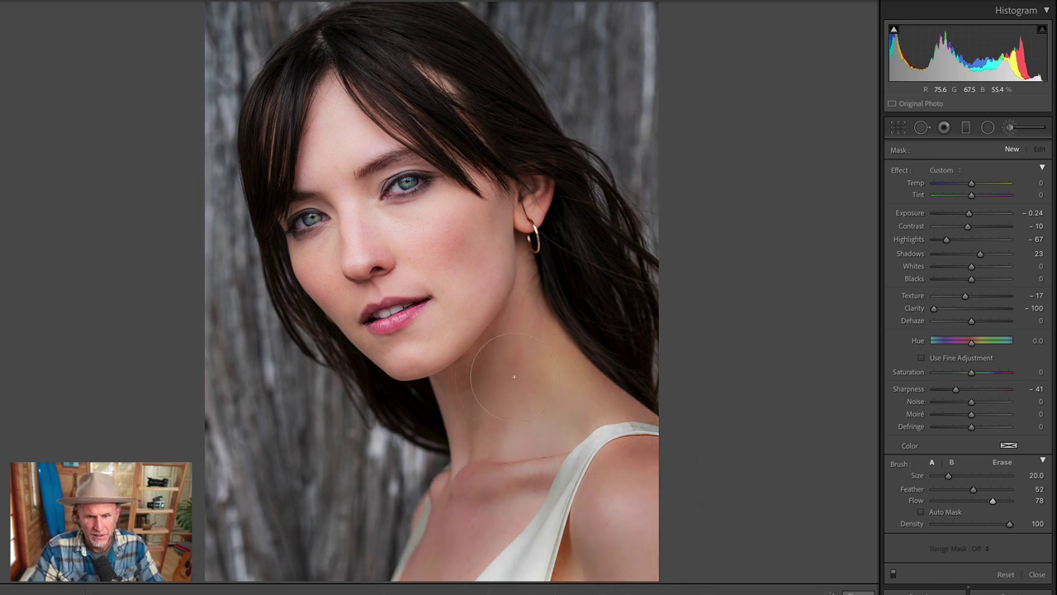
Step: Show the mask overlay, limit the neck and chest mask with a Luminance range mask sampled from the shoulder skin, and finish the adjustment
key(o)
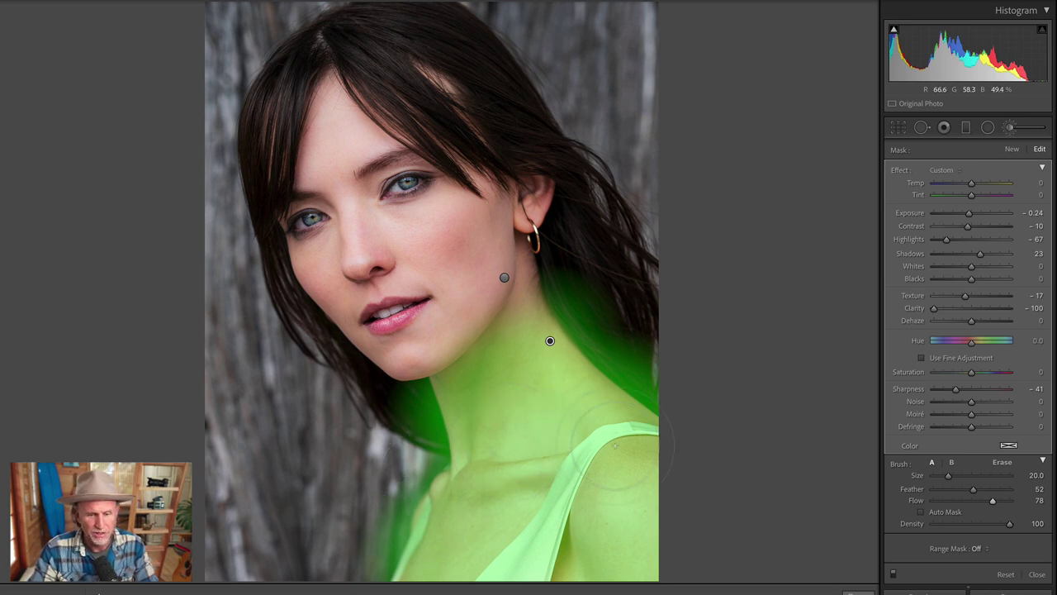
click(987, 549)
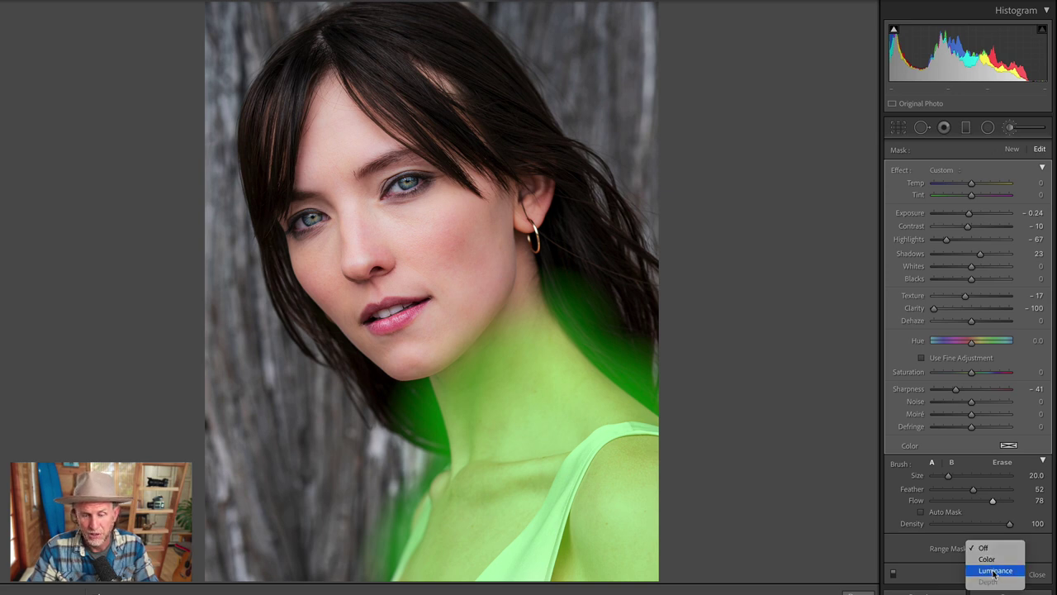
click(994, 571)
click(899, 547)
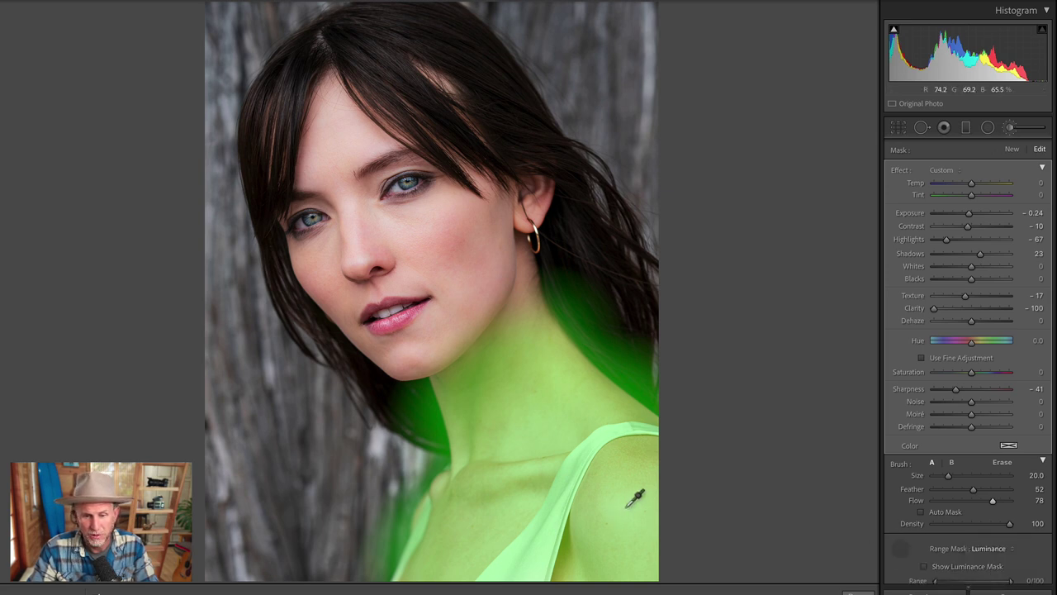
click(629, 505)
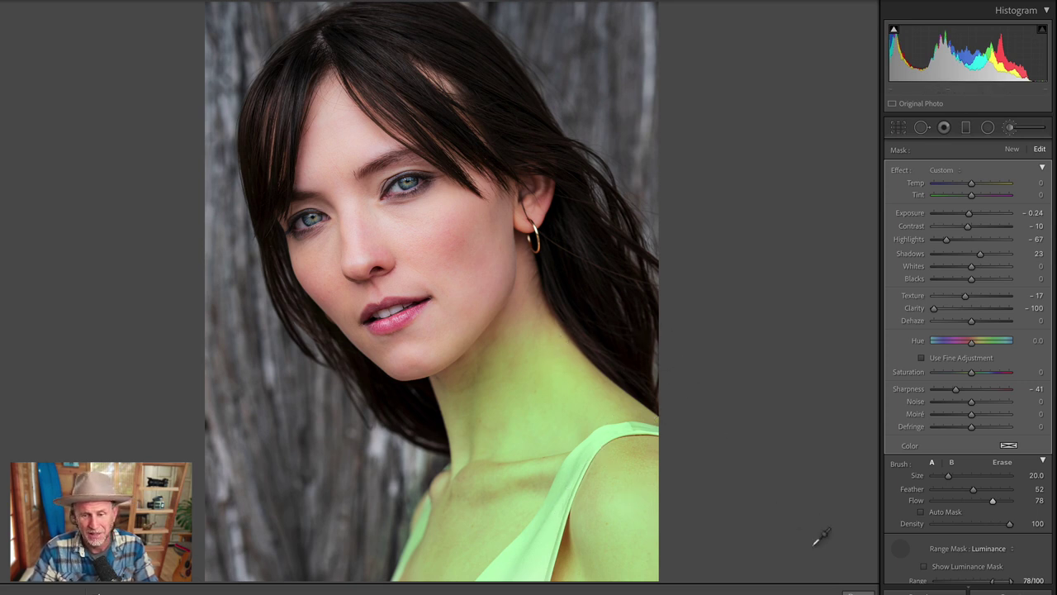
click(898, 541)
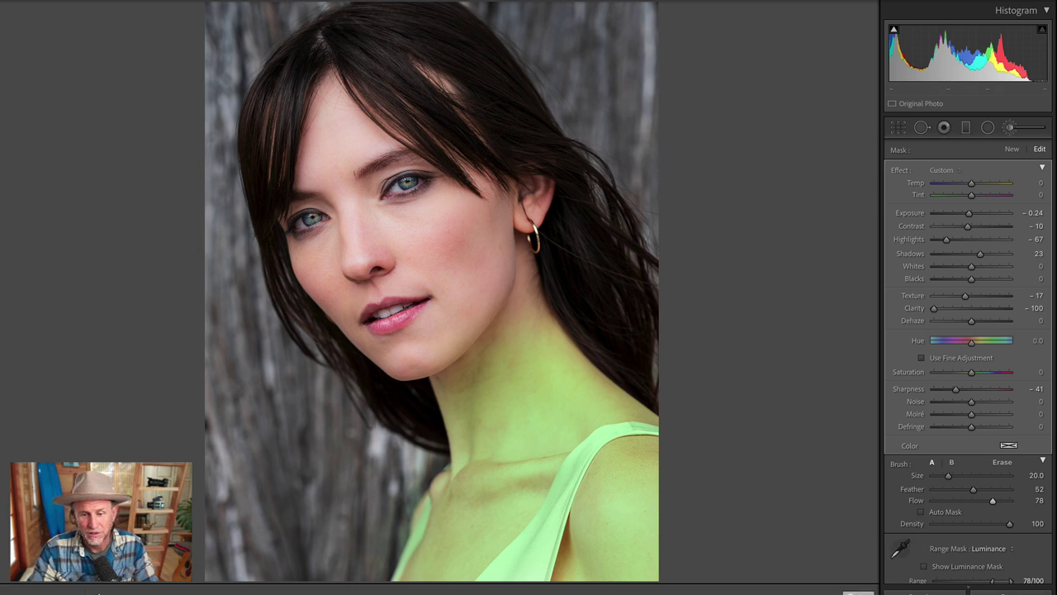
click(861, 591)
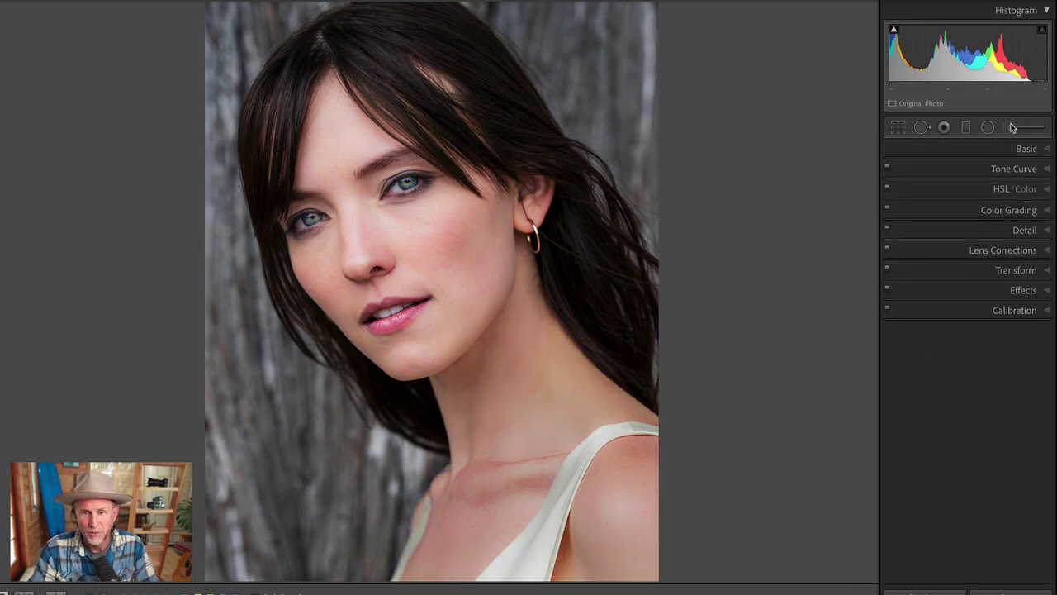
Step: Reopen the Adjustment Brush and compare the portrait with and without the brush adjustments
click(1011, 127)
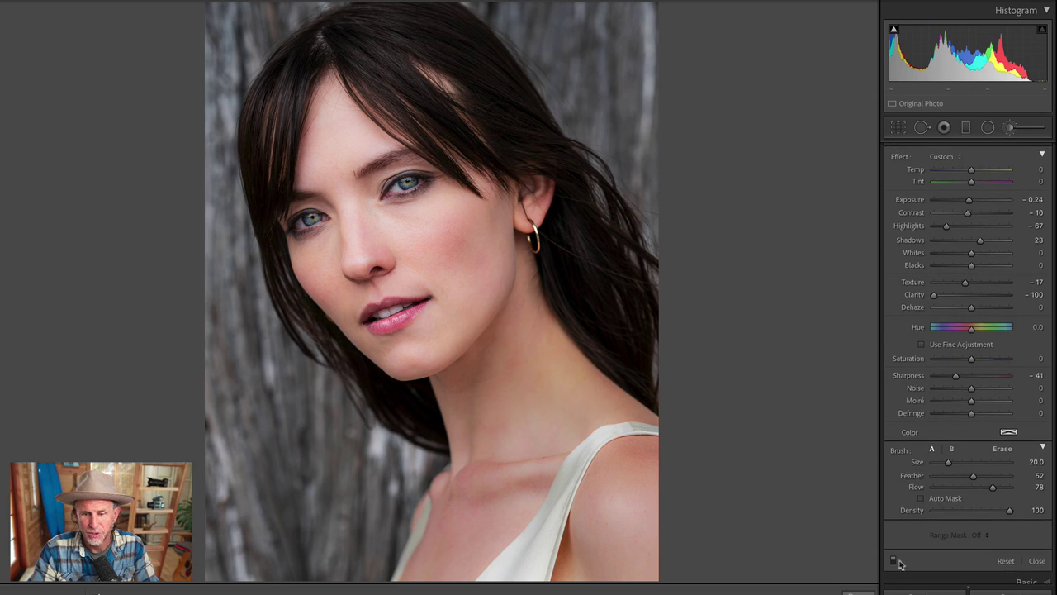
click(895, 560)
click(893, 561)
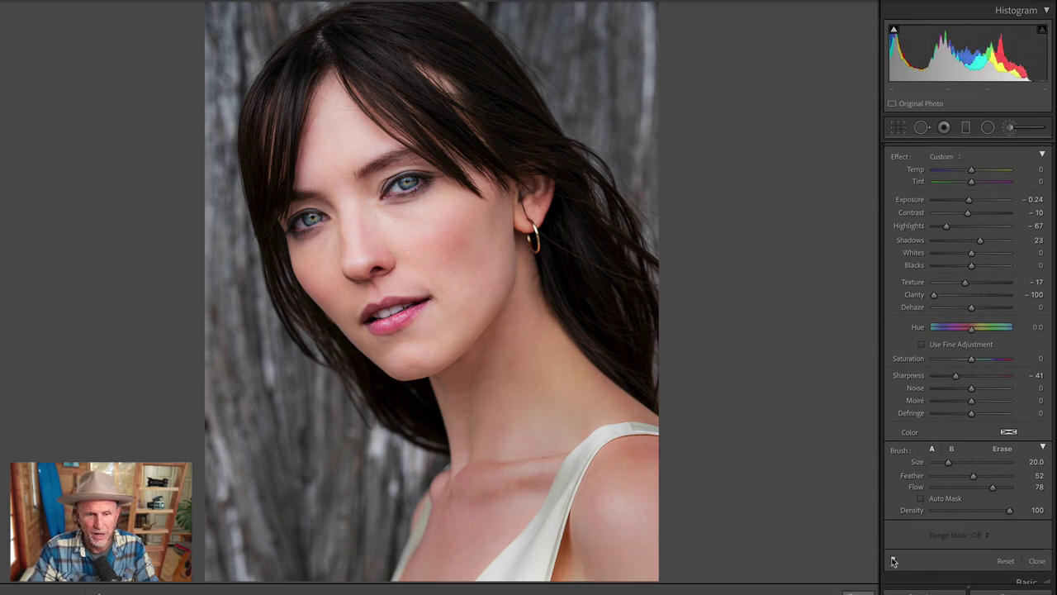
click(893, 561)
click(893, 561)
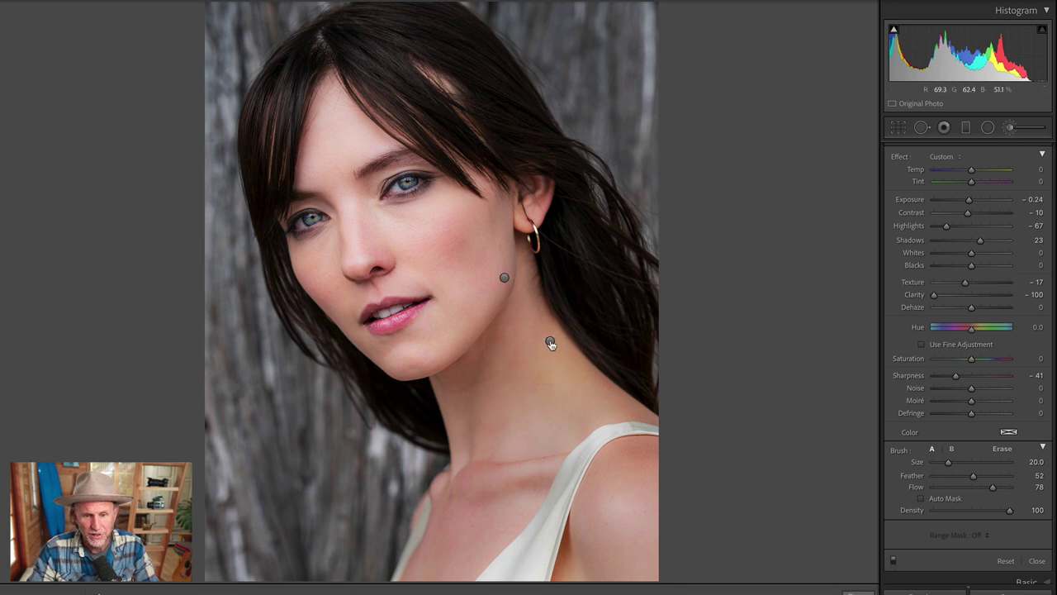
Step: Set the neck adjustment to Exposure −0.12, Contrast −8 and Shadows 34, and compare the portrait with and without the adjustments
click(550, 340)
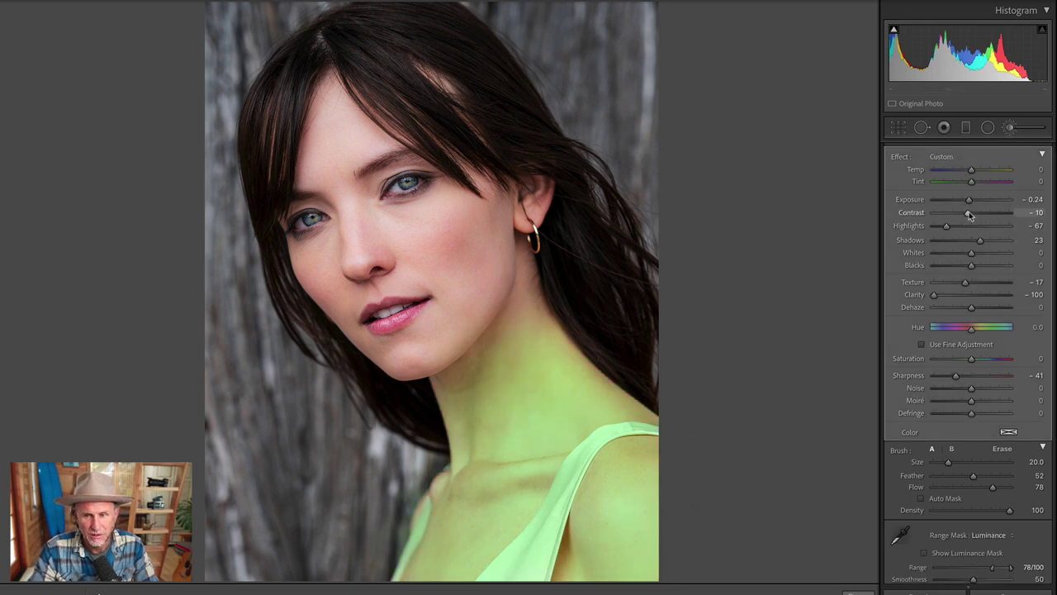
drag(971, 203, 972, 204)
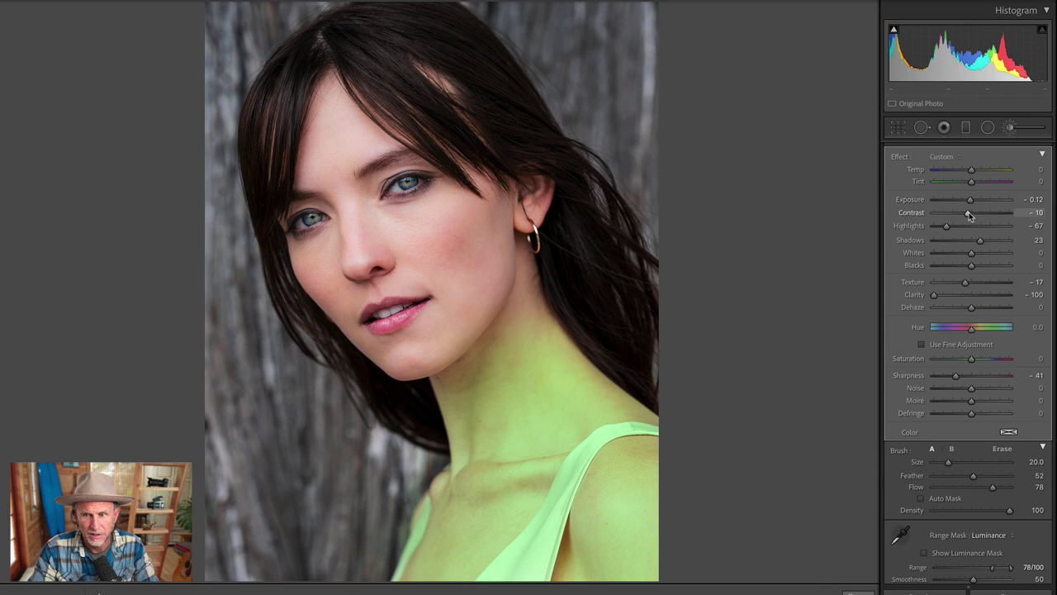
drag(983, 242, 984, 243)
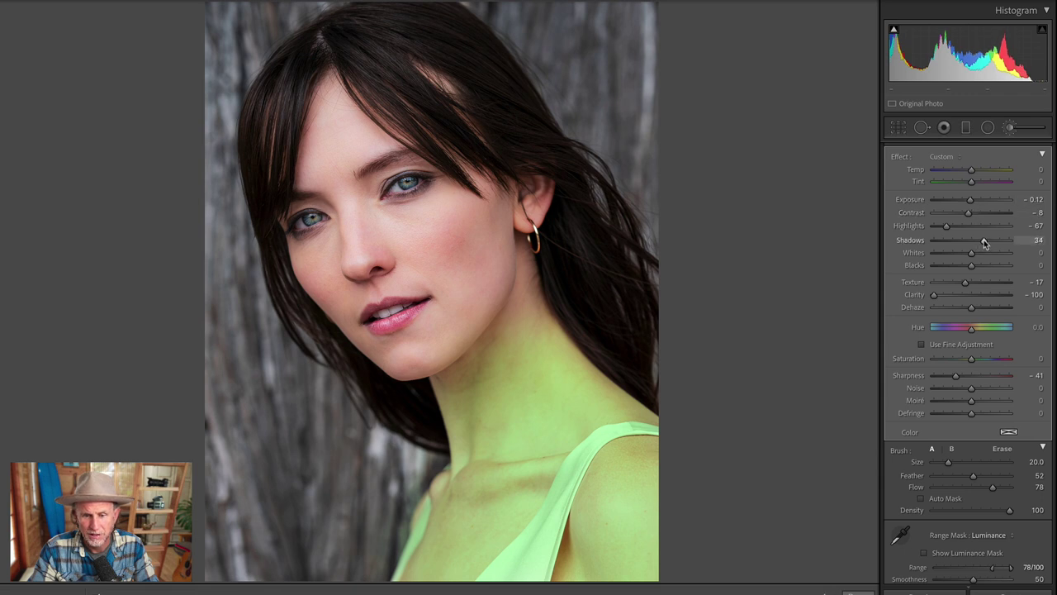
scroll(906, 547, down, 2)
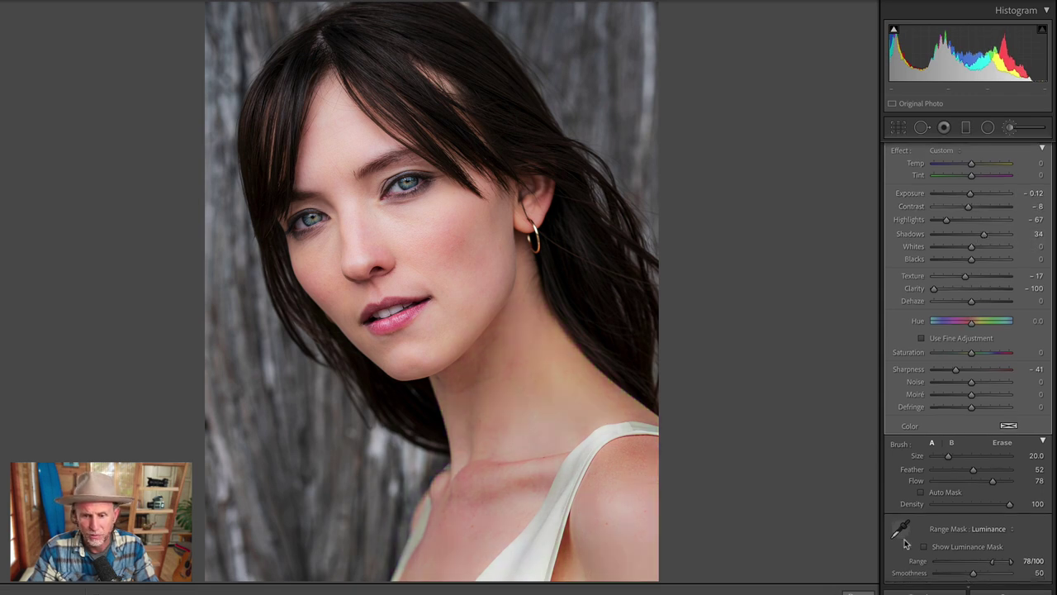
click(894, 565)
click(895, 565)
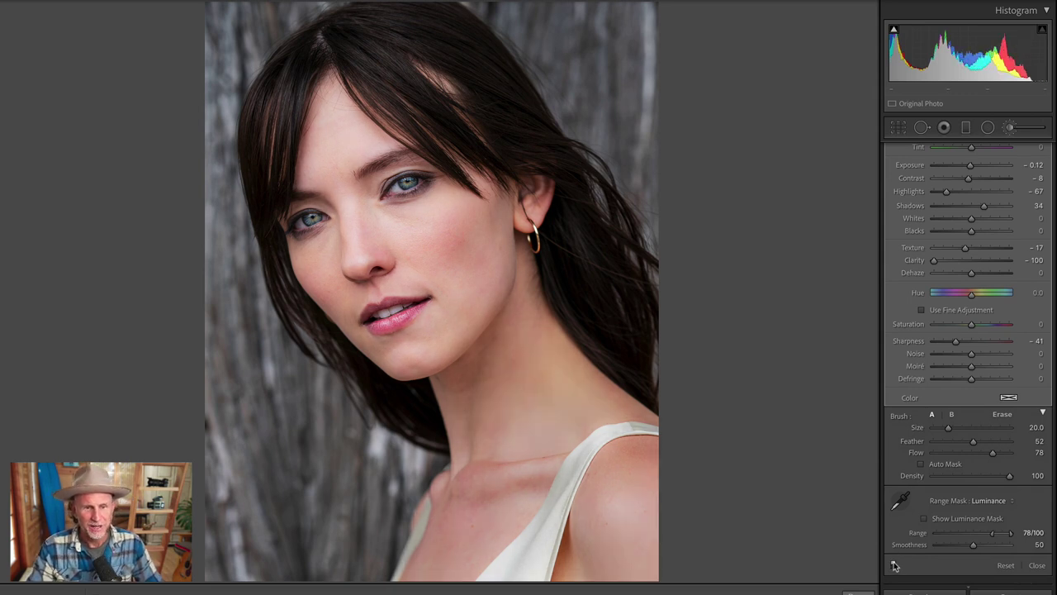
scroll(966, 363, up, 2)
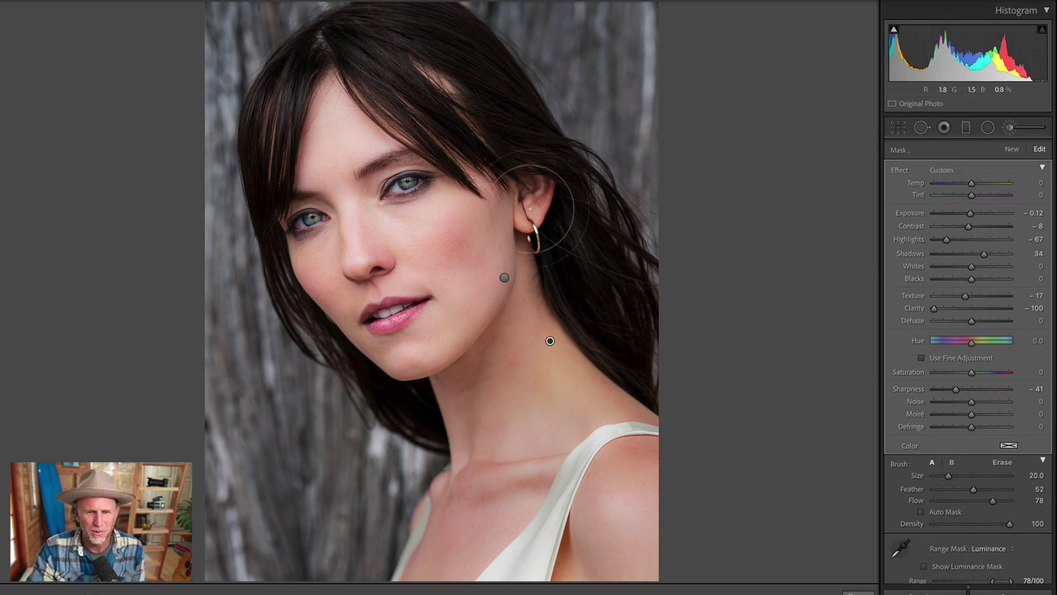
Step: Brighten the face with a new brush adjustment using Exposure 0.89 and Shadows 48, painted at size 33.5, Feather 74 and Flow 49
click(1015, 149)
click(946, 171)
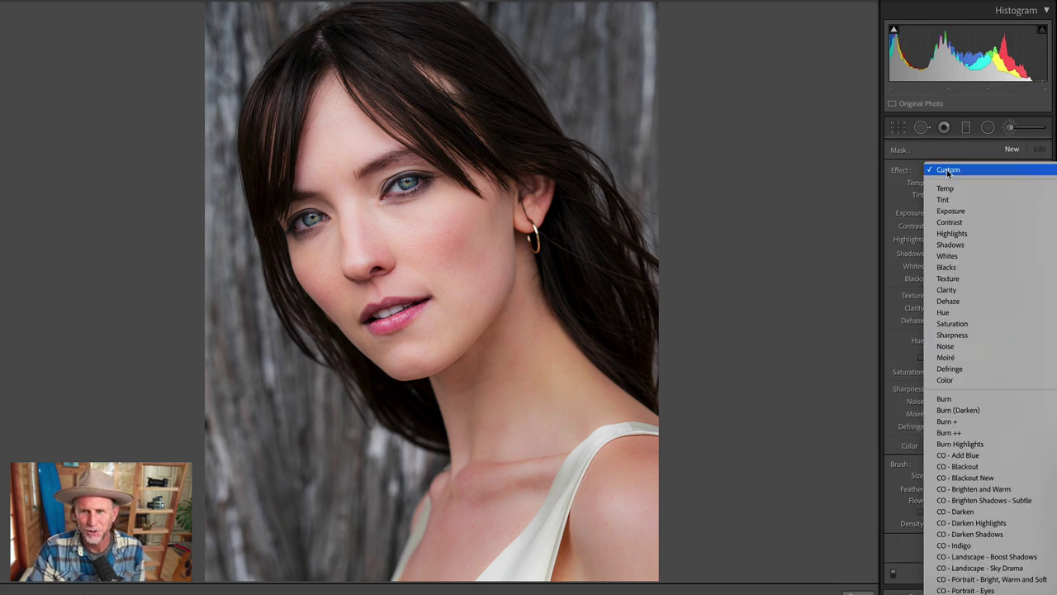
click(959, 215)
drag(972, 252, 987, 254)
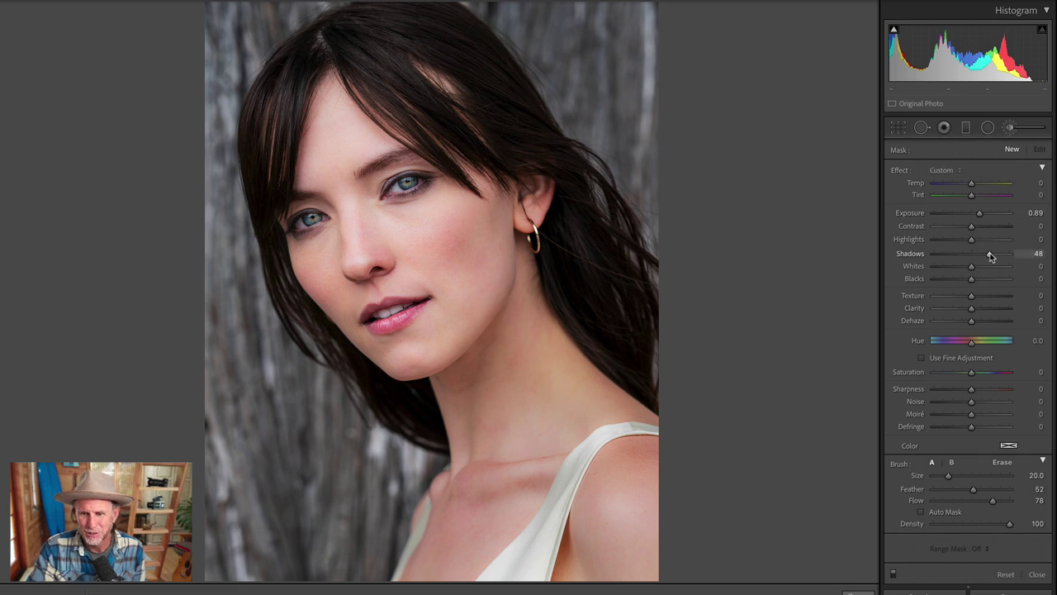
mouse_move(949, 475)
mouse_down()
mouse_move(989, 490)
mouse_move(962, 500)
mouse_up()
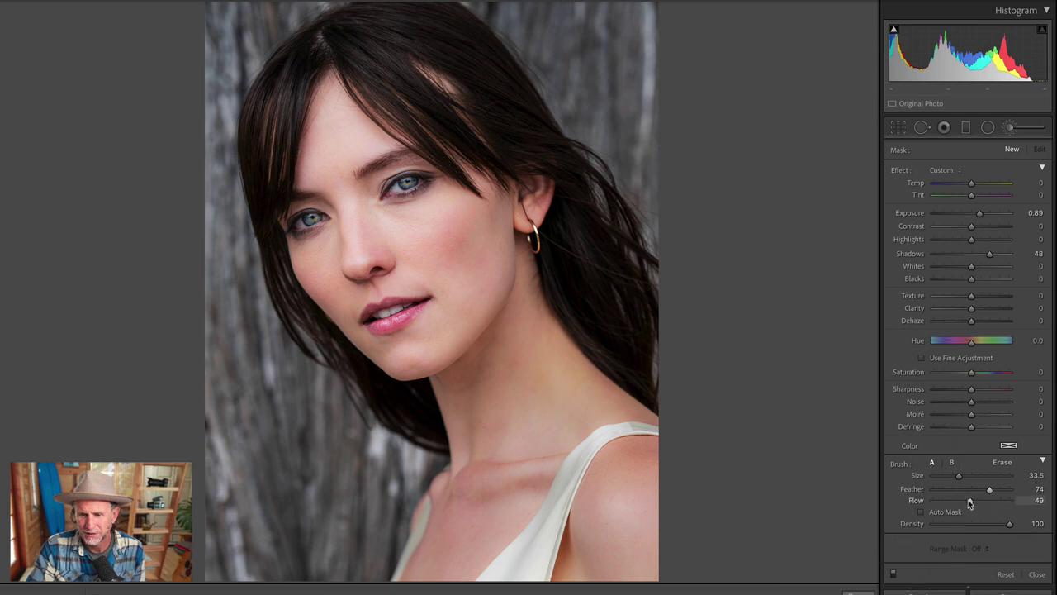
mouse_move(482, 284)
mouse_down()
mouse_move(434, 336)
mouse_move(427, 317)
mouse_move(322, 300)
mouse_move(341, 276)
mouse_move(364, 313)
mouse_move(412, 249)
mouse_move(497, 219)
mouse_move(514, 226)
mouse_move(521, 337)
mouse_move(453, 388)
mouse_move(467, 380)
mouse_move(423, 396)
mouse_move(449, 442)
mouse_move(324, 271)
mouse_move(321, 282)
mouse_move(384, 322)
mouse_up()
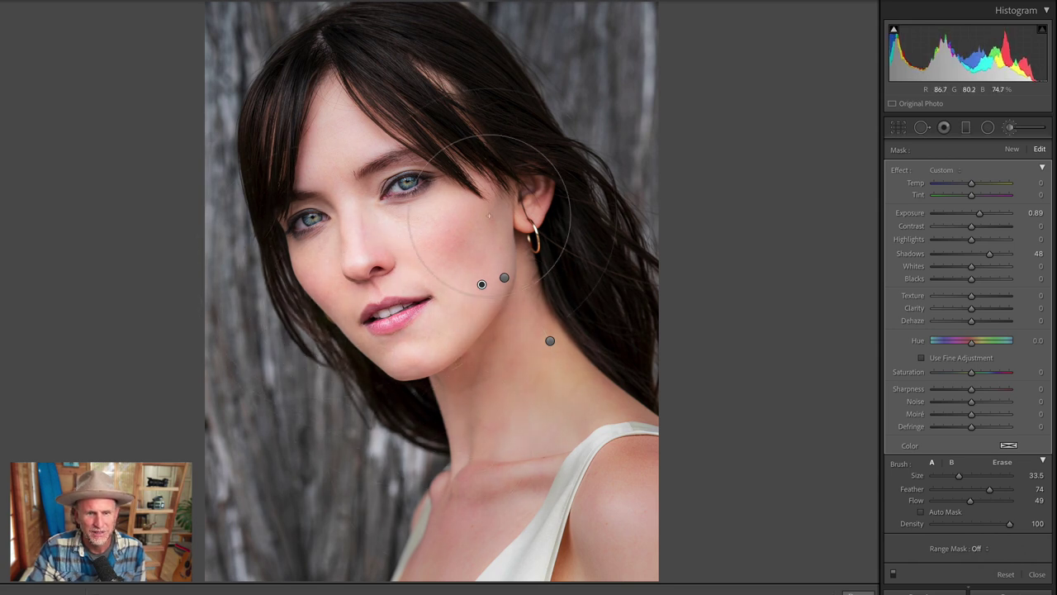
Step: Set Highlights to −41 on the face brightening, and Highlights to −46 and Exposure to 0.02 on the neck adjustment
drag(972, 239, 957, 243)
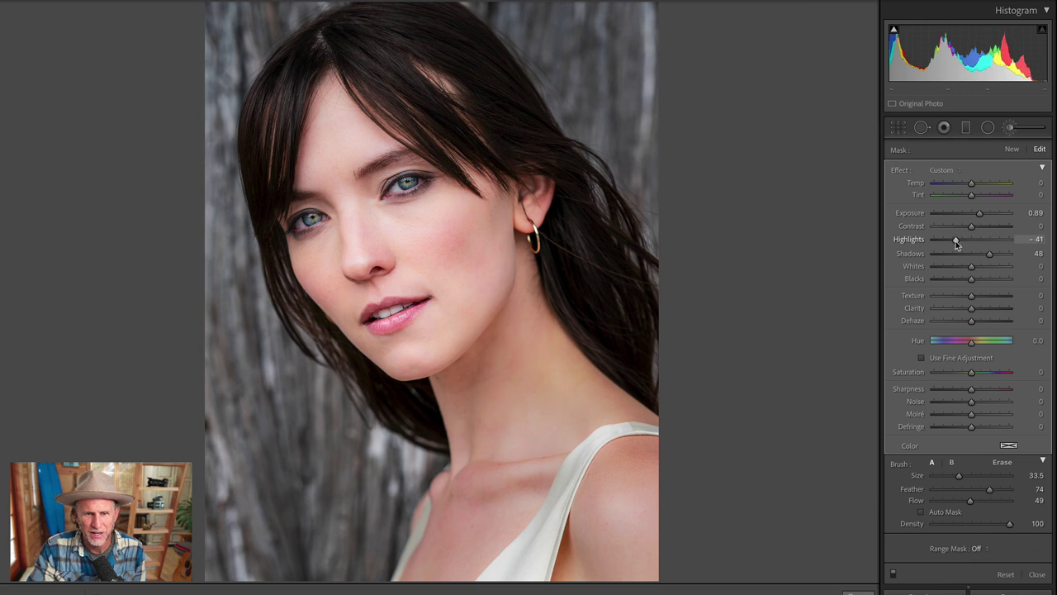
click(893, 574)
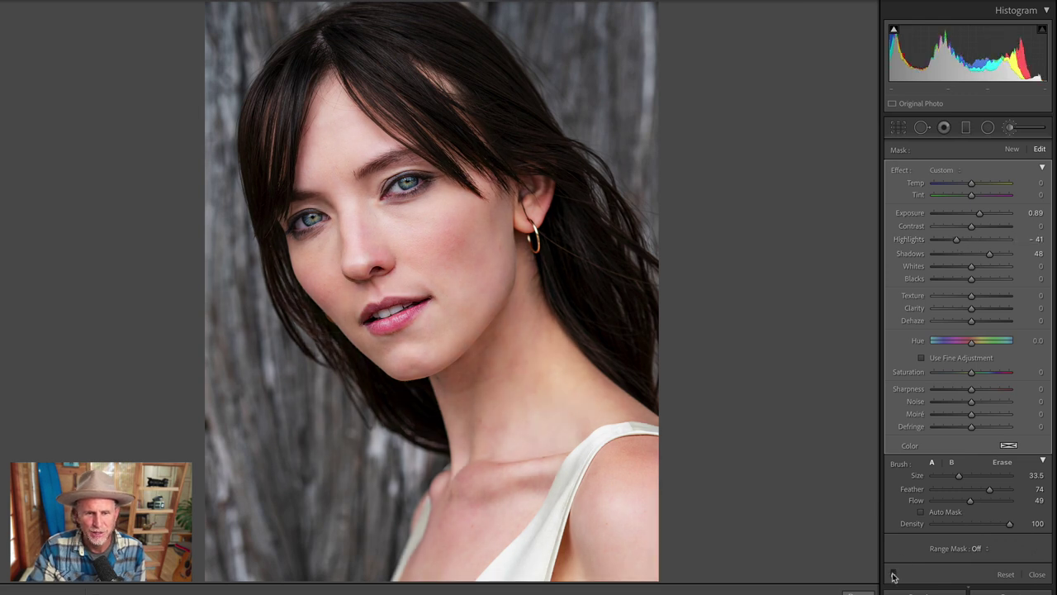
click(893, 574)
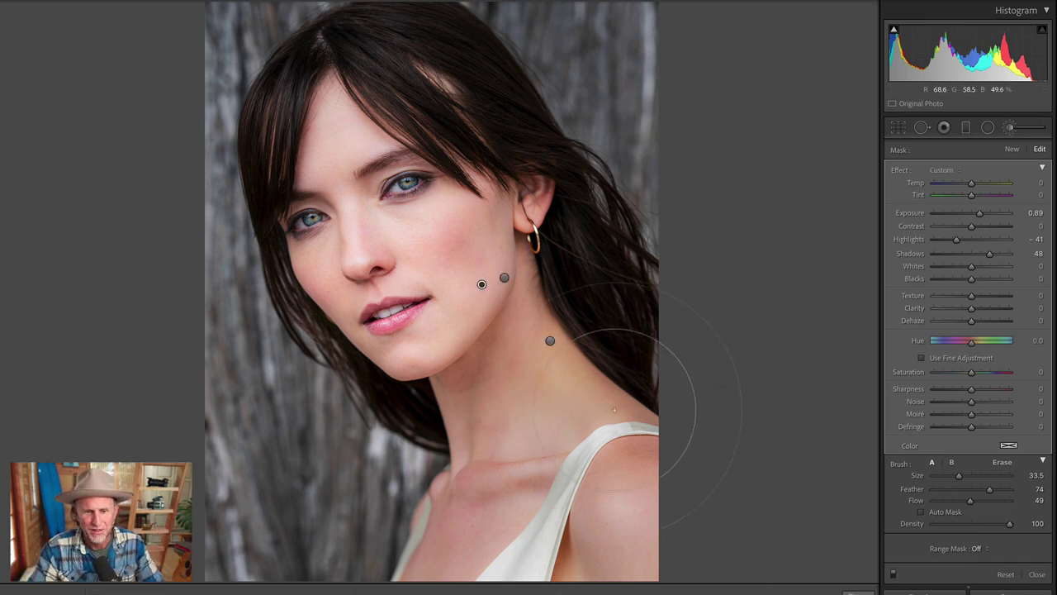
click(548, 340)
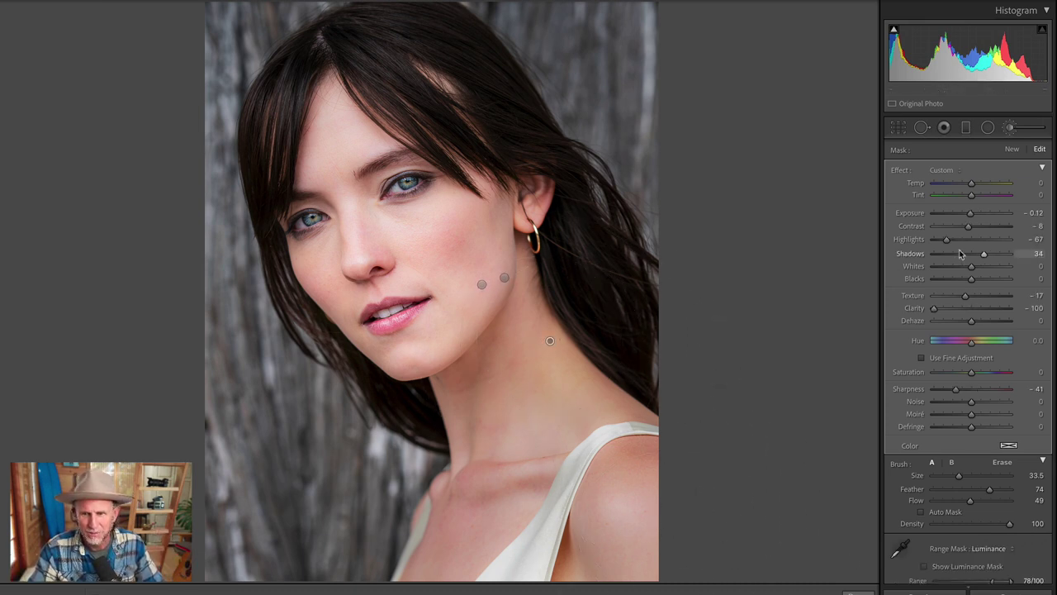
drag(947, 239, 971, 216)
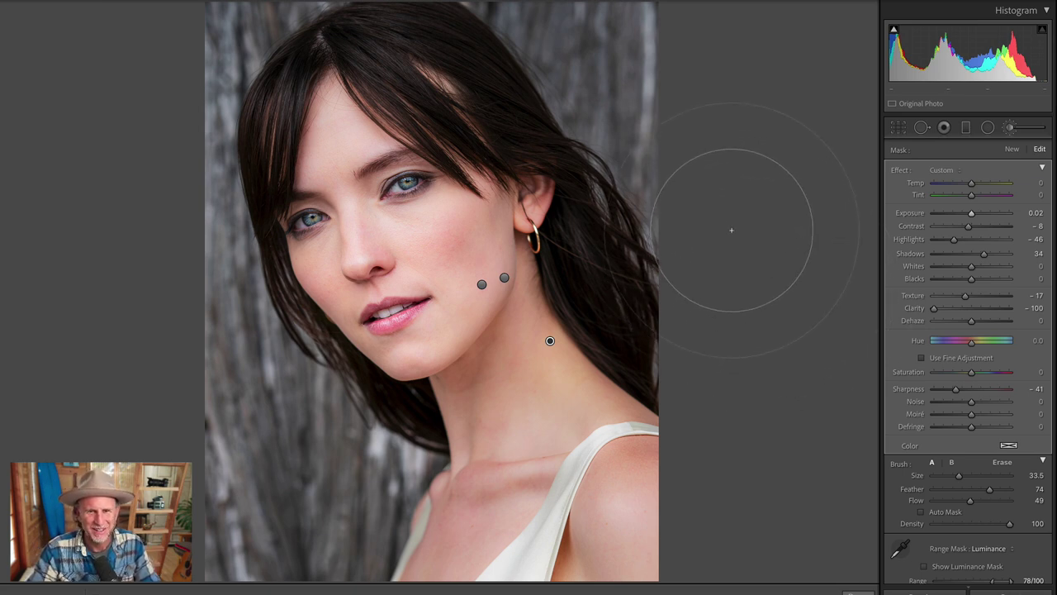
Step: Paint the wooden background around the hair with a new brush adjustment using Temp −75, Clarity 95, size 19, Feather 74 and Flow 49
click(1012, 148)
click(946, 171)
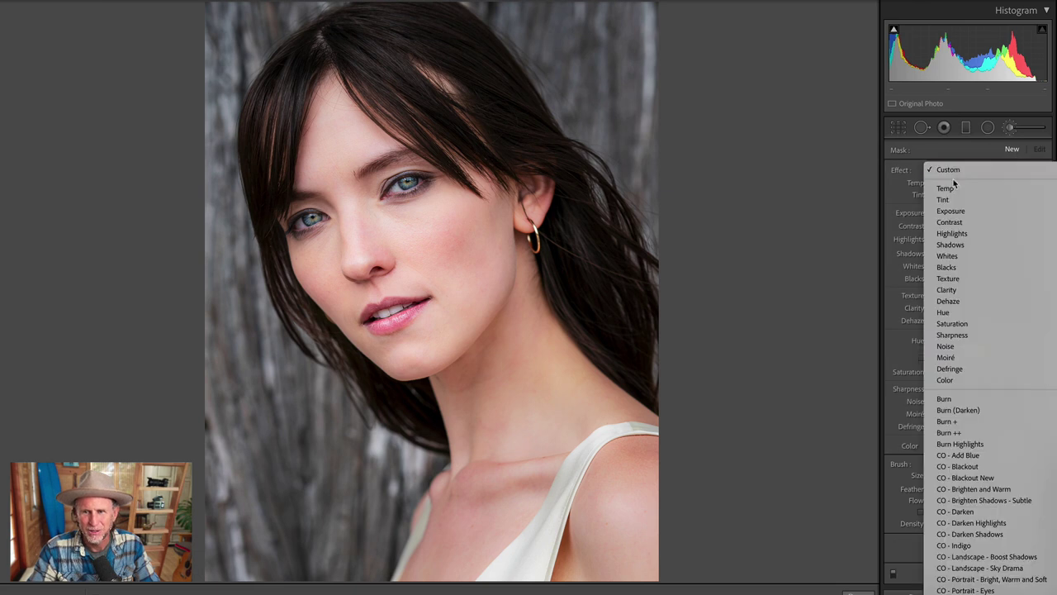
click(955, 187)
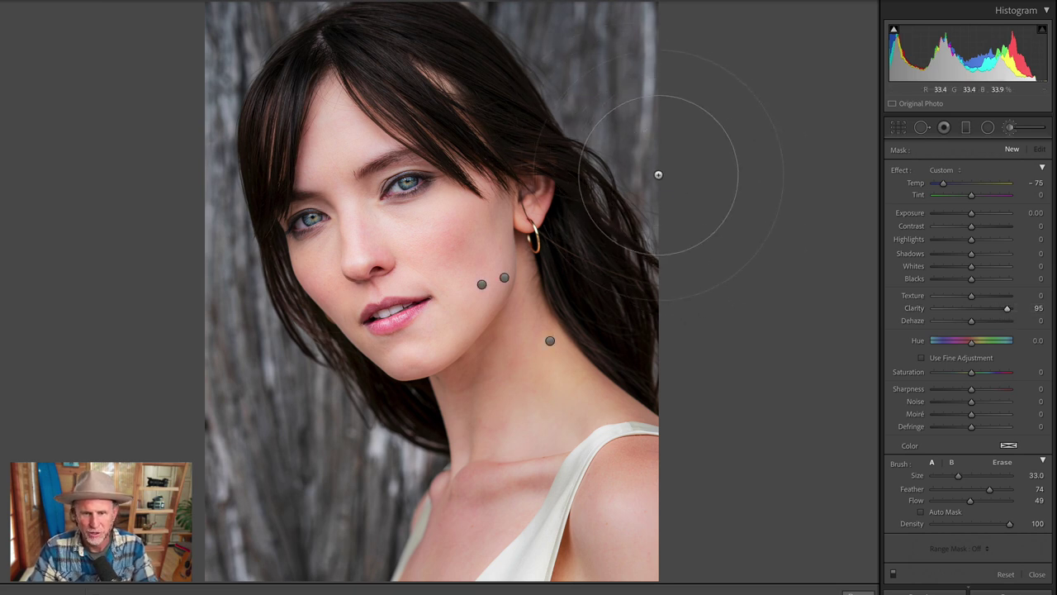
scroll(658, 175, down, 7)
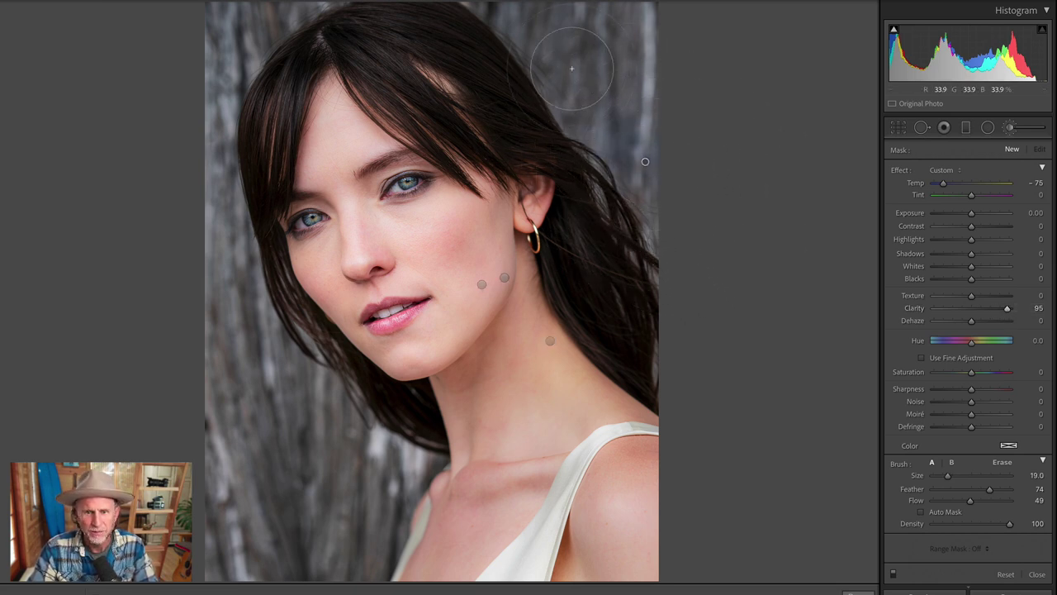
mouse_move(571, 69)
mouse_down()
mouse_move(541, 35)
mouse_move(584, 81)
mouse_move(502, 5)
mouse_move(668, 10)
mouse_move(652, 98)
mouse_move(489, 6)
mouse_move(635, 165)
mouse_move(657, 228)
mouse_move(608, 131)
mouse_move(503, 16)
mouse_move(462, 17)
mouse_up()
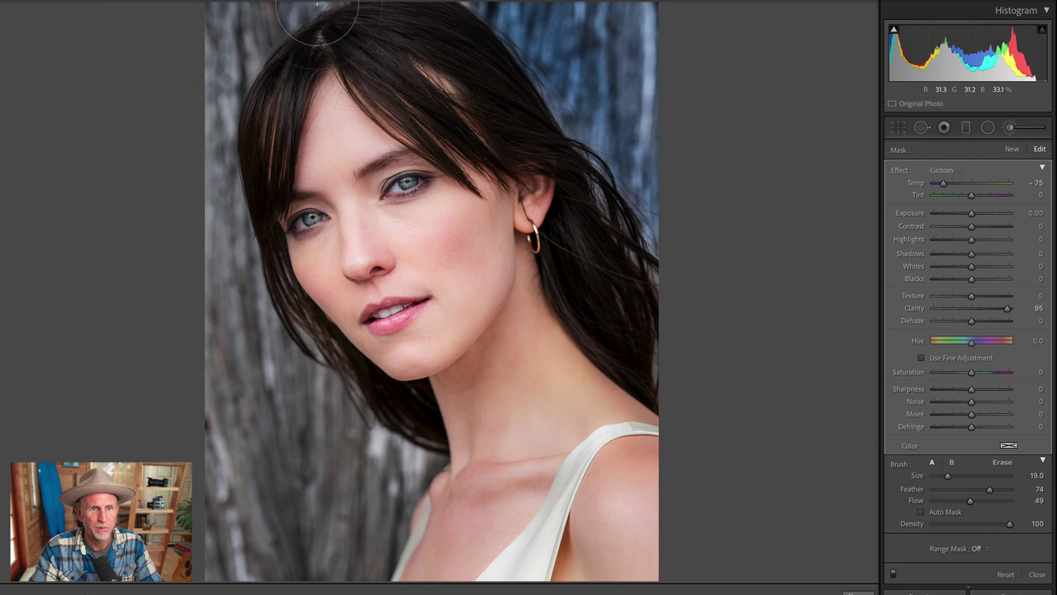
mouse_move(318, 4)
mouse_down()
mouse_move(276, 23)
mouse_move(244, 13)
mouse_move(228, 36)
mouse_move(212, 263)
mouse_move(214, 453)
mouse_move(217, 560)
mouse_move(237, 589)
mouse_move(333, 586)
mouse_move(414, 464)
mouse_move(349, 441)
mouse_move(278, 327)
mouse_move(319, 388)
mouse_up()
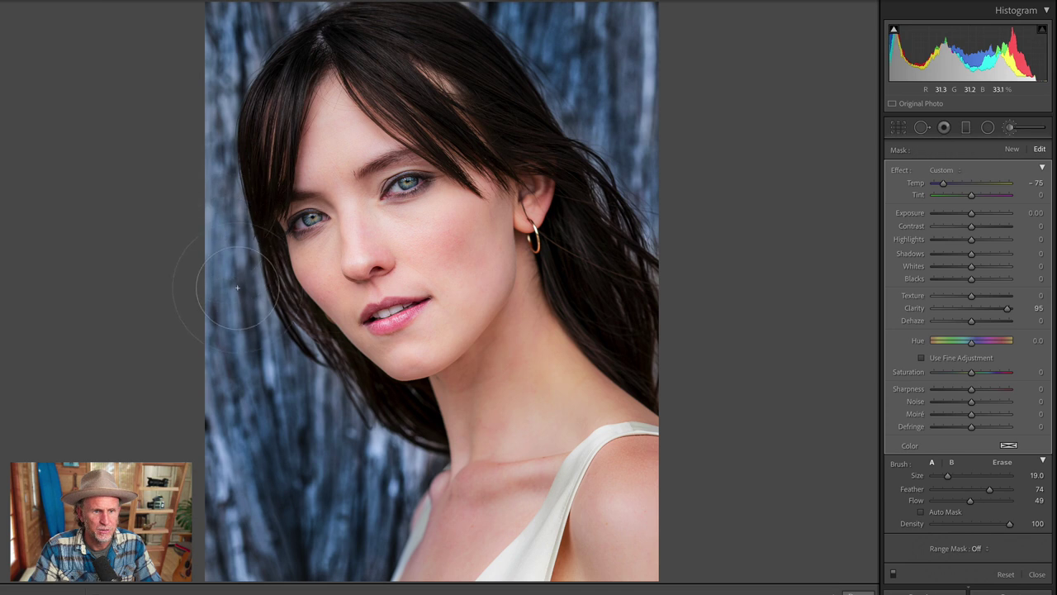
mouse_move(233, 194)
mouse_down()
mouse_move(260, 33)
mouse_move(284, 15)
mouse_up()
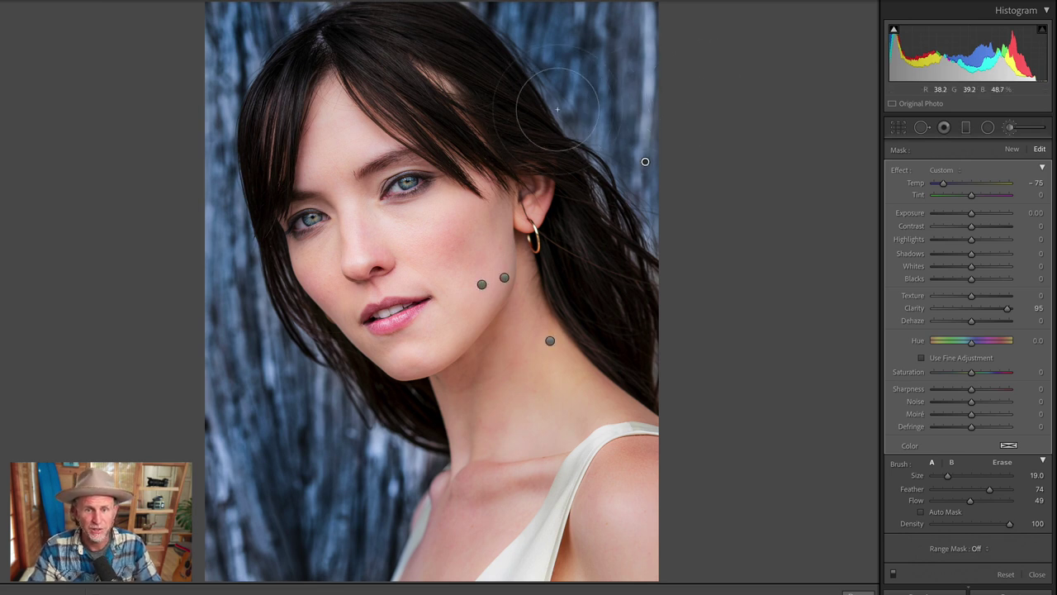
mouse_move(553, 103)
mouse_down()
mouse_move(595, 190)
mouse_move(666, 201)
mouse_up()
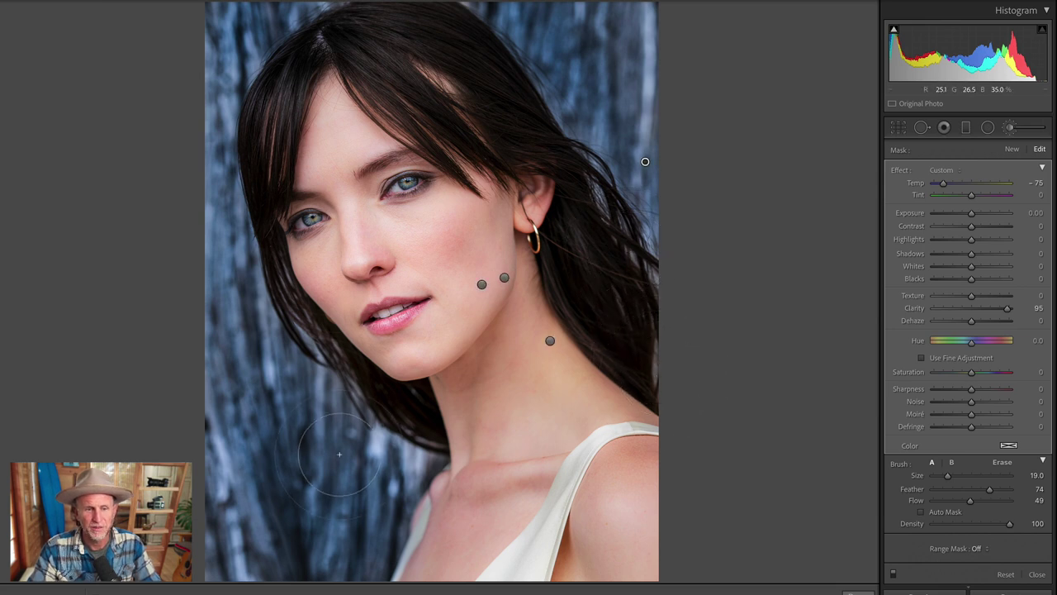
mouse_move(347, 386)
mouse_down()
mouse_move(333, 396)
mouse_move(334, 368)
mouse_up()
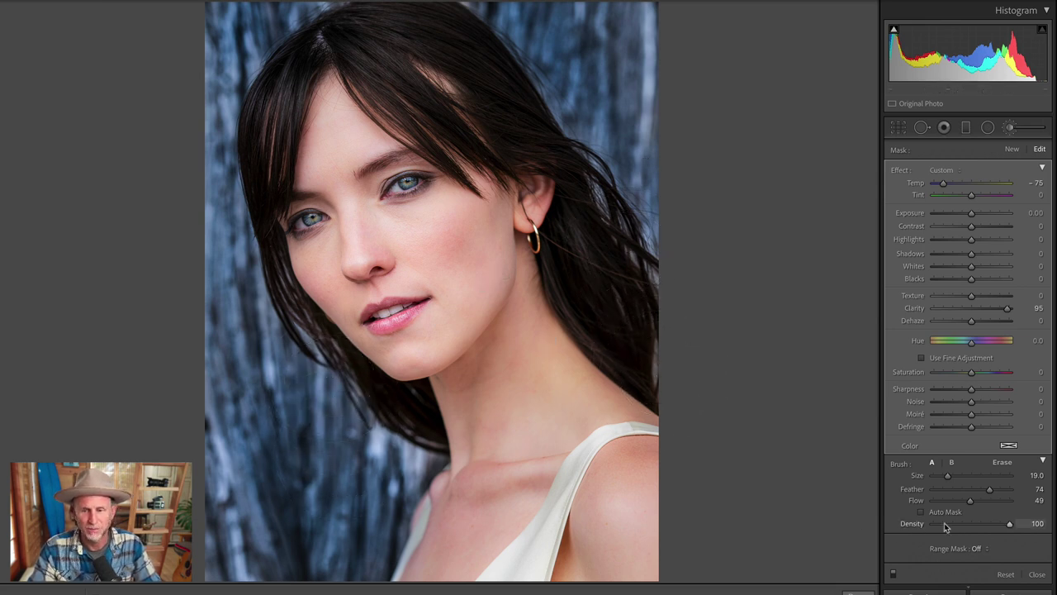
Step: Compare the portrait with and without the brush adjustments, both in full and enlarged on the face and neck
click(893, 576)
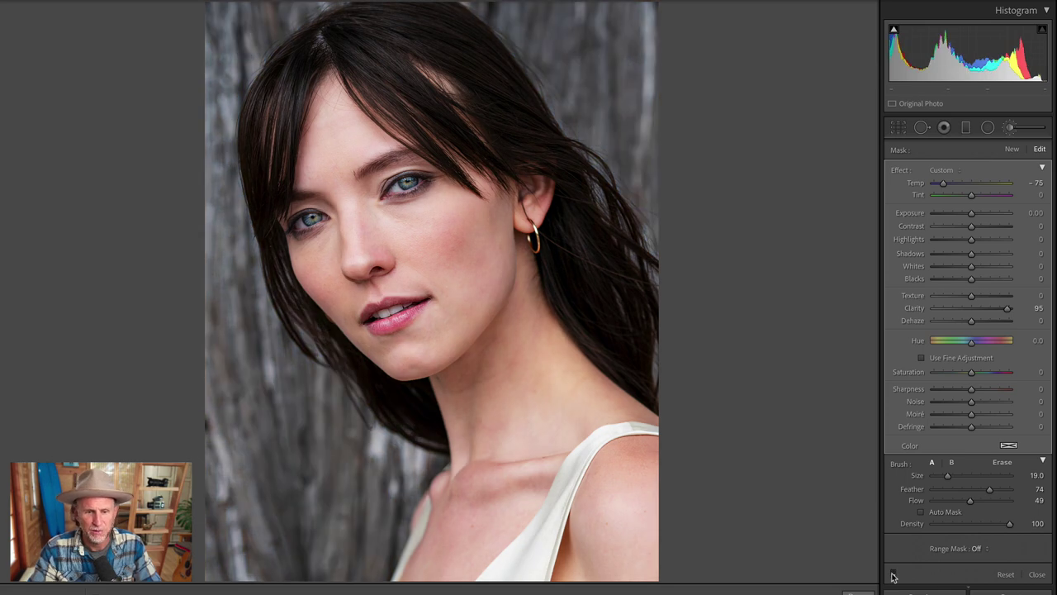
click(893, 575)
key(ctrl+equal)
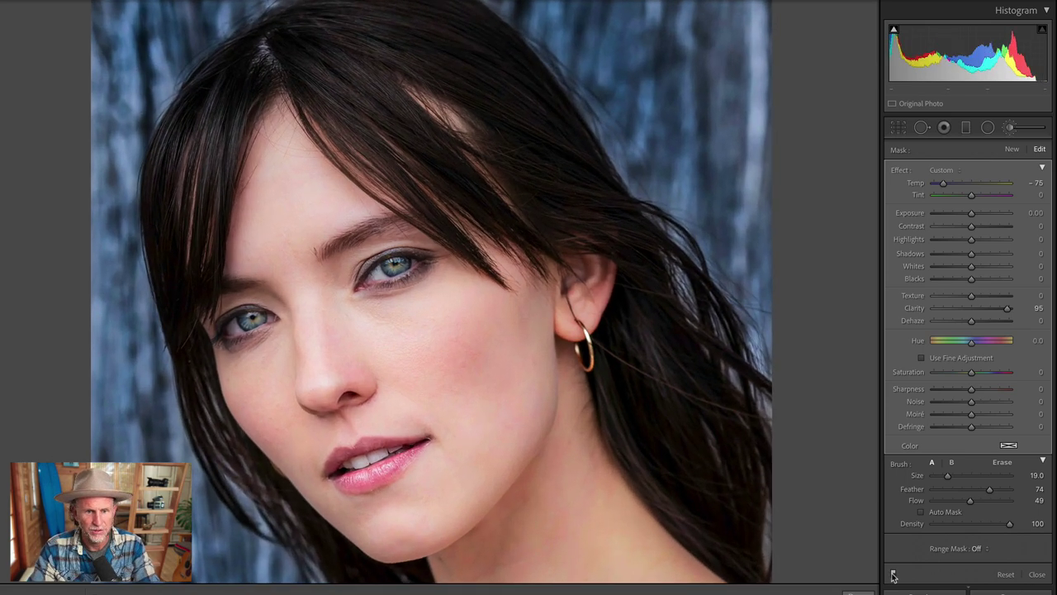
drag(725, 462, 718, 341)
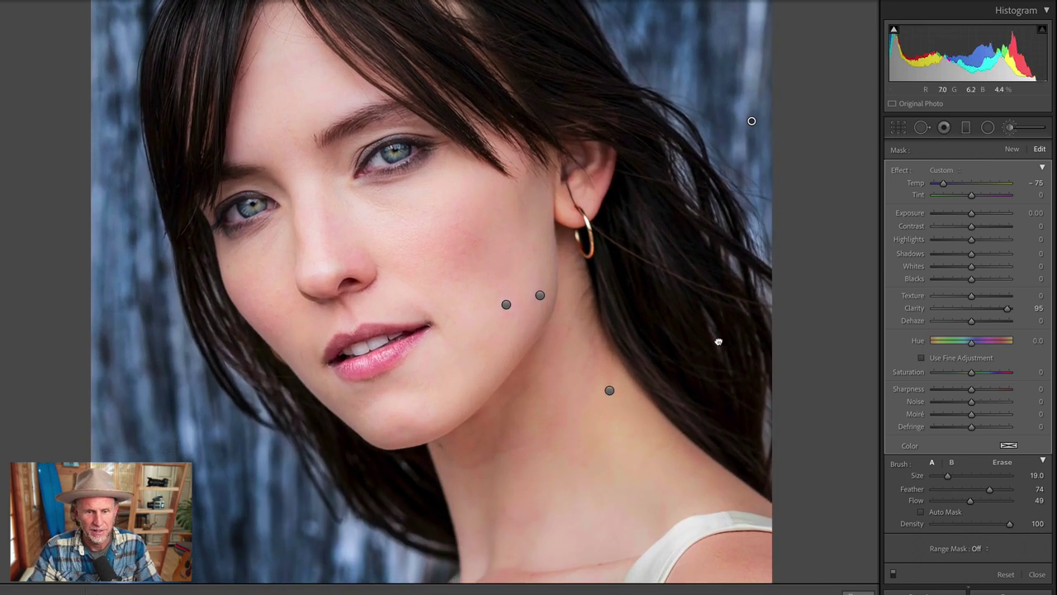
click(893, 575)
click(893, 576)
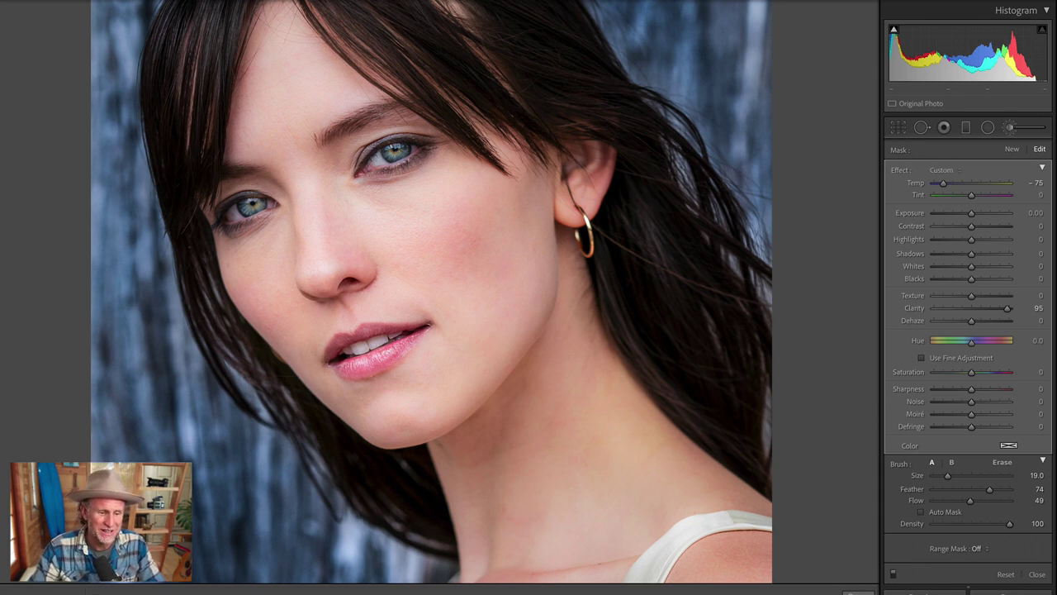
Step: Switch to the hot-air balloon photo, fit it in view and close the Adjustment Brush to reach the Basic adjustments
key(Right)
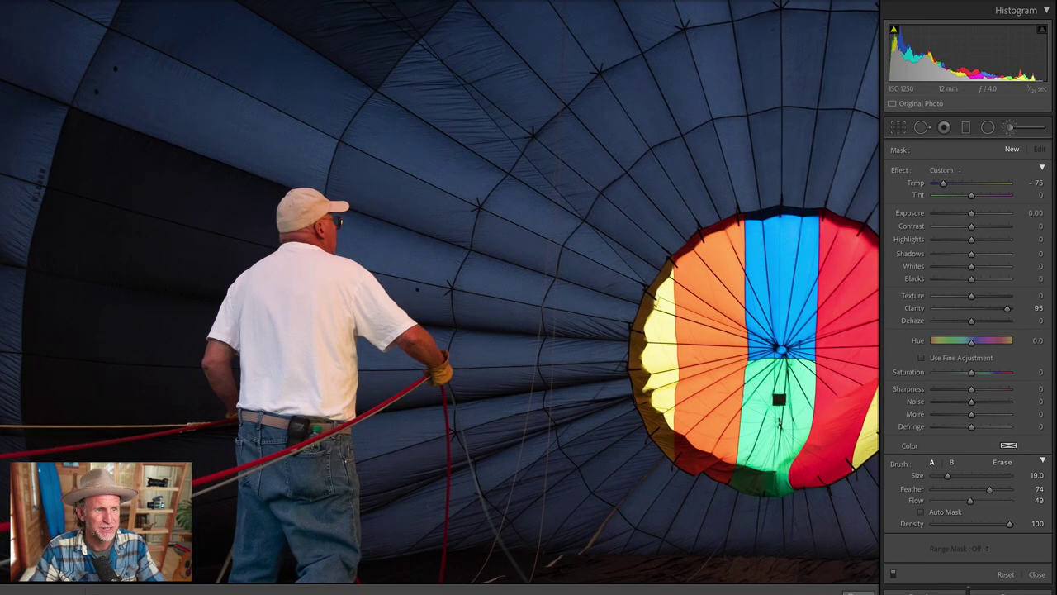
key(z)
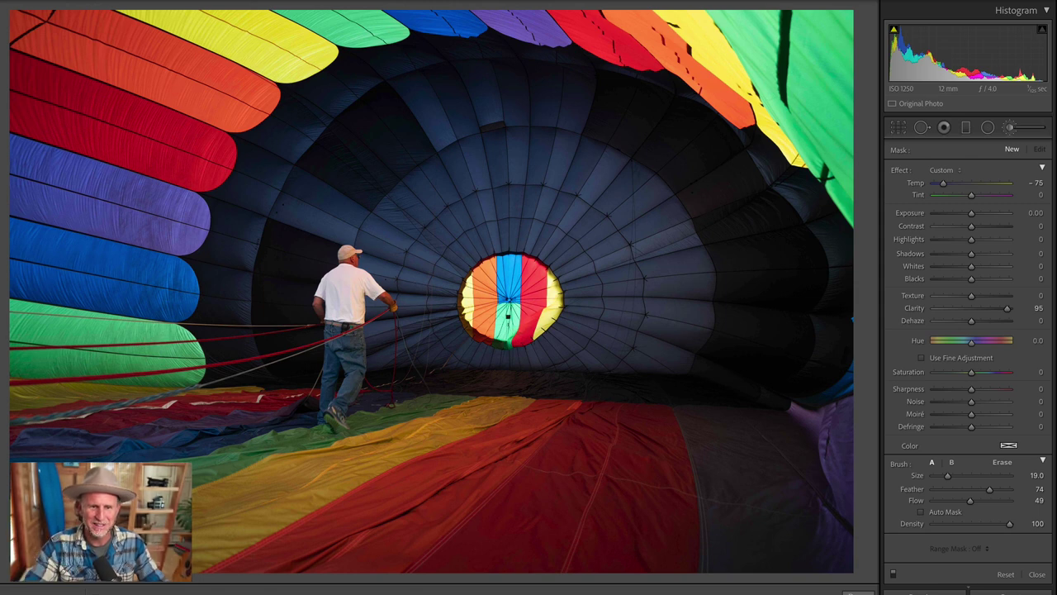
click(1015, 133)
click(1028, 150)
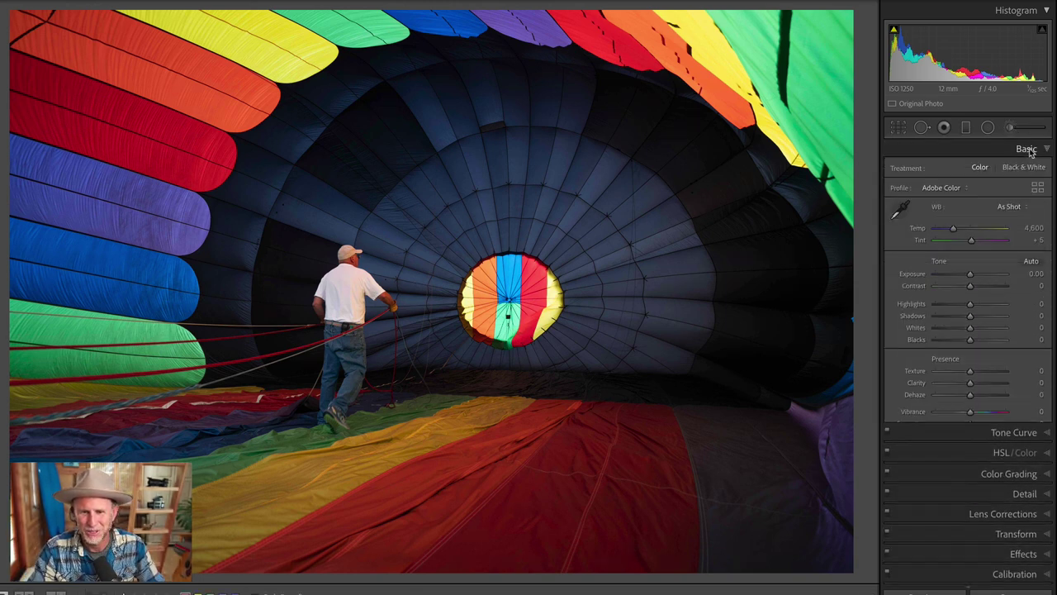
Step: Set Exposure +0.65, Contrast +44, Highlights −39, Shadows +57, Clarity +33 and Vibrance +19, and compare with the unedited photo
drag(970, 279, 975, 279)
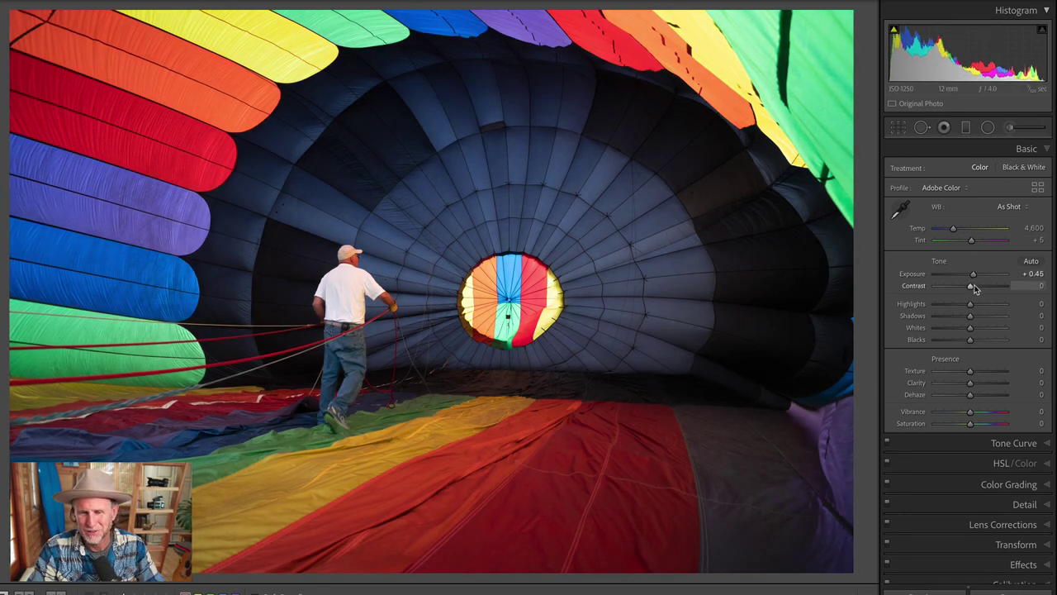
mouse_move(975, 286)
mouse_down()
mouse_move(991, 319)
mouse_move(956, 305)
mouse_move(974, 274)
mouse_move(986, 287)
mouse_up()
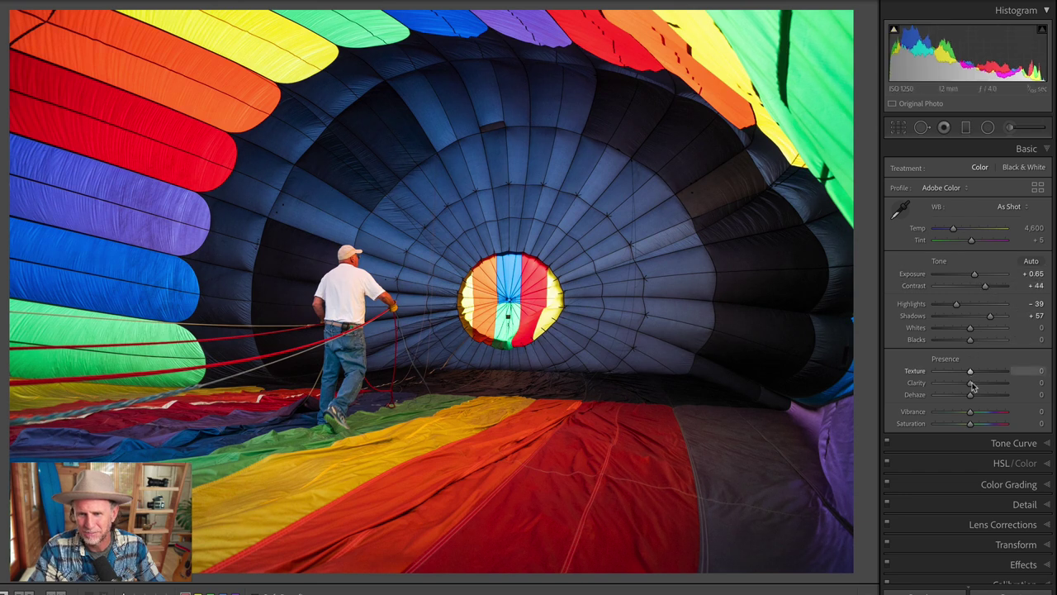
drag(973, 384, 979, 415)
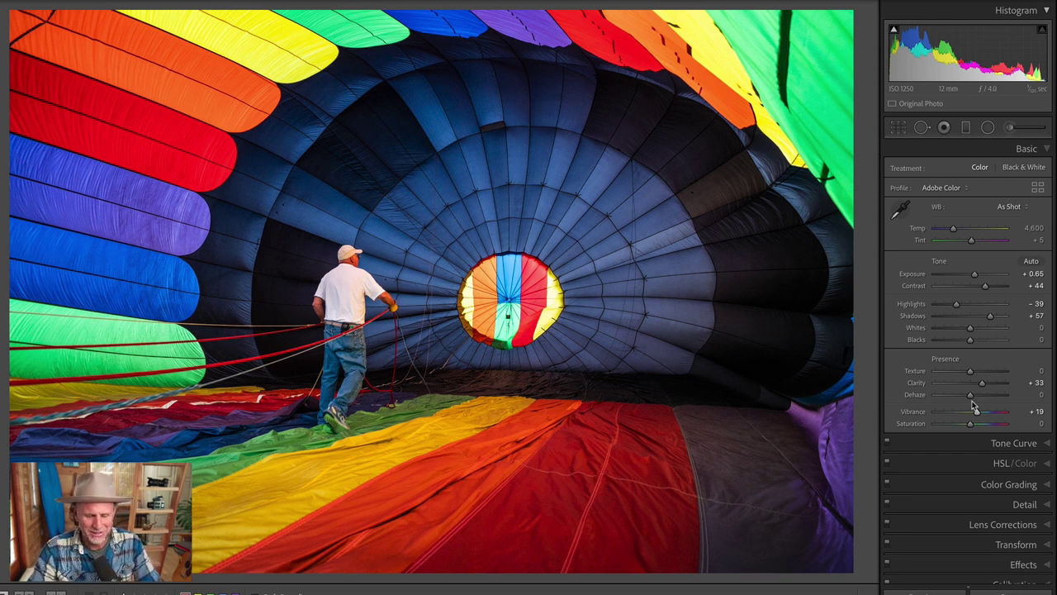
key(ctrl+shift+r)
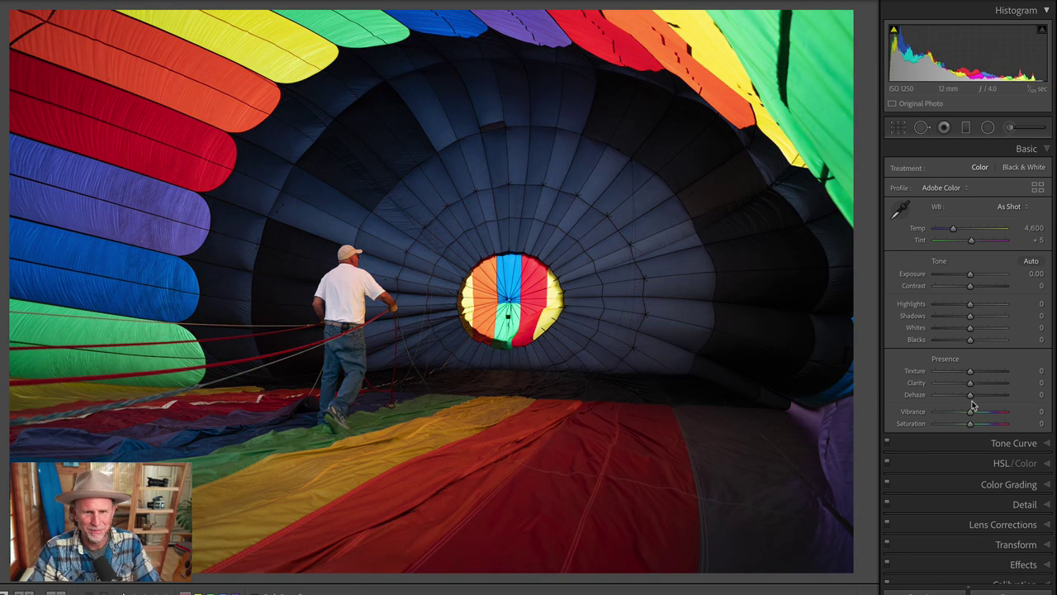
key(ctrl+z)
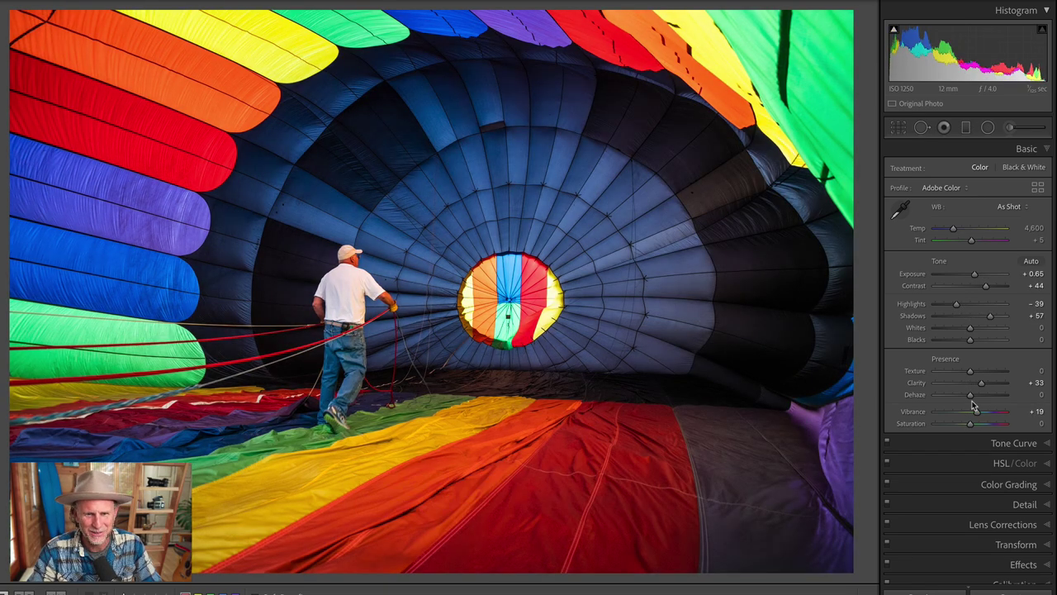
Step: Paint the balloon's blue inner panels with an Auto Mask brush at Temp −75, Clarity 95 and Flow 83, and reduce Flow to 52
click(1009, 130)
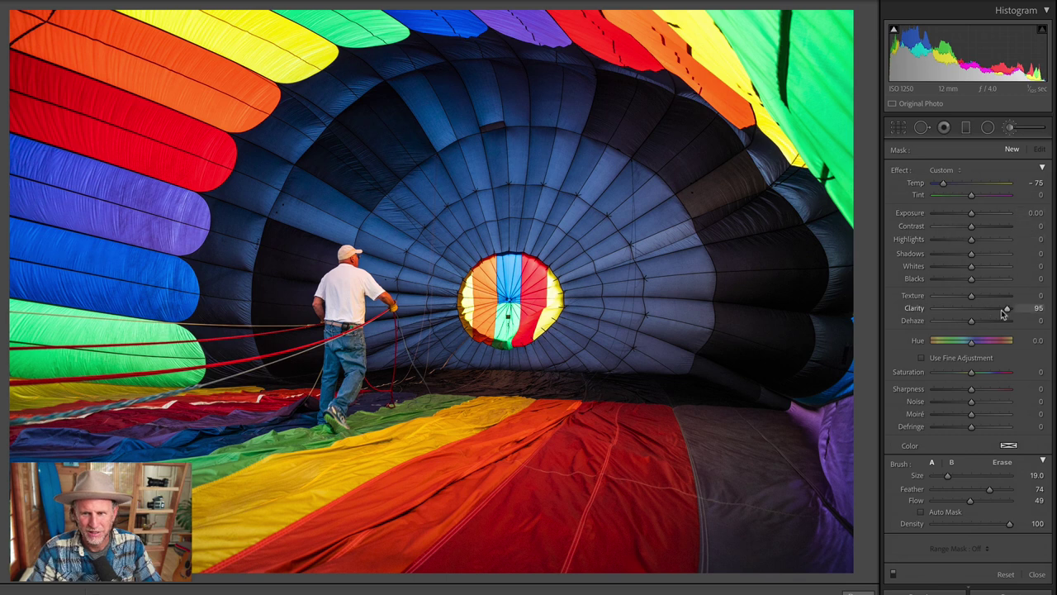
click(921, 511)
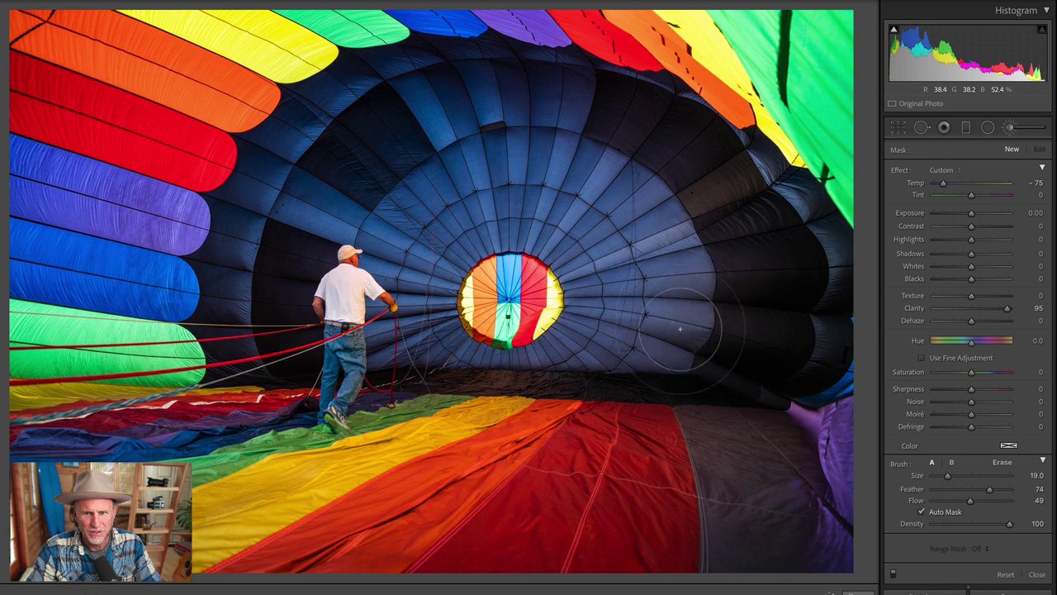
drag(679, 329, 623, 290)
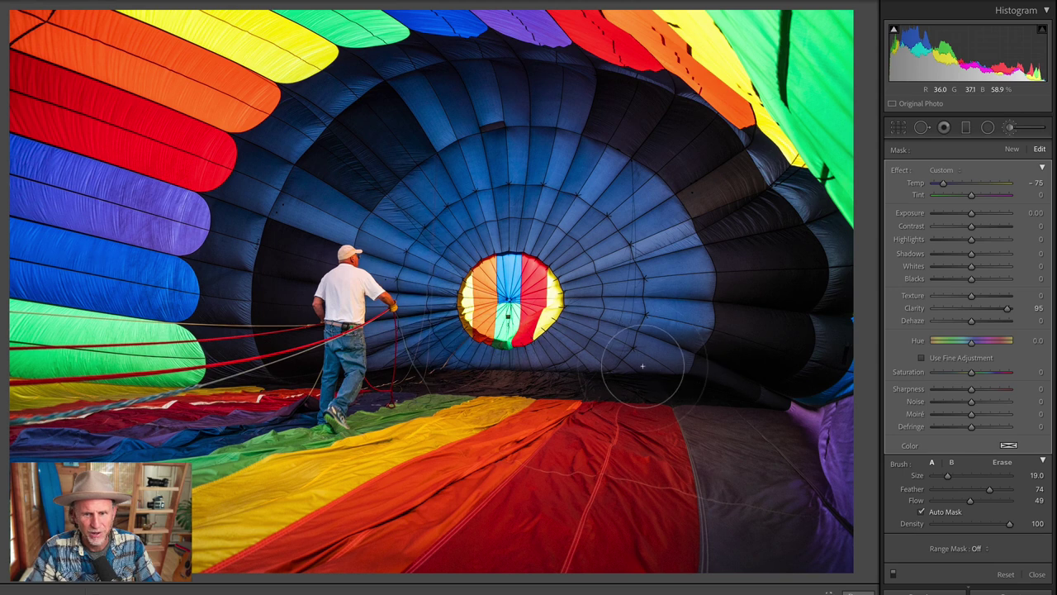
drag(1000, 504, 996, 501)
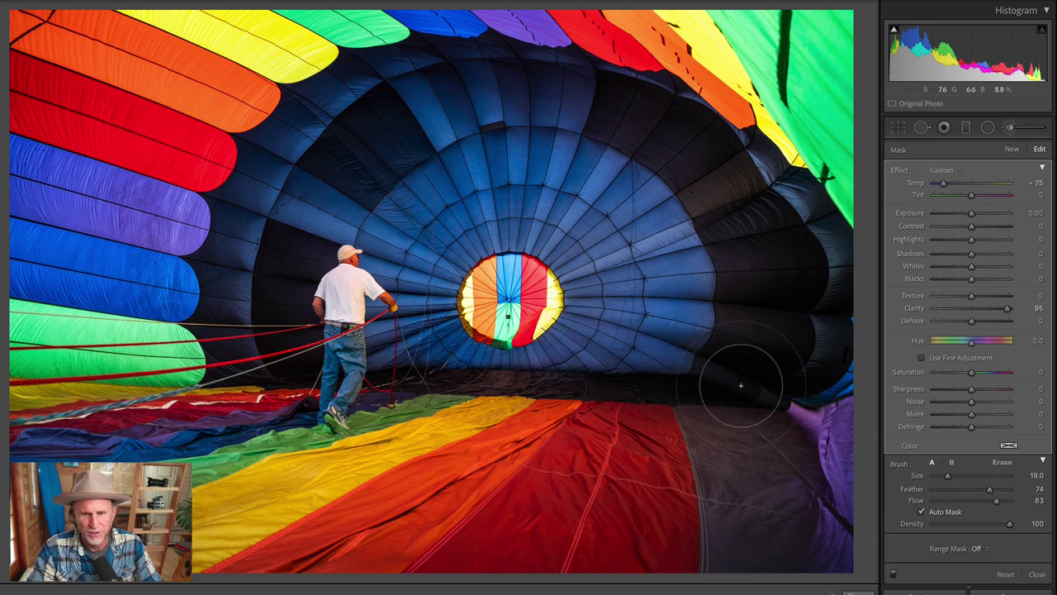
mouse_move(704, 277)
mouse_down()
mouse_move(644, 192)
mouse_move(584, 235)
mouse_move(580, 275)
mouse_move(546, 237)
mouse_move(496, 234)
mouse_move(450, 269)
mouse_move(394, 255)
mouse_move(381, 239)
mouse_move(394, 224)
mouse_move(467, 183)
mouse_move(542, 174)
mouse_move(658, 230)
mouse_move(616, 343)
mouse_move(588, 357)
mouse_move(596, 324)
mouse_move(557, 349)
mouse_move(491, 359)
mouse_move(534, 362)
mouse_move(390, 352)
mouse_move(371, 336)
mouse_move(370, 348)
mouse_move(383, 351)
mouse_move(421, 284)
mouse_move(431, 218)
mouse_move(492, 193)
mouse_move(592, 192)
mouse_move(734, 271)
mouse_up()
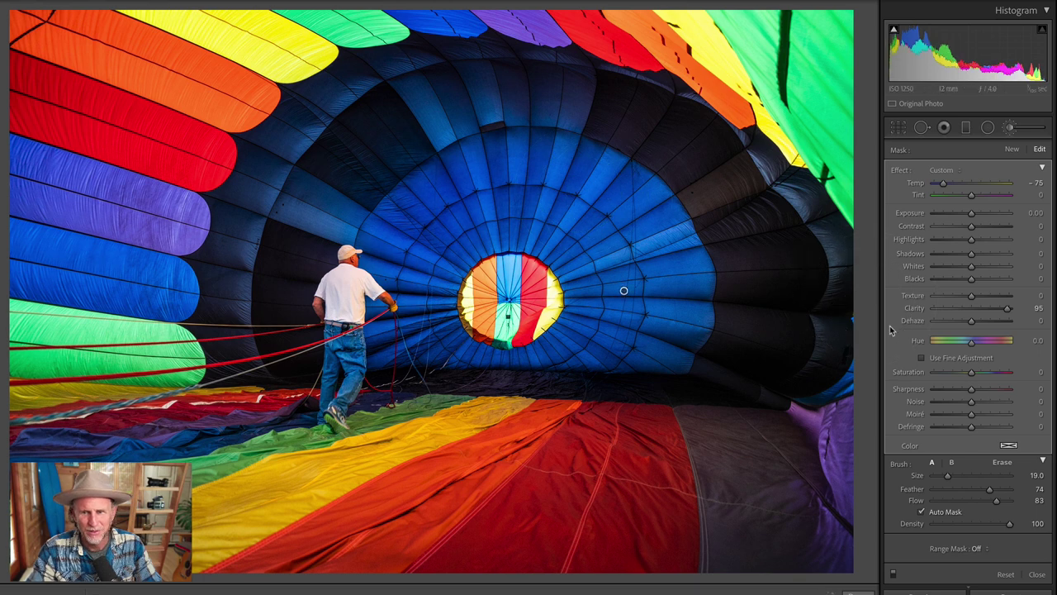
click(893, 574)
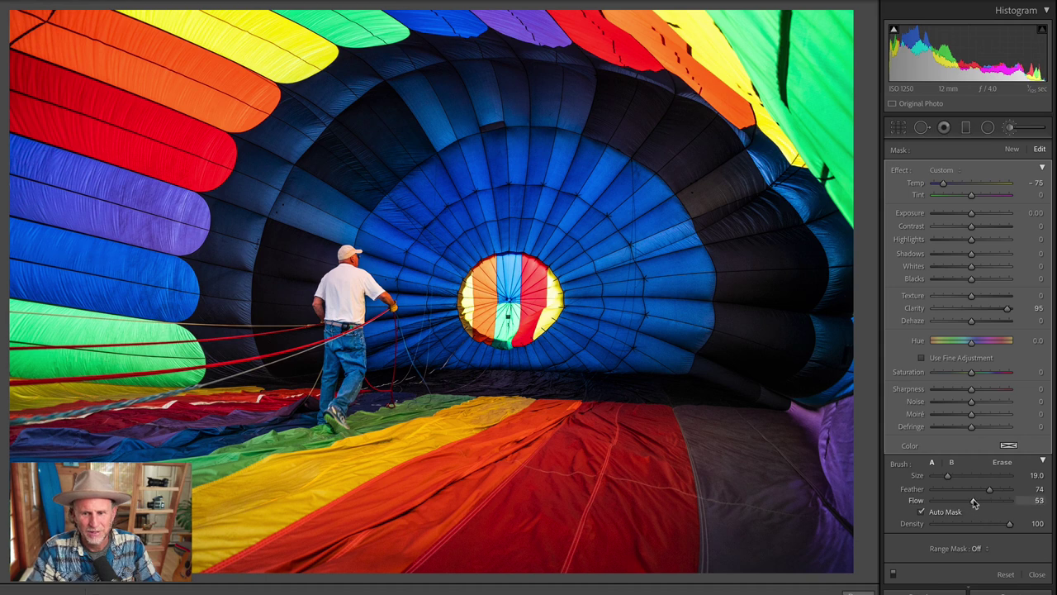
drag(974, 503, 972, 502)
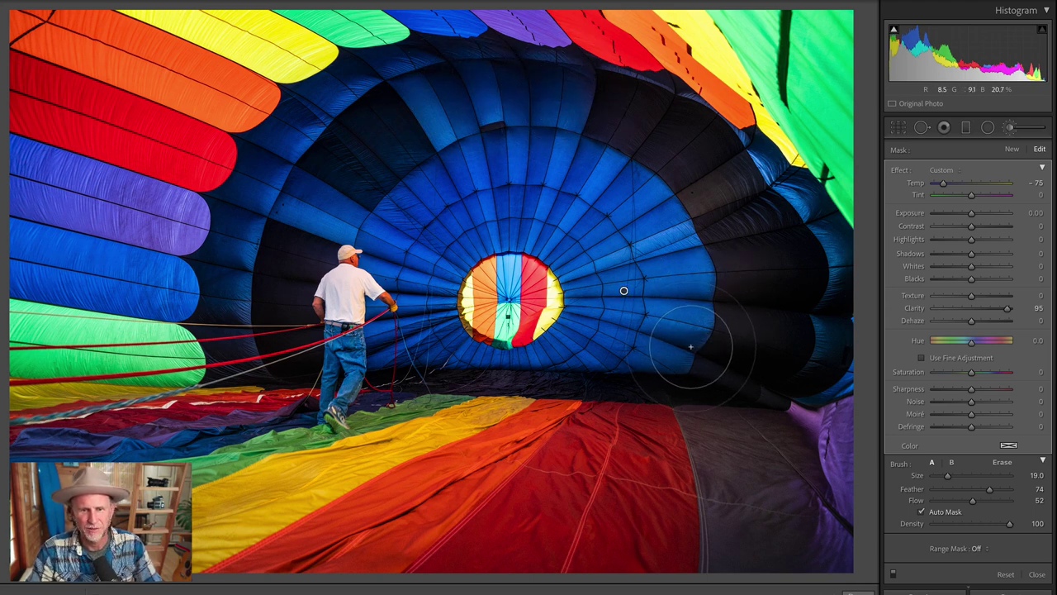
Step: Darken the balloon's colourful central circle with a new brush adjustment using Exposure −1.50, Highlights −99 and Shadows 28
click(1015, 150)
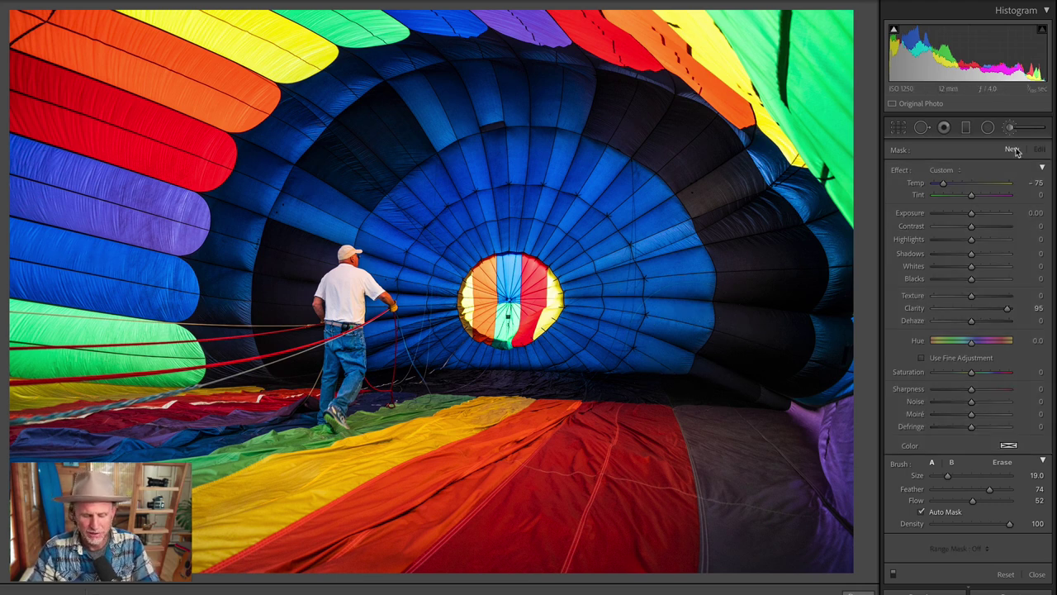
click(941, 169)
click(956, 235)
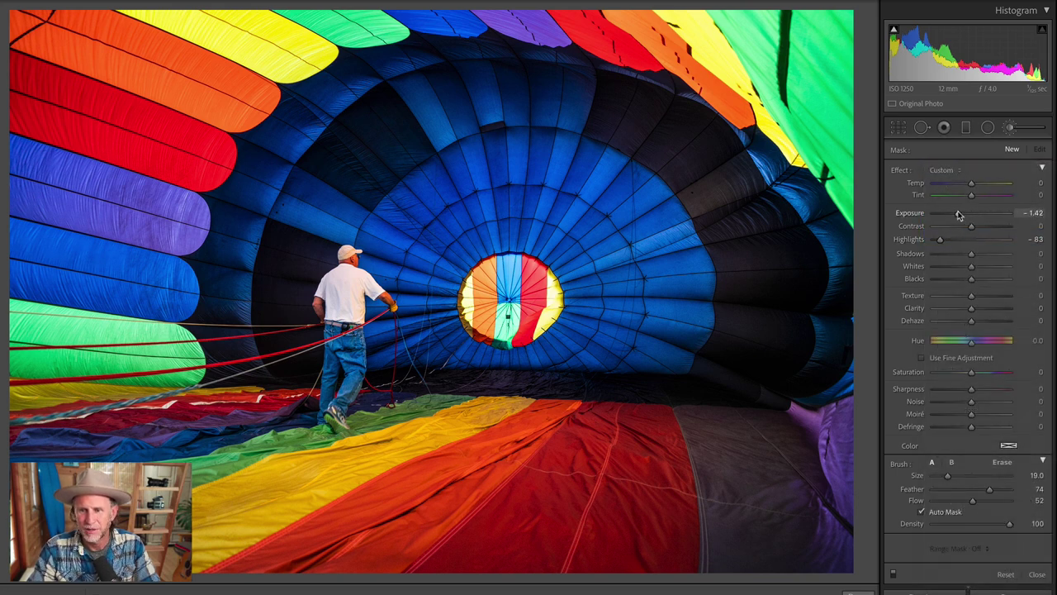
drag(958, 215, 956, 215)
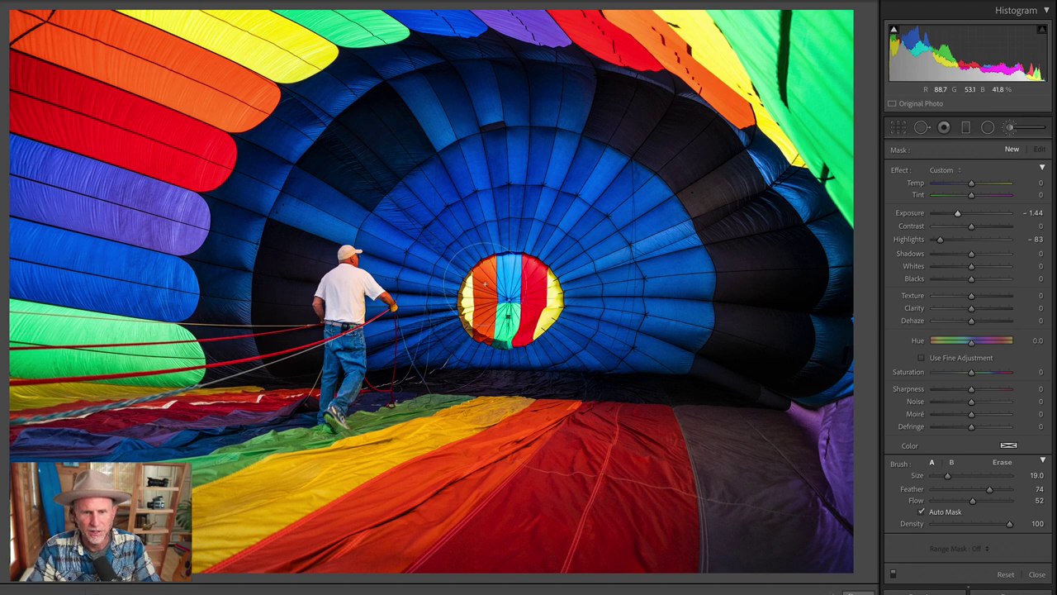
drag(958, 213, 957, 215)
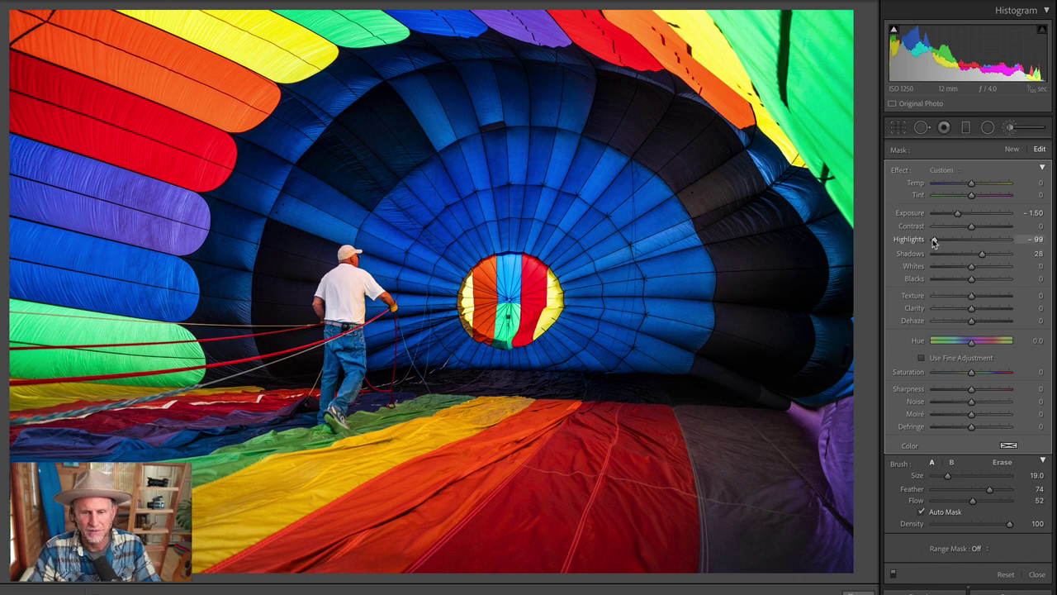
key(ctrl+z)
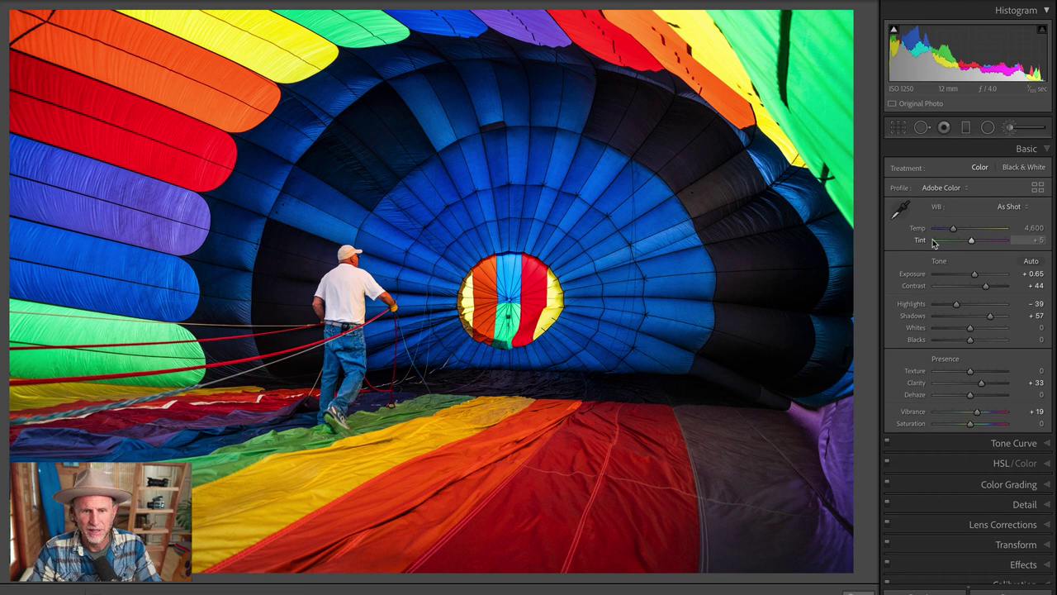
Step: Brighten the red fabric panel in the foreground with a new Auto Mask brush adjustment at Exposure 1.37 and Flow 81
click(943, 170)
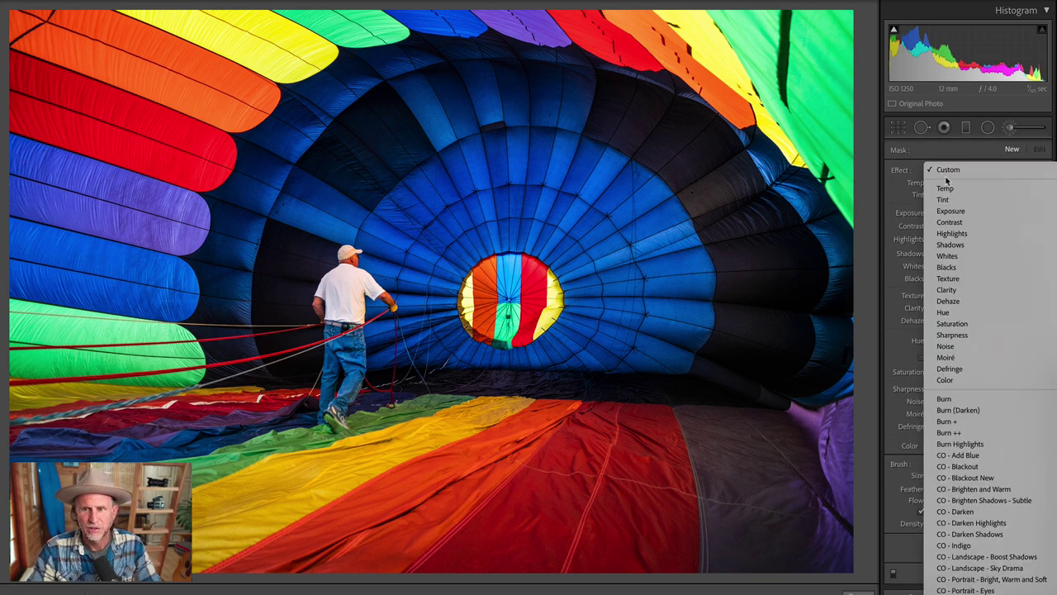
click(950, 211)
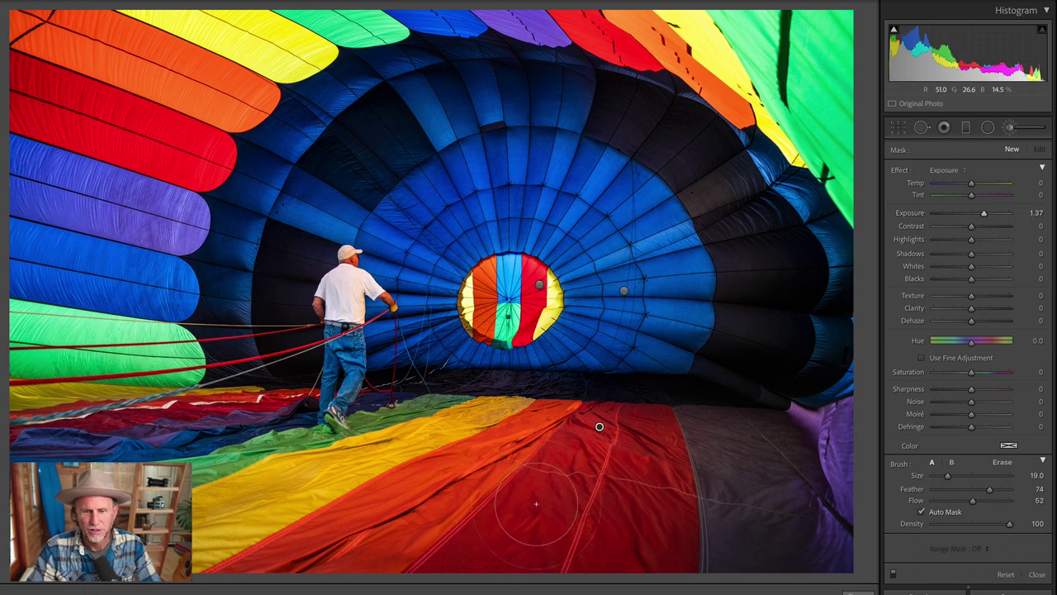
click(653, 501)
click(995, 501)
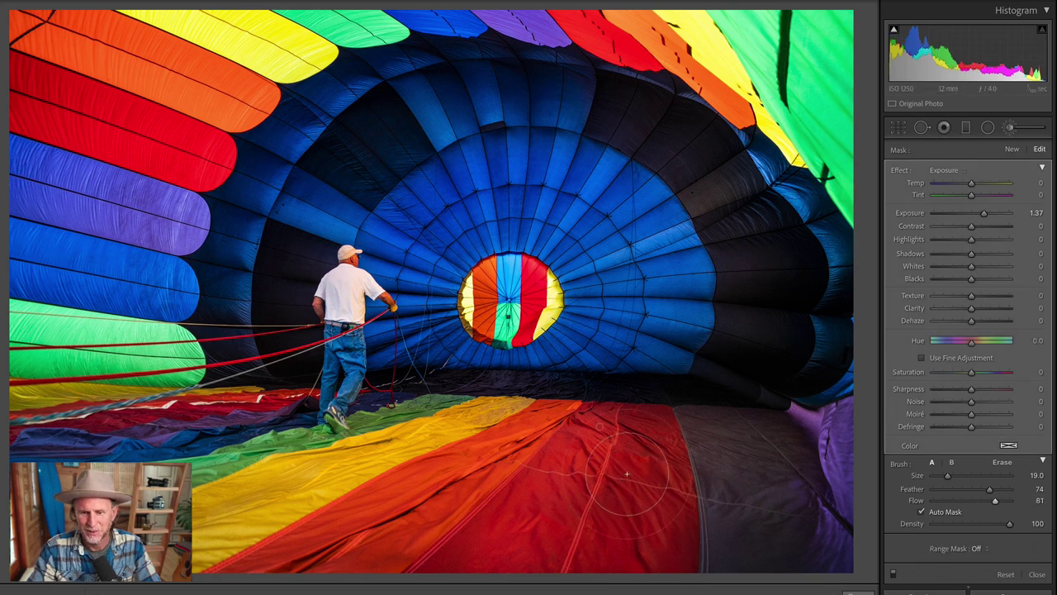
mouse_move(597, 427)
mouse_down()
mouse_move(666, 548)
mouse_move(438, 555)
mouse_move(522, 498)
mouse_move(606, 413)
mouse_move(578, 545)
mouse_move(628, 404)
mouse_move(592, 520)
mouse_move(632, 433)
mouse_move(661, 429)
mouse_move(665, 555)
mouse_move(649, 570)
mouse_up()
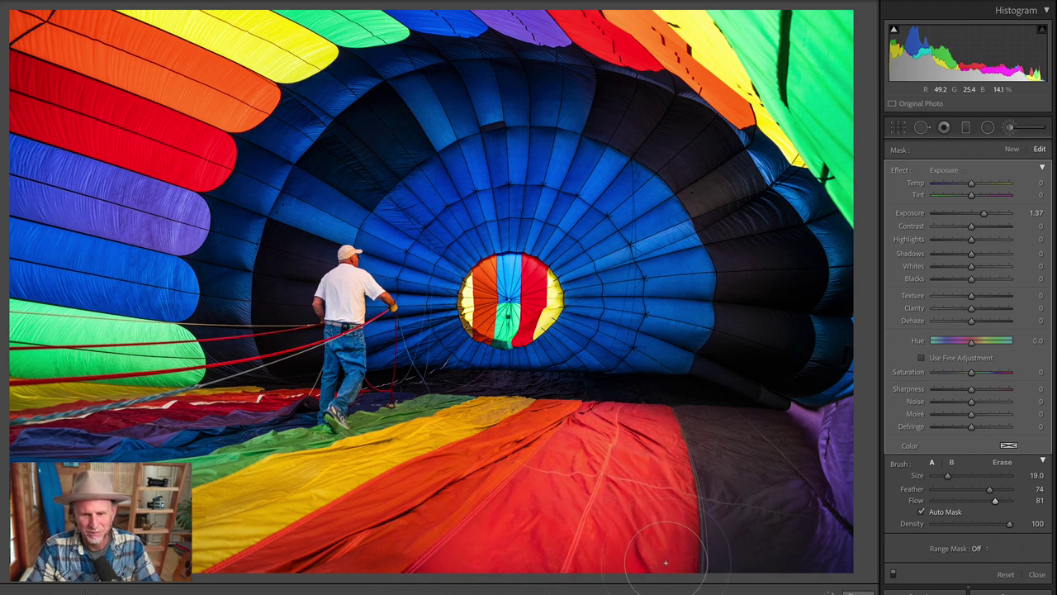
Step: Refine the red panel's brush adjustment to Temp 10, Tint 15, Exposure 0.96, Contrast 35, Blacks −22, Clarity 41 and Saturation 48
drag(982, 374, 1000, 376)
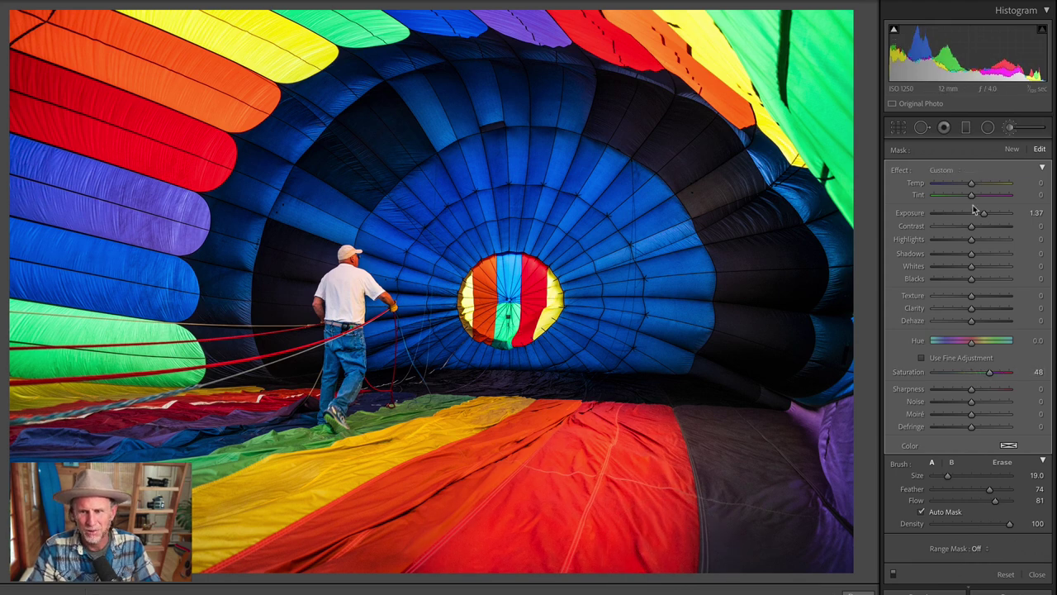
drag(983, 215, 977, 213)
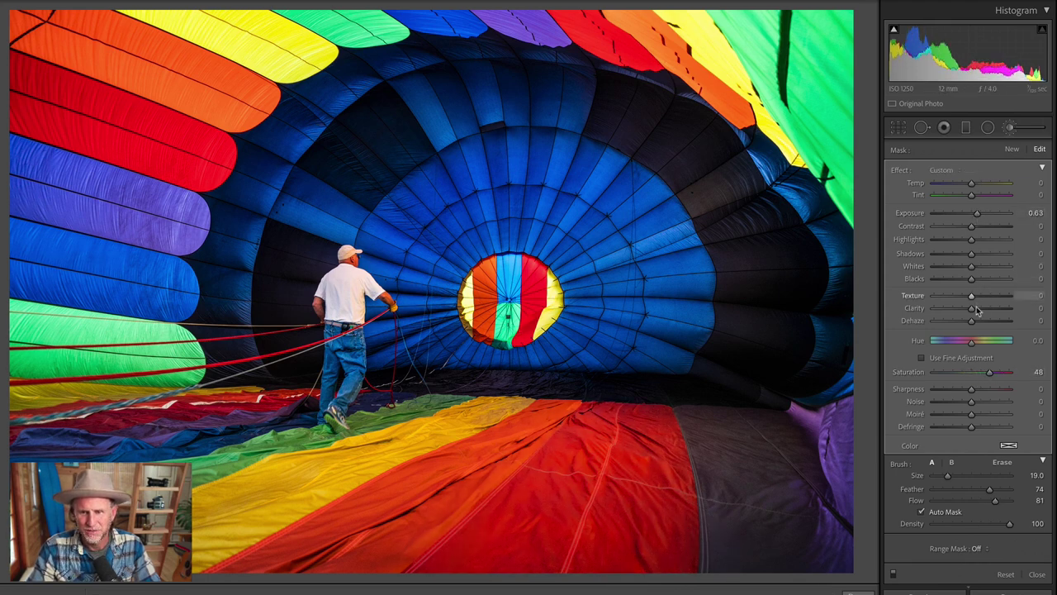
drag(971, 308, 983, 310)
drag(971, 184, 975, 187)
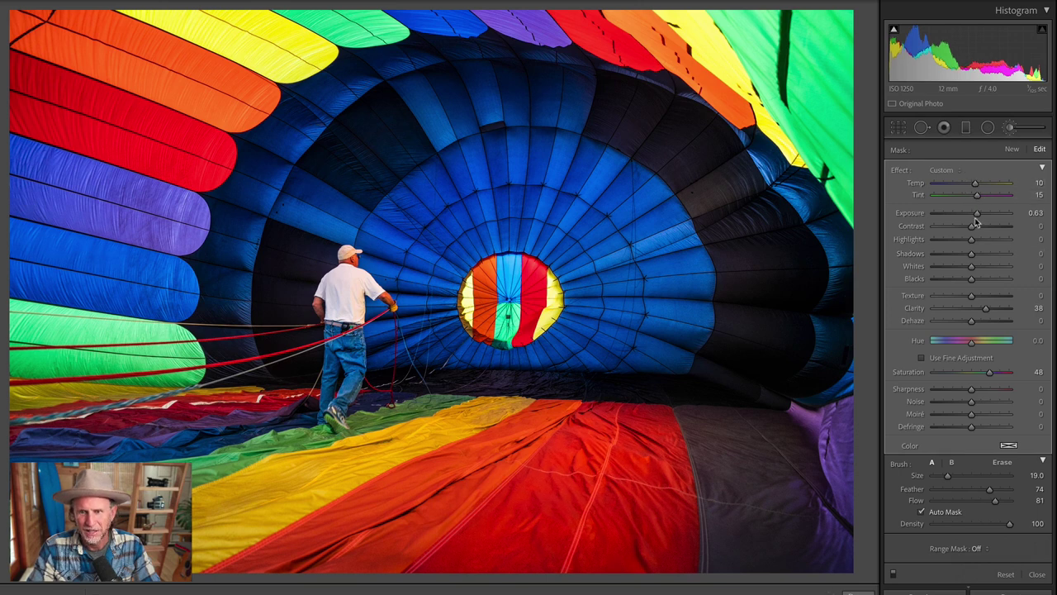
drag(980, 216, 983, 215)
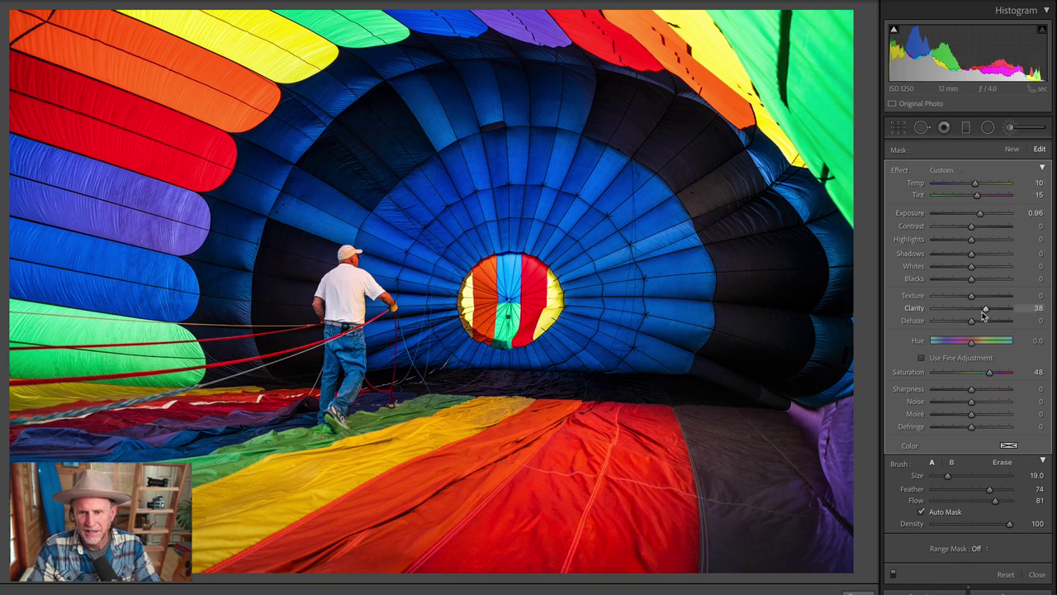
drag(972, 279, 963, 279)
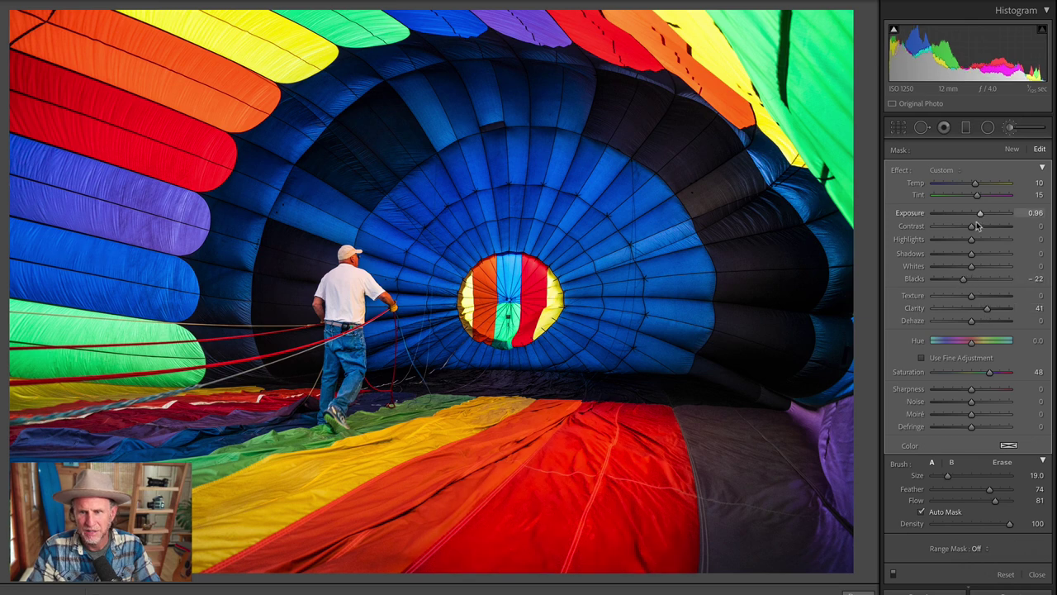
drag(971, 226, 983, 228)
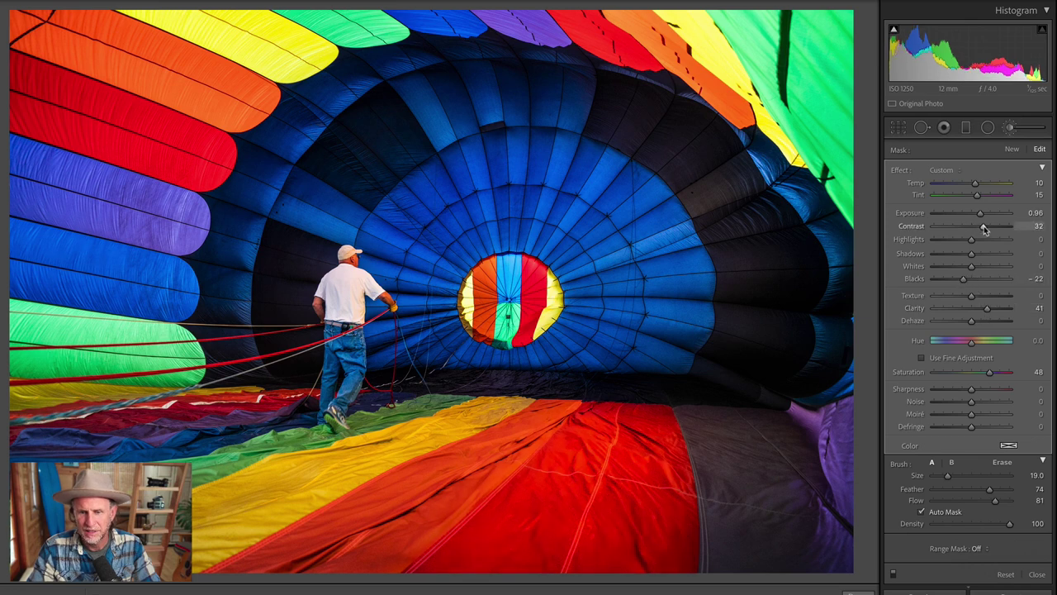
Step: Compare the photo with and without all the brush adjustments, leaving them switched on
click(893, 573)
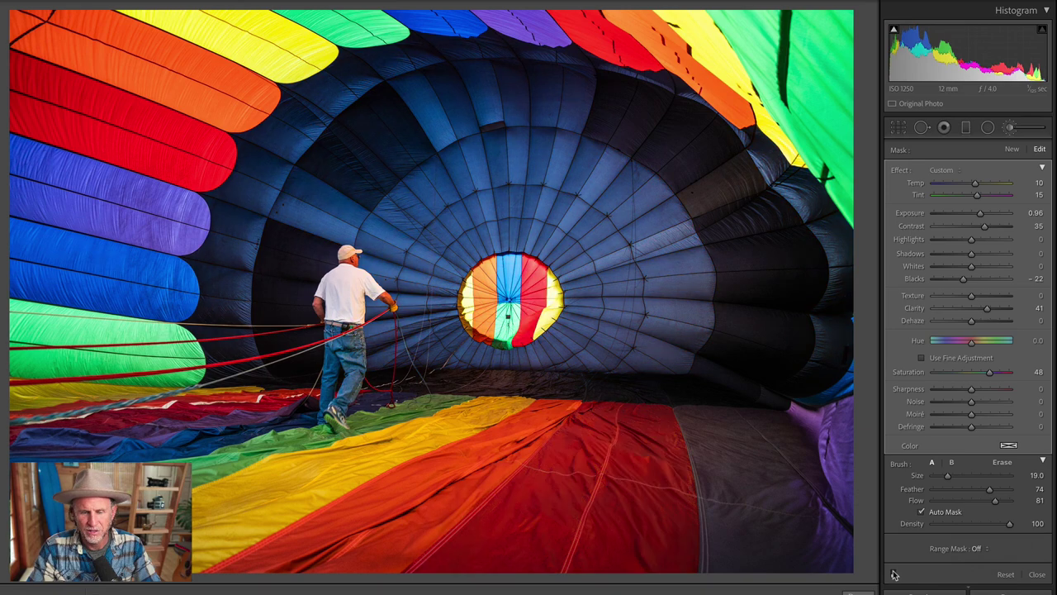
click(893, 573)
click(892, 573)
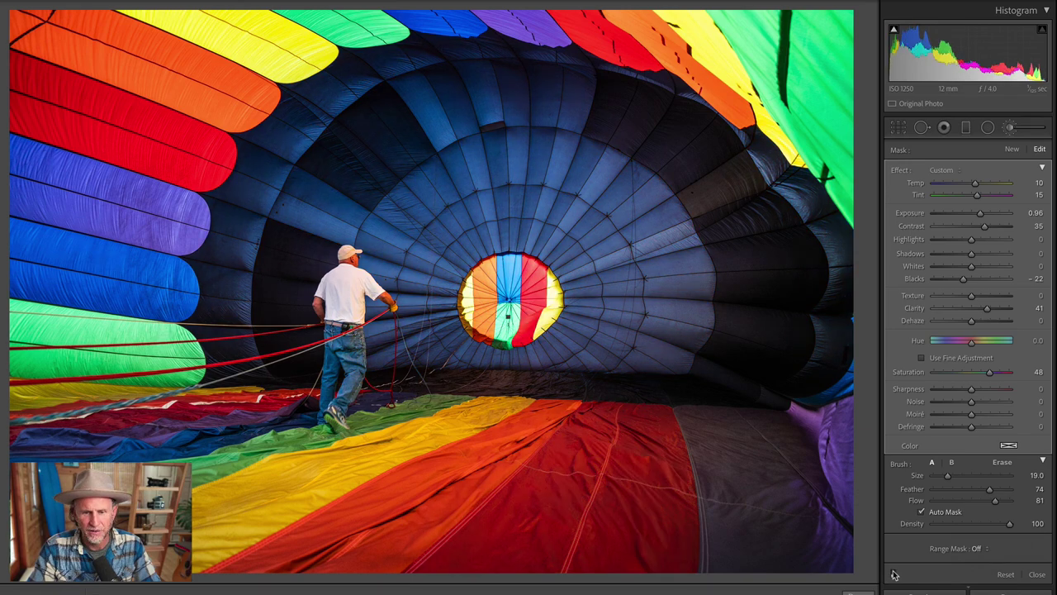
click(893, 573)
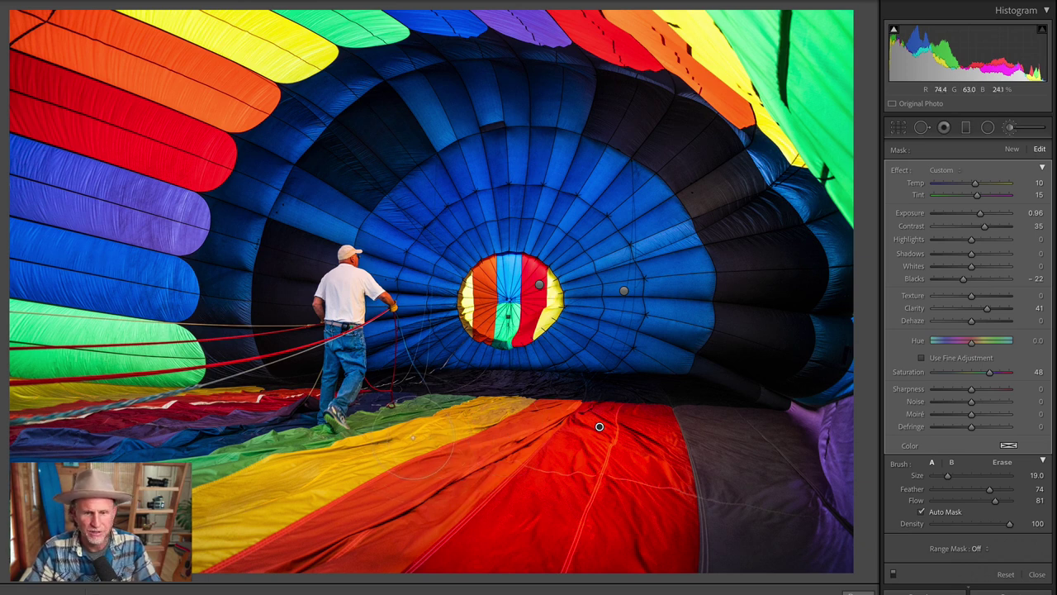
Step: Reduce the brush size to 13 and paint the yellow foreground stripe with a new Auto Mask brush adjustment at Exposure 1.37
key(bracketleft)
key(bracketleft)
key(bracketleft)
key(bracketleft)
key(bracketleft)
key(bracketleft)
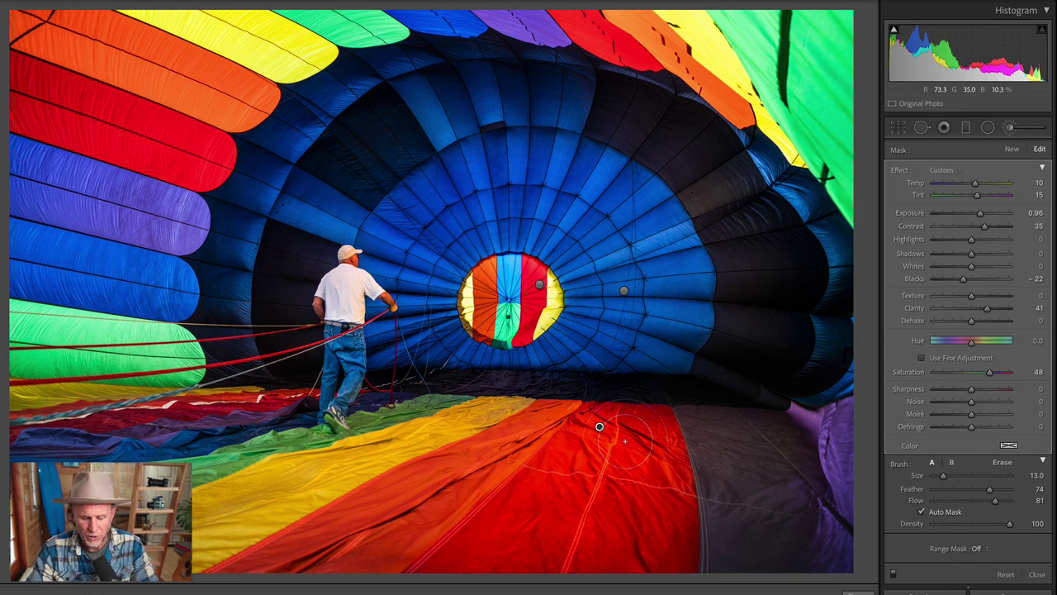
key(Return)
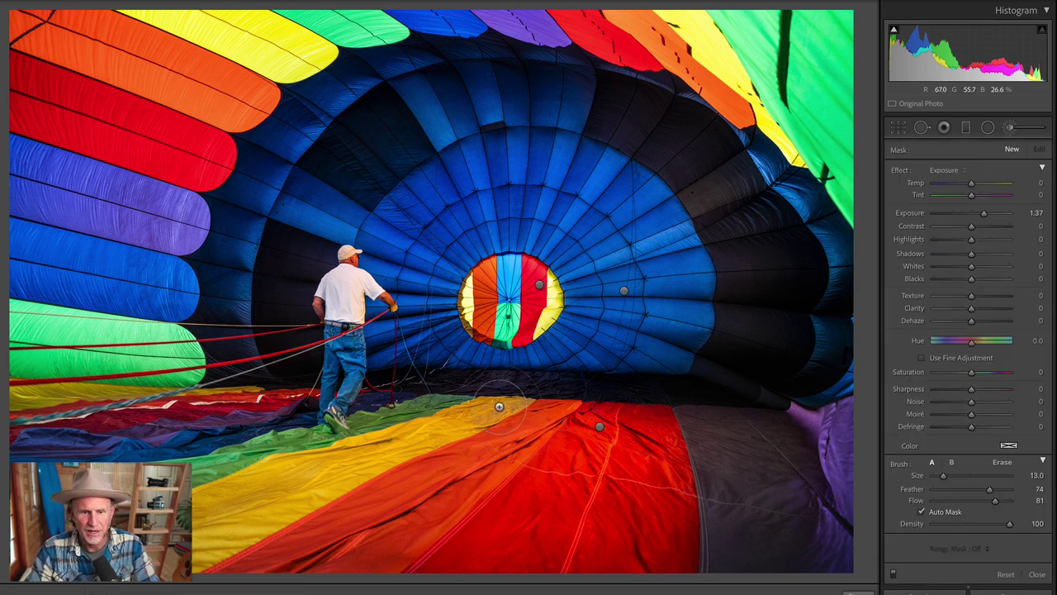
drag(498, 406, 198, 512)
mouse_move(198, 578)
mouse_down()
mouse_move(313, 503)
mouse_move(430, 471)
mouse_move(500, 411)
mouse_up()
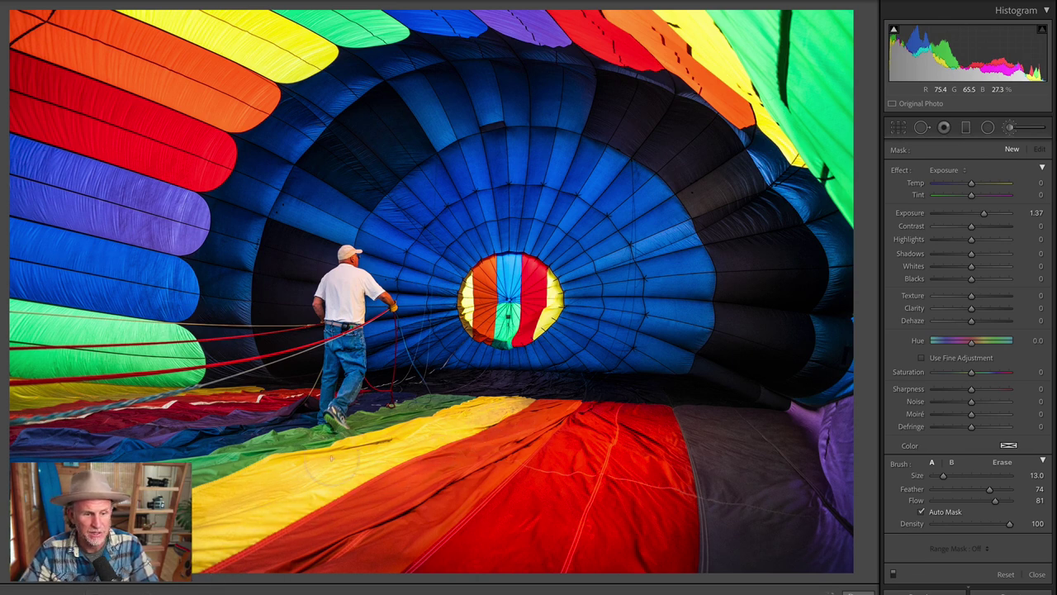
Step: Set the yellow stripe's brush adjustment to Temp 27, Exposure 0.29, Contrast −6, Shadows 28, Clarity 34 and Saturation 19
drag(982, 213, 981, 183)
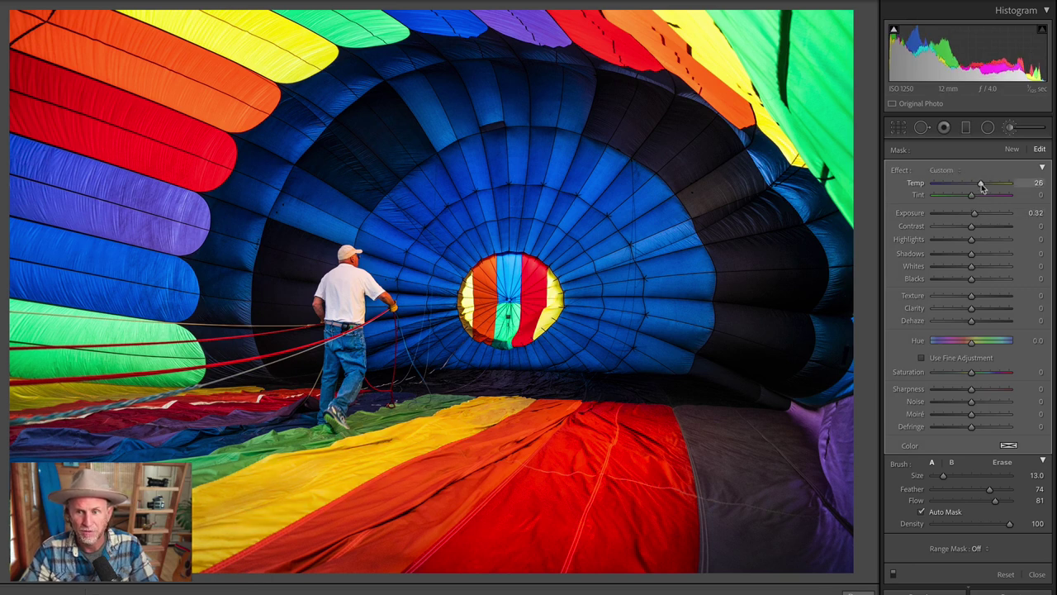
drag(974, 374, 979, 373)
drag(972, 308, 983, 308)
drag(972, 253, 975, 217)
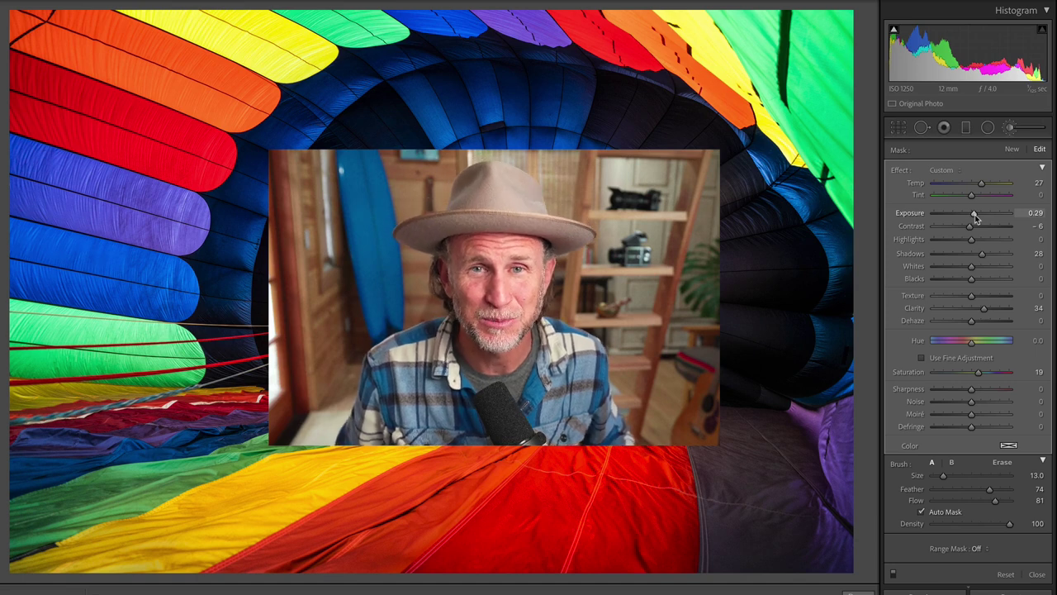
scroll(1002, 157, down, 1)
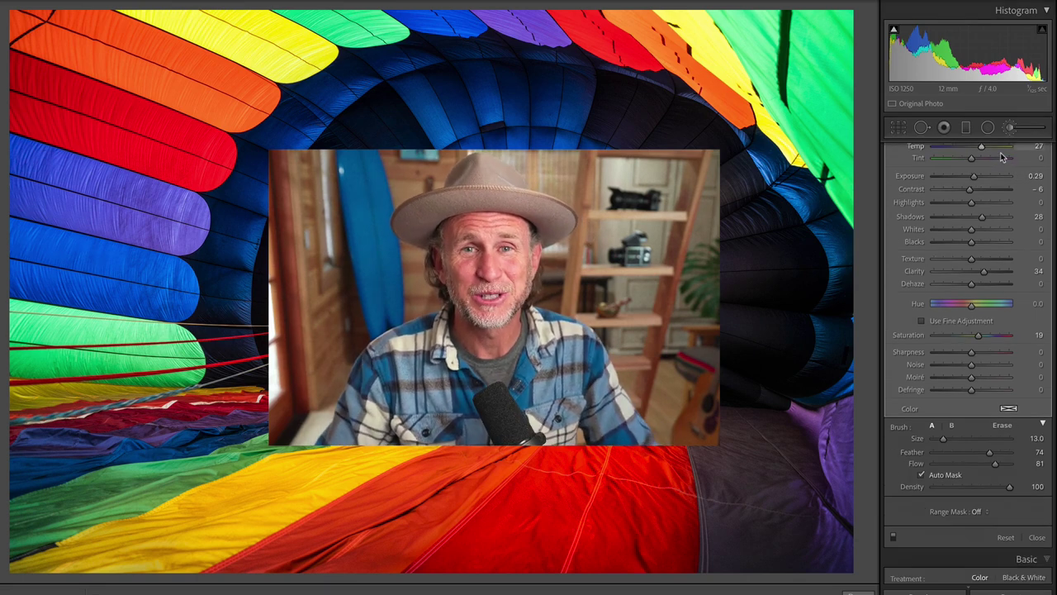
scroll(1002, 157, down, 1)
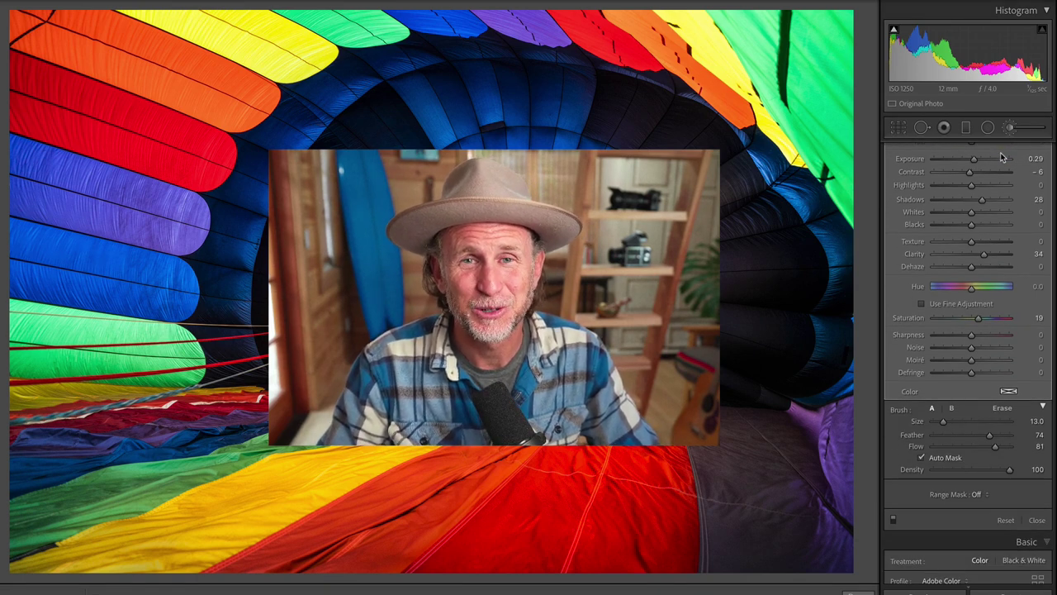